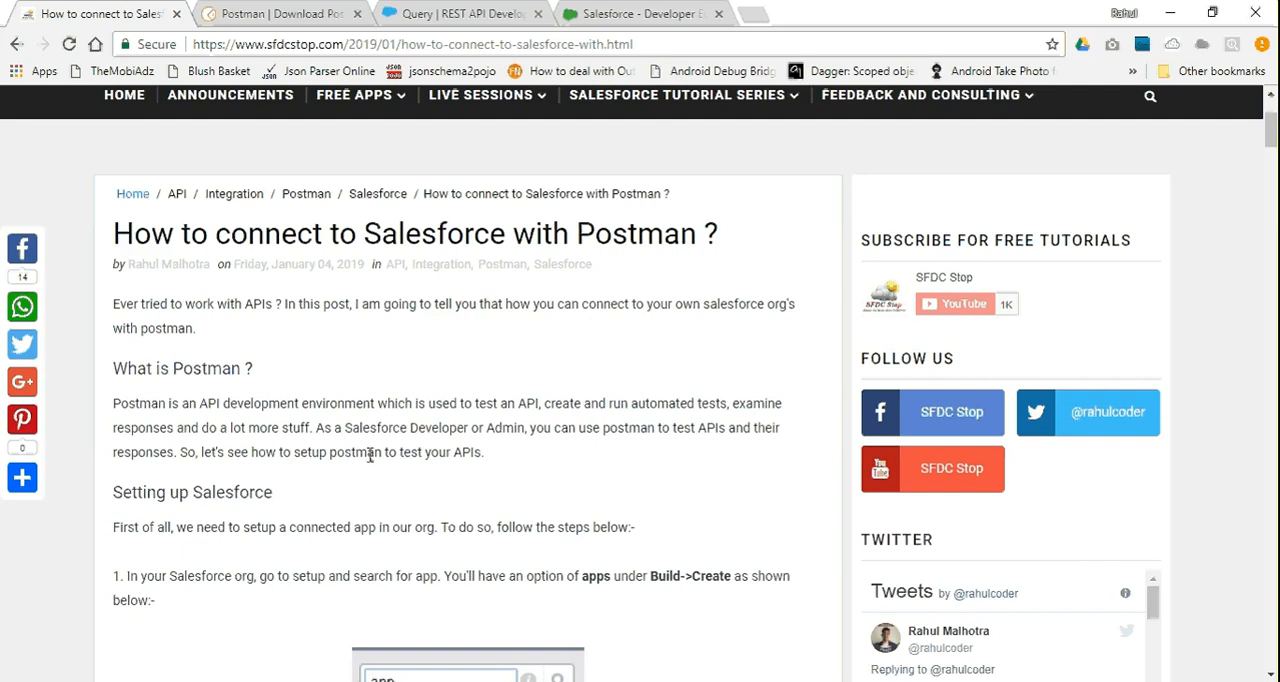
Open api.github.com/users in a new browser tab
left_click(750, 12)
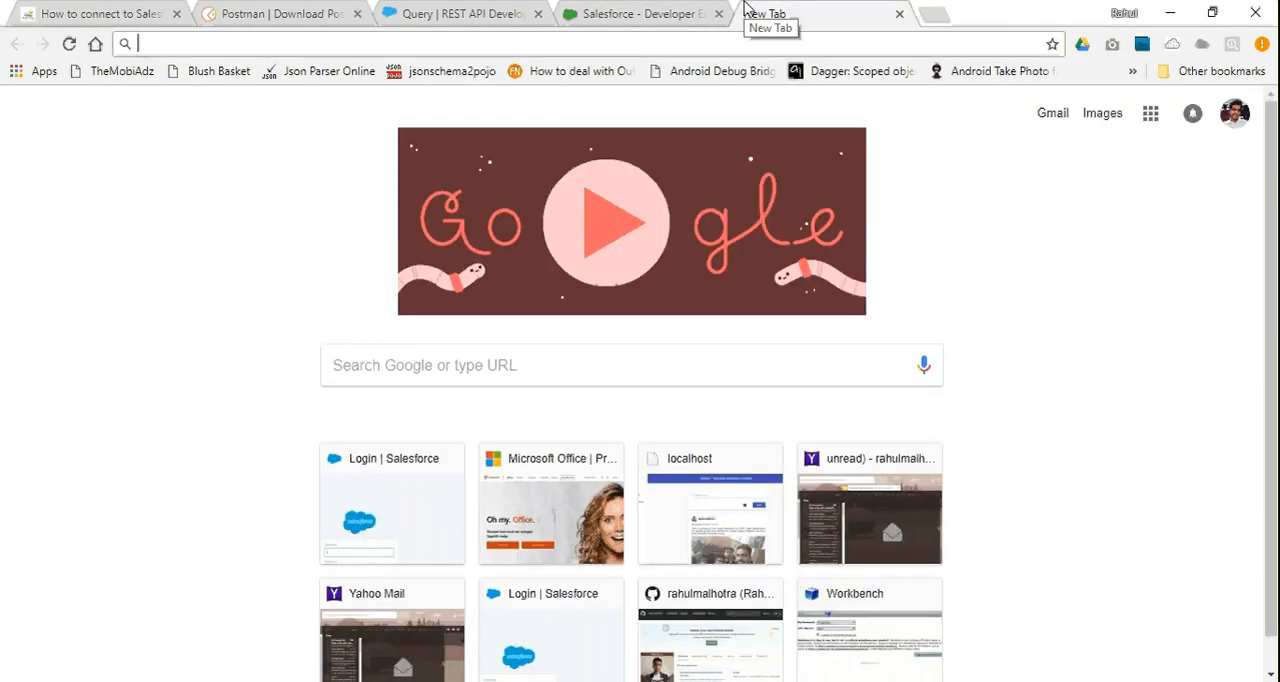
type("api")
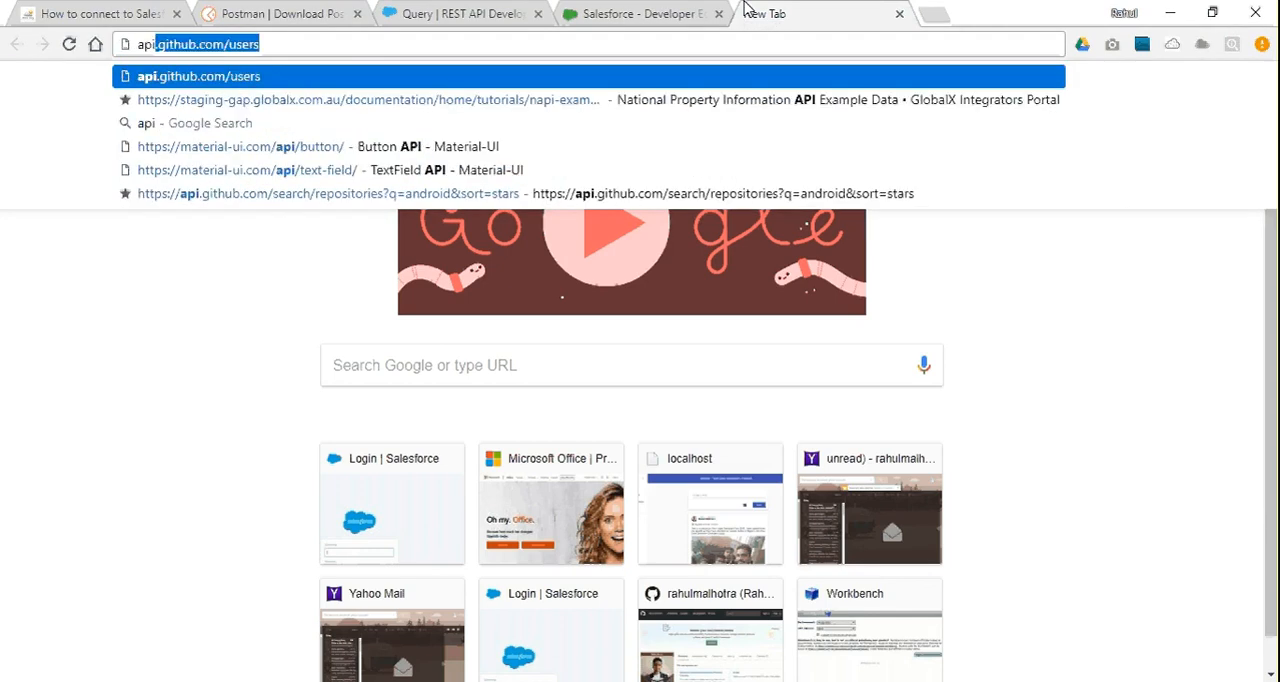
type(".gith")
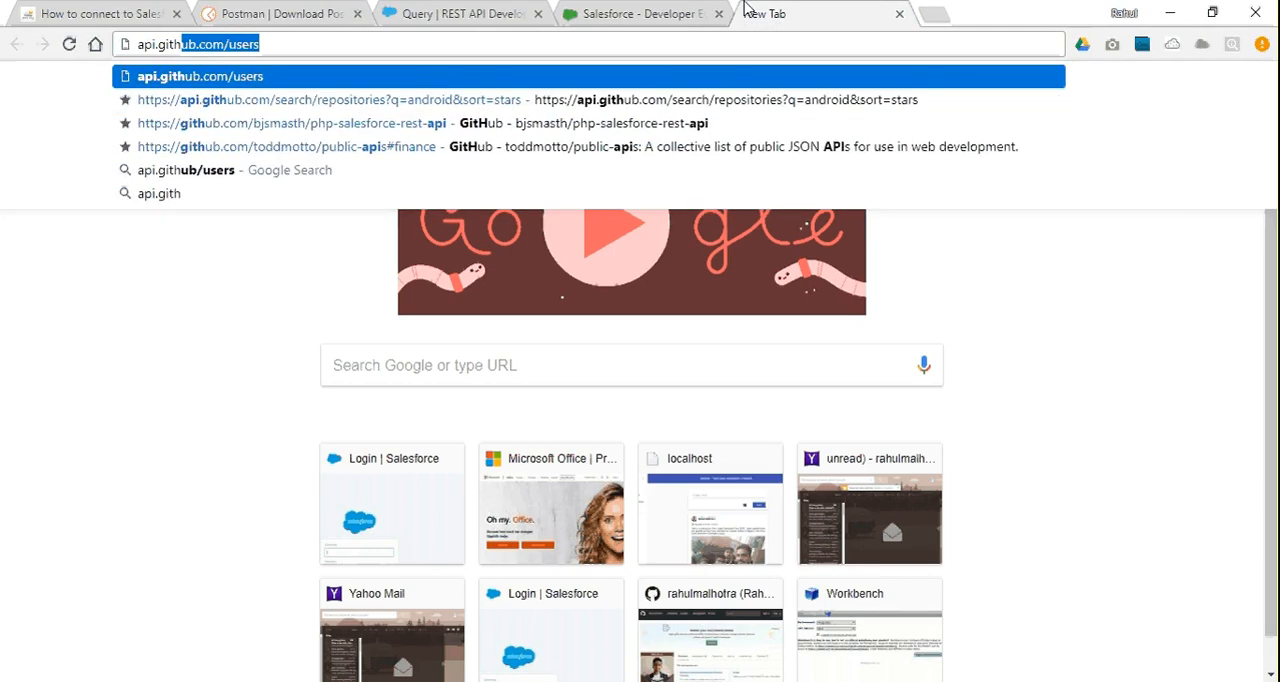
key("Return")
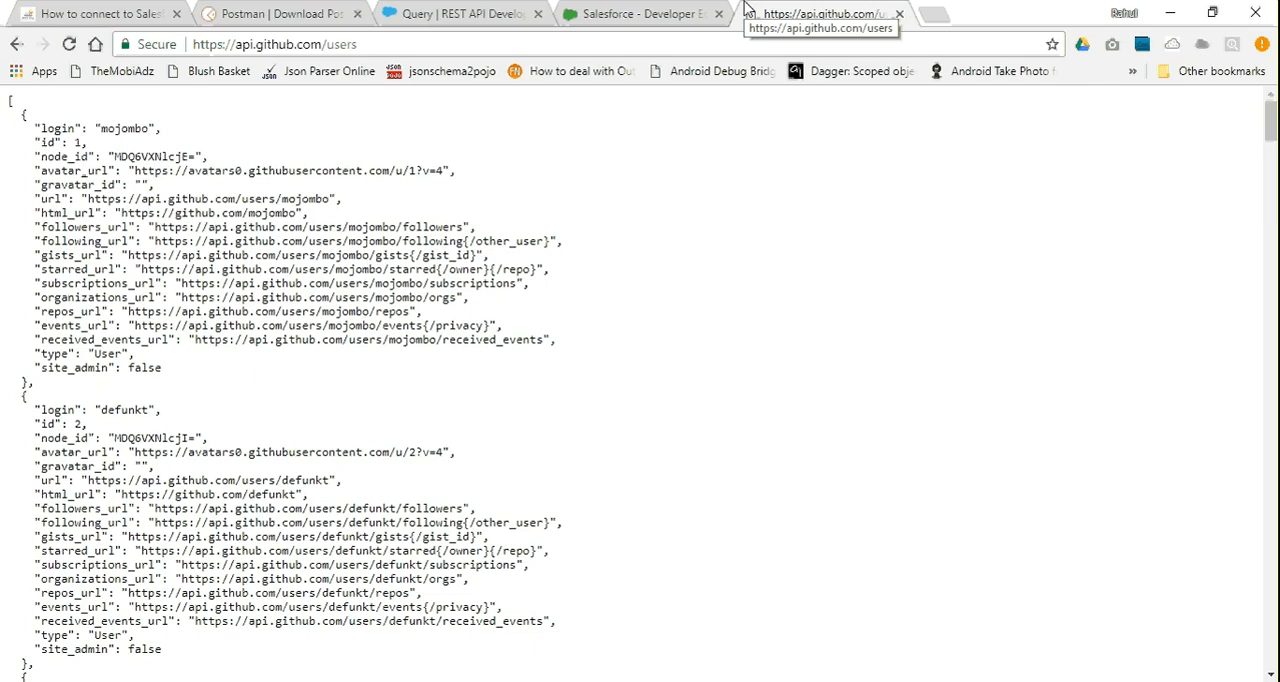
Examine the JSON user records and the users endpoint in the address, and close that tab
scroll(363, 283, "down", 18)
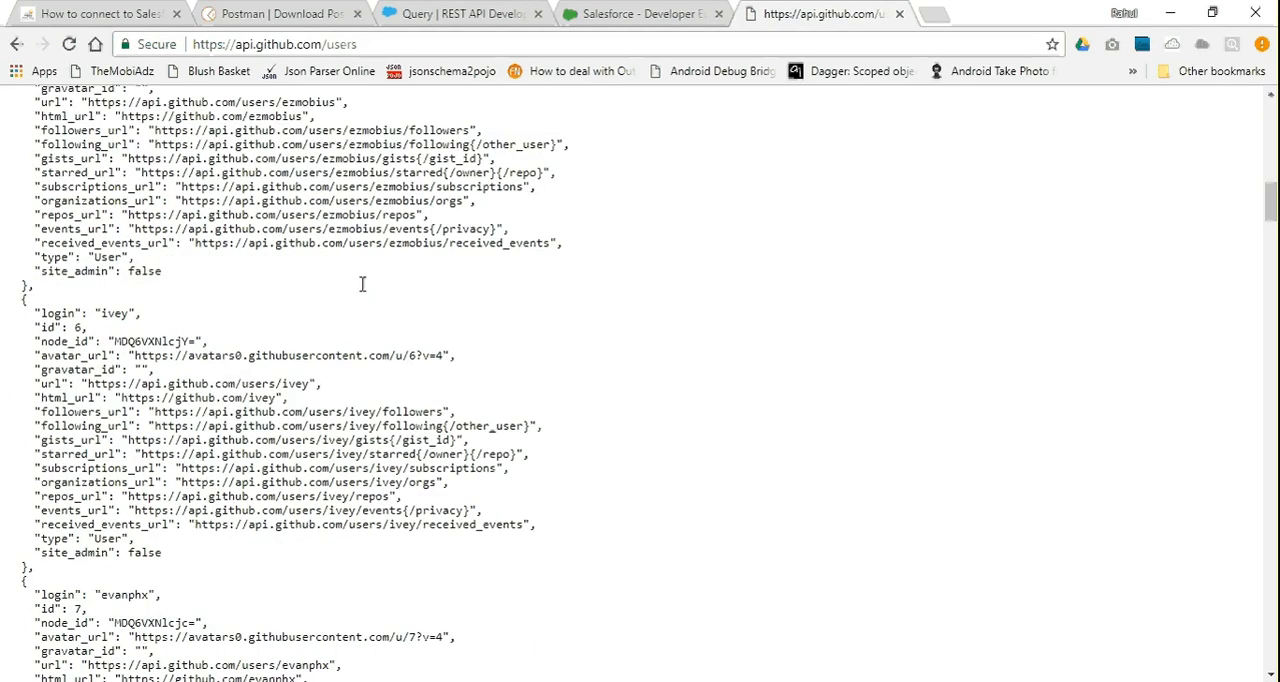
scroll(363, 283, "up", 18)
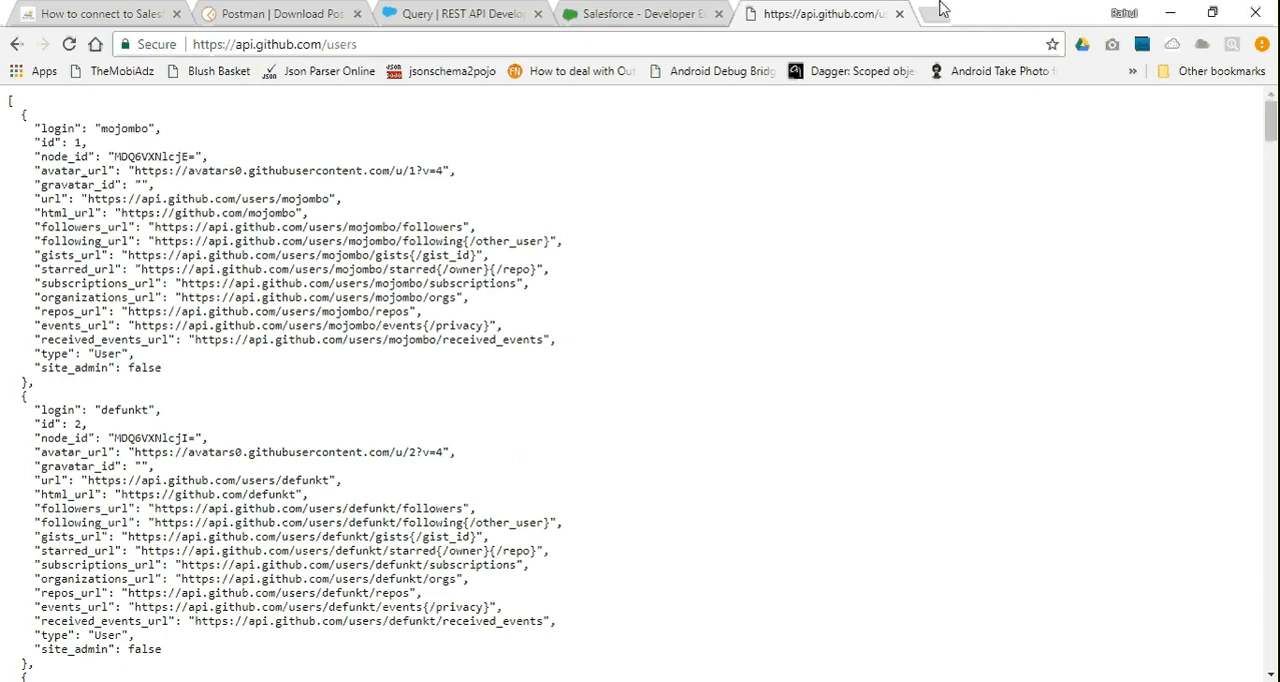
double_click(340, 44)
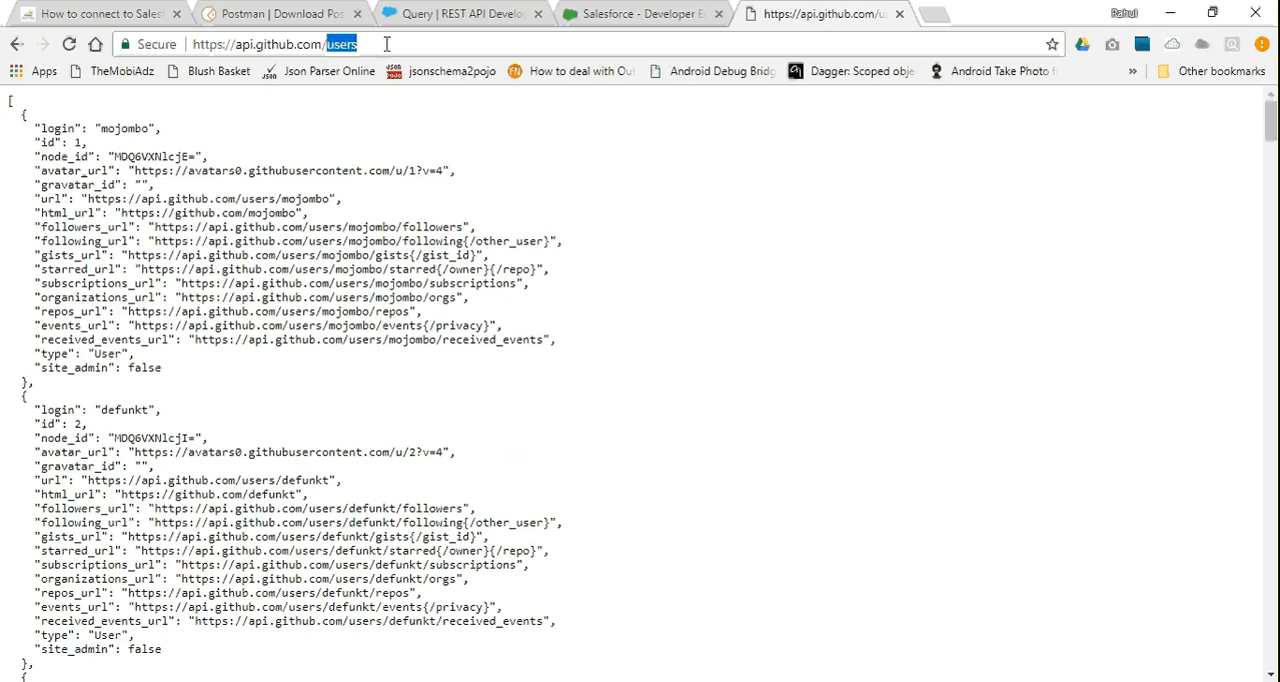
left_click(343, 226)
left_click_drag(343, 226, 530, 286)
left_click(612, 302)
left_click(899, 14)
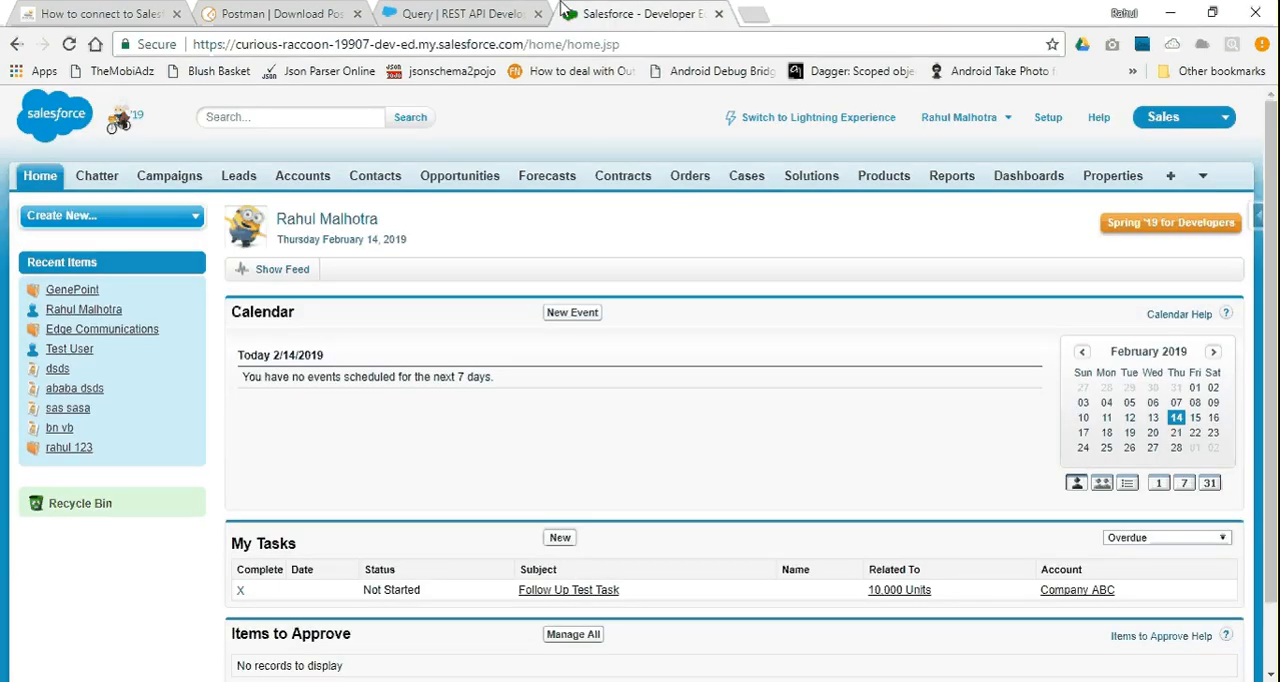
Review the blog post on connecting to Salesforce with Postman and the Postman download page, and return to the Salesforce org
left_click(300, 13)
left_click(113, 10)
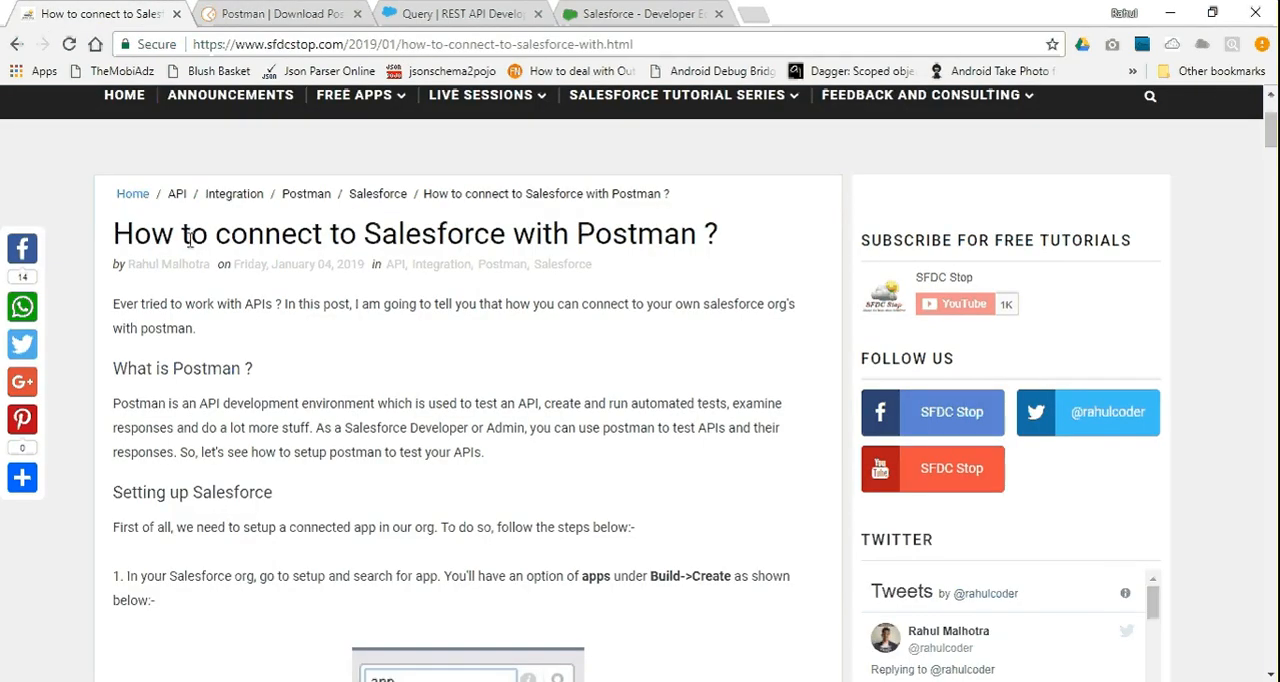
scroll(189, 240, "down", 1)
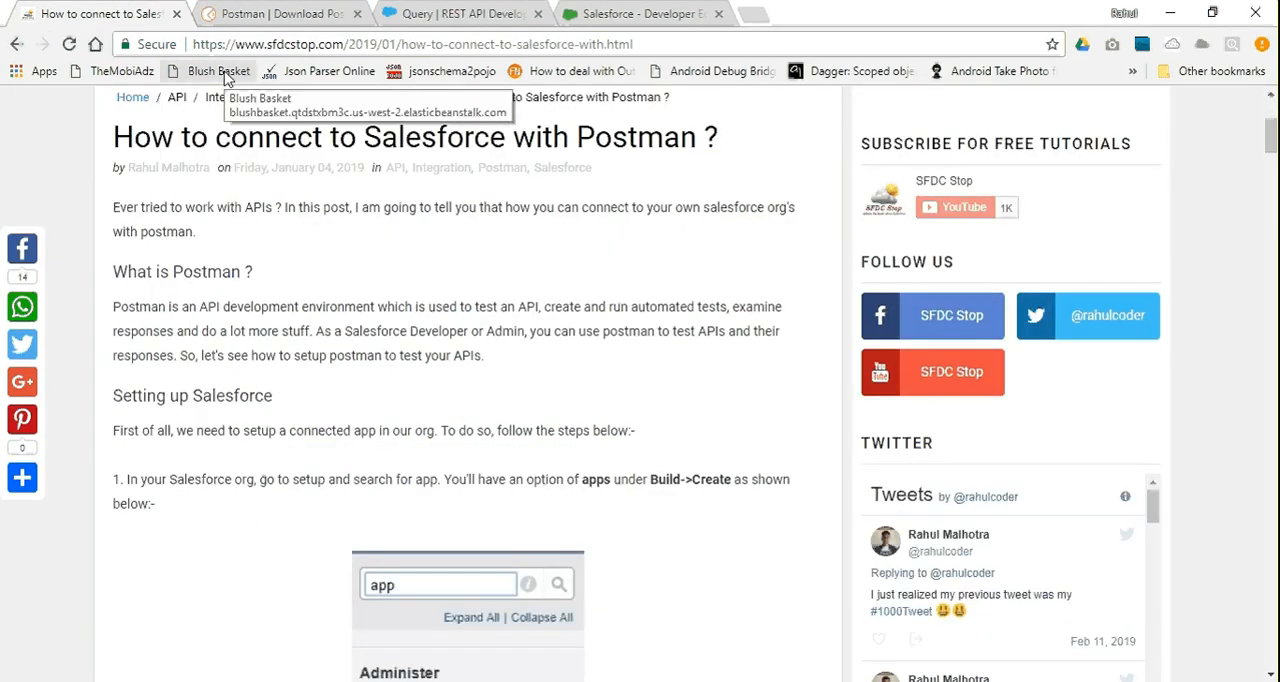
left_click(265, 13)
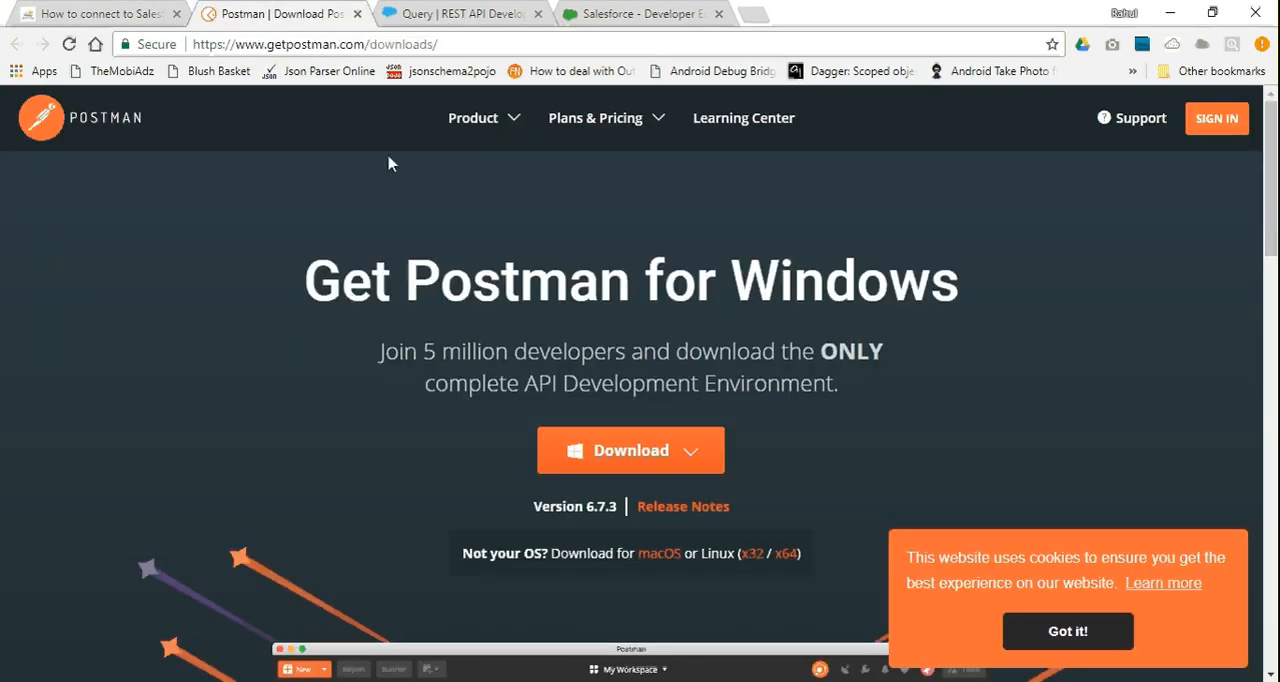
left_click(127, 10)
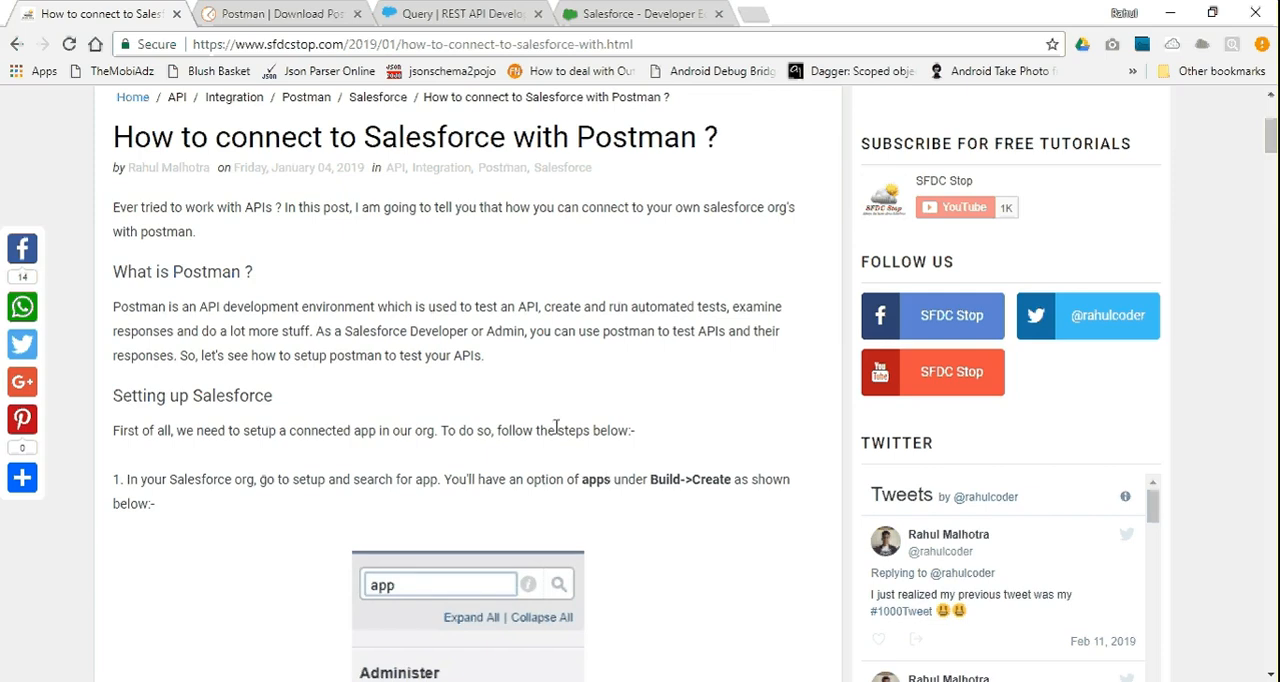
left_click(471, 10)
left_click(300, 13)
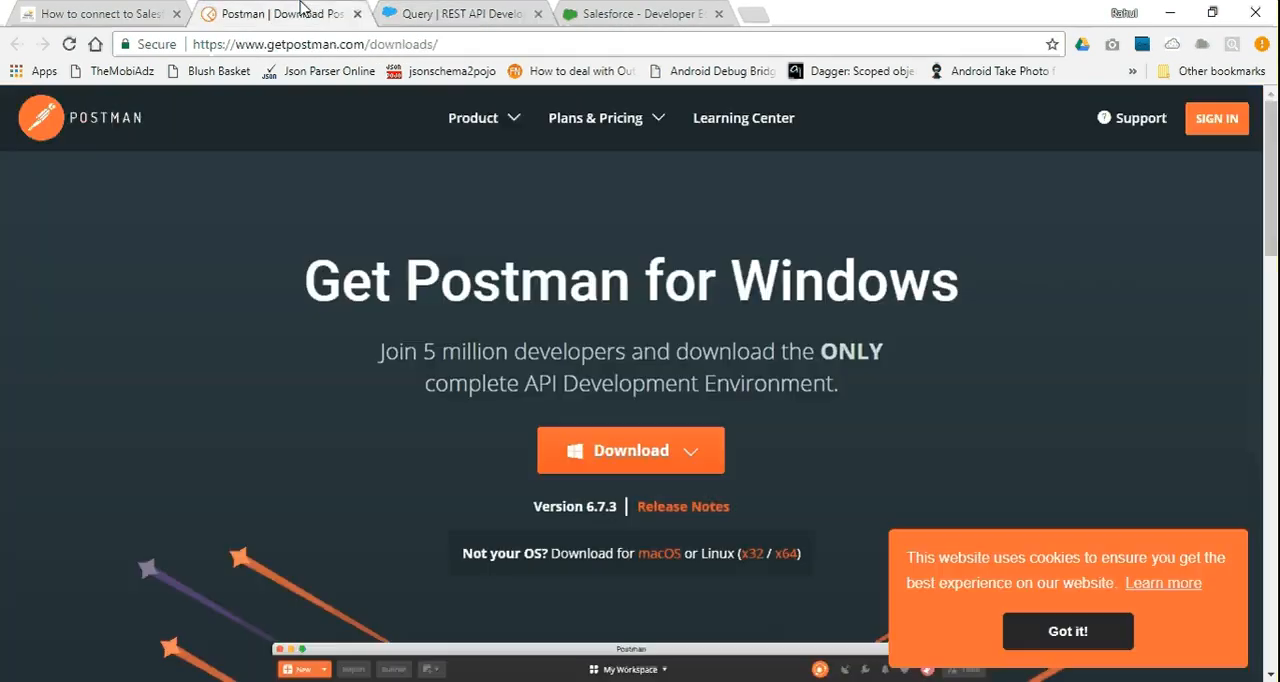
left_click(567, 10)
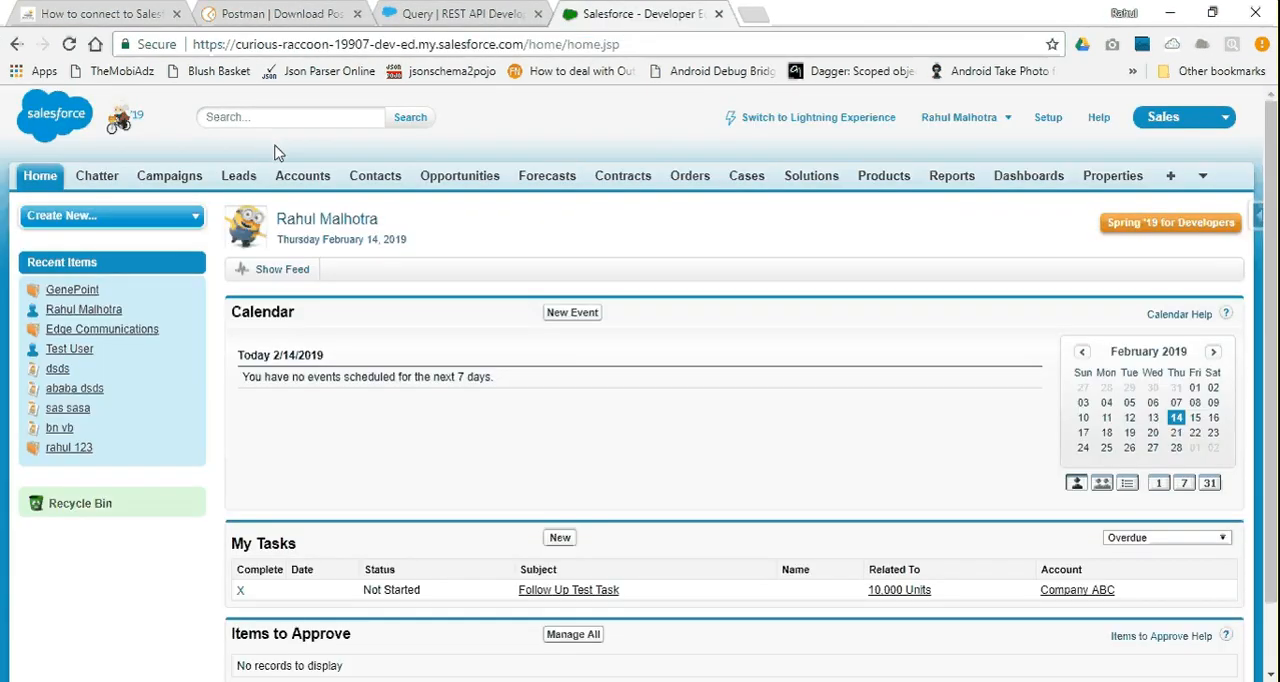
Switch to Postman and review the HTTP methods available for the untitled request
left_click(720, 681)
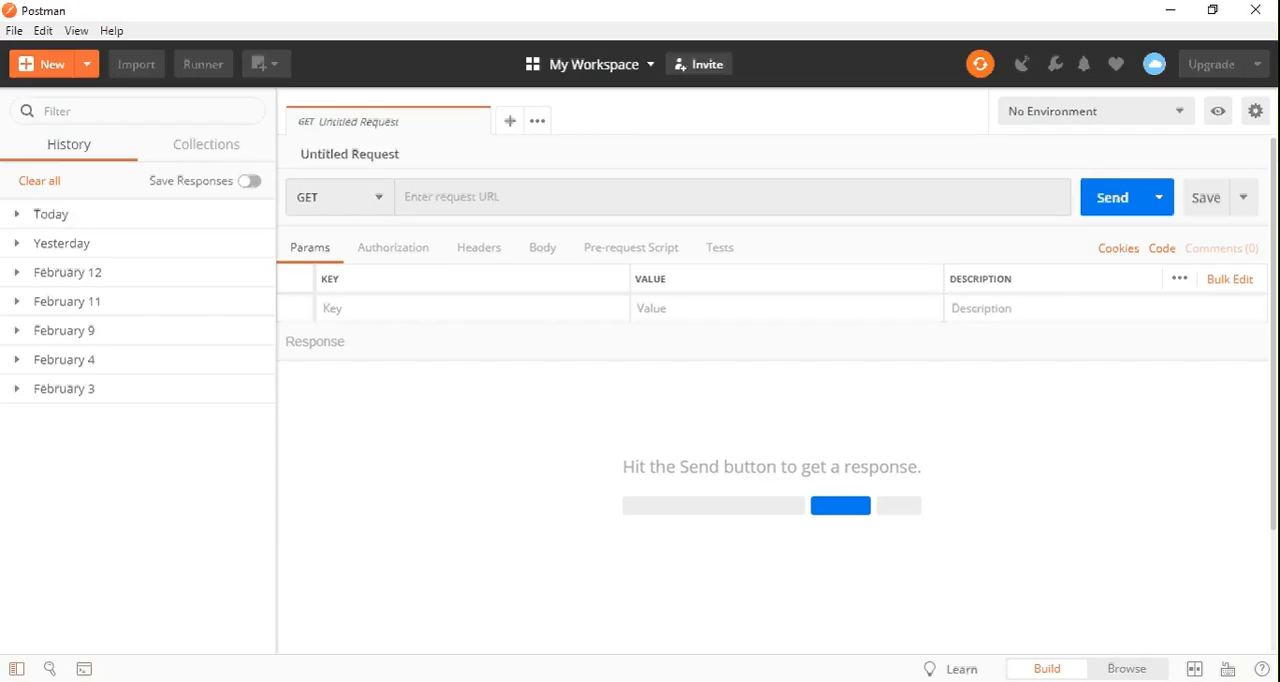
left_click(666, 681)
left_click(720, 681)
left_click(379, 213)
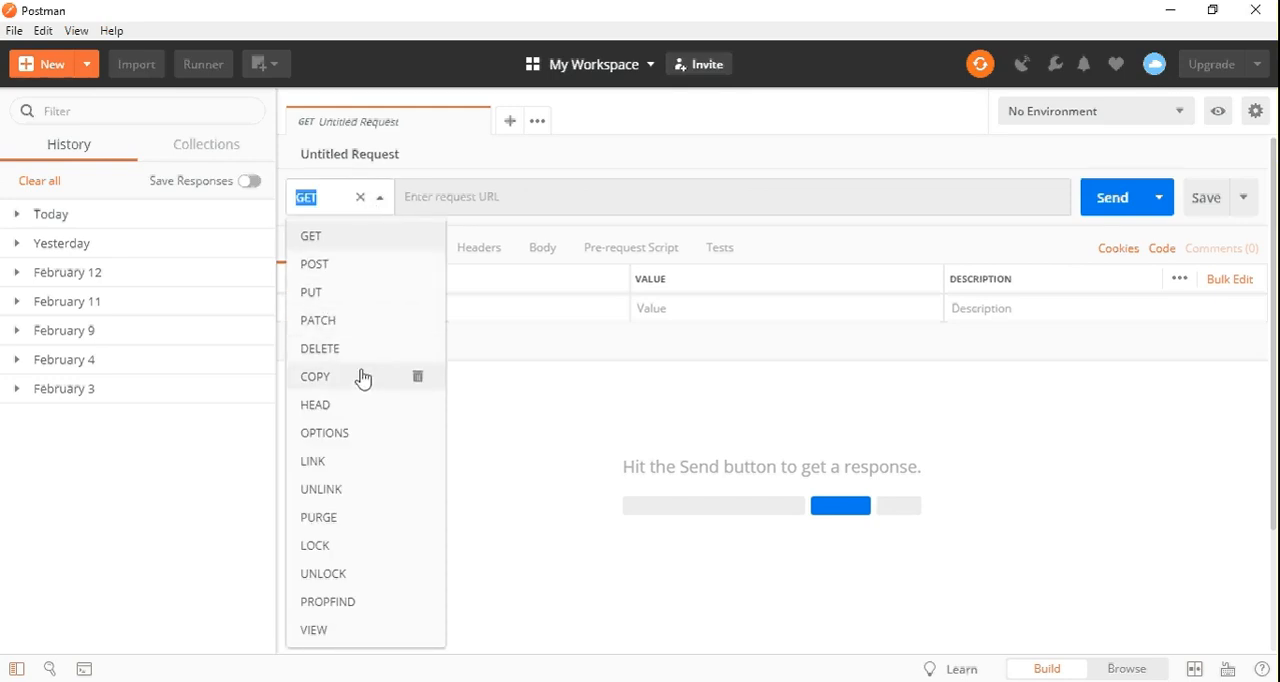
left_click(567, 432)
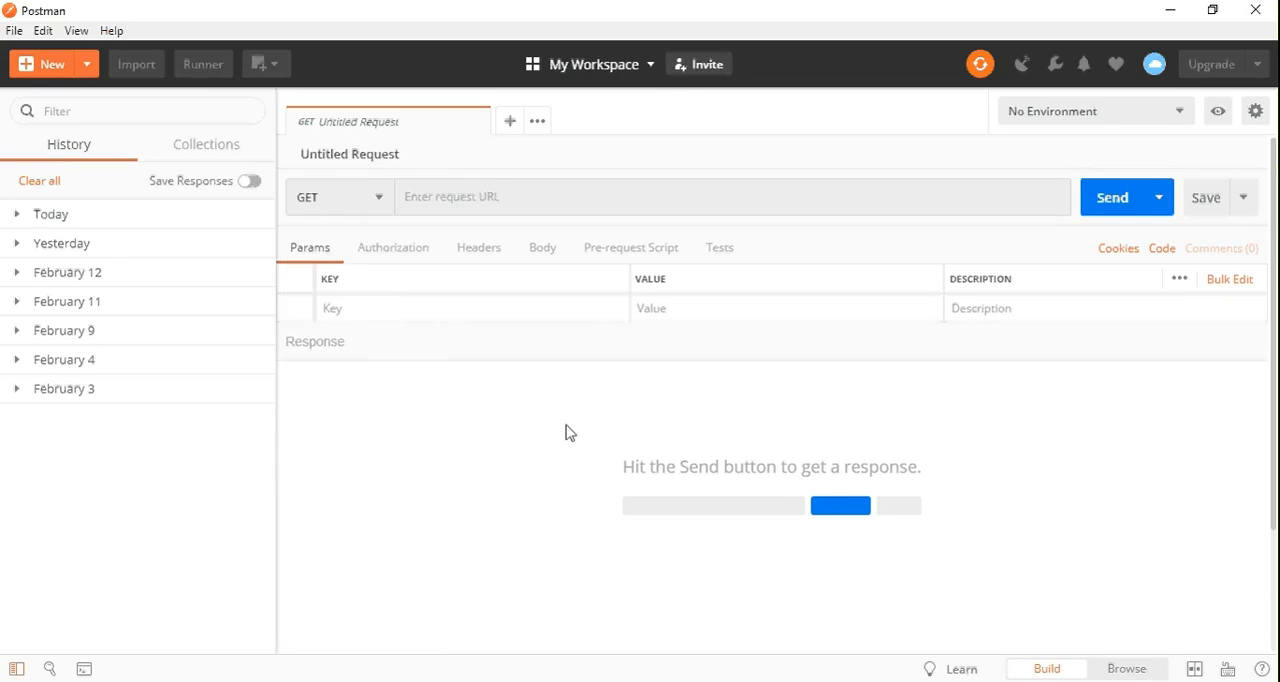
Examine the request's Authorization, Headers, Body and Params settings, including the form-data body option
left_click(353, 305)
left_click(378, 254)
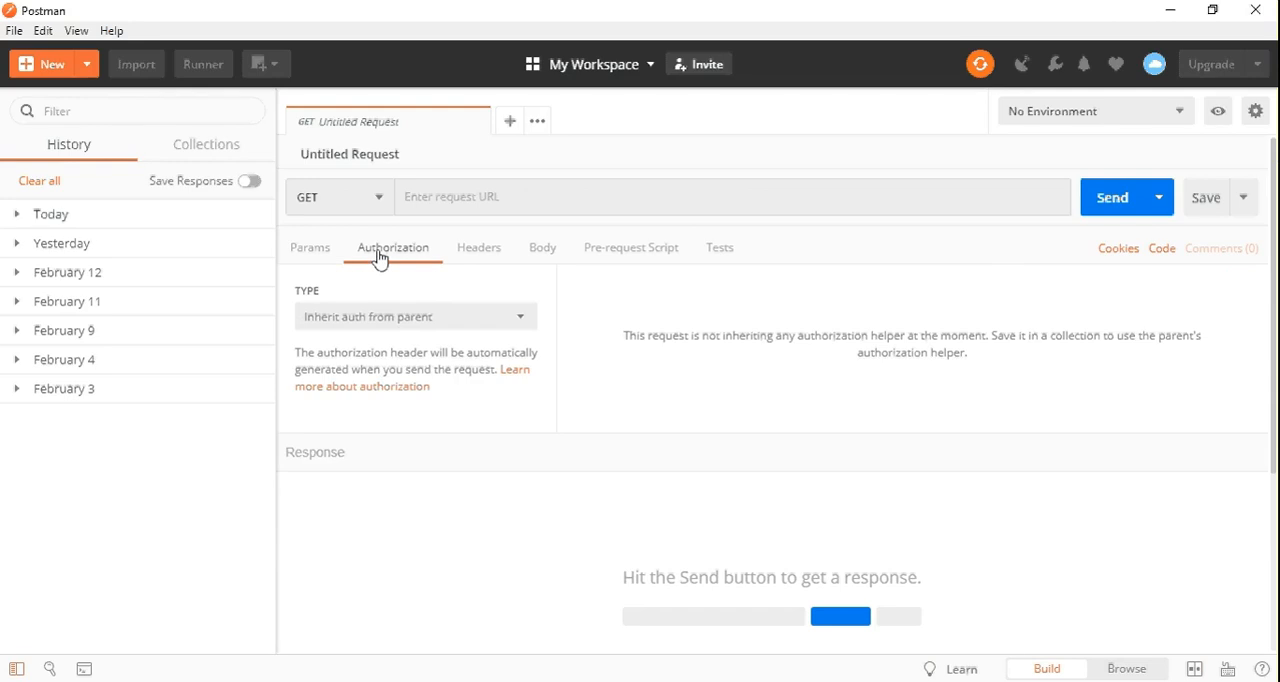
left_click(493, 249)
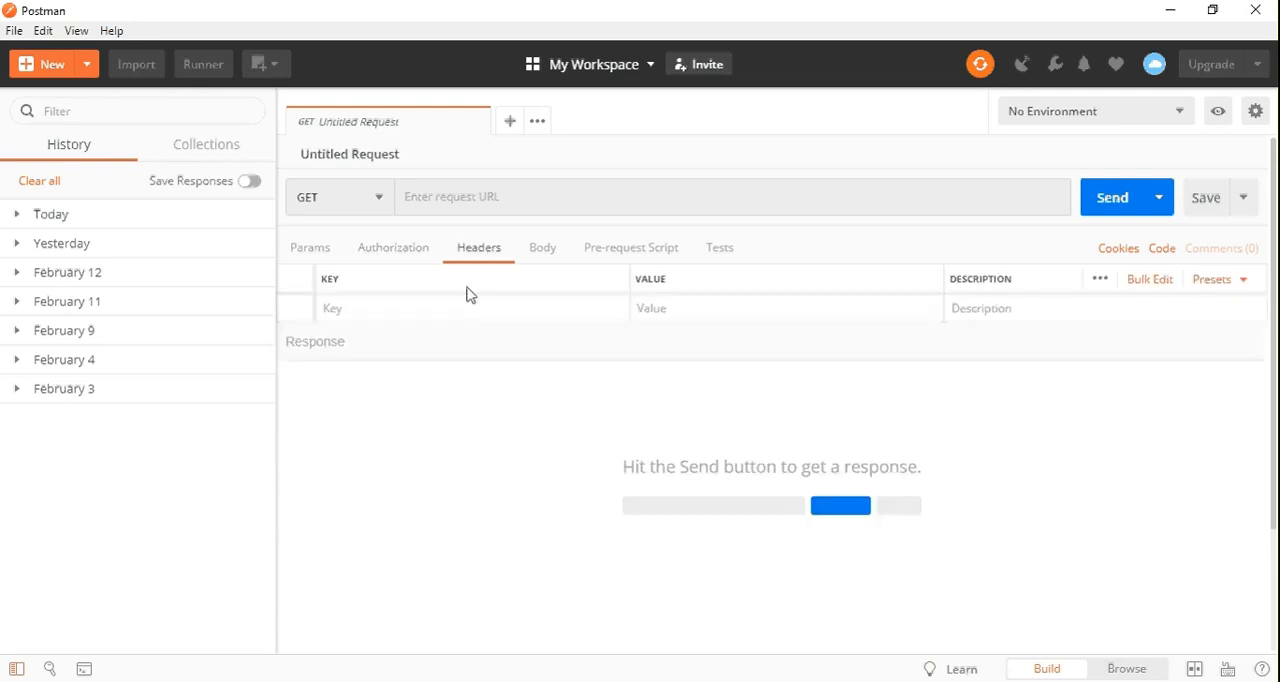
left_click(478, 308)
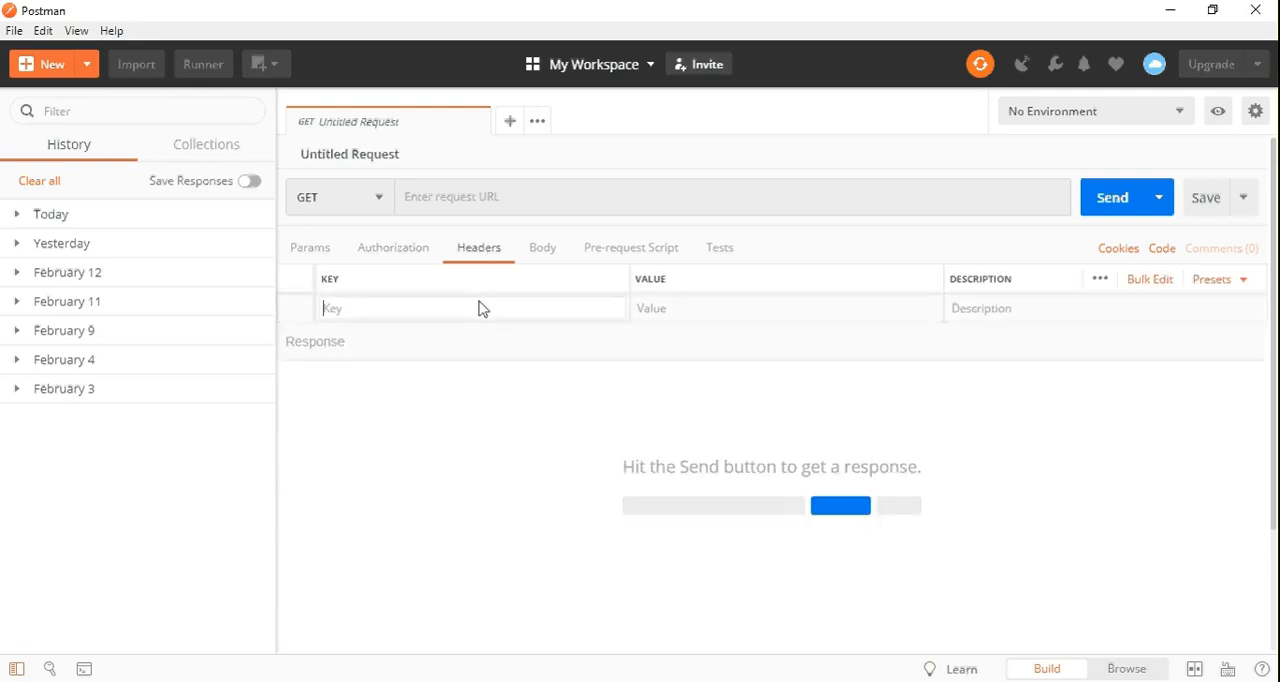
left_click(548, 260)
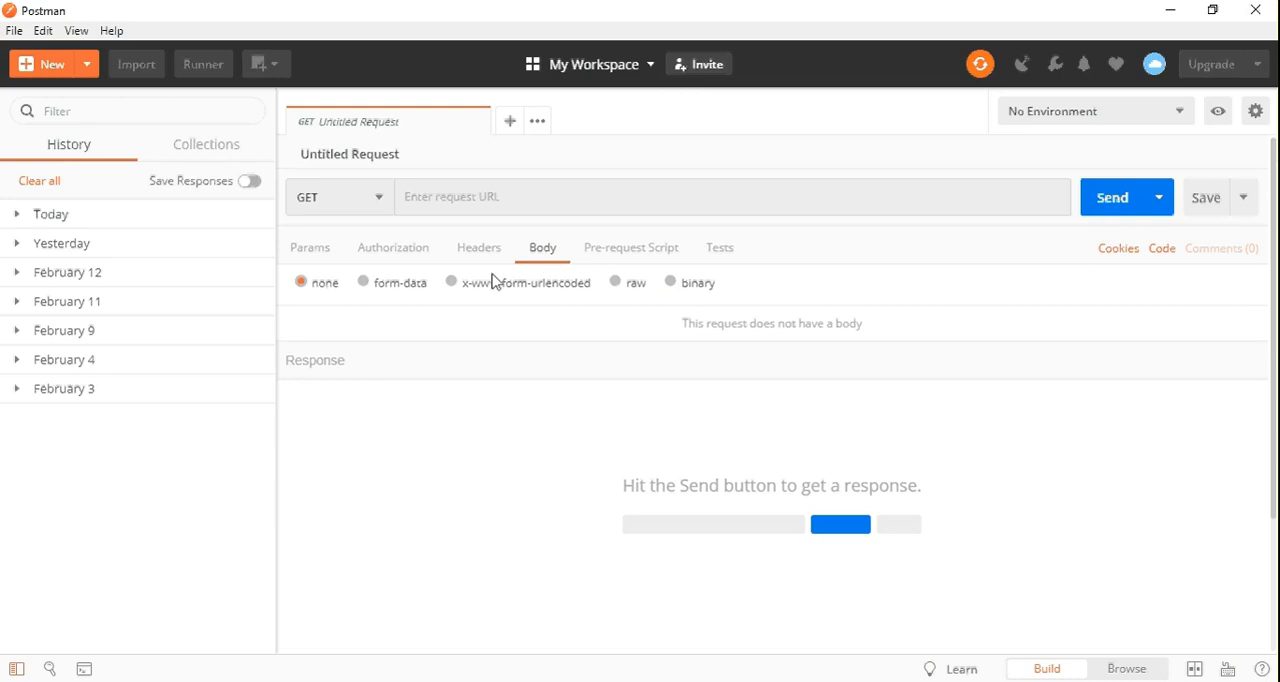
left_click(396, 288)
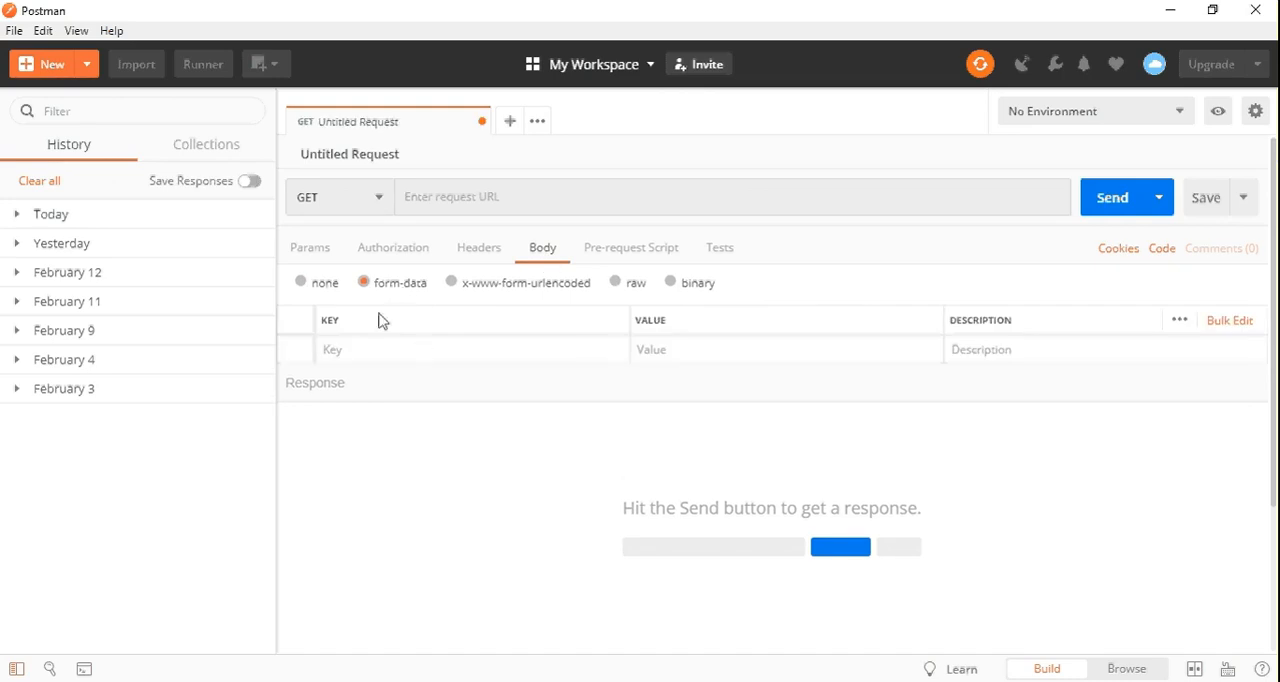
left_click(301, 283)
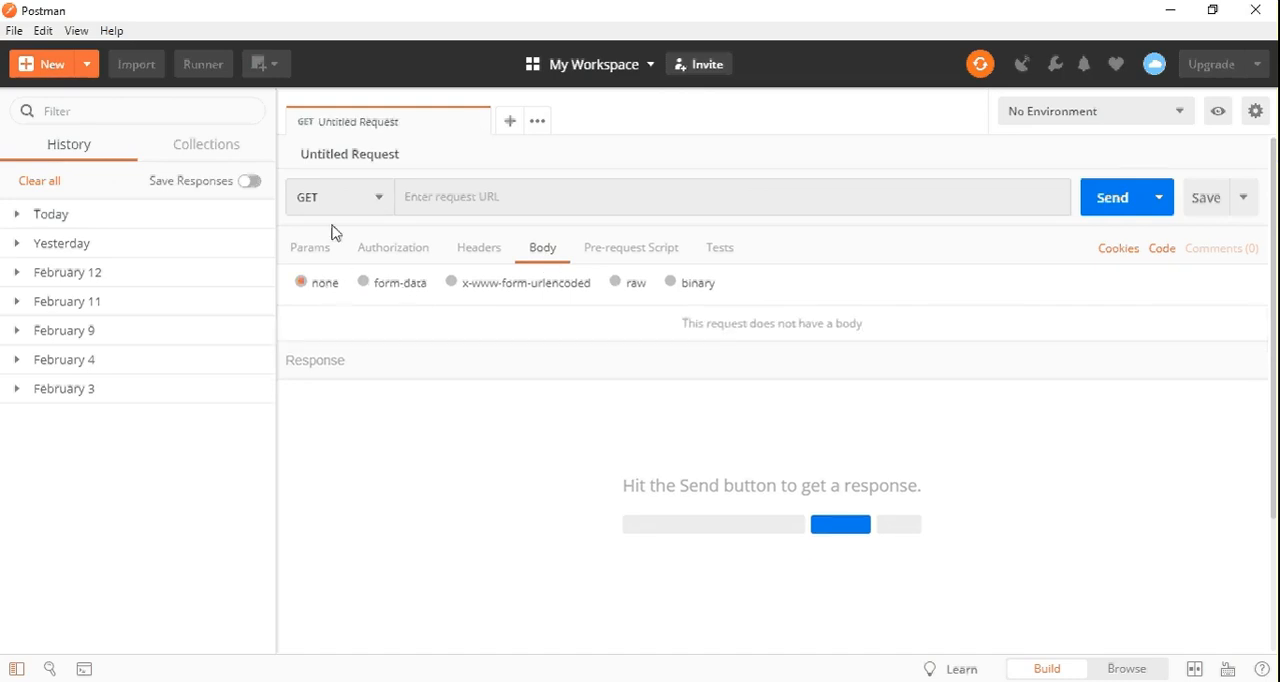
left_click(322, 252)
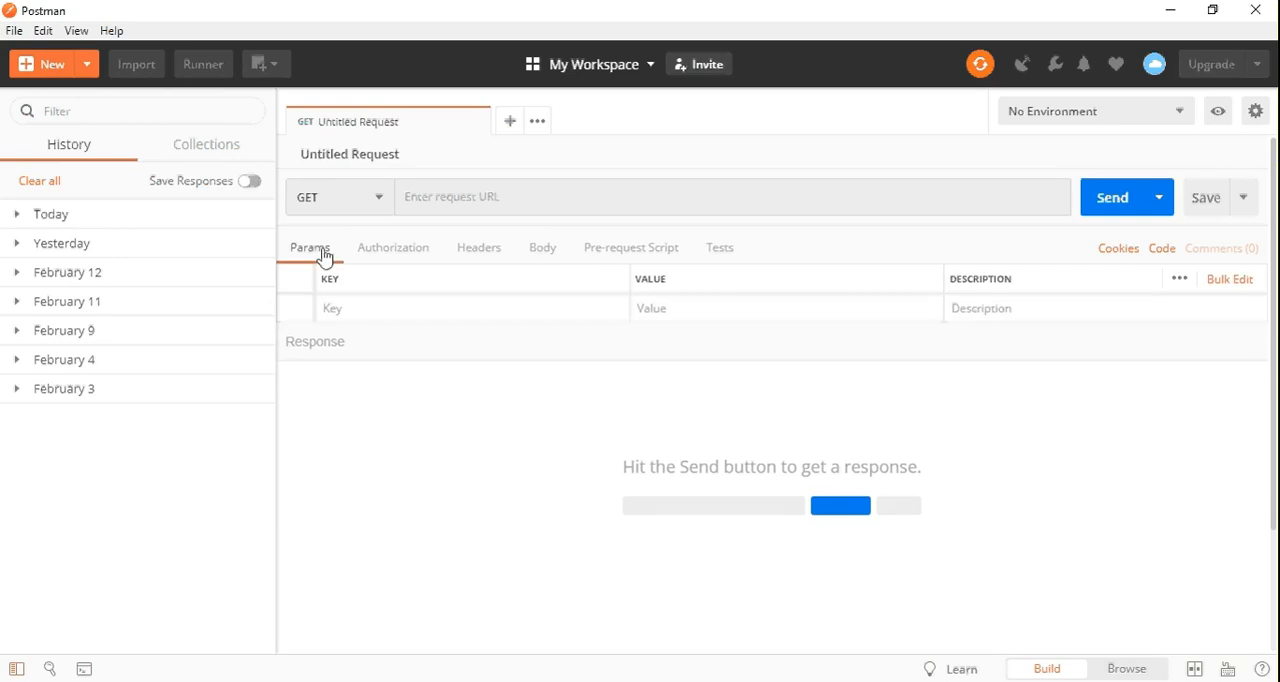
Switch to Salesforce in the browser and open the Apps page under Create in Setup, searching for "app"
key("alt+Tab")
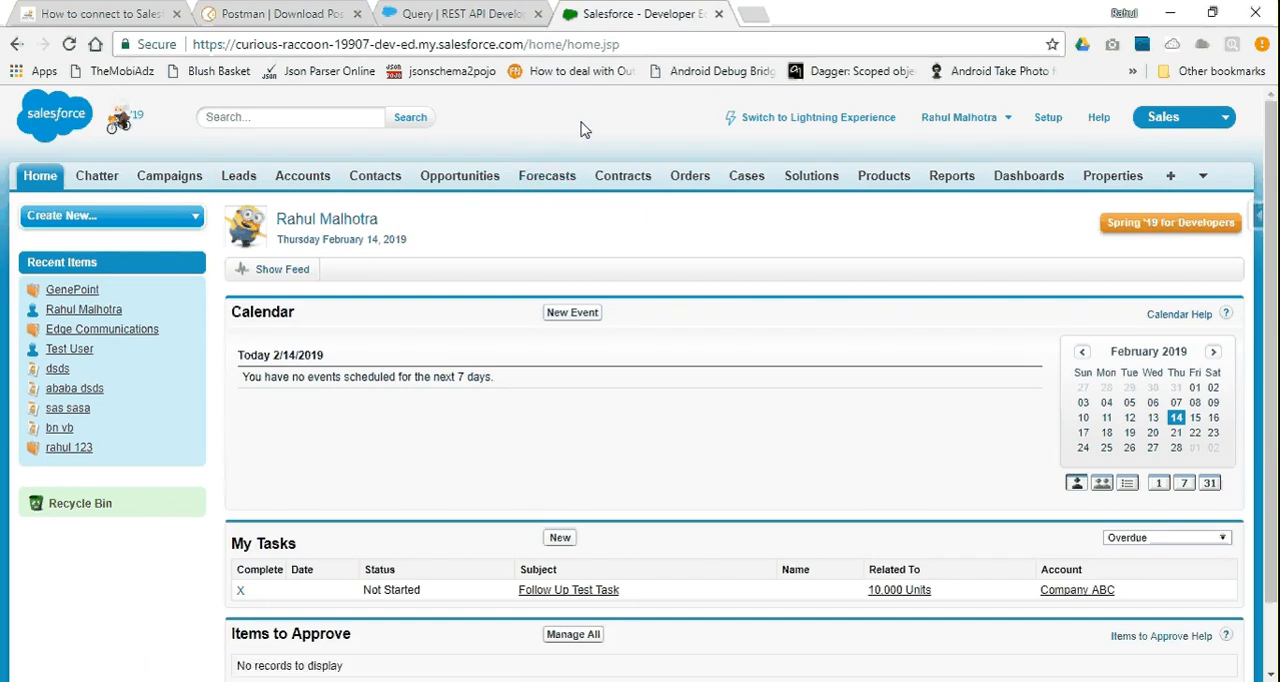
left_click(1047, 119)
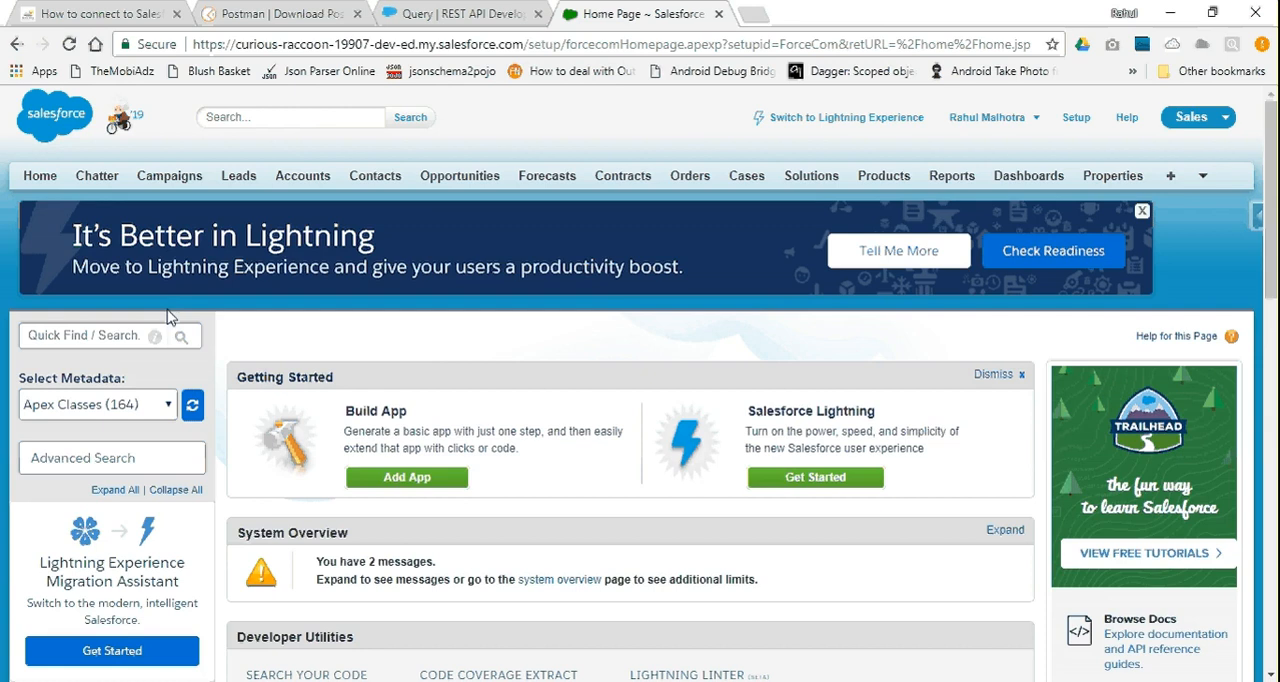
left_click(101, 334)
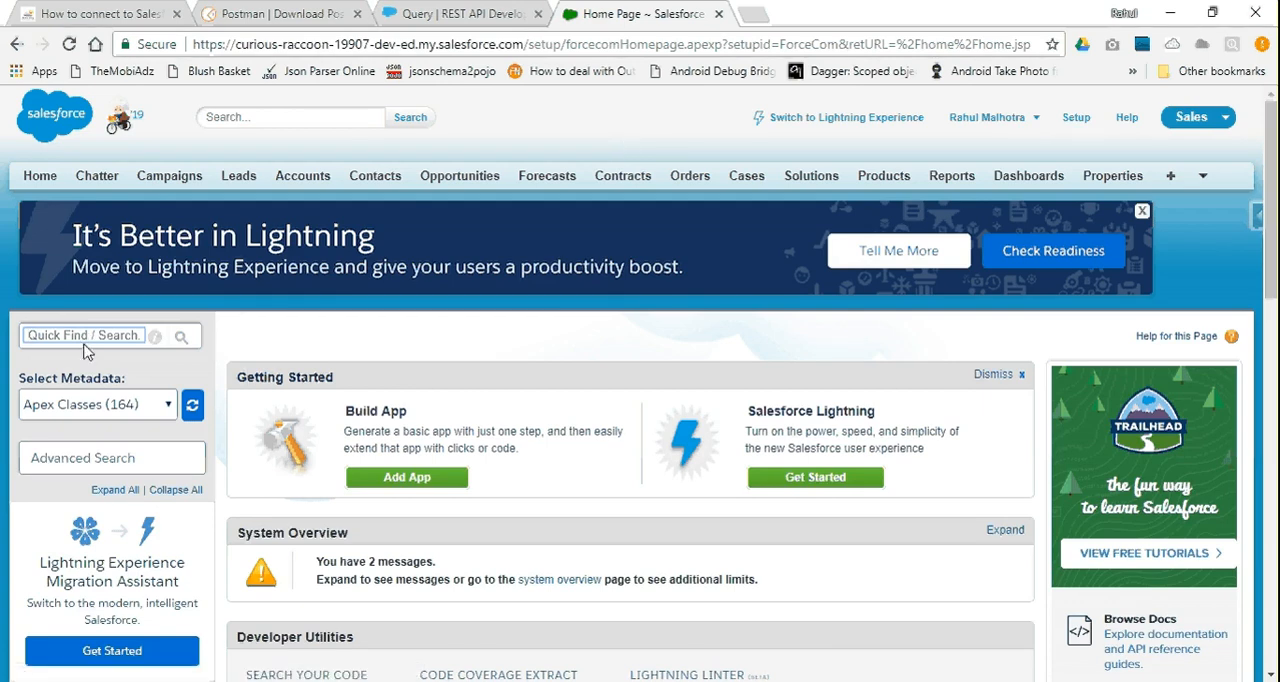
type("app")
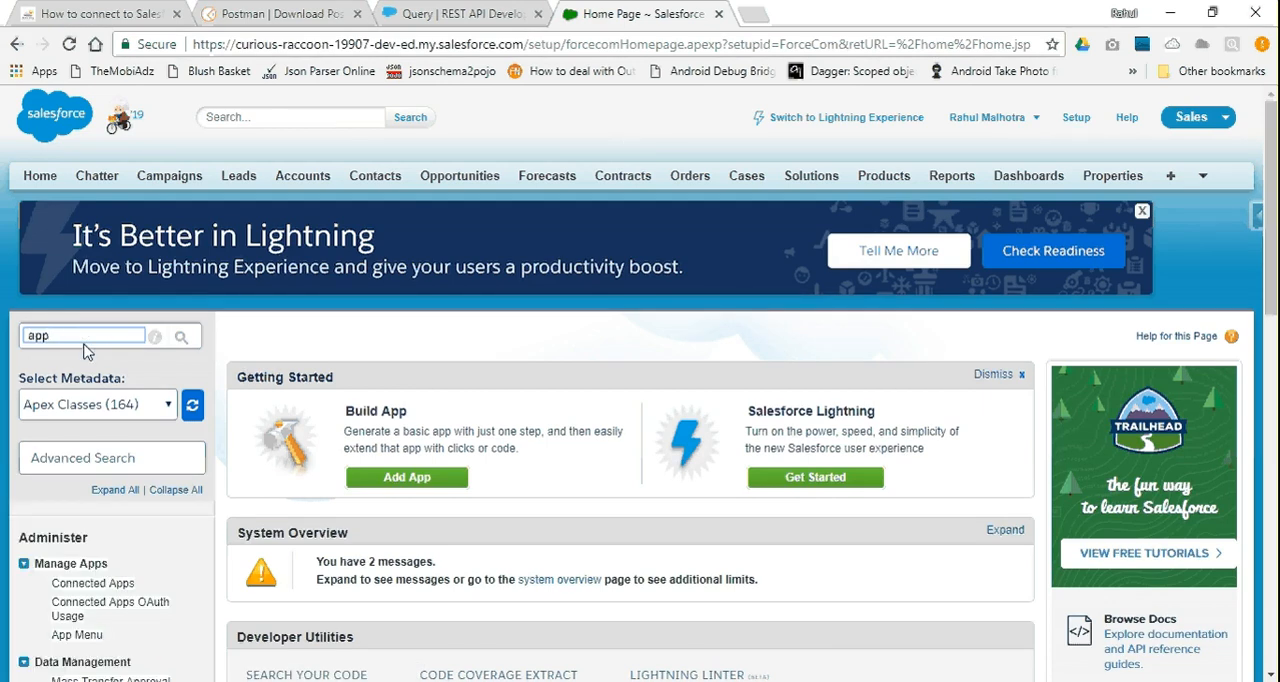
scroll(85, 350, "down", 5)
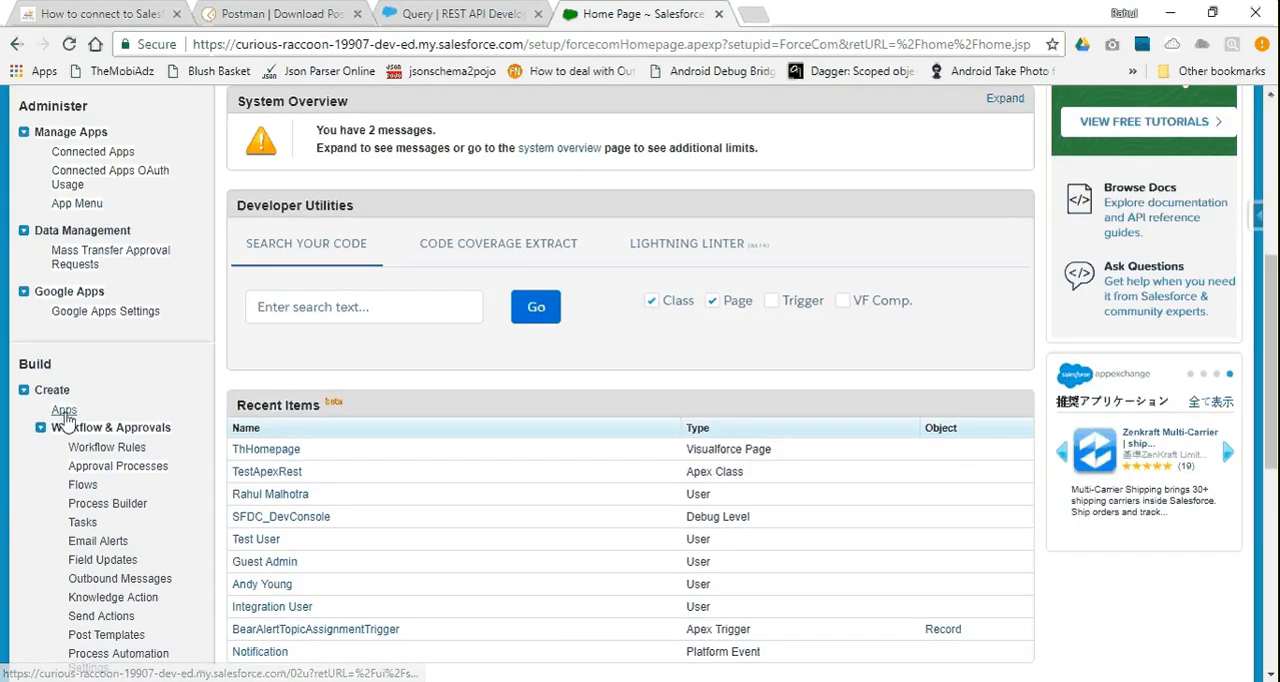
left_click(64, 411)
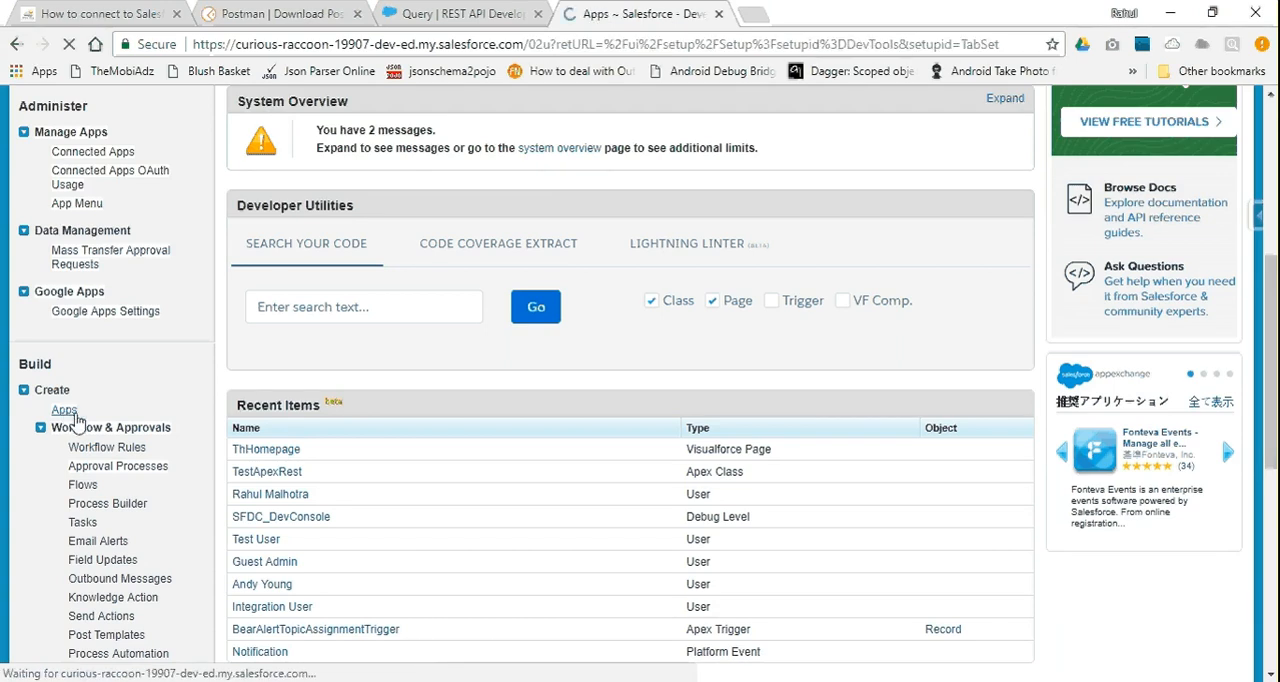
Start creating a new connected app from the Connected Apps list on the Apps page
scroll(489, 374, "down", 10)
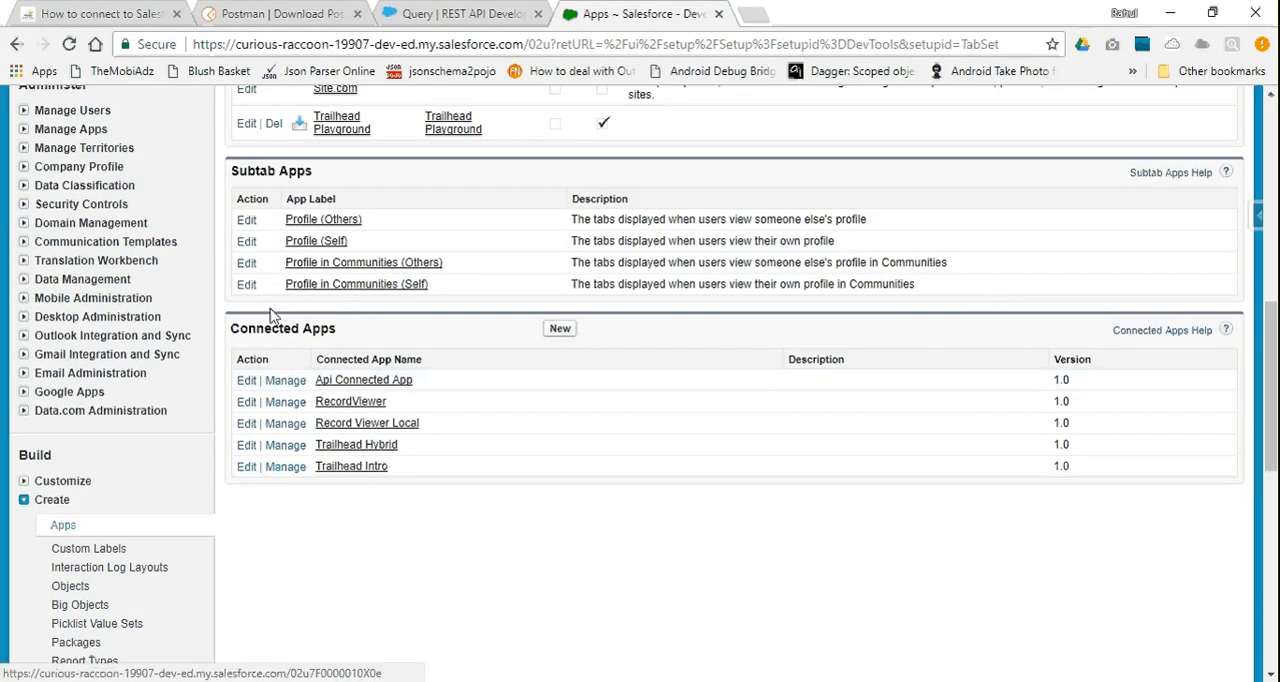
left_click(560, 330)
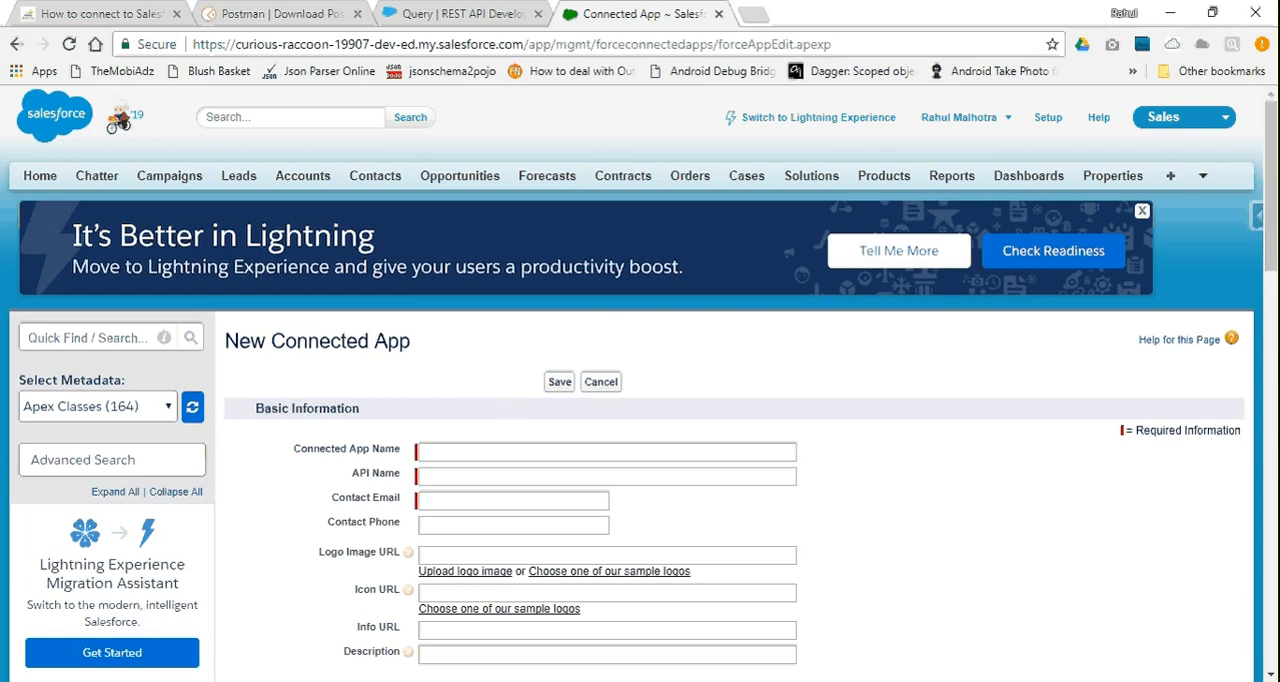
key("alt+Tab")
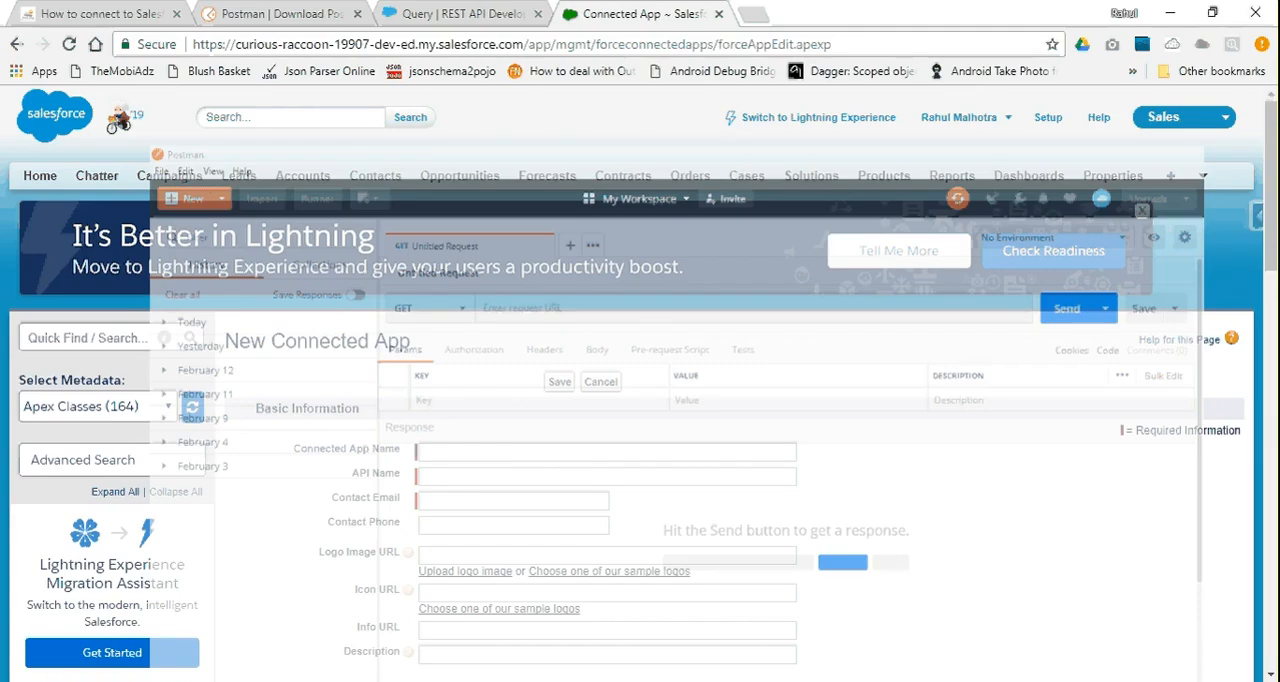
Name the connected app "SFDC Stop Connected App" and let the API Name fill in from it
left_click(565, 450)
scroll(565, 450, "down", 2)
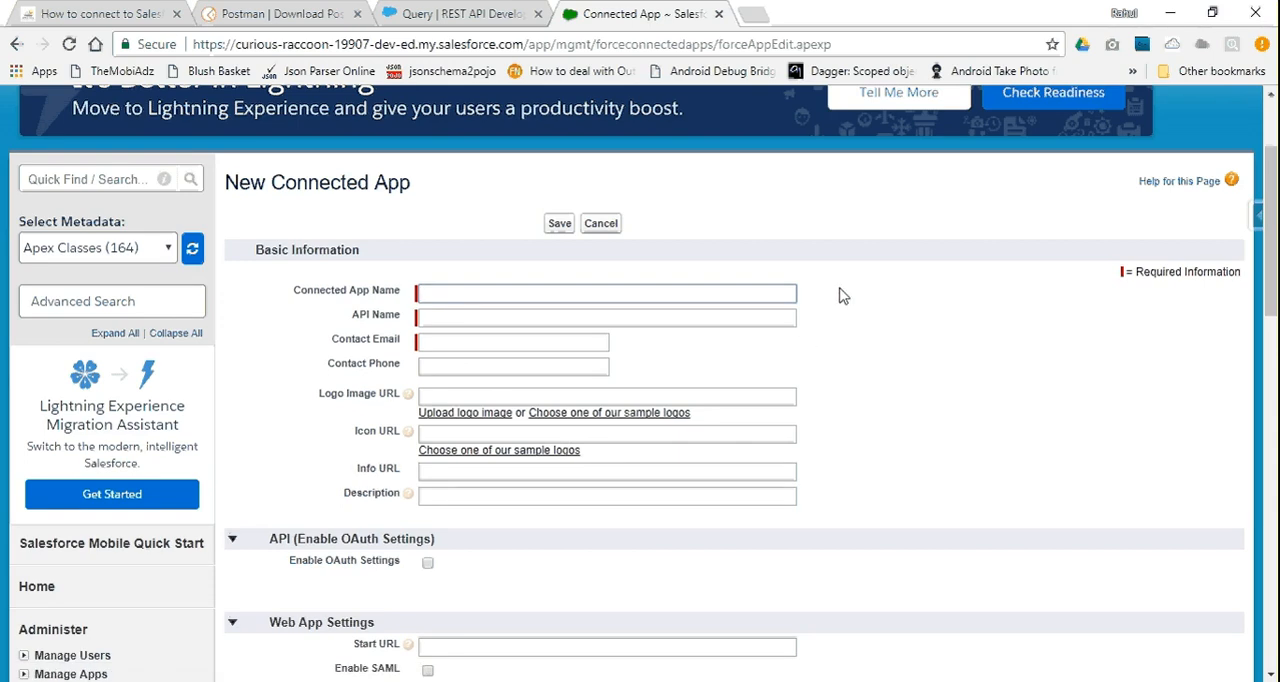
type("SFDC Stop Conn")
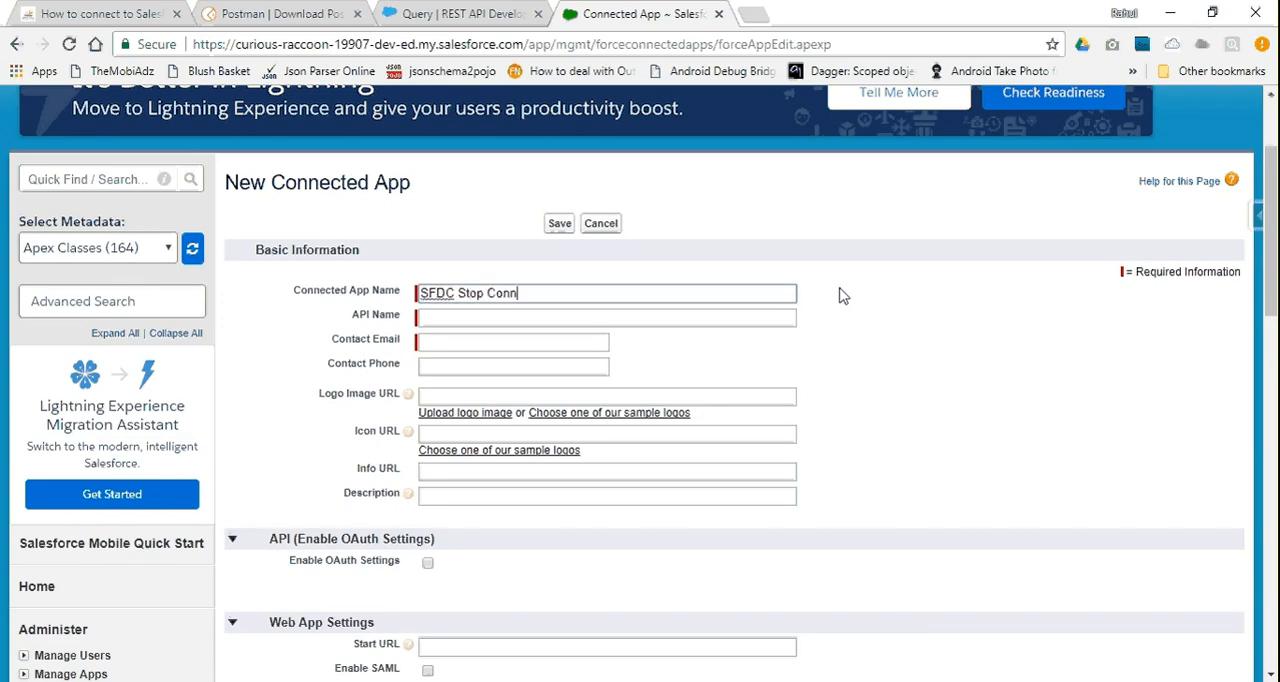
type("ected App")
key("Tab")
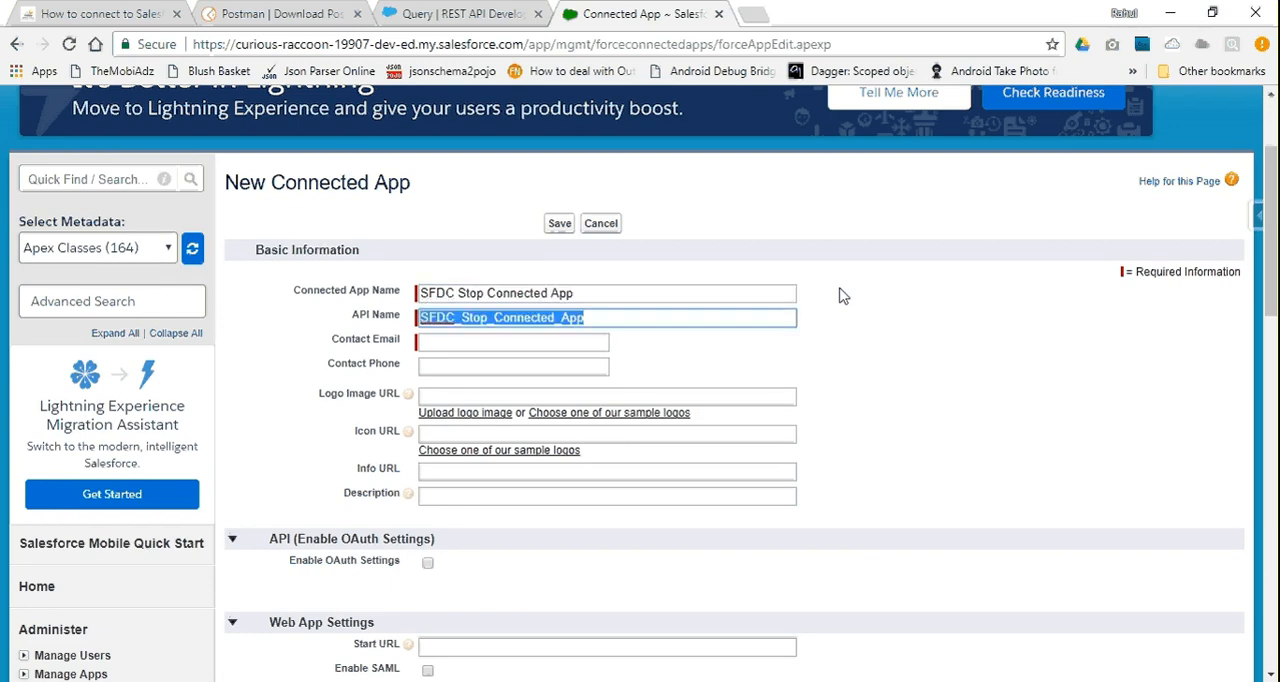
Enter the contact's e-mail address in the connected app's basic information
key("Tab")
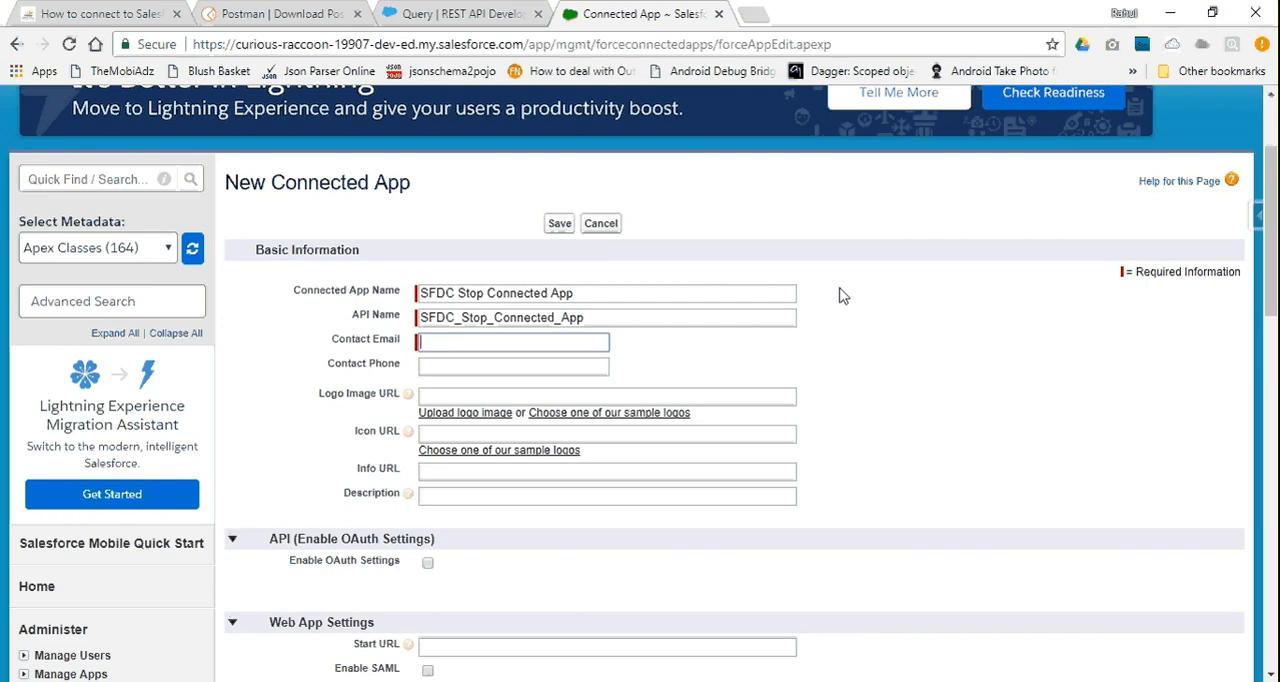
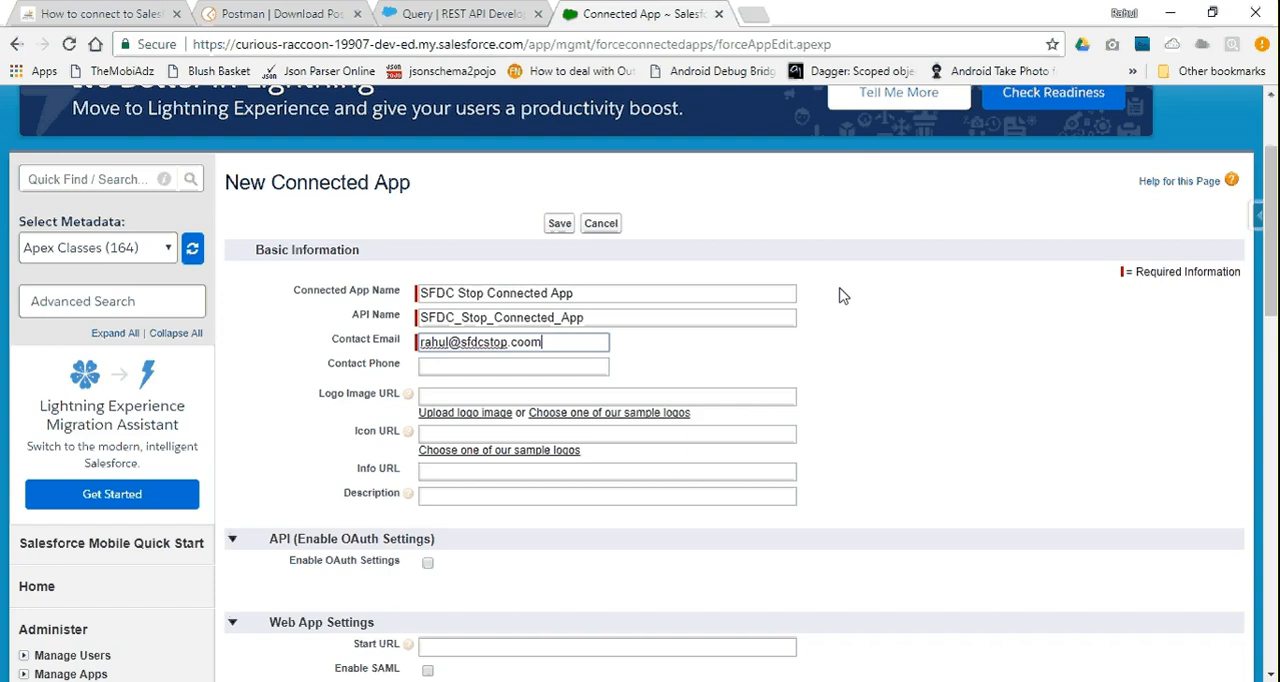
left_click(840, 295)
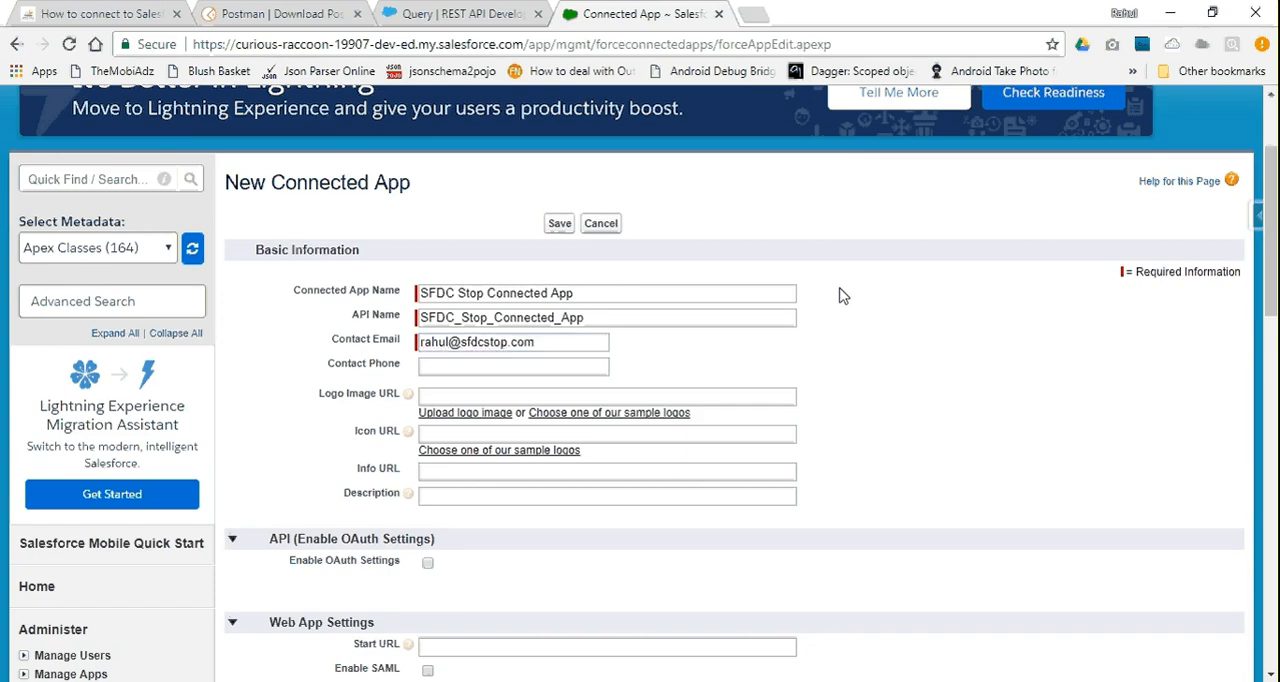
Enable OAuth Settings for the connected app in the API section
scroll(840, 295, "down", 1)
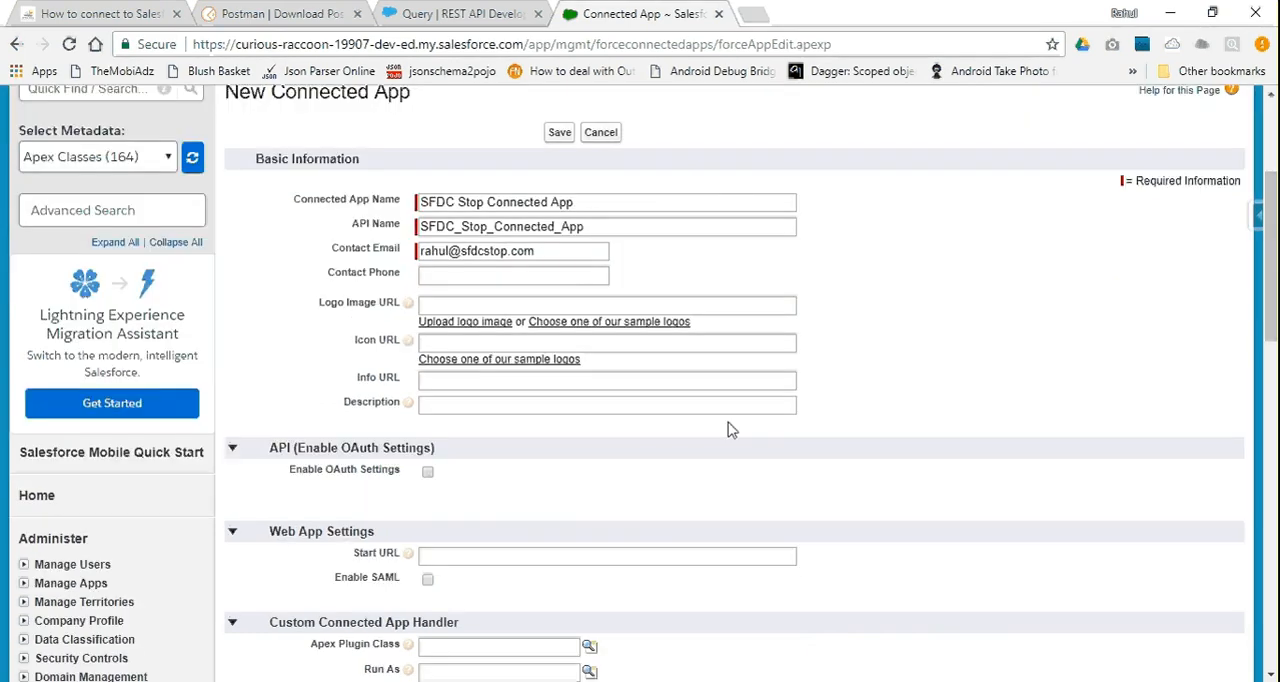
left_click(427, 473)
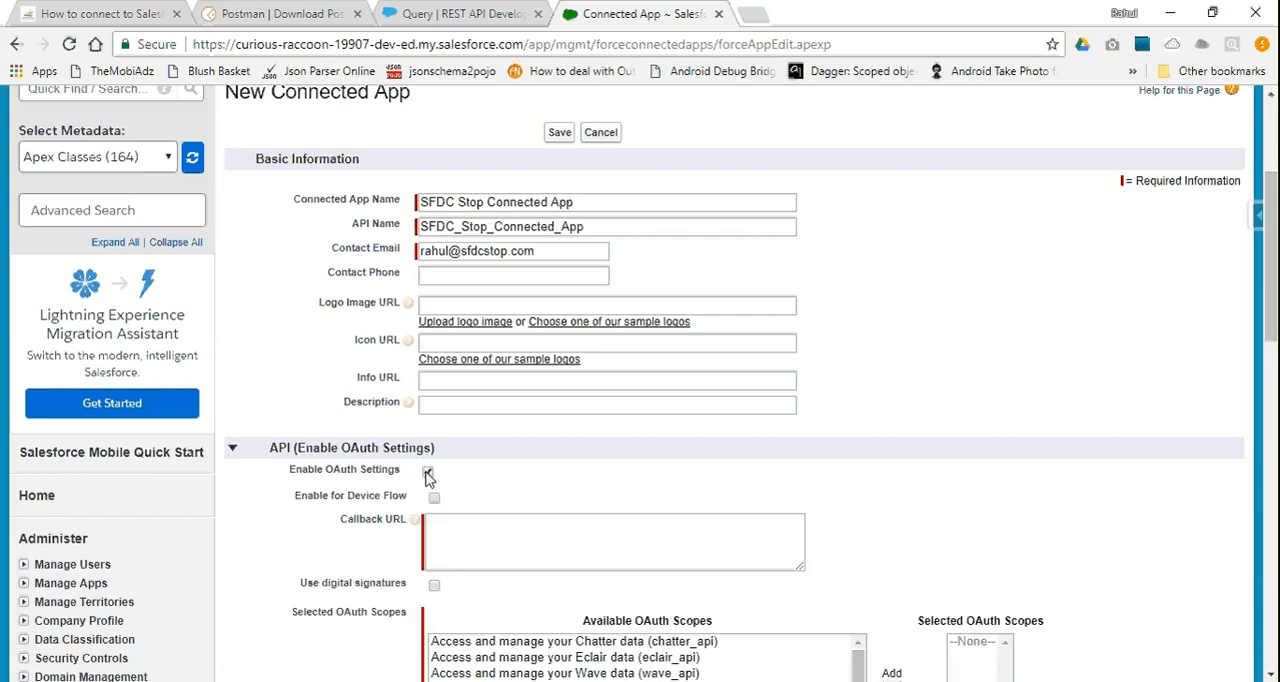
scroll(430, 479, "down", 1)
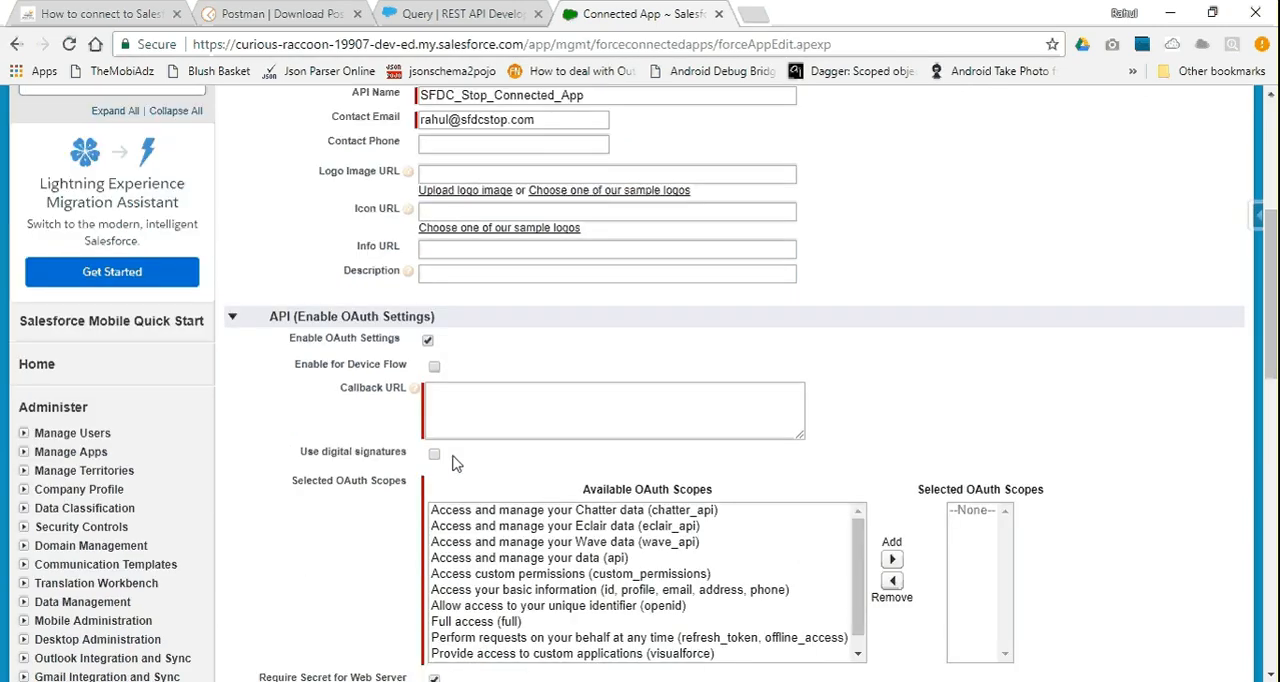
scroll(656, 370, "up", 2)
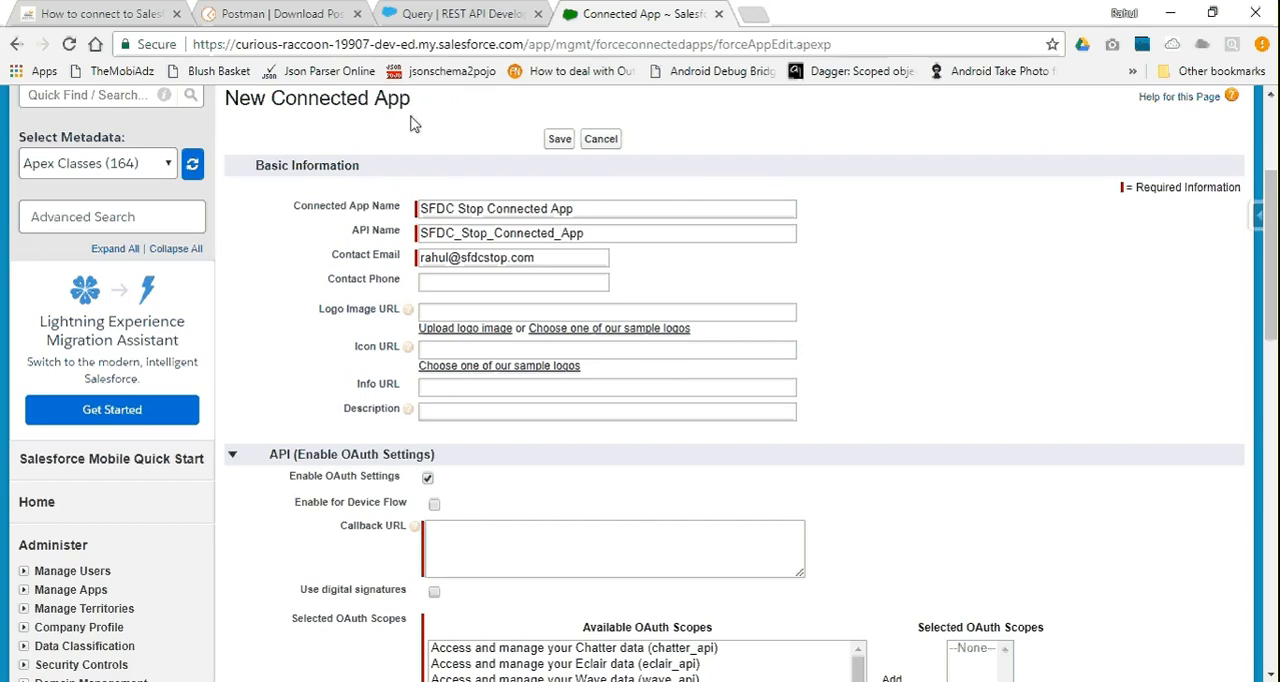
Review the blog post's connected app instructions and its Authorization Code Flow and Username Password Flow options
left_click(150, 12)
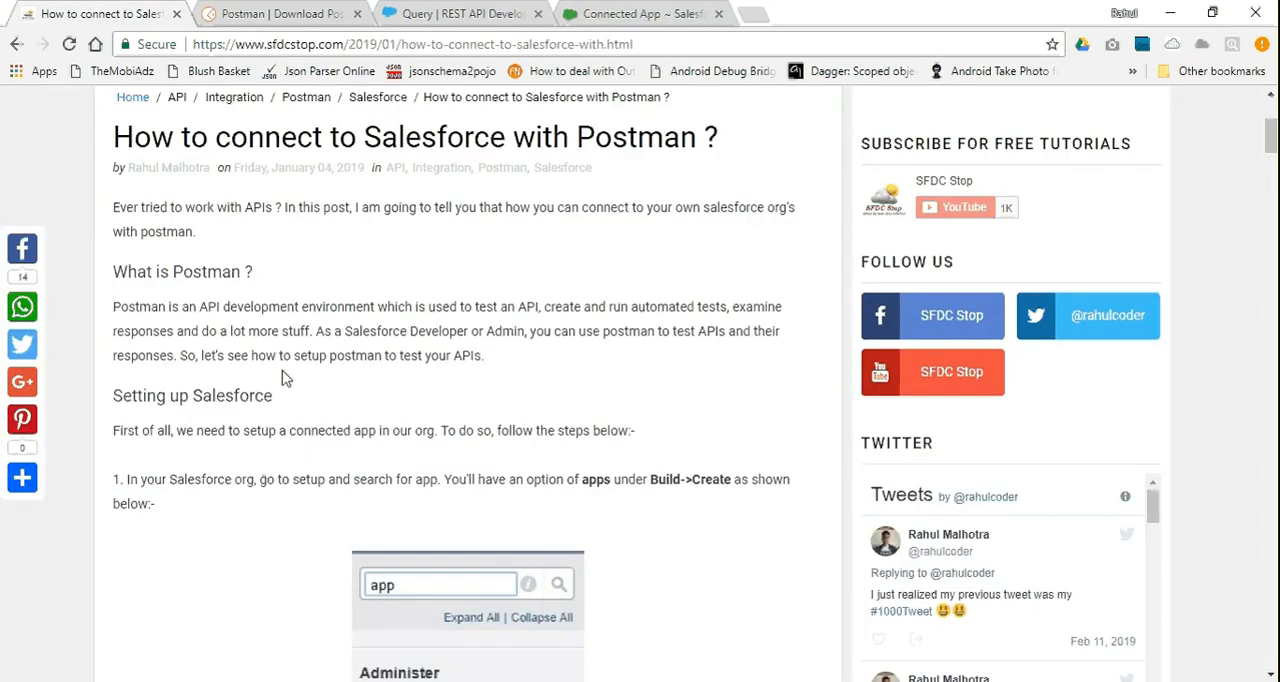
scroll(282, 377, "down", 15)
scroll(282, 377, "up", 2)
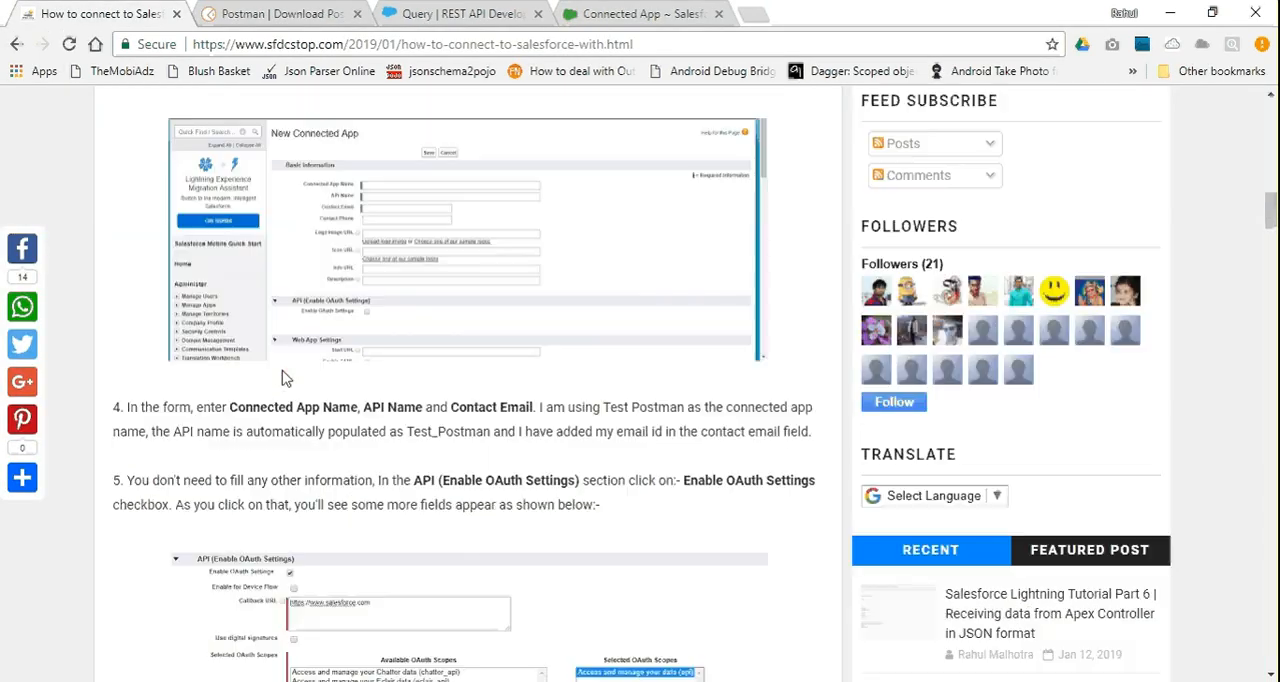
scroll(282, 377, "down", 6)
scroll(282, 377, "down", 4)
scroll(282, 377, "up", 11)
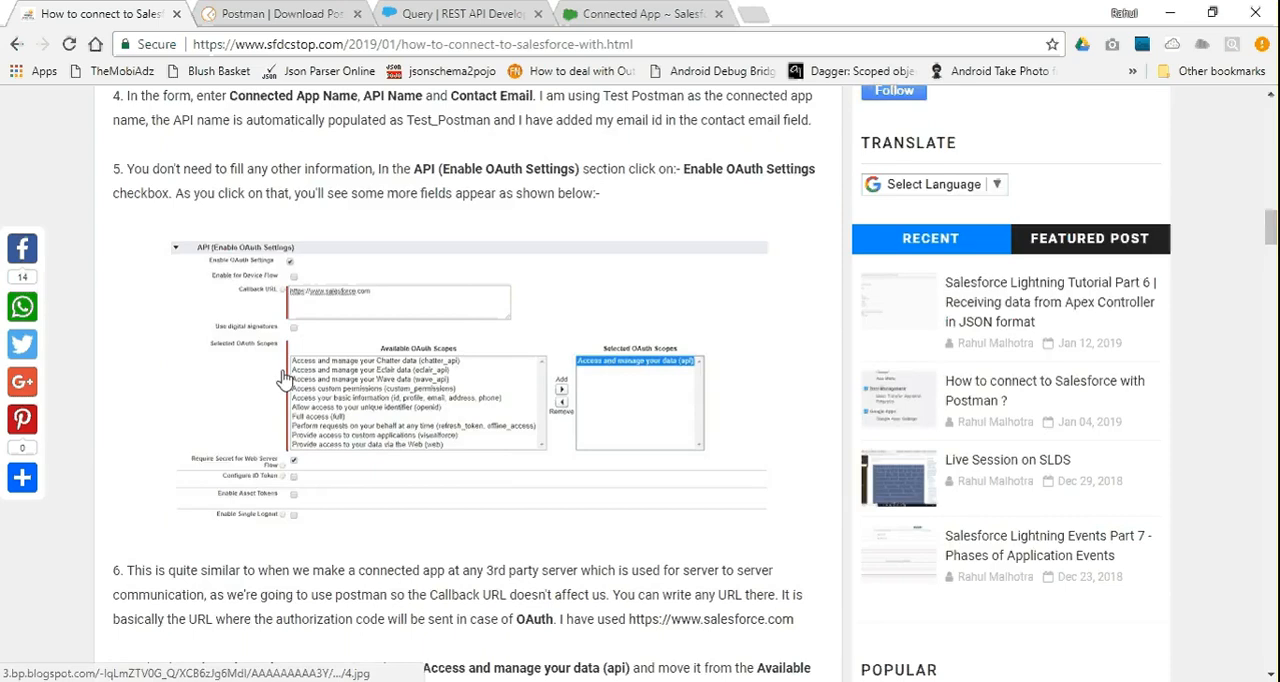
scroll(284, 378, "down", 10)
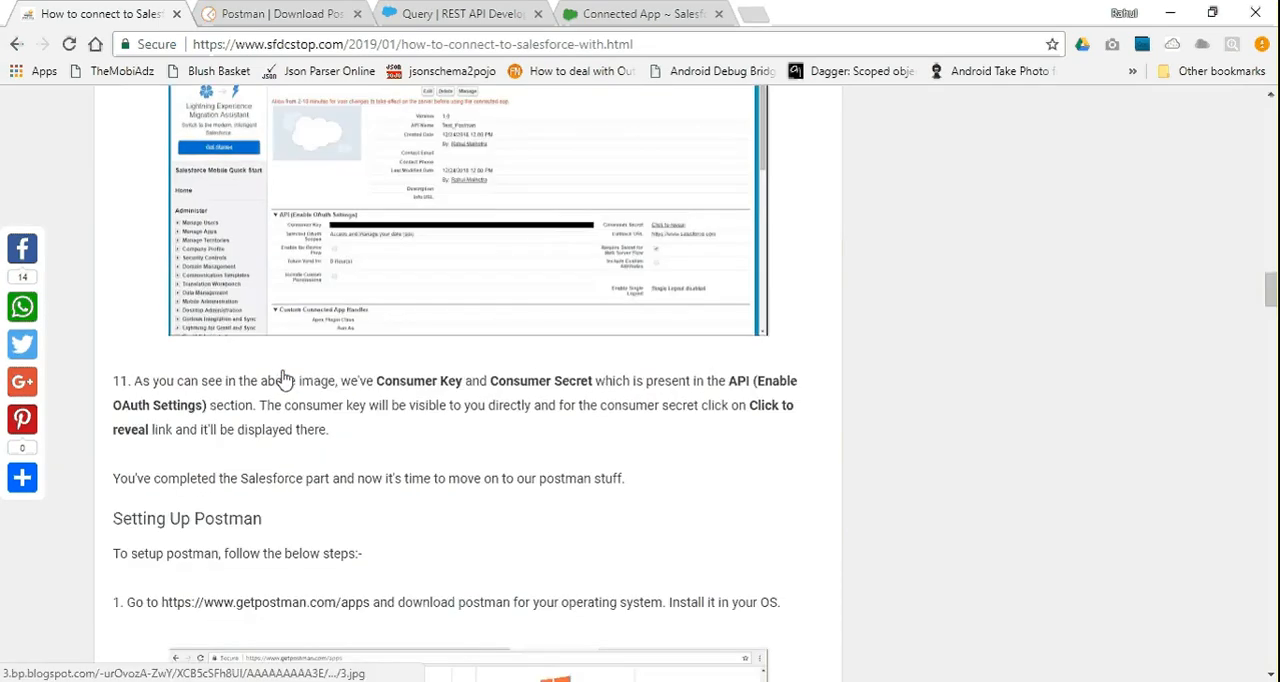
scroll(284, 378, "down", 6)
scroll(284, 378, "up", 5)
scroll(284, 378, "down", 8)
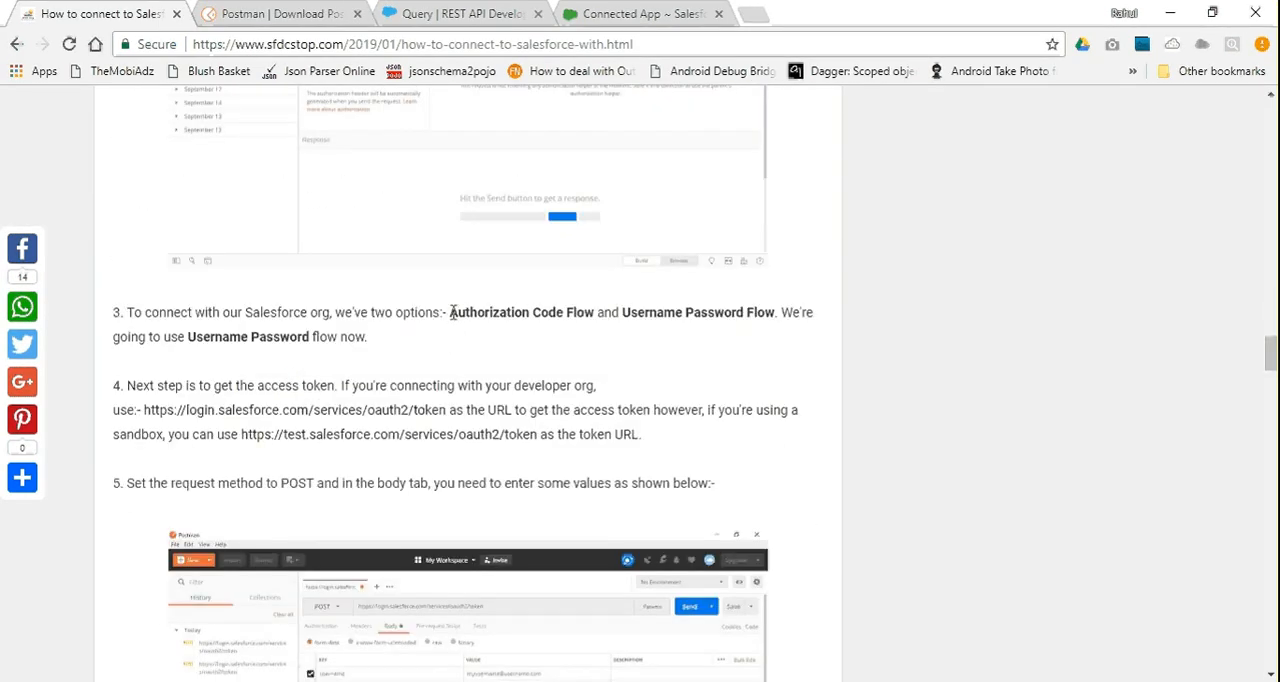
left_click_drag(450, 313, 593, 318)
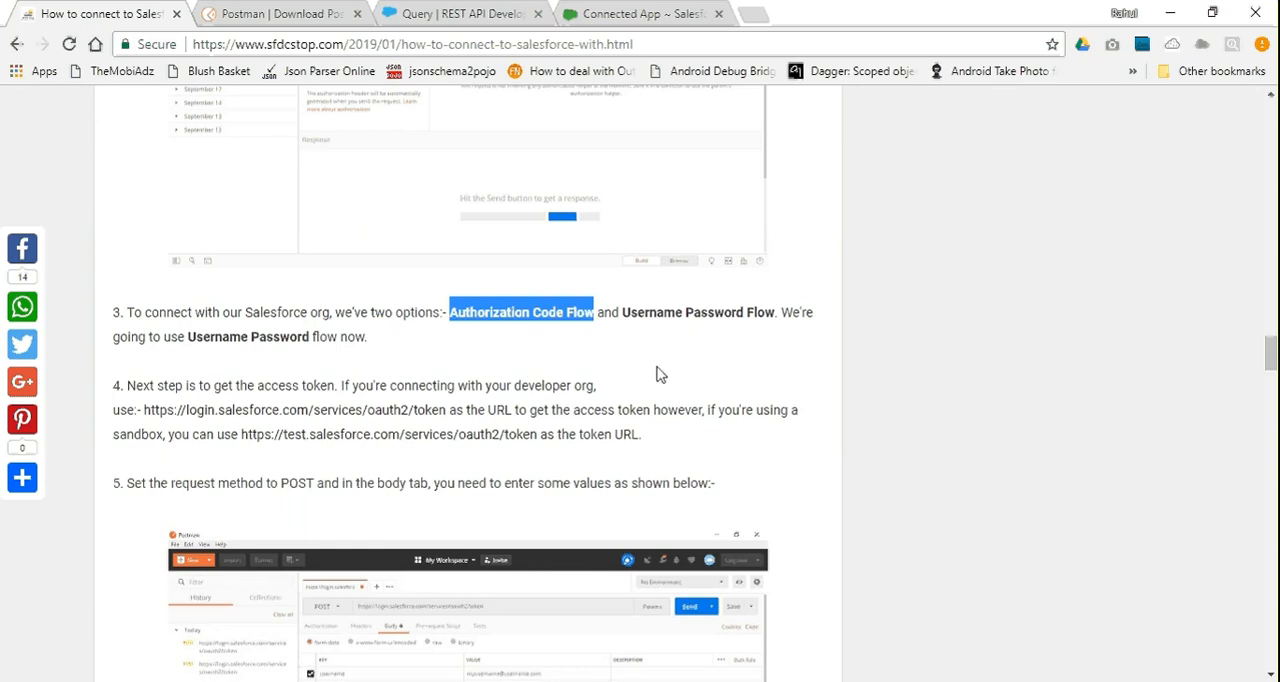
left_click_drag(623, 313, 771, 321)
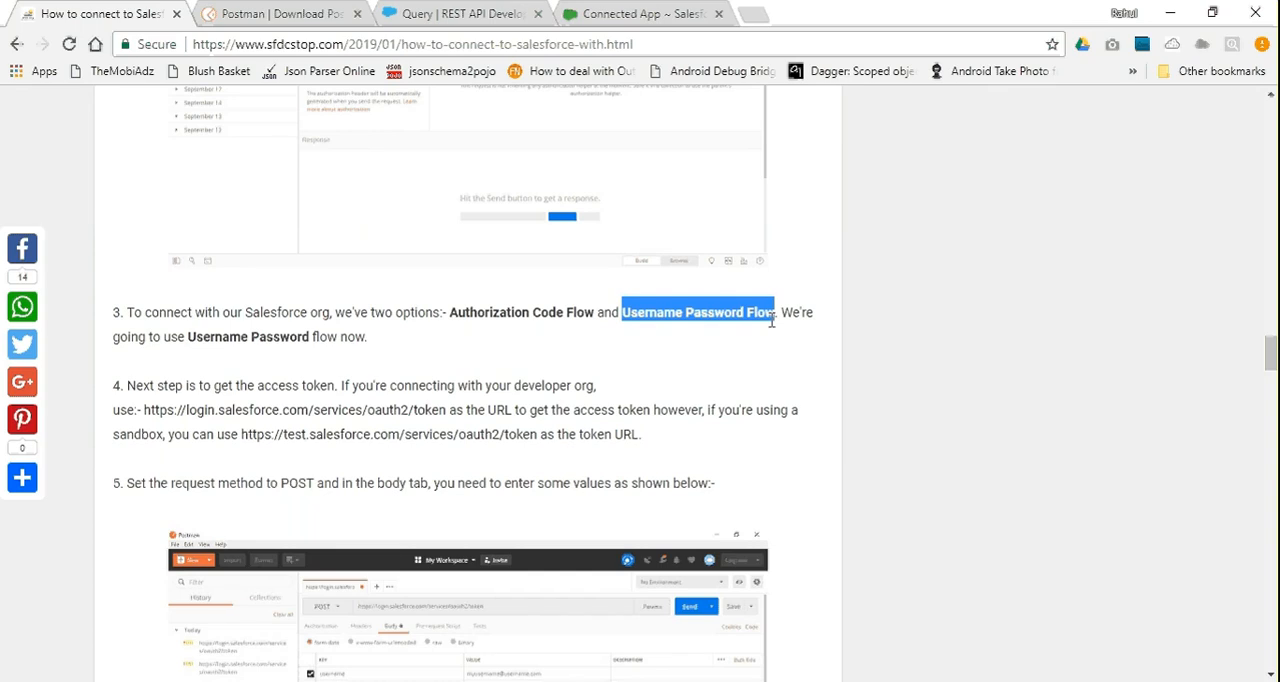
left_click(693, 370)
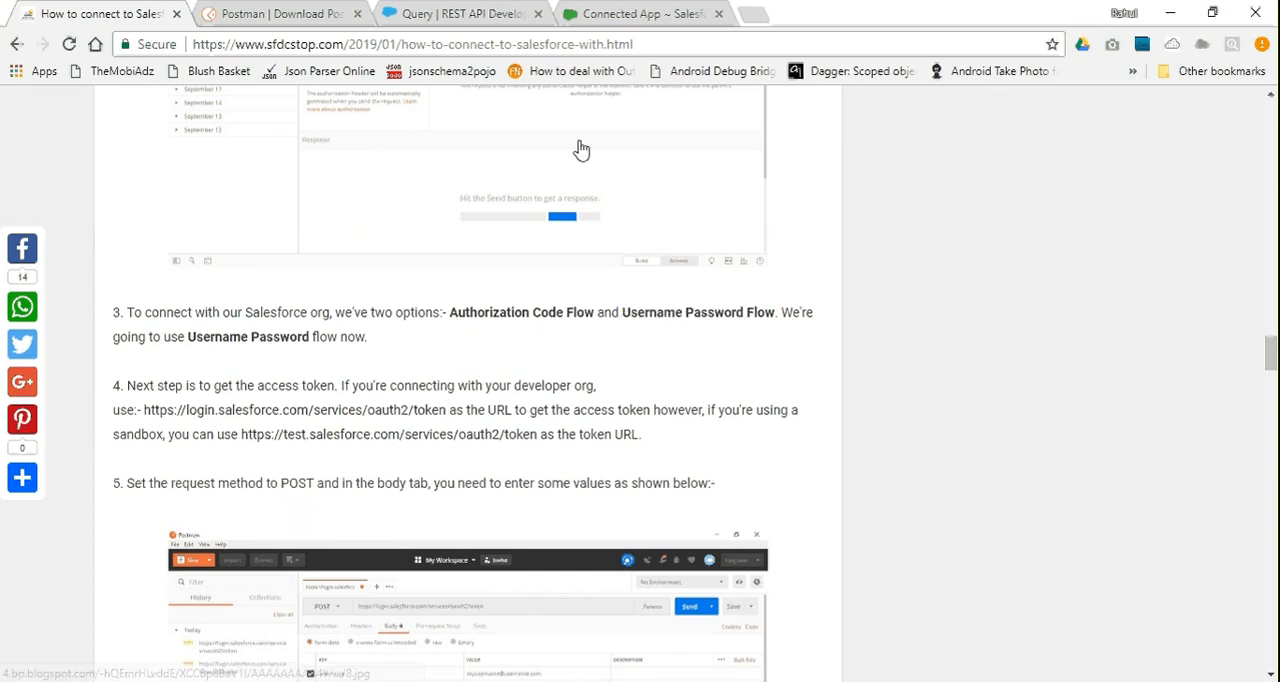
left_click(605, 9)
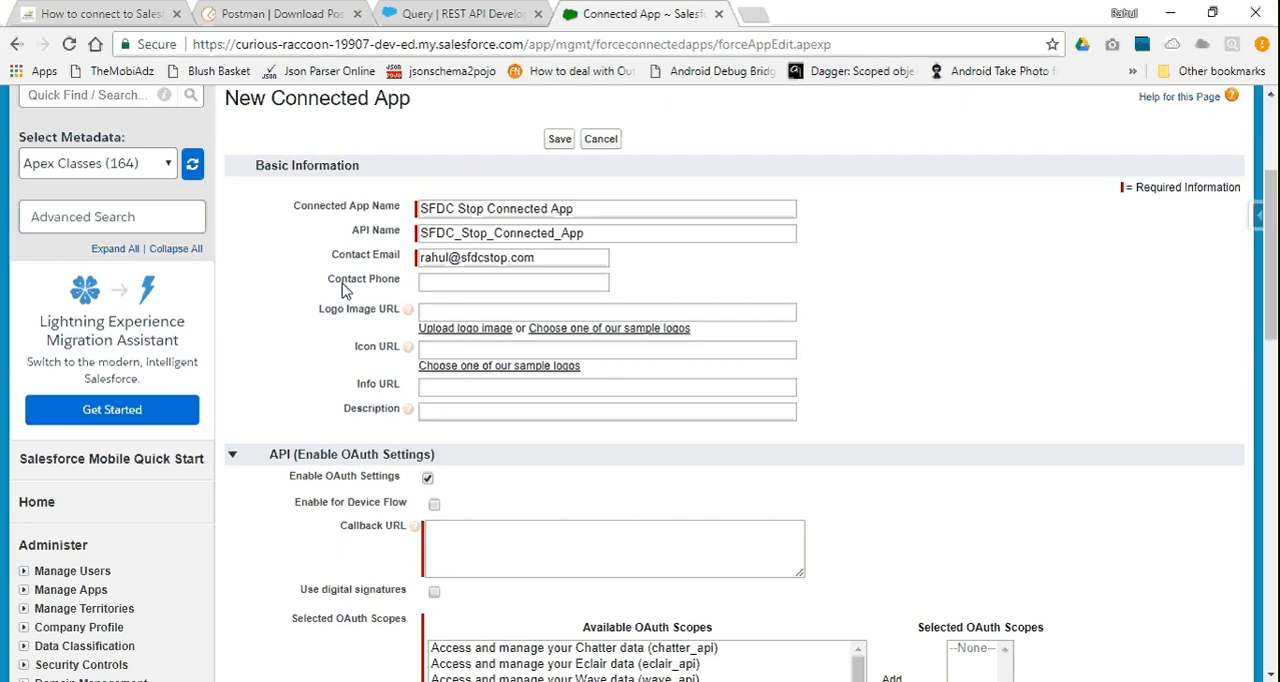
scroll(342, 289, "down", 2)
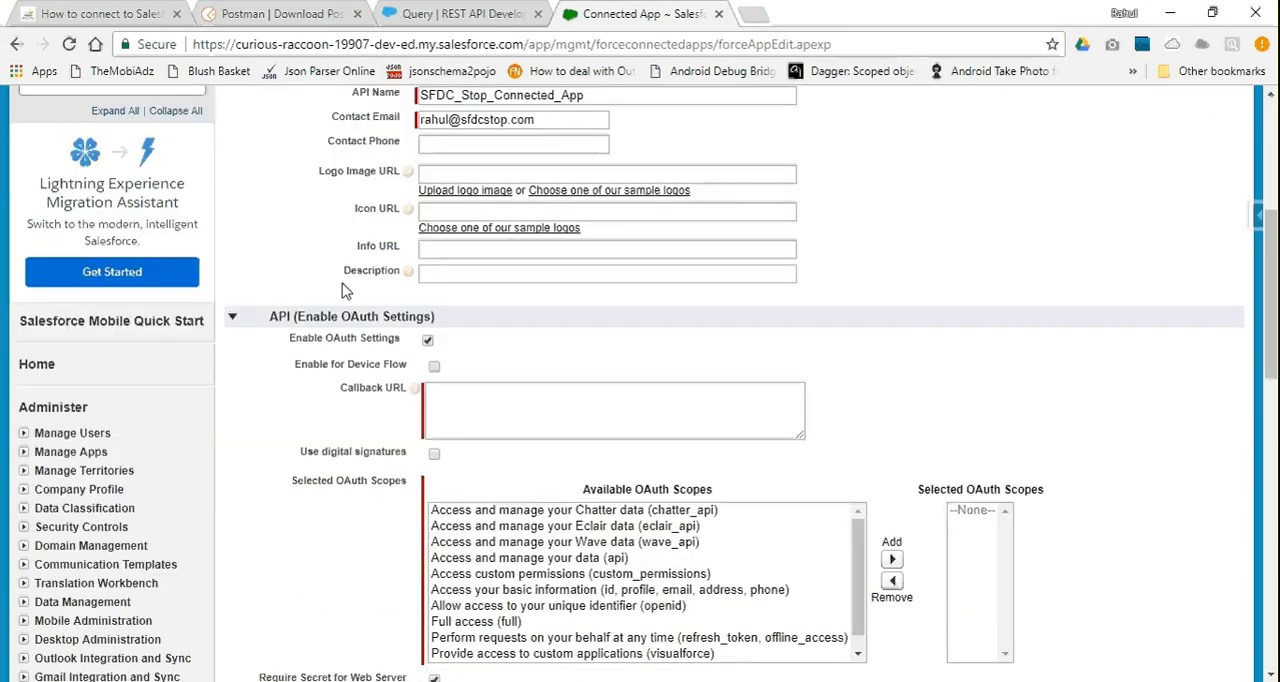
left_click(494, 421)
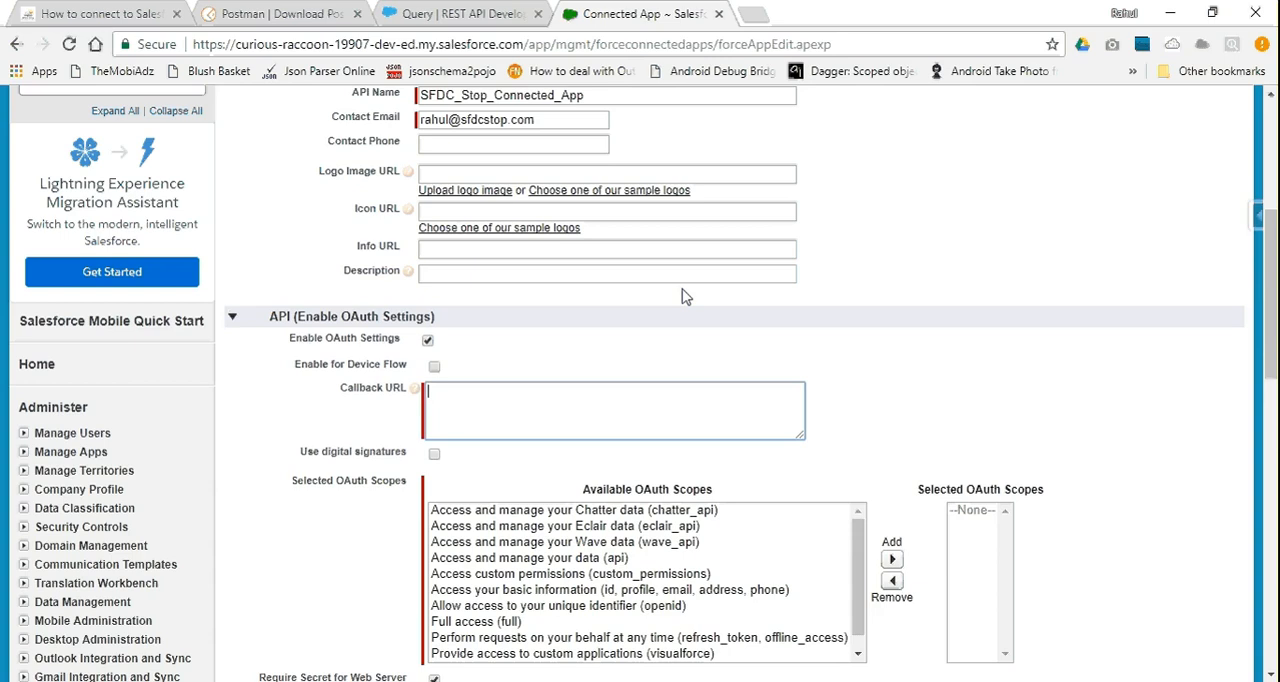
type("https://www.sfdcstop.com")
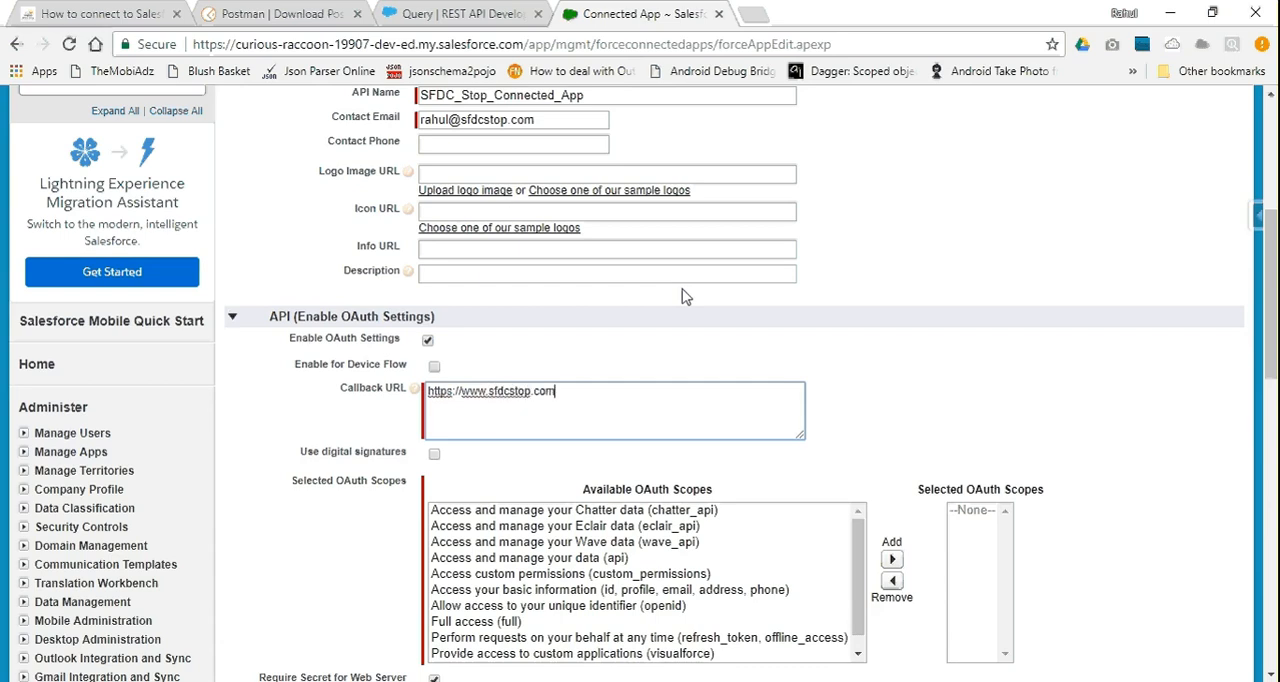
Add "Access and manage your data (api)" to the connected app's selected OAuth scopes
scroll(685, 296, "down", 2)
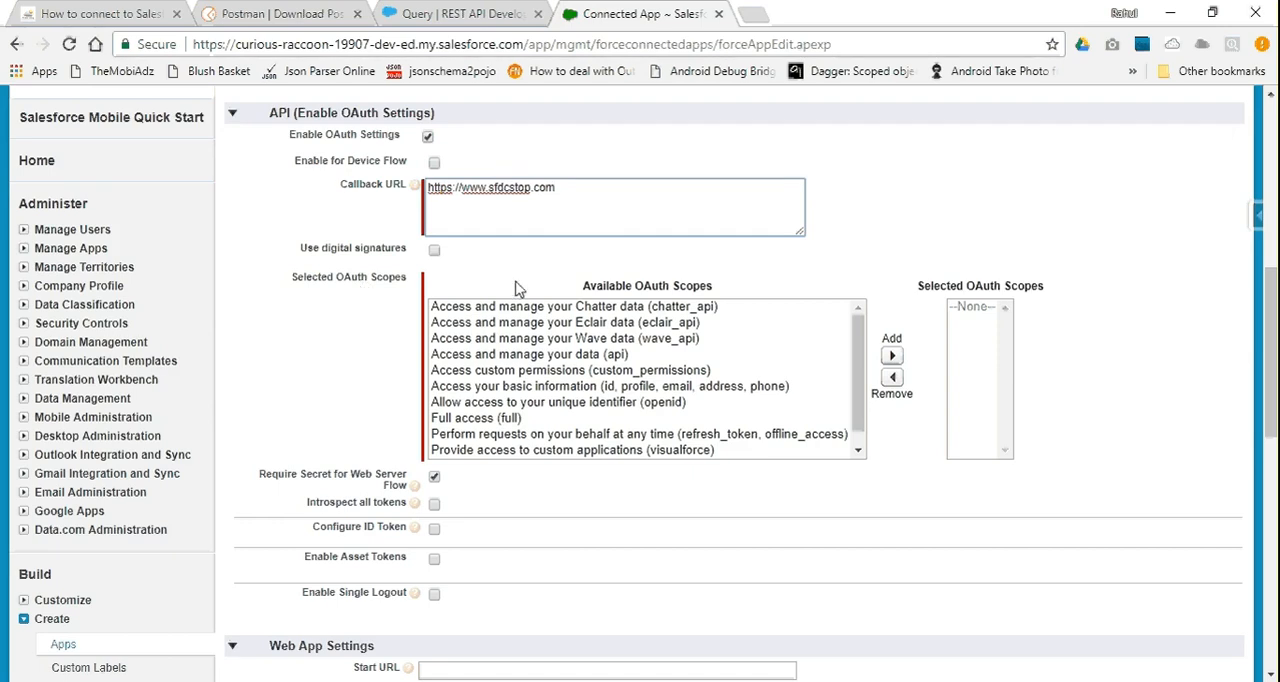
scroll(518, 289, "up", 3)
scroll(518, 289, "up", 2)
scroll(517, 280, "down", 4)
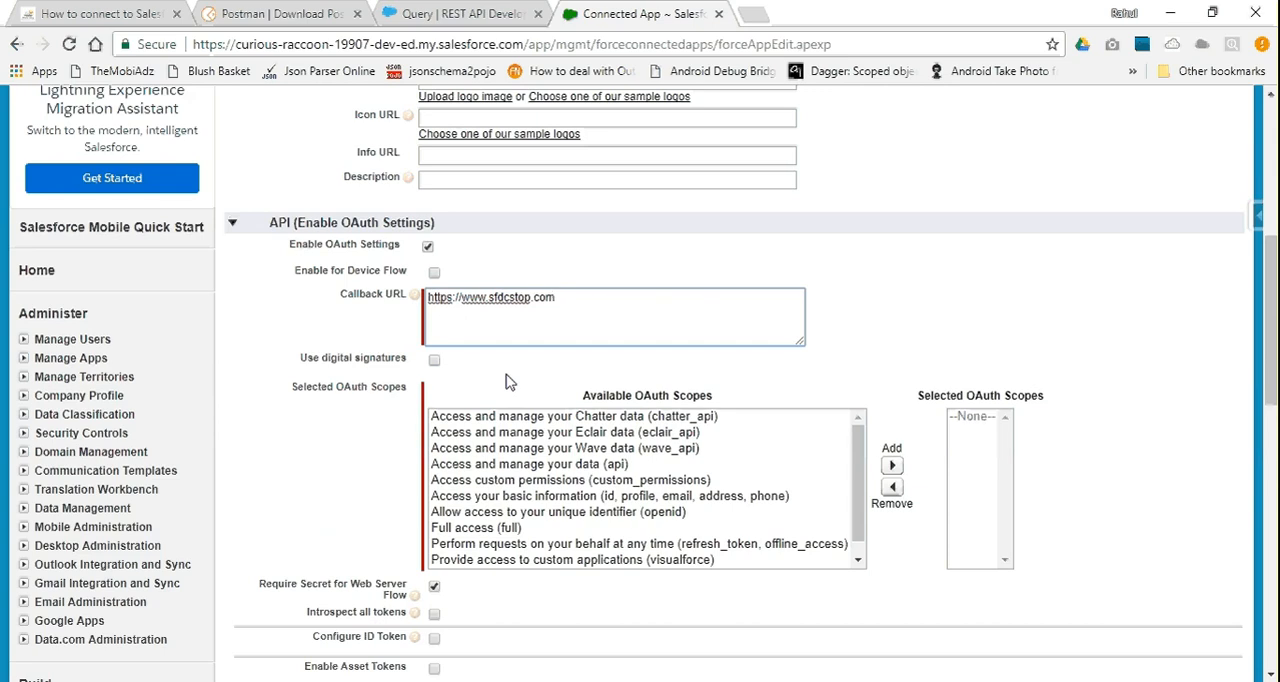
left_click(612, 420)
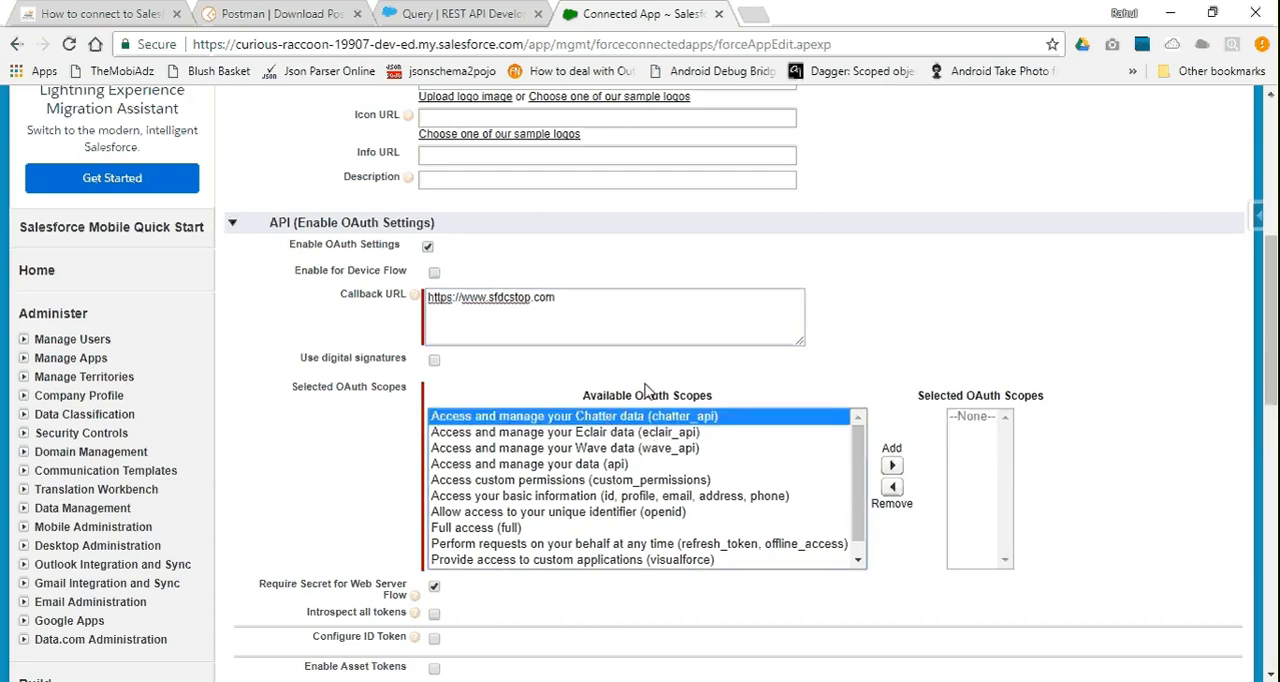
left_click(603, 466)
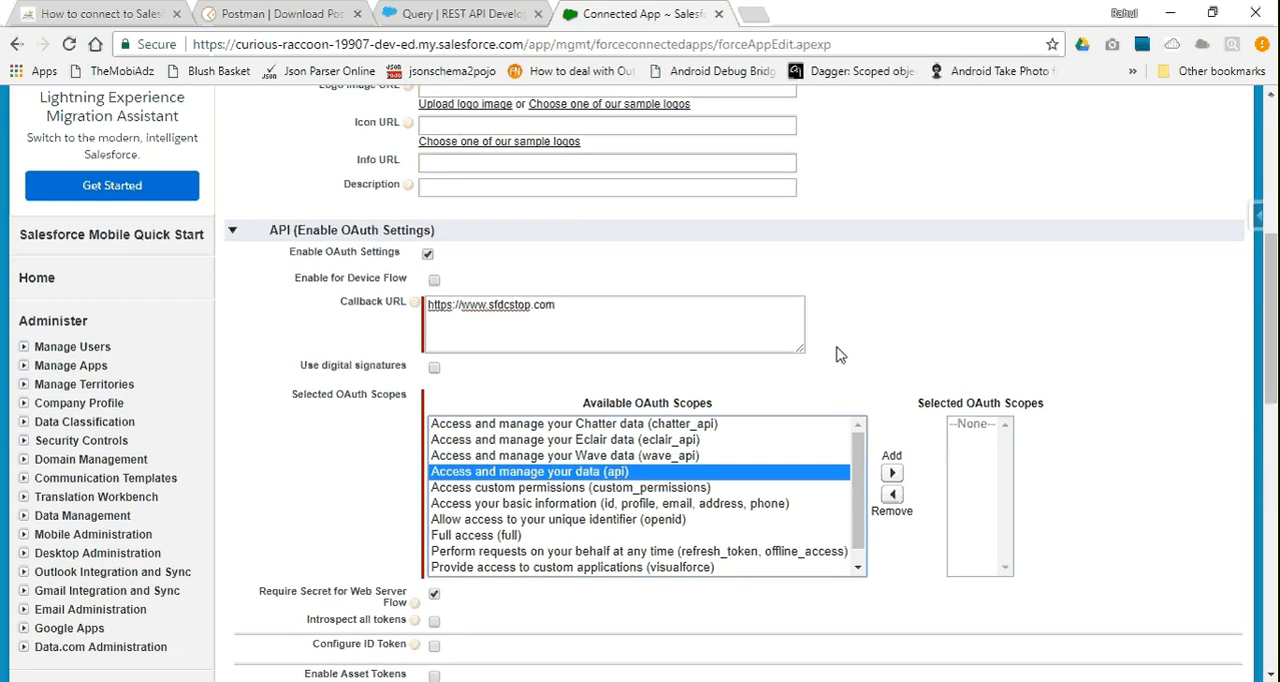
scroll(840, 355, "up", 3)
scroll(840, 355, "down", 3)
scroll(585, 370, "down", 1)
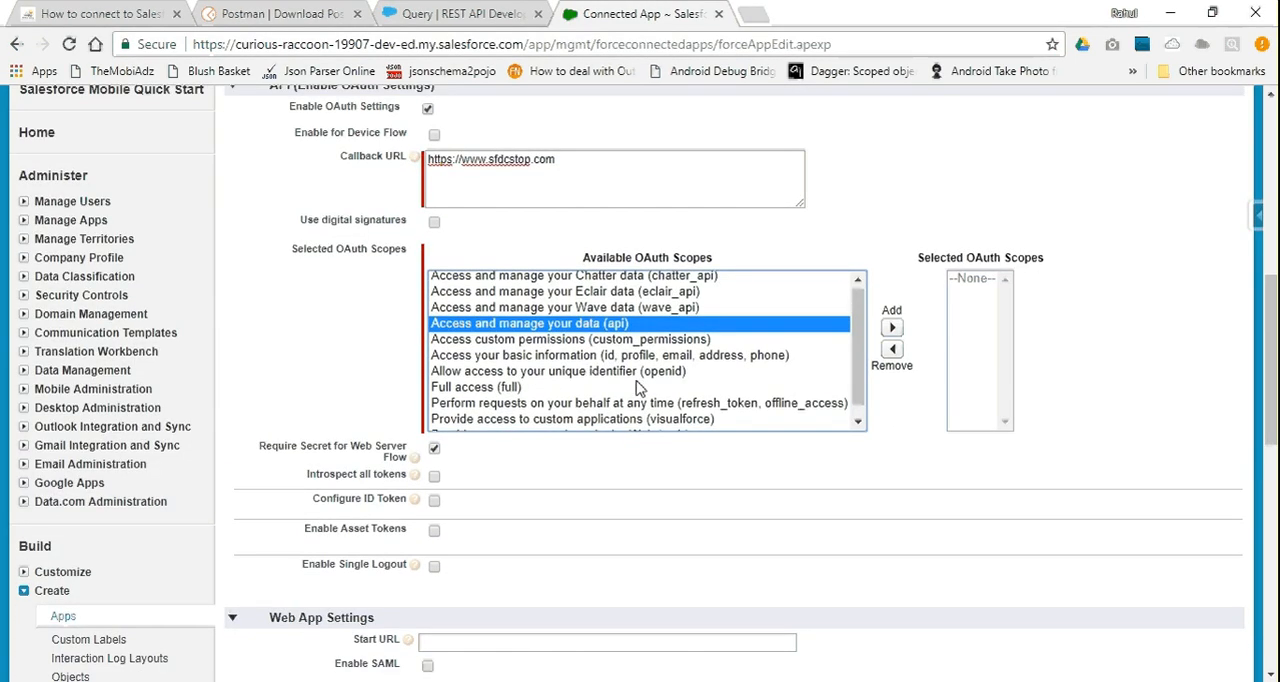
scroll(636, 384, "up", 4)
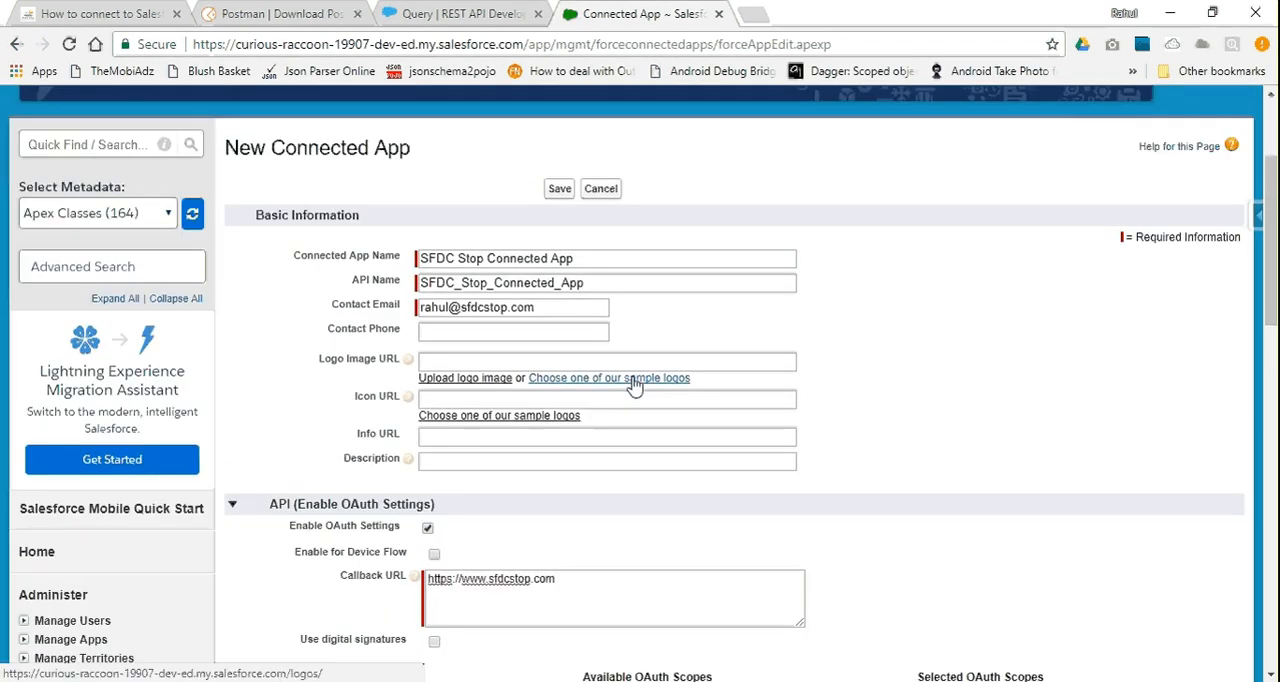
scroll(633, 386, "down", 3)
left_click(903, 243)
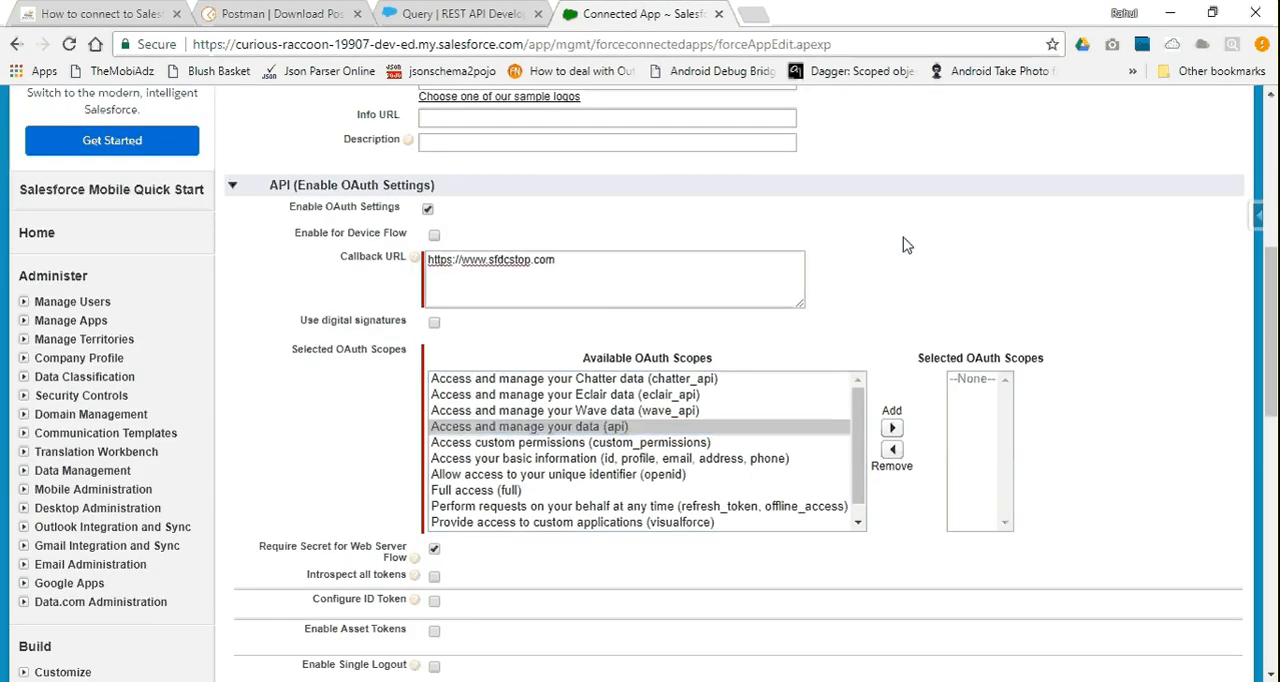
left_click(675, 413)
left_click(594, 430)
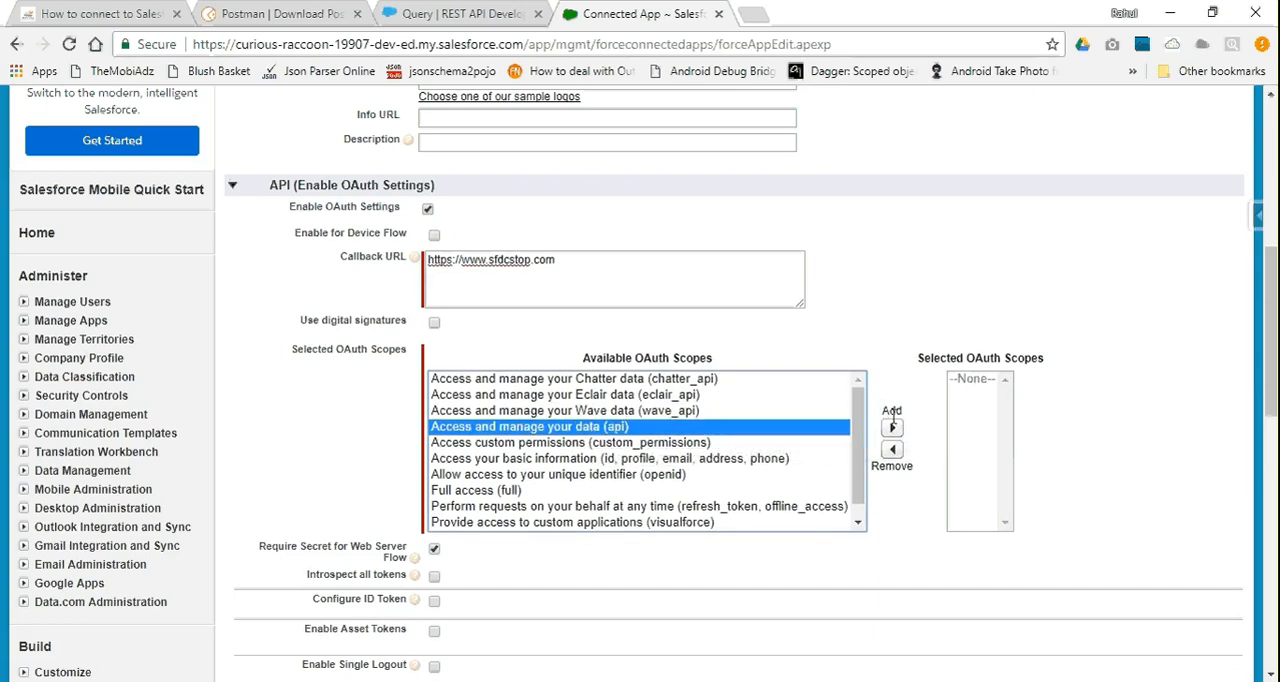
left_click(892, 427)
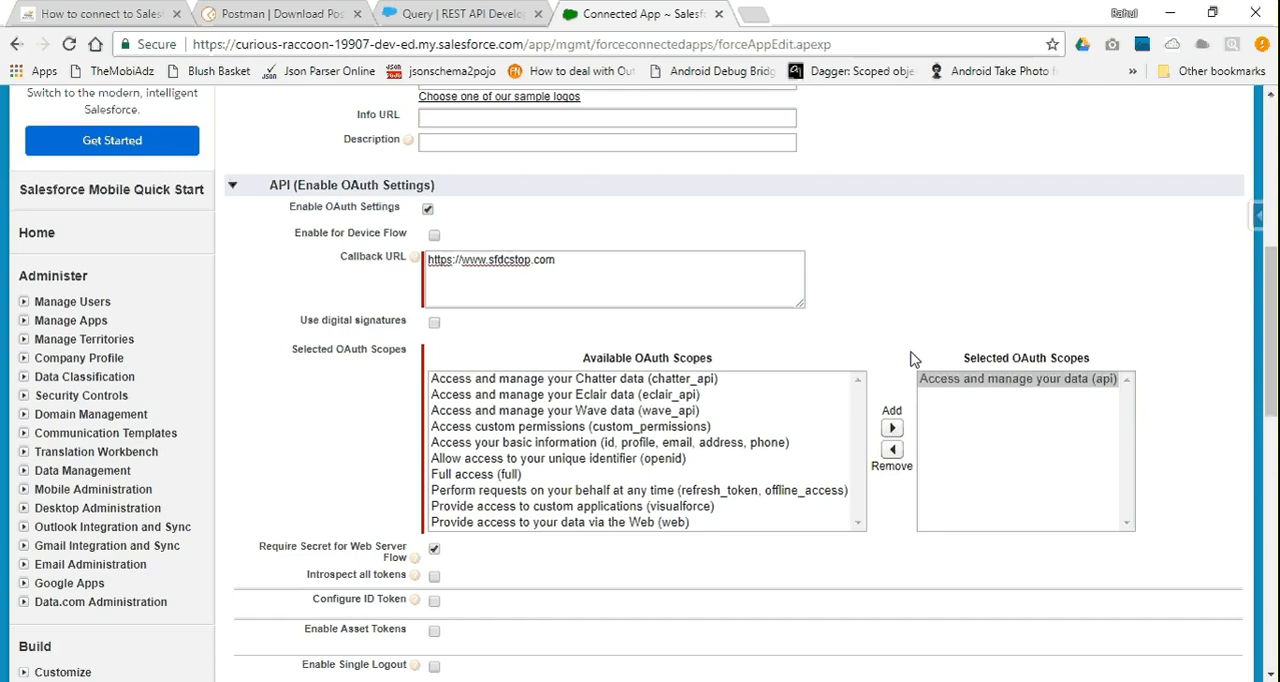
scroll(912, 358, "up", 5)
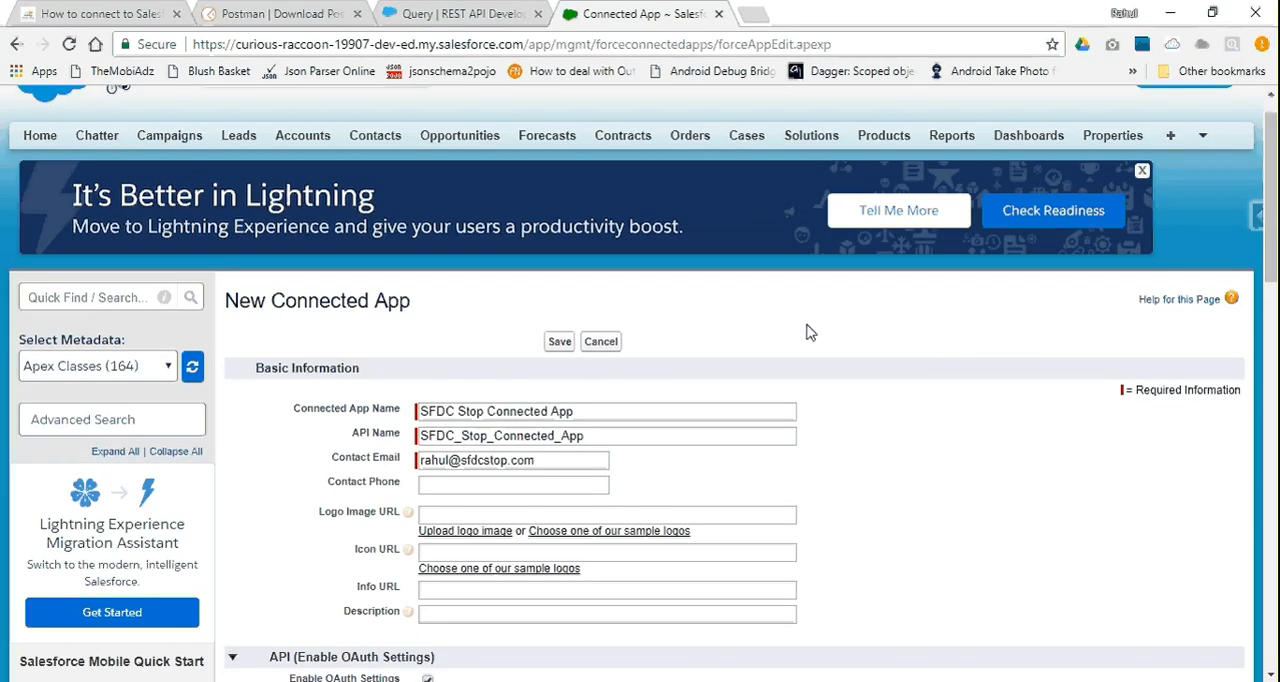
Review the New Connected App form's basic information, callback URL and selected OAuth scopes before saving
scroll(810, 332, "down", 3)
scroll(810, 332, "up", 3)
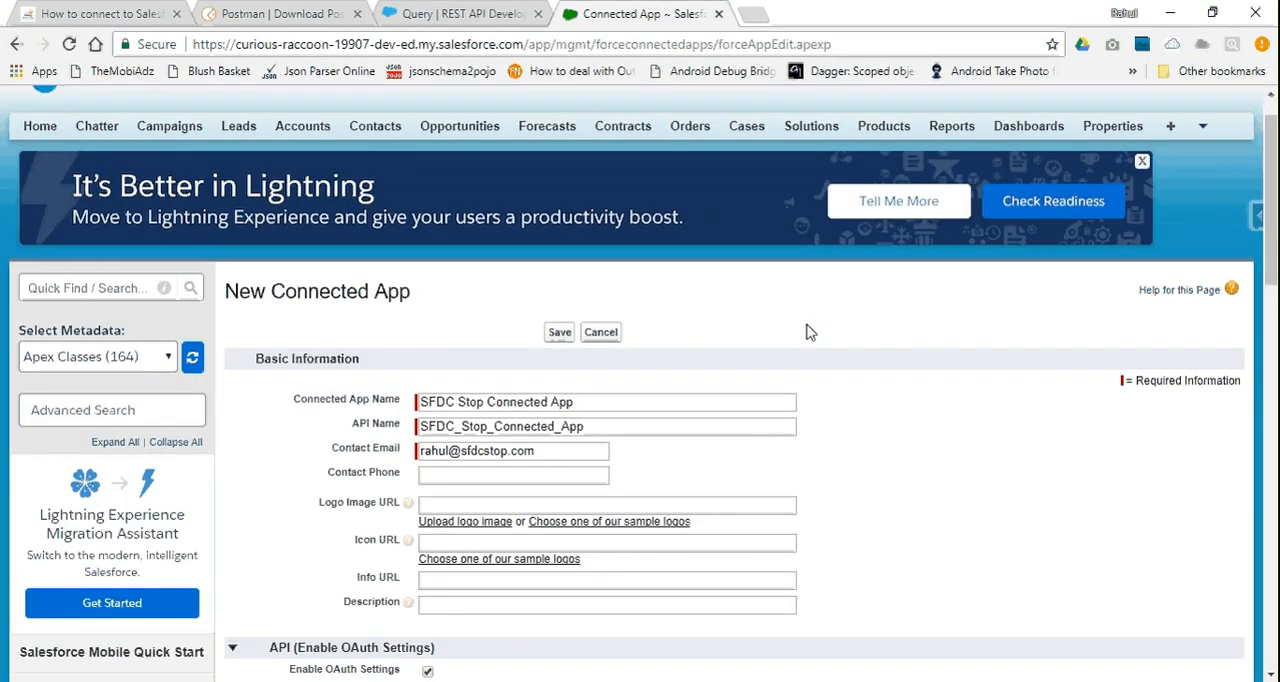
scroll(810, 332, "down", 3)
scroll(810, 332, "up", 1)
scroll(810, 332, "up", 2)
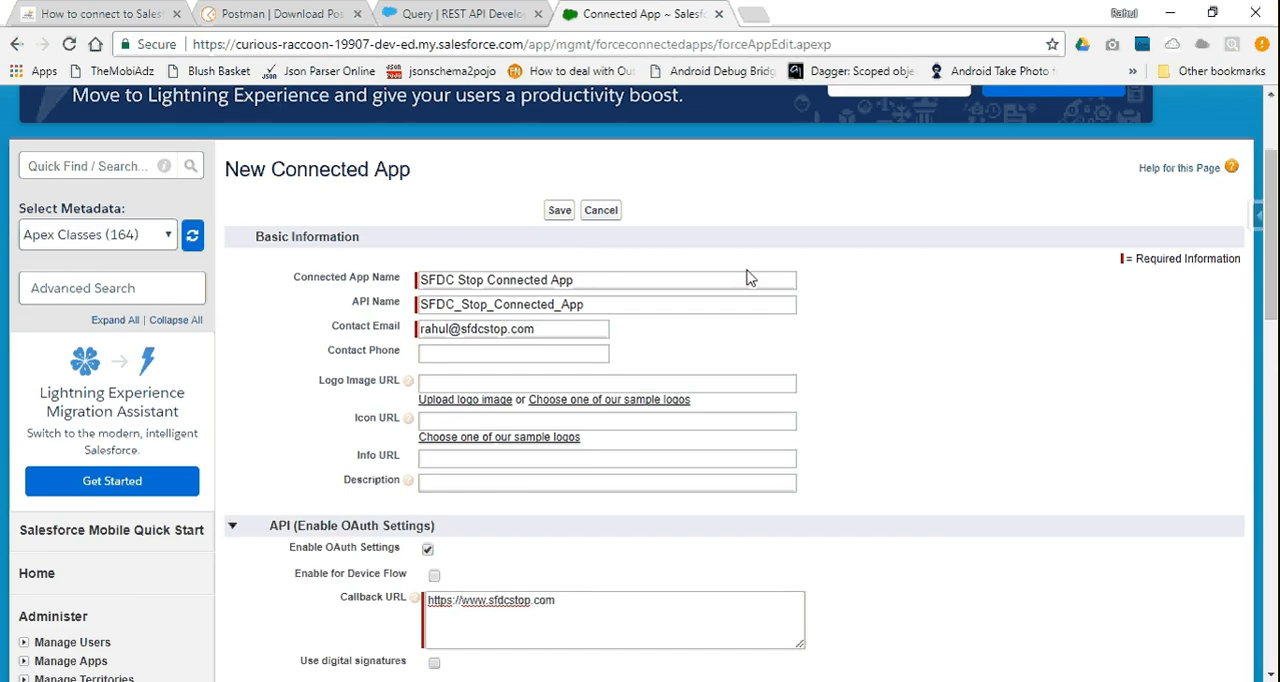
scroll(751, 278, "down", 15)
scroll(751, 278, "up", 10)
scroll(748, 278, "up", 10)
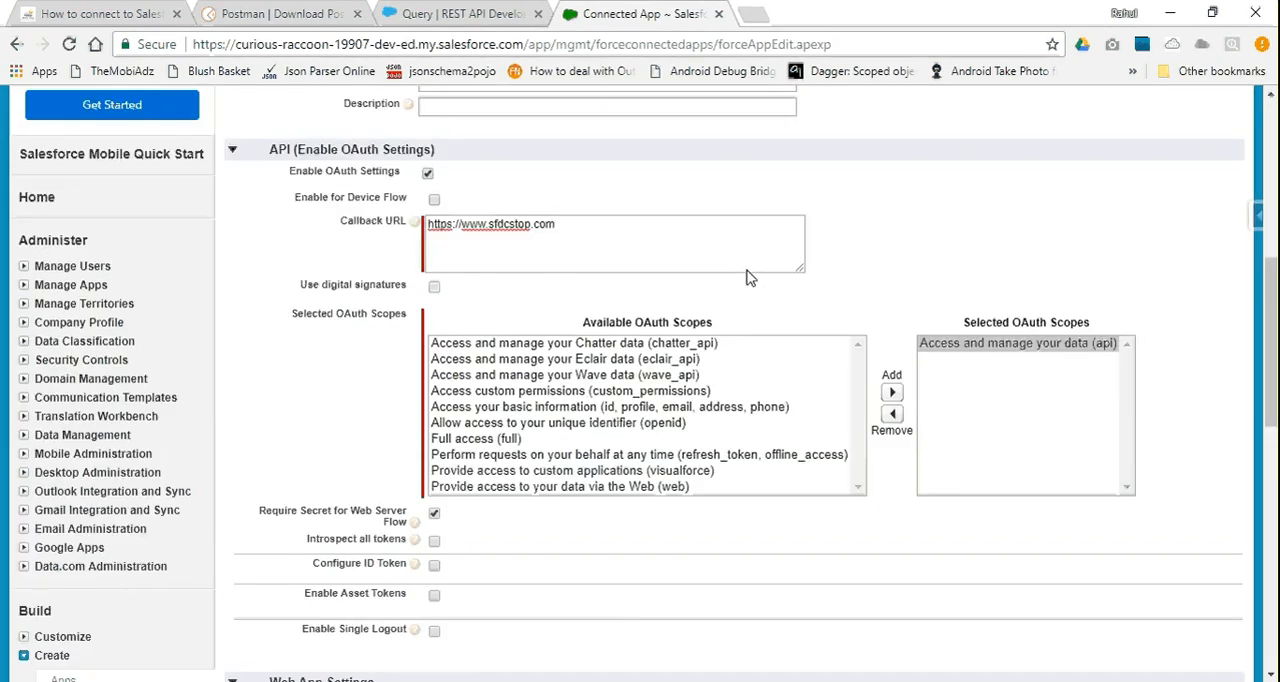
scroll(748, 271, "down", 3)
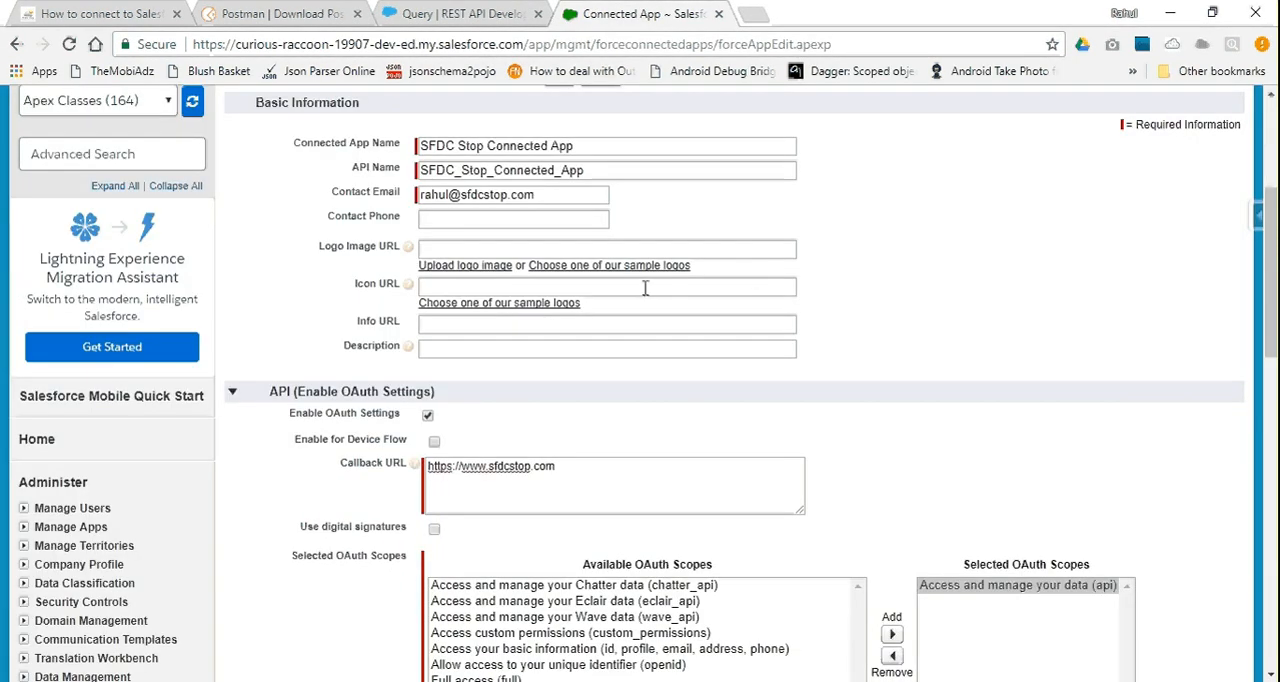
scroll(880, 376, "up", 1)
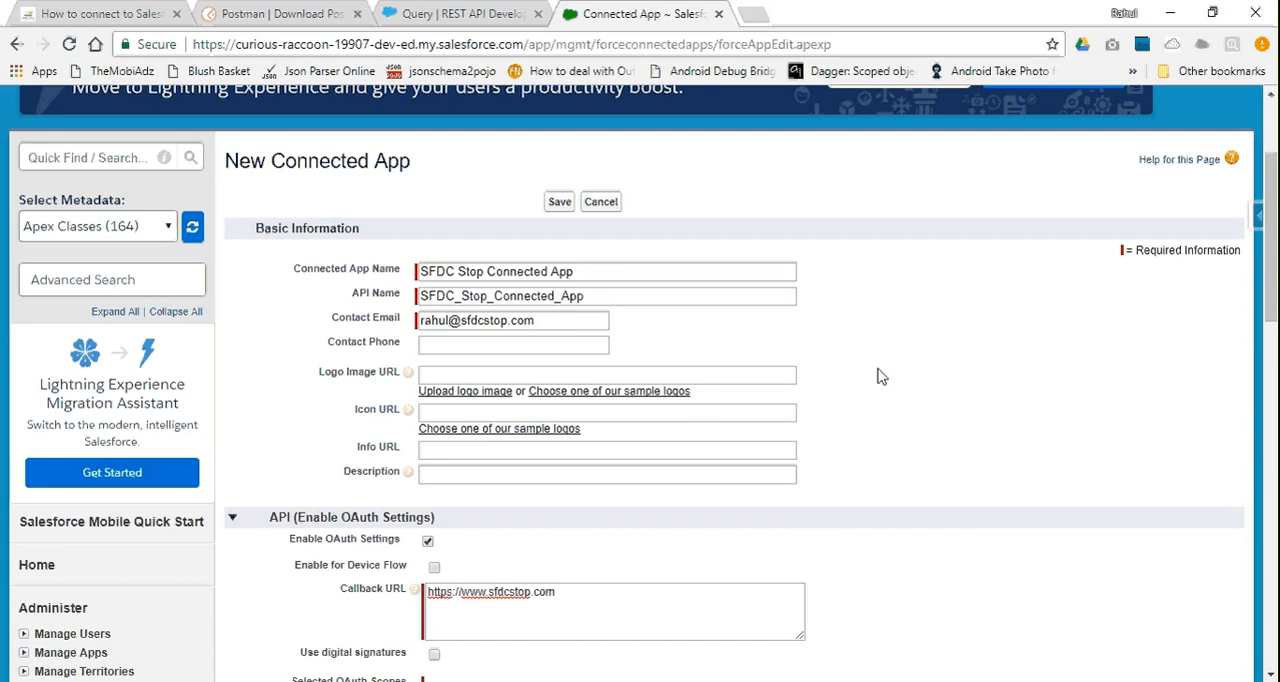
Save the new connected app, continue to its detail page and examine the consumer key and secret fields under API (Enable OAuth Settings)
left_click(558, 204)
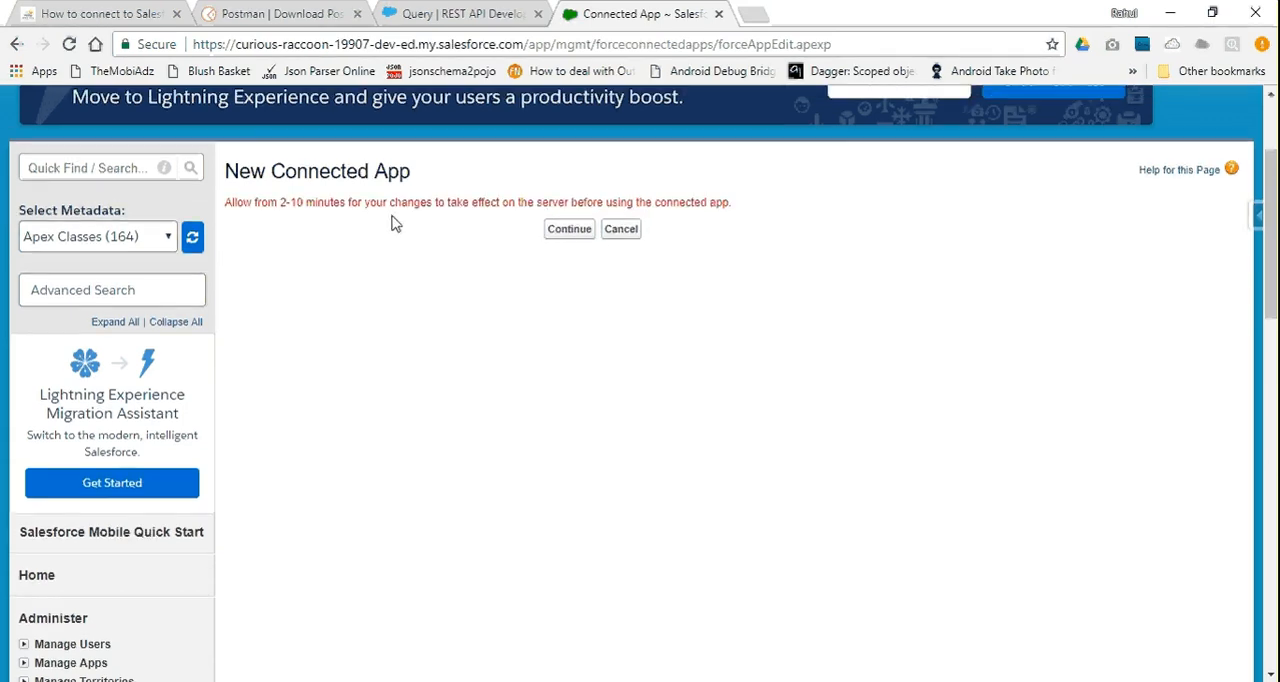
scroll(391, 220, "up", 2)
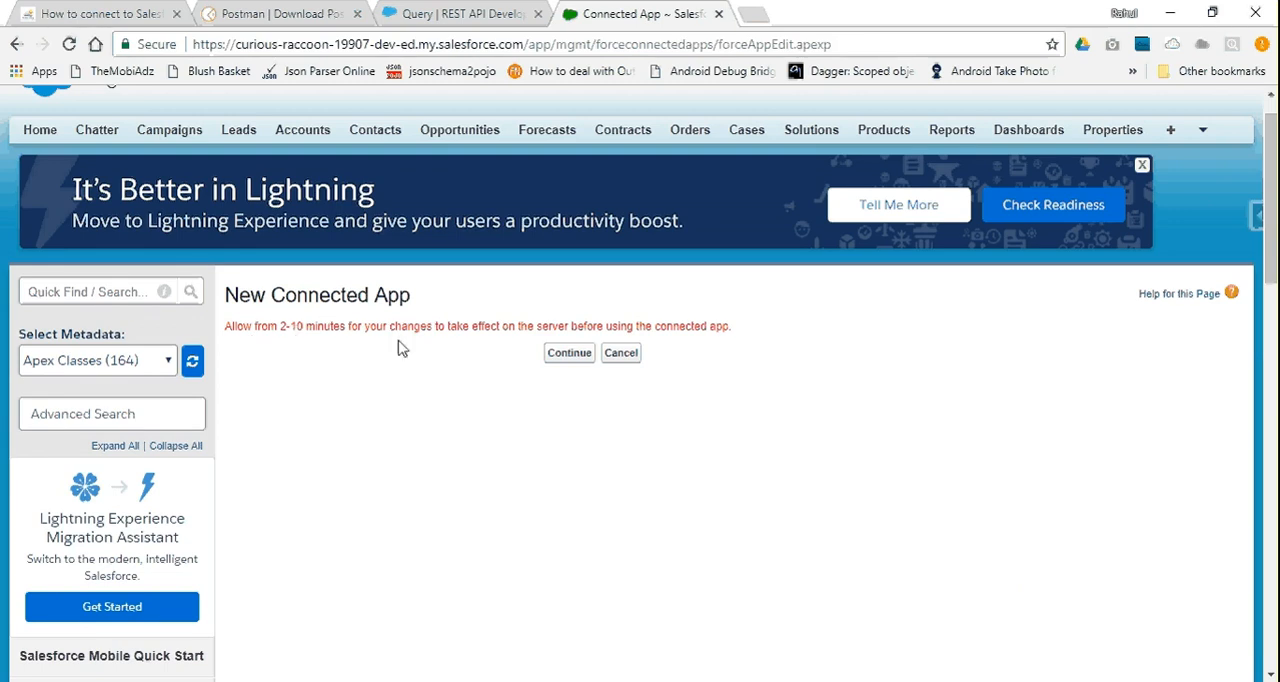
left_click(569, 353)
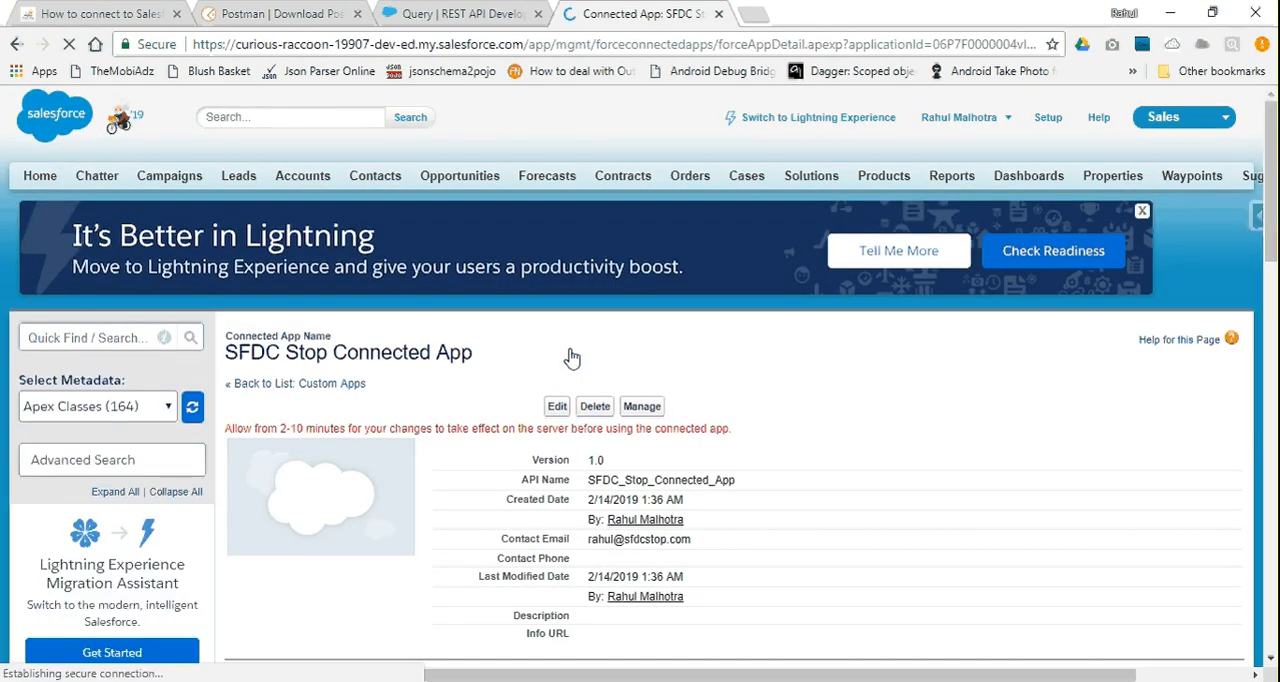
scroll(571, 357, "down", 2)
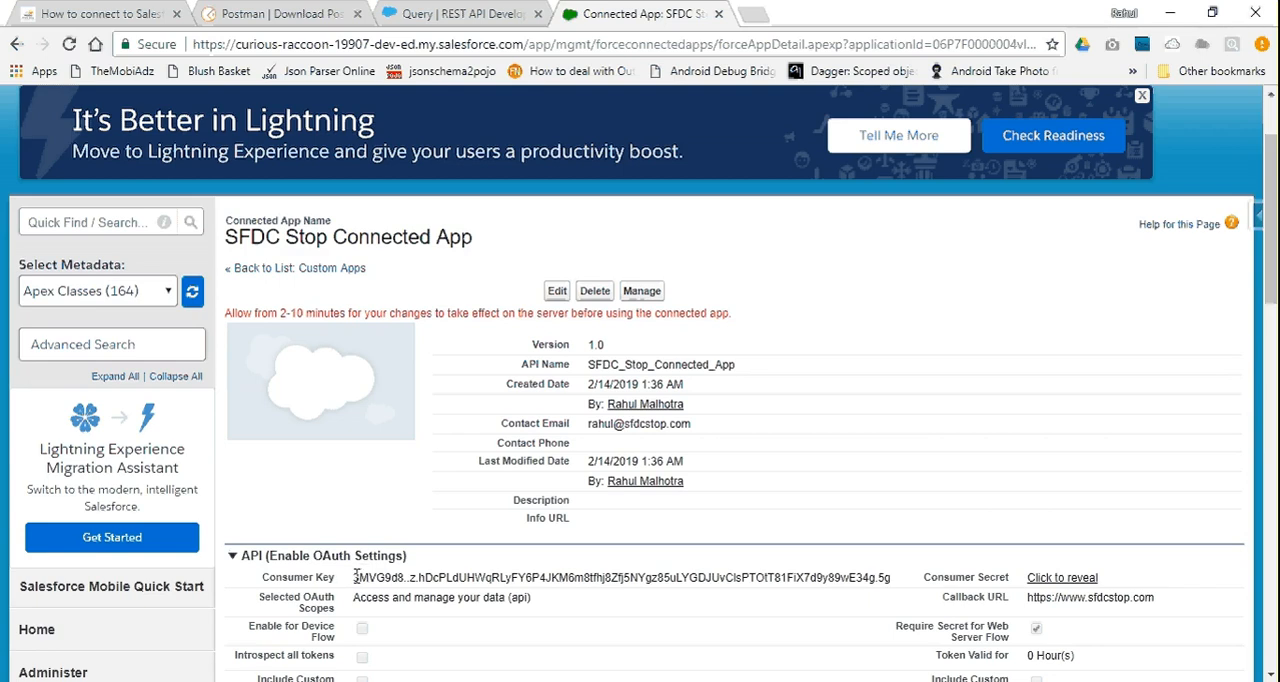
scroll(569, 549, "down", 2)
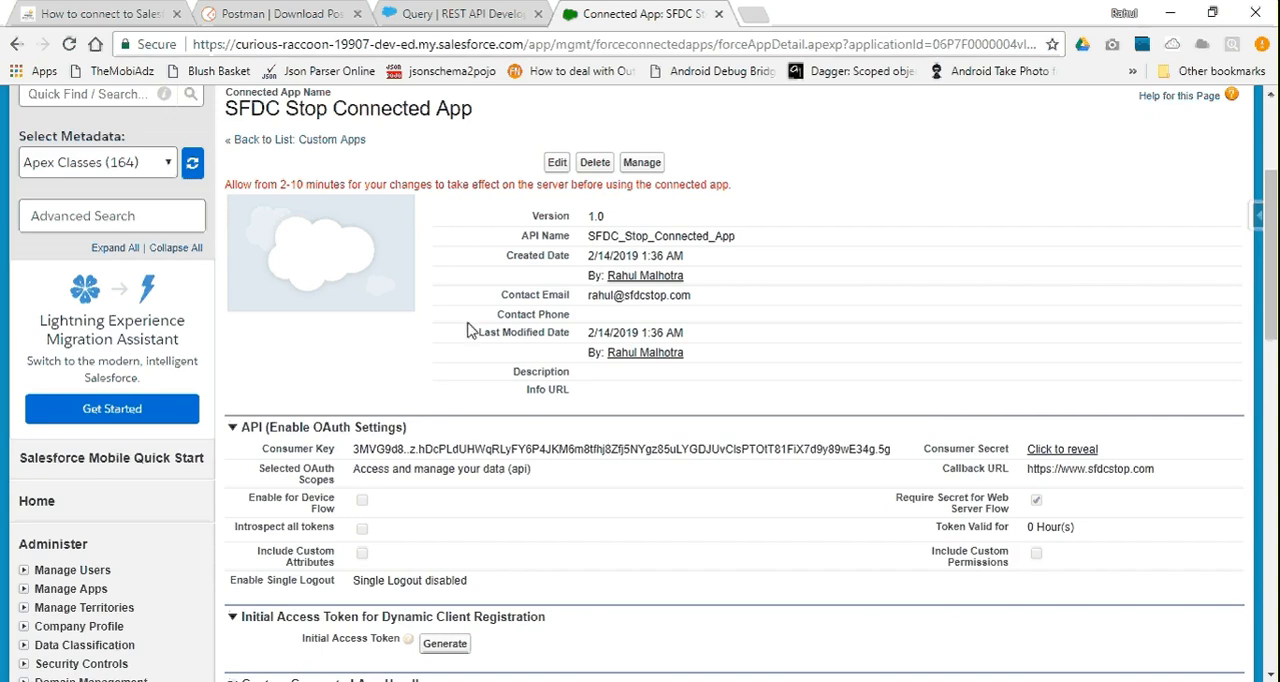
scroll(472, 331, "up", 3)
scroll(511, 352, "down", 3)
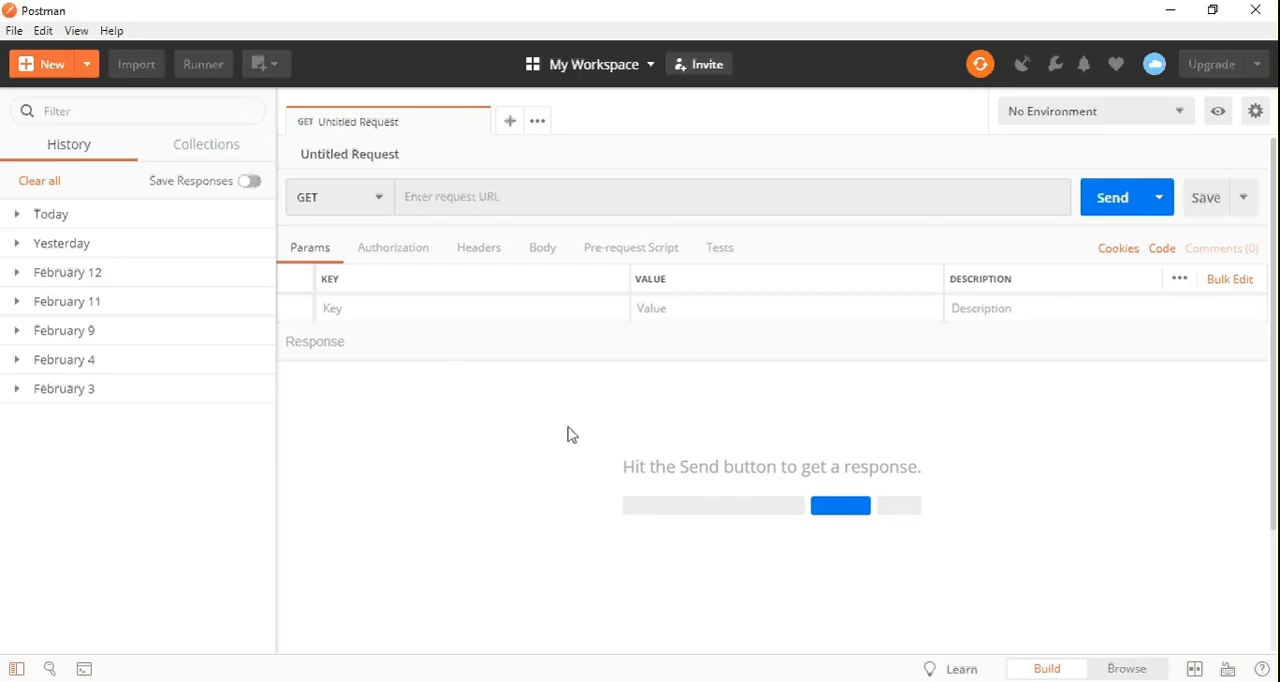
Switch to Postman and set the untitled request's method to POST
left_click(380, 205)
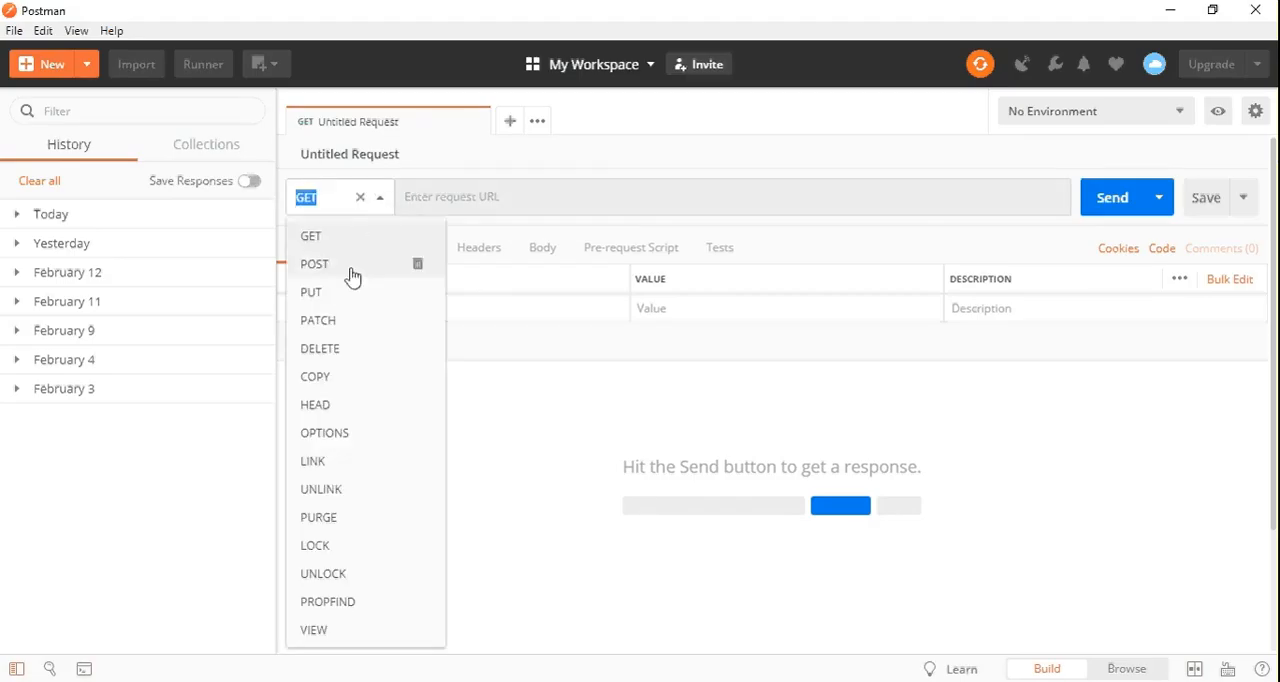
left_click(353, 276)
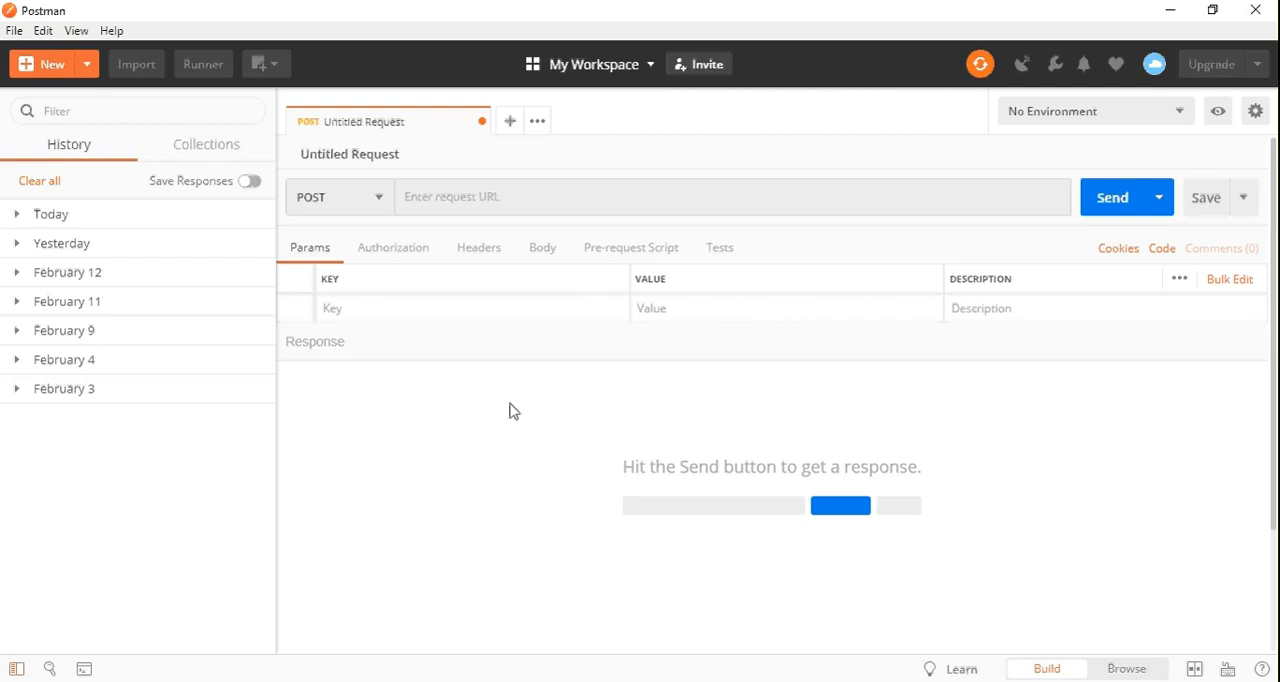
key("alt+Tab")
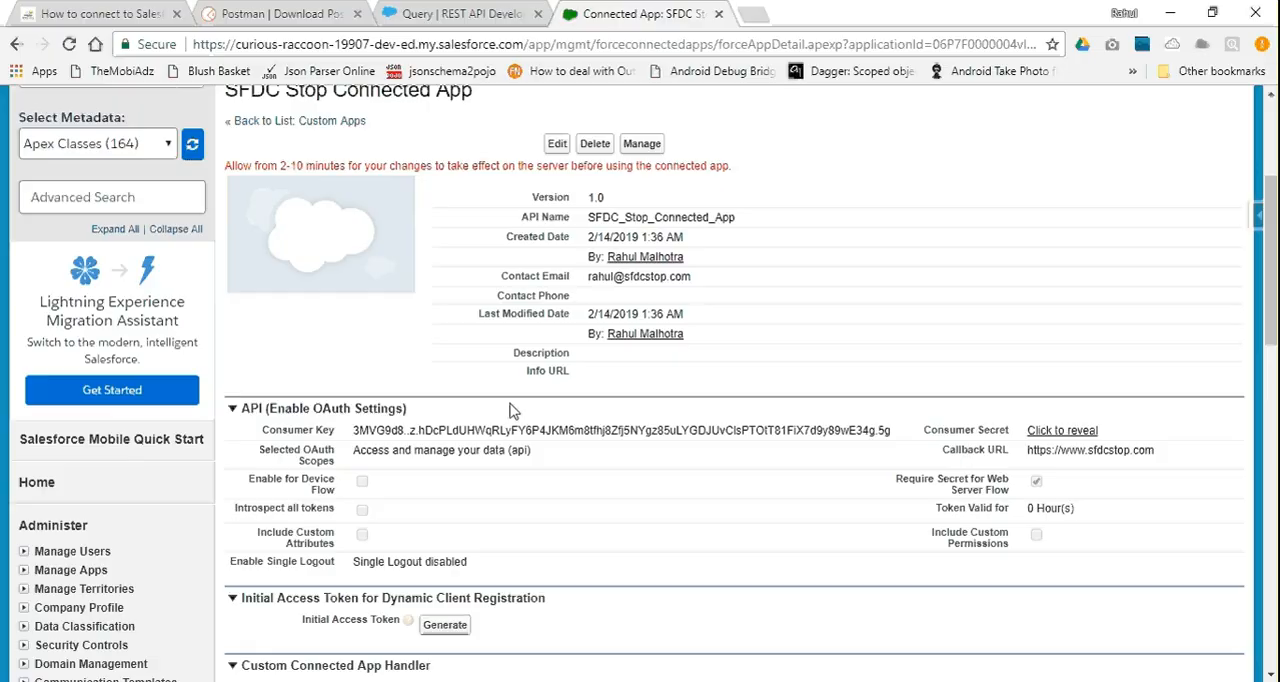
scroll(510, 410, "up", 2)
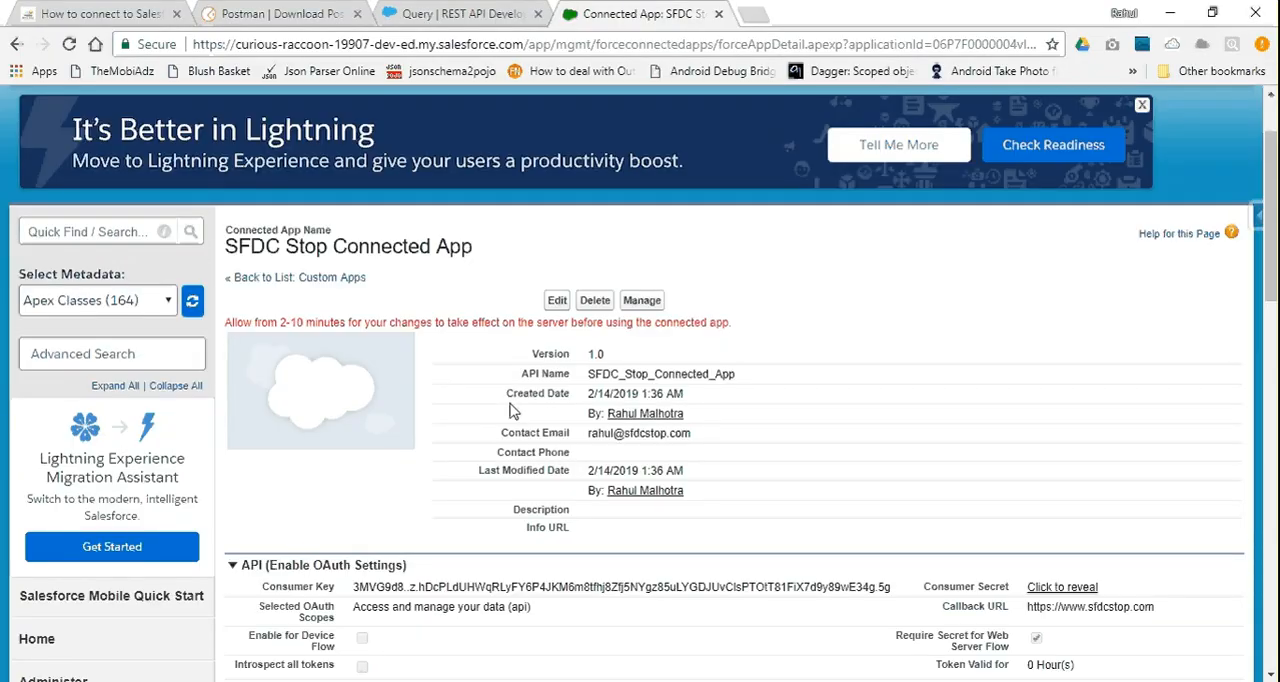
key("alt+Tab")
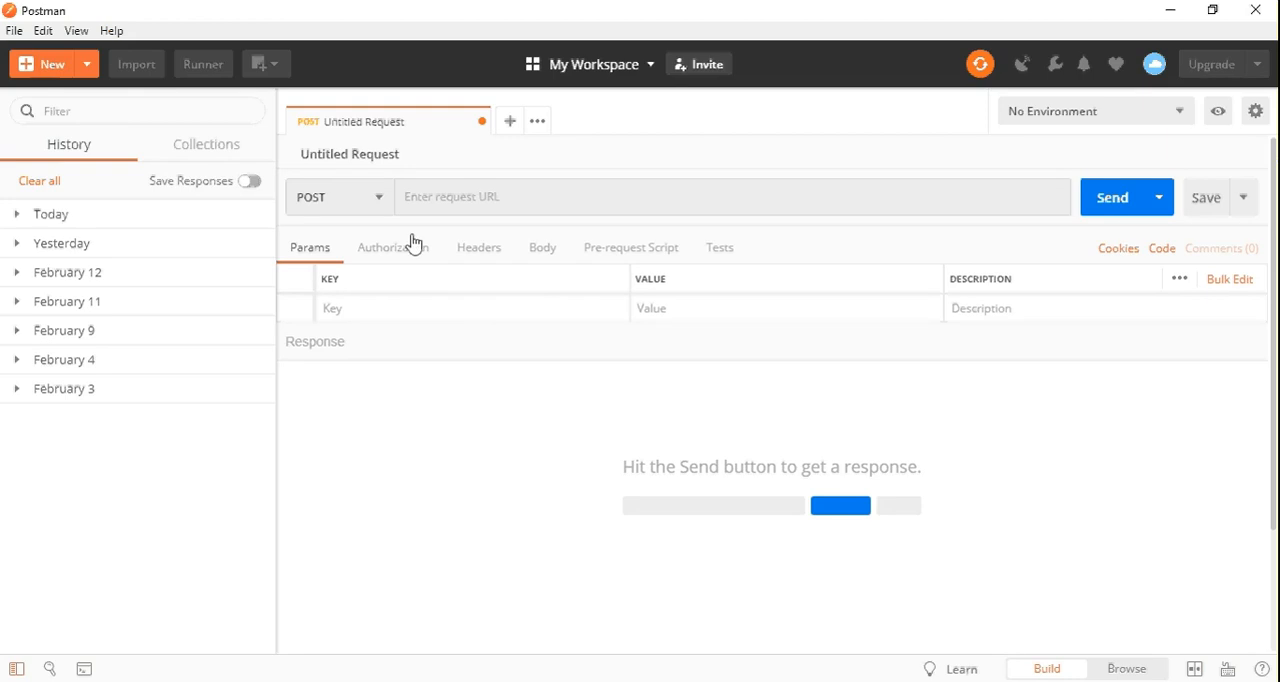
key("alt+Tab")
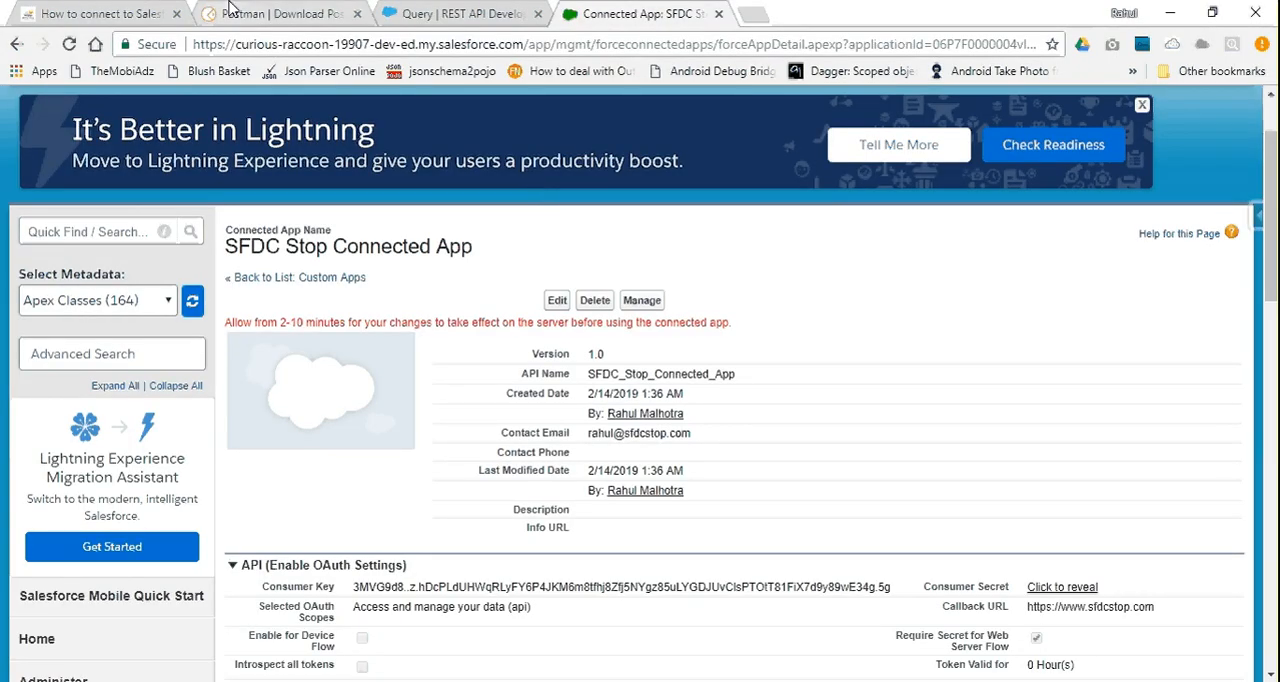
left_click(110, 13)
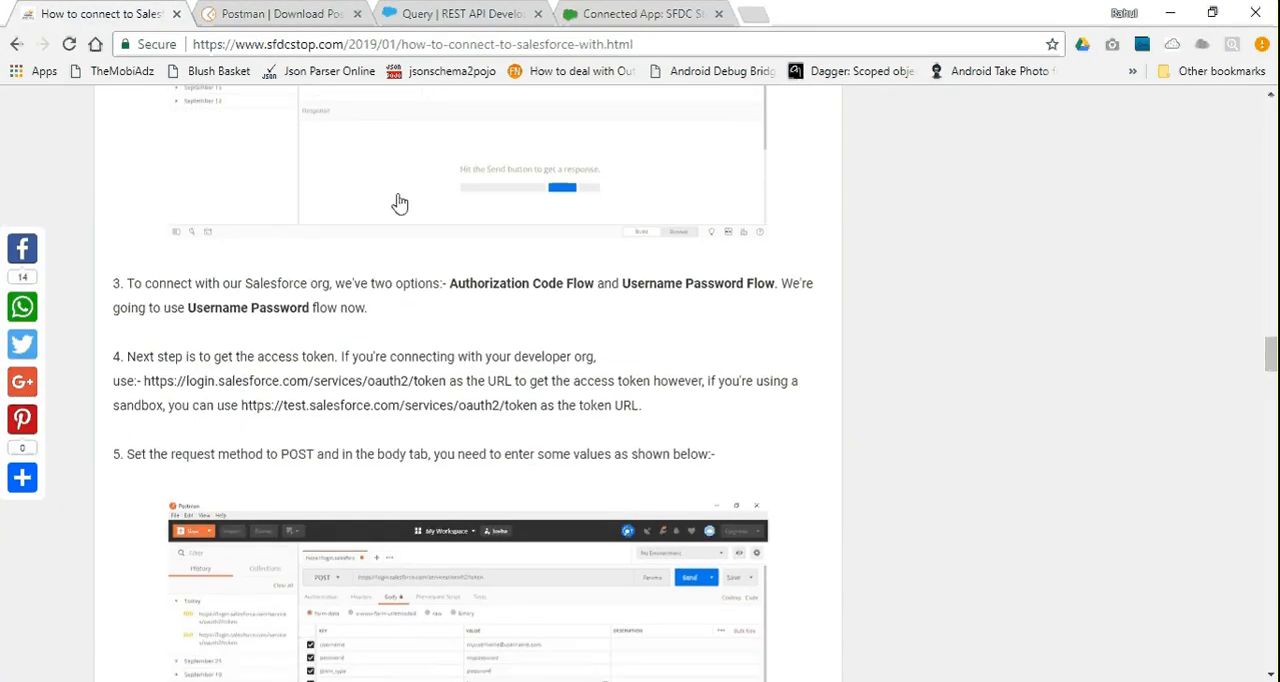
scroll(400, 203, "down", 2)
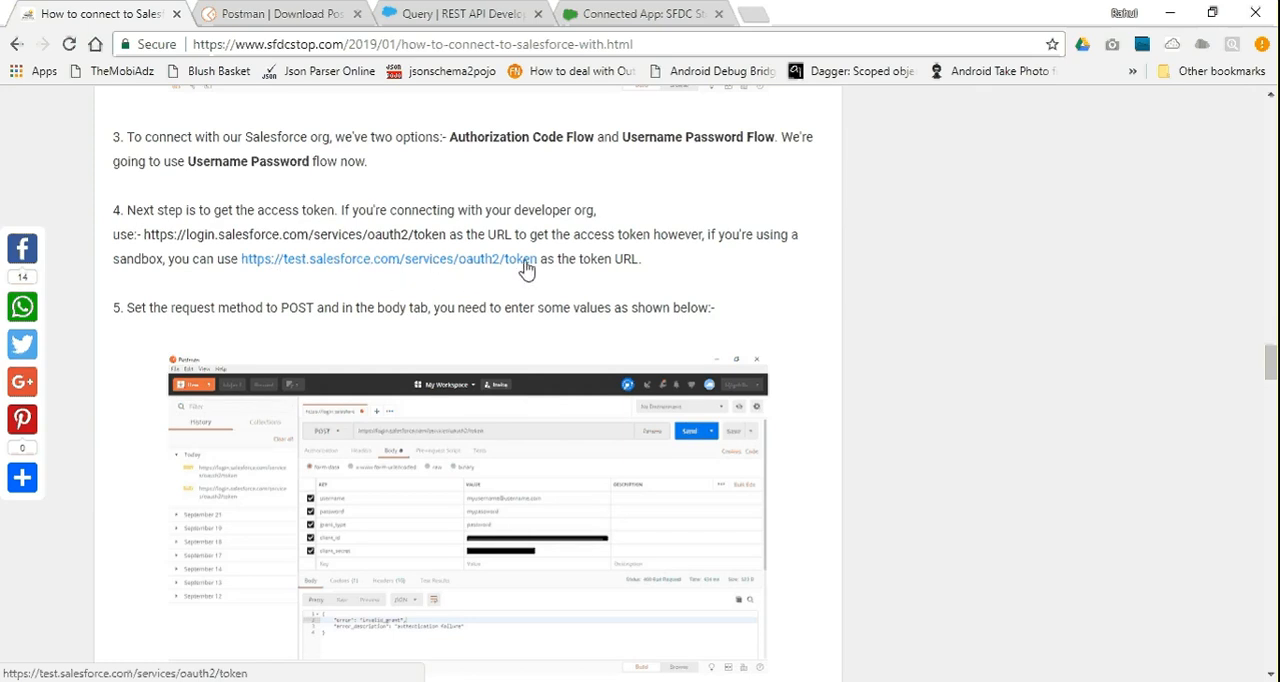
right_click(418, 245)
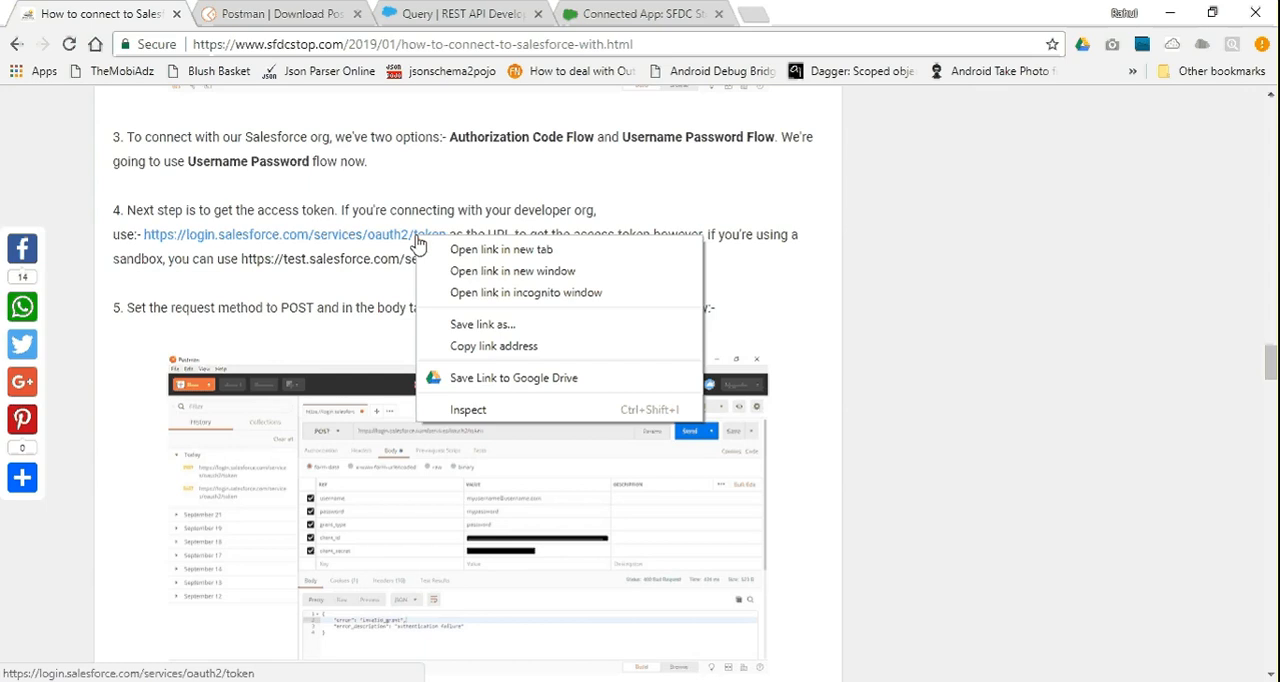
left_click(472, 346)
key("alt+Tab")
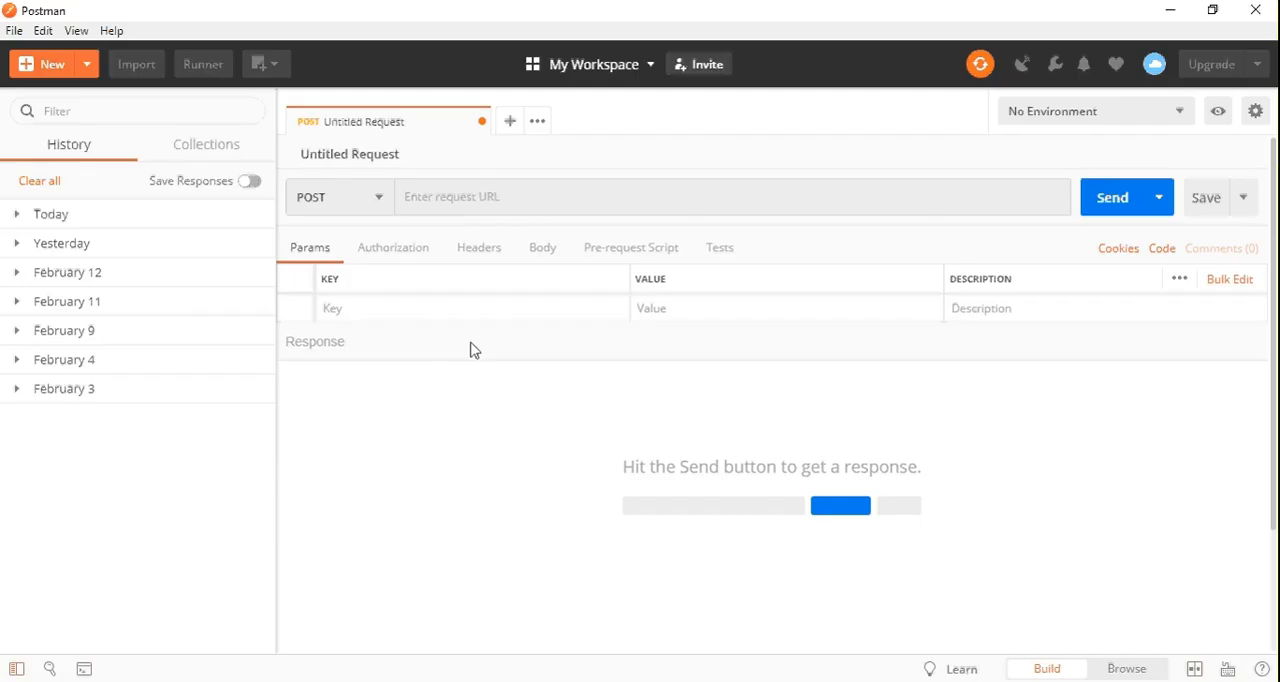
left_click(464, 212)
key("ctrl+v")
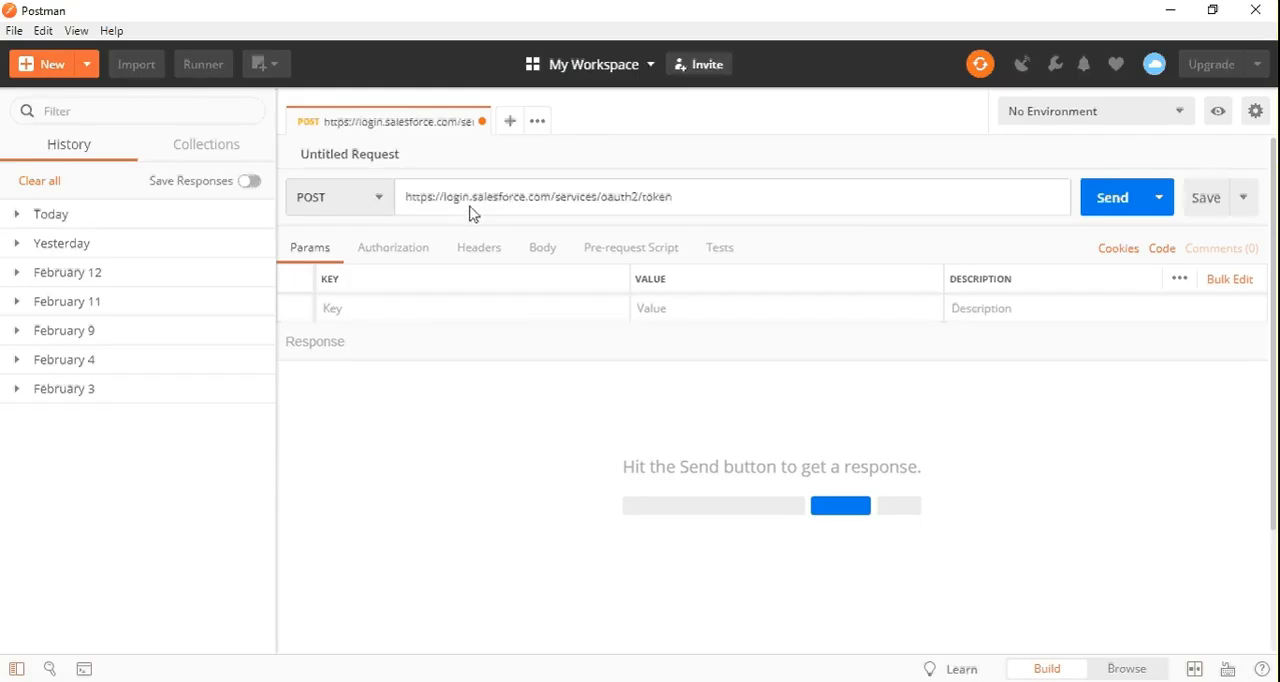
Set the request body type to form-data and add a key named username
left_click(542, 251)
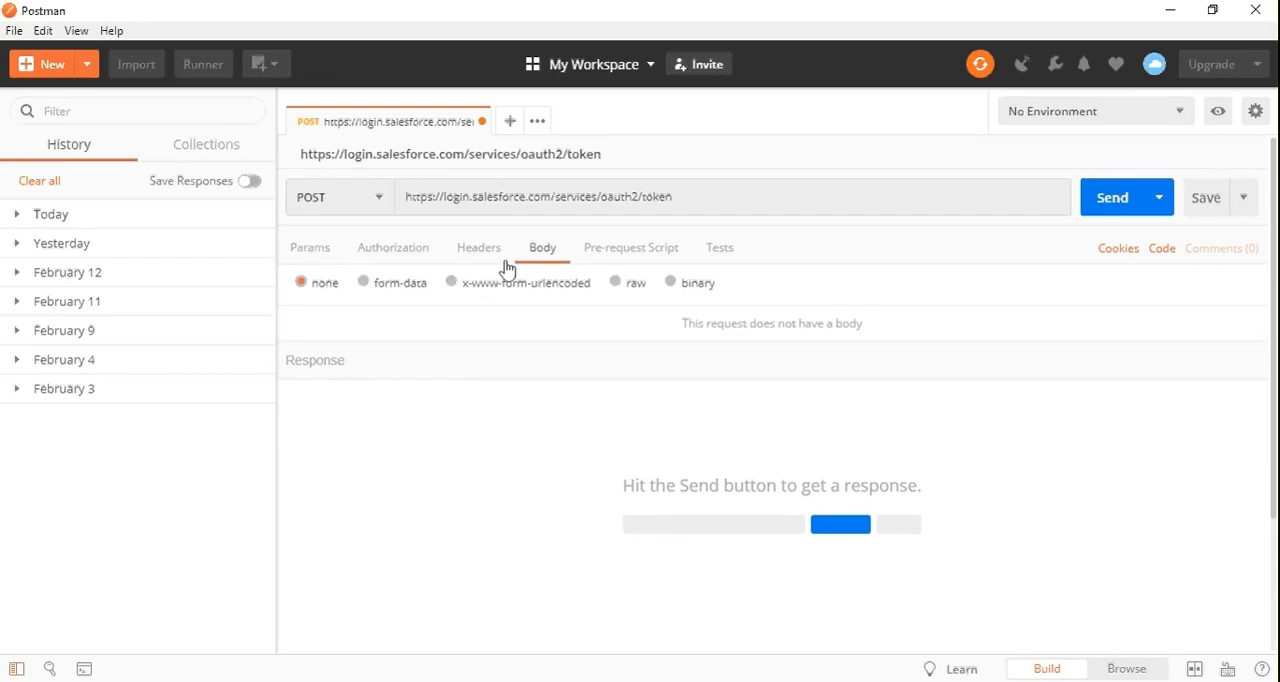
left_click(376, 289)
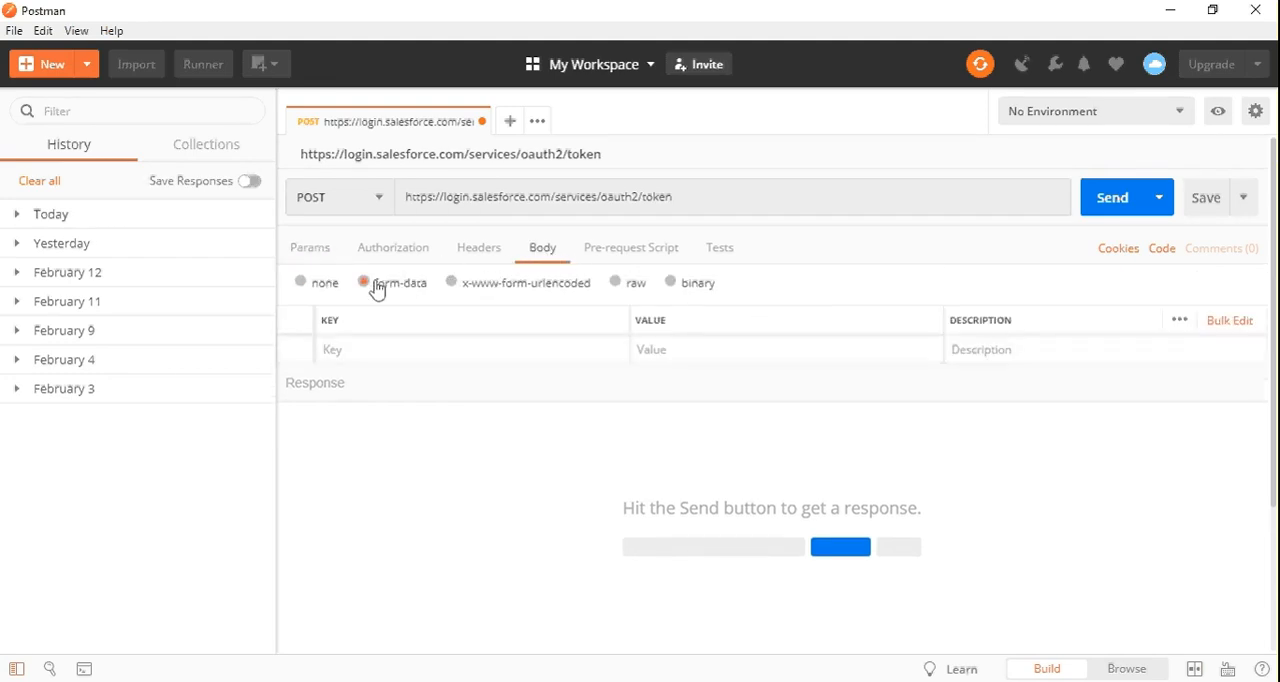
left_click(402, 346)
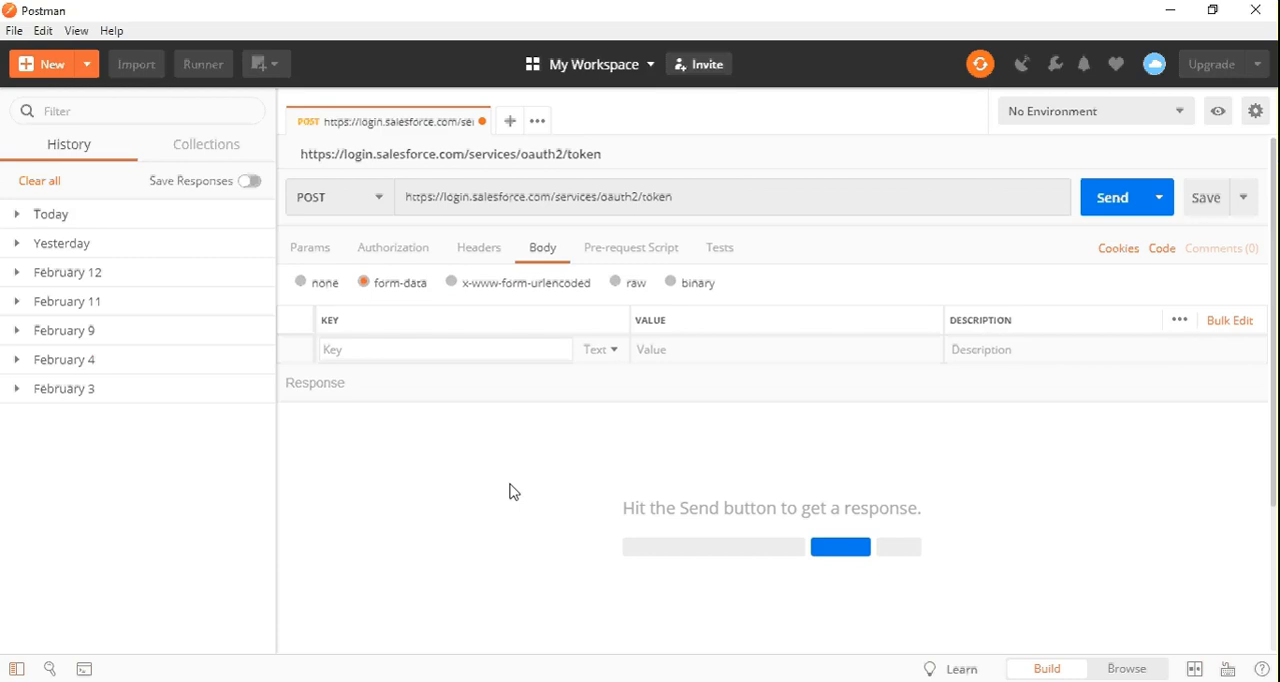
type("user")
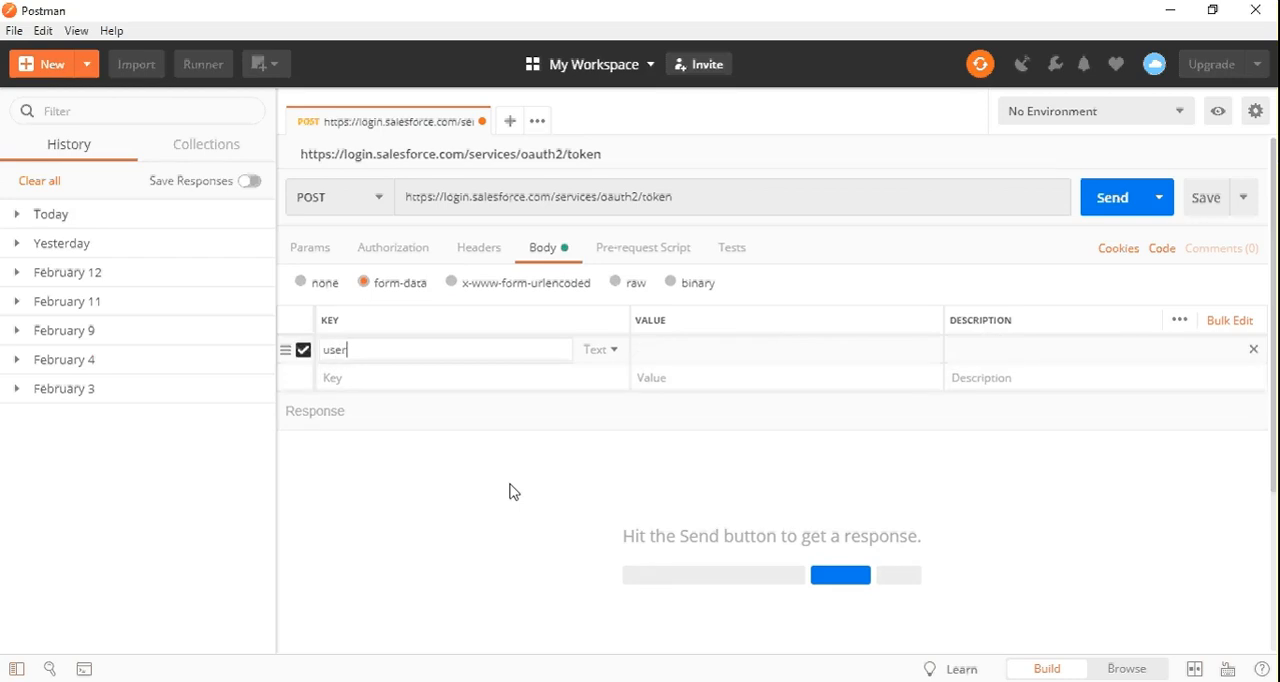
type("name")
key("Tab")
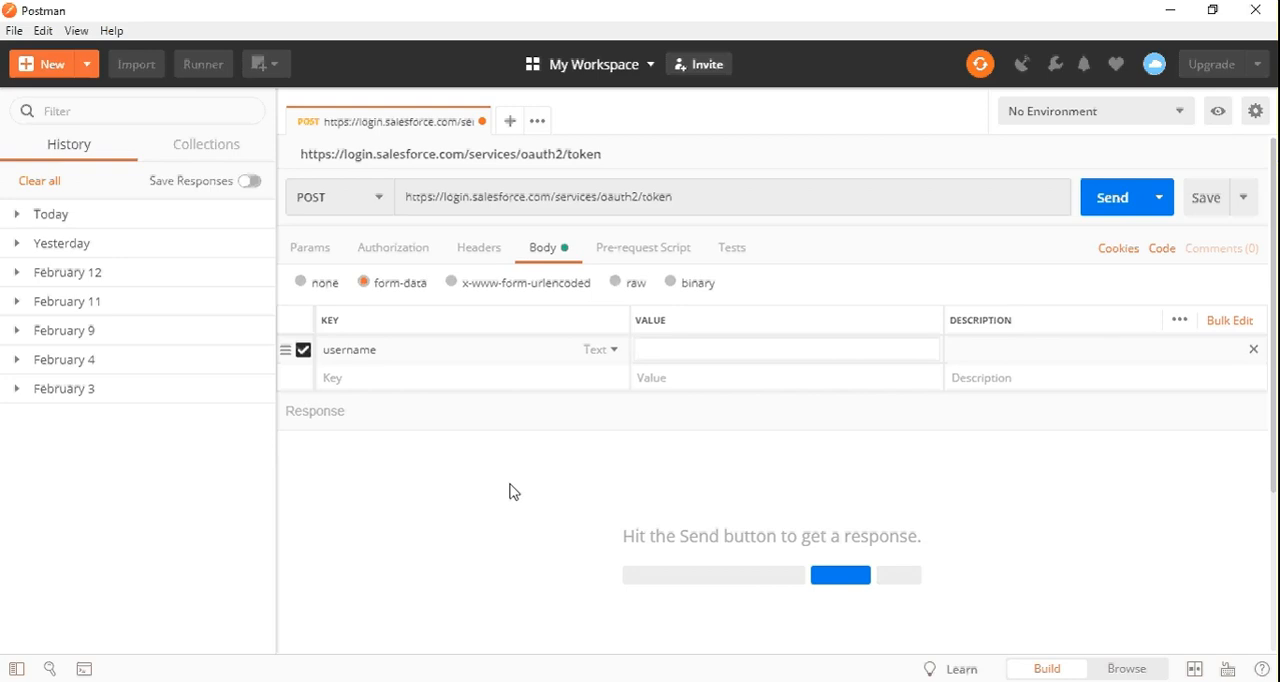
Enter the Salesforce account's username as the value of the username key
type("testuser9090@exam")
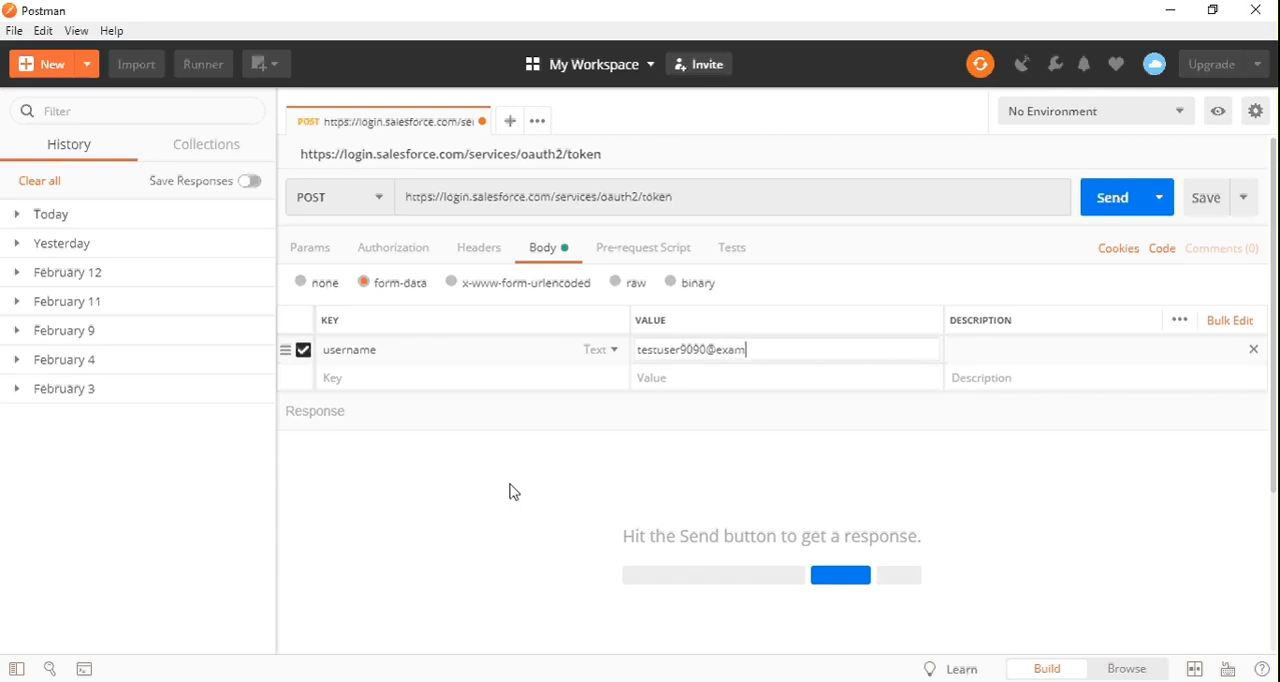
type("ple.com")
key("Tab")
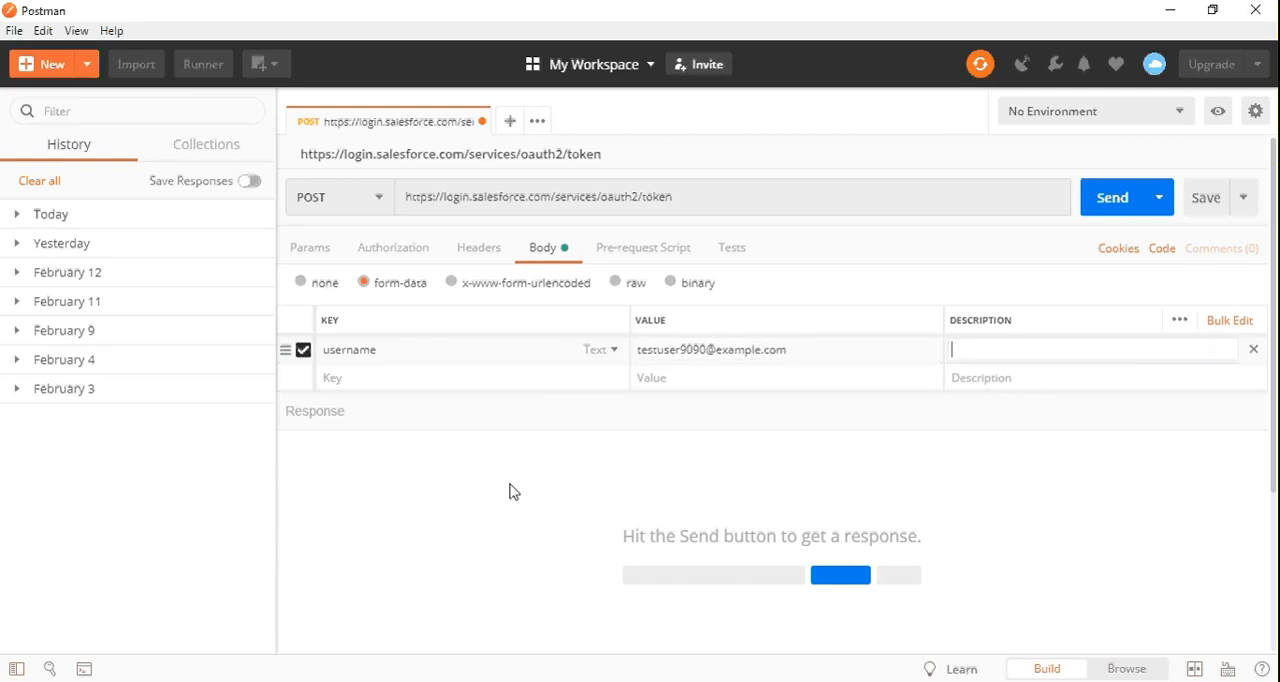
Add a password key to the form-data body and enter the account password as its value
key("Tab")
type("pa")
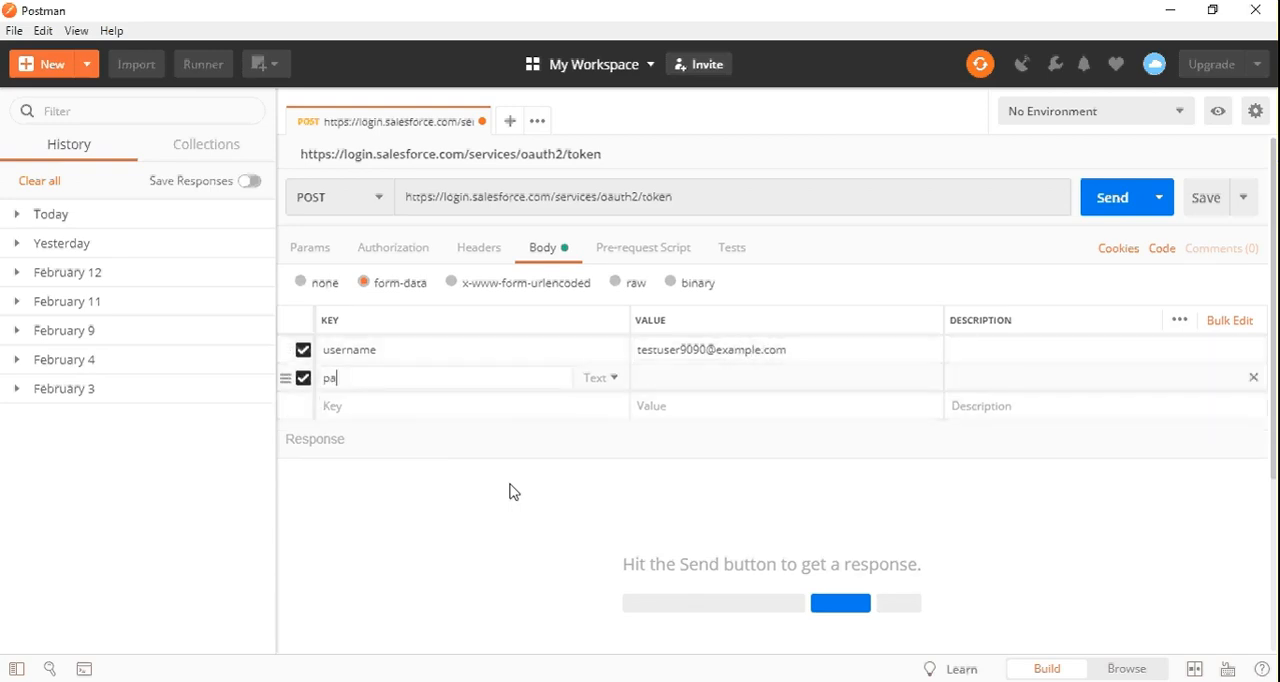
type("ssword")
key("Tab")
type("test1234")
left_click(784, 361)
left_click(792, 378)
Add a grant_type key with the value password to the form-data body
key("Tab")
key("Tab")
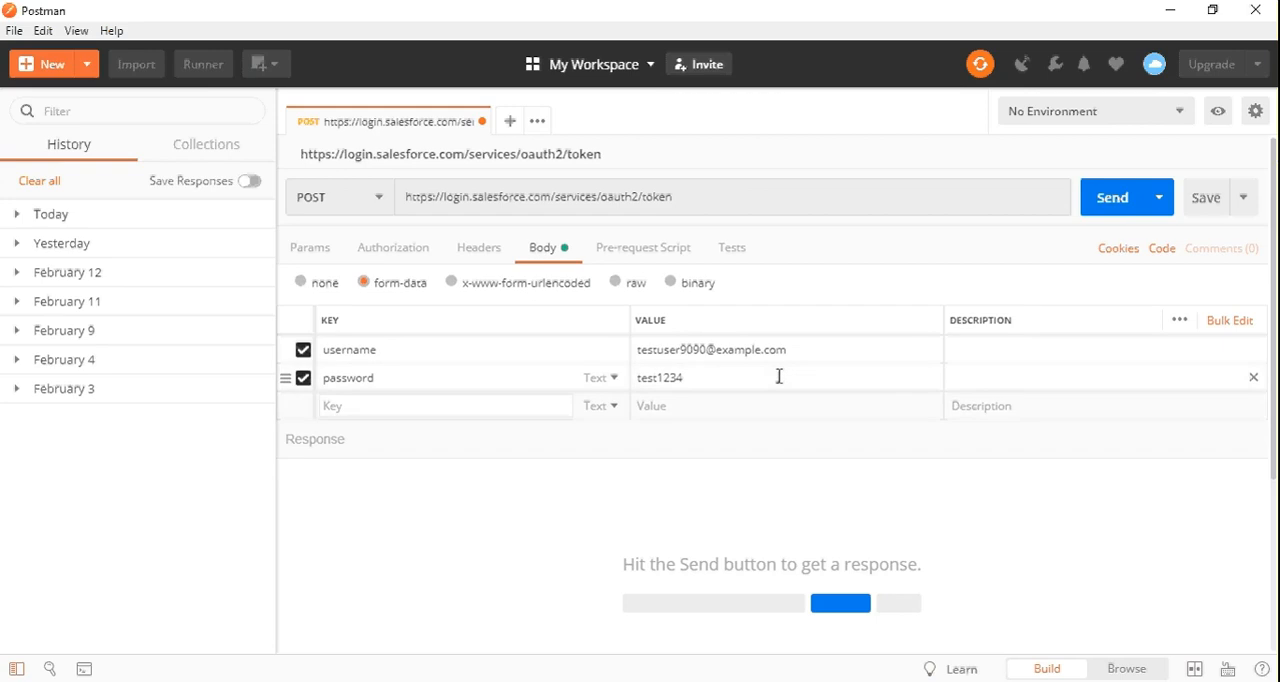
type("grant")
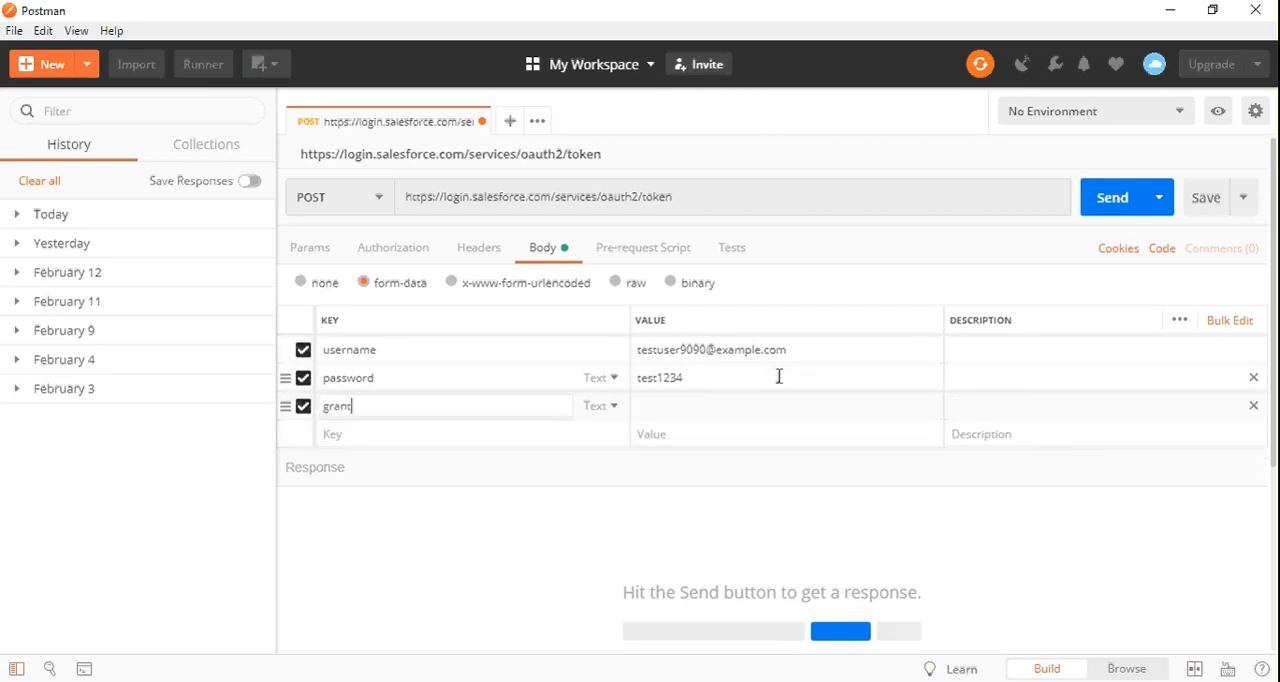
type("_type")
key("Tab")
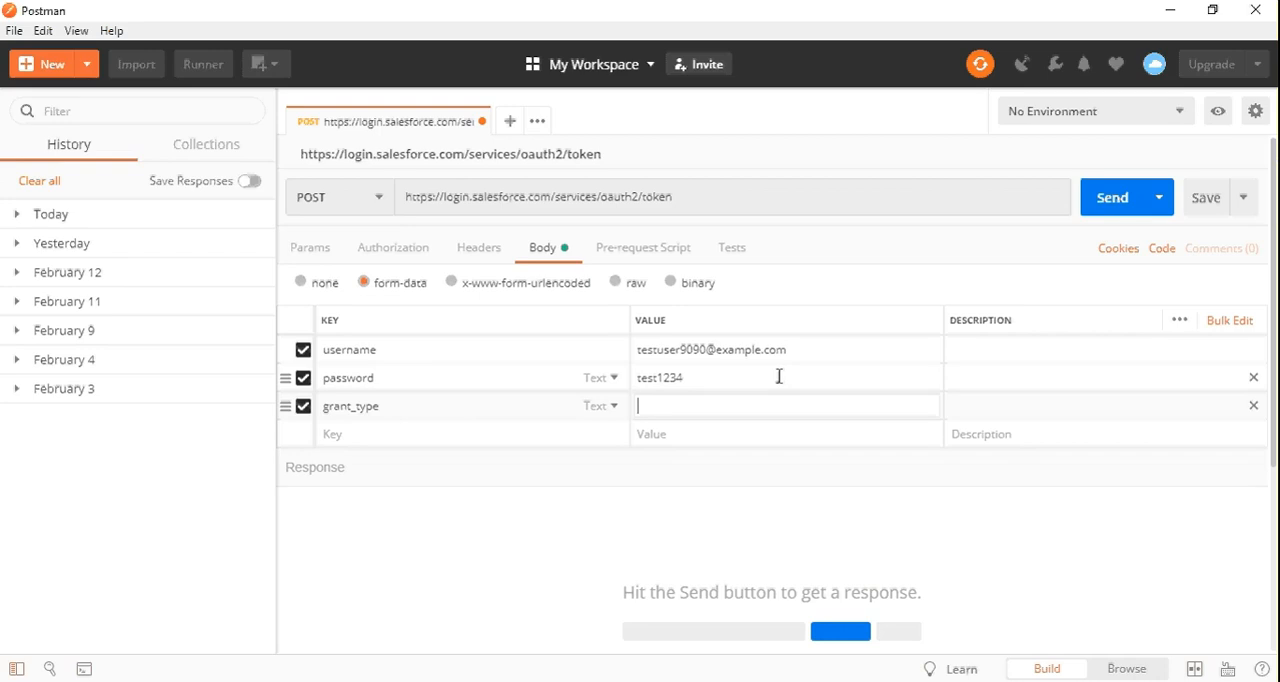
type("password")
key("Tab")
key("Tab")
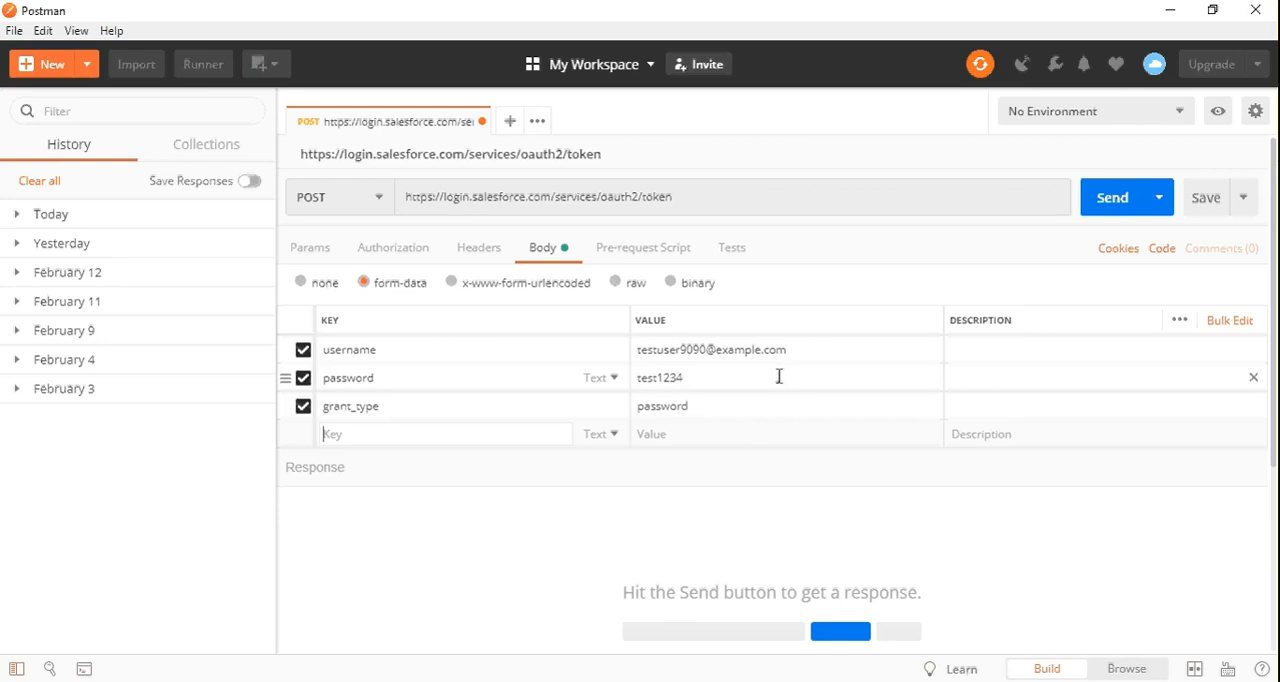
Add a client_id key to the form-data body
type("clie")
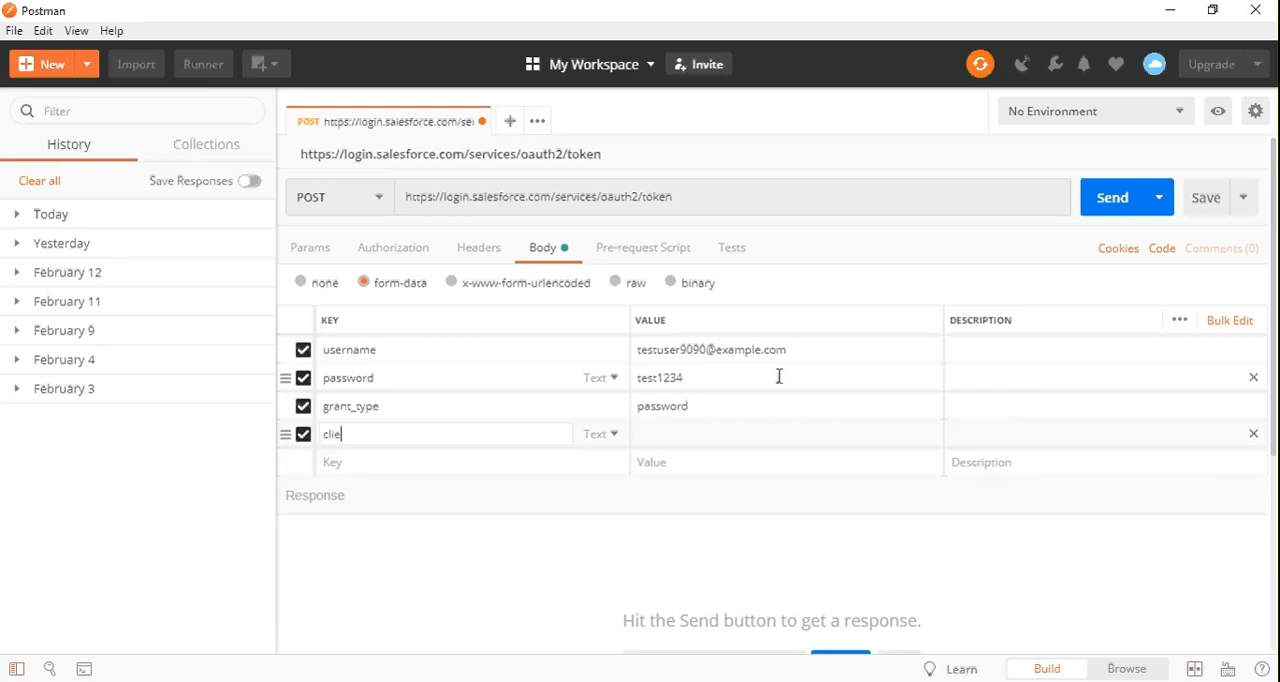
type("nt_id")
key("Tab")
Switch to the SFDC Stop Connected App page in the browser and select its entire consumer key for copying
key("alt+Tab")
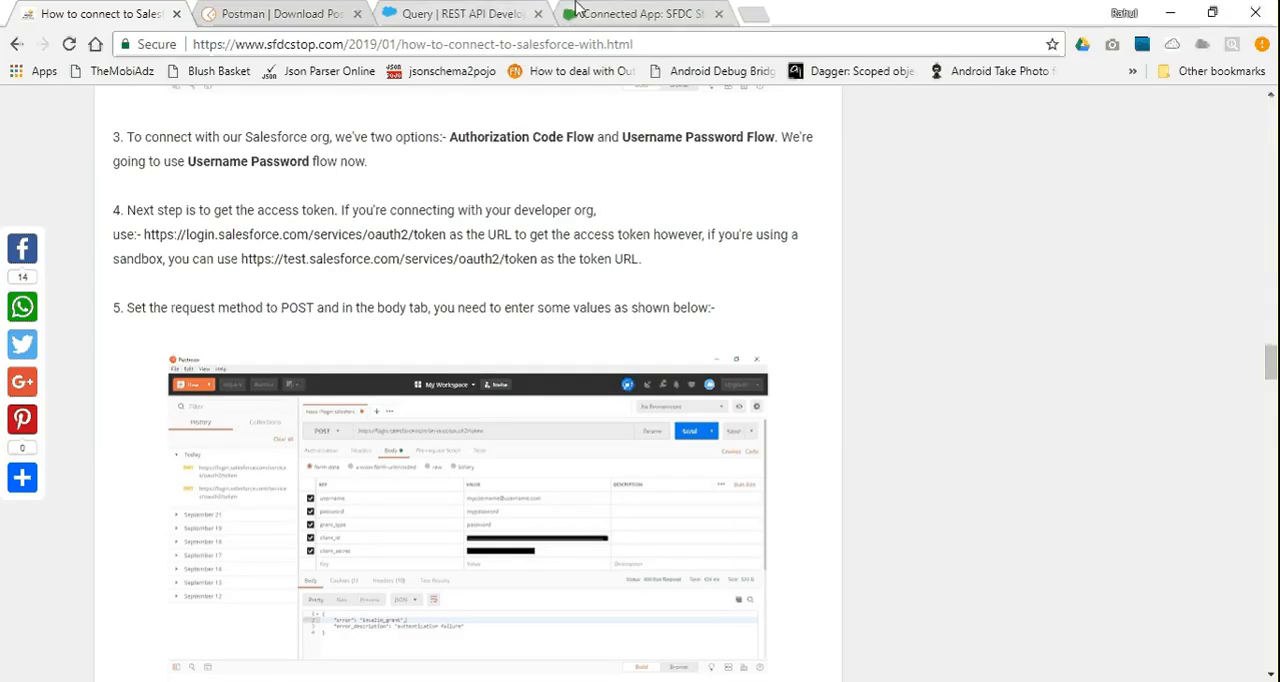
left_click(578, 12)
scroll(434, 271, "down", 1)
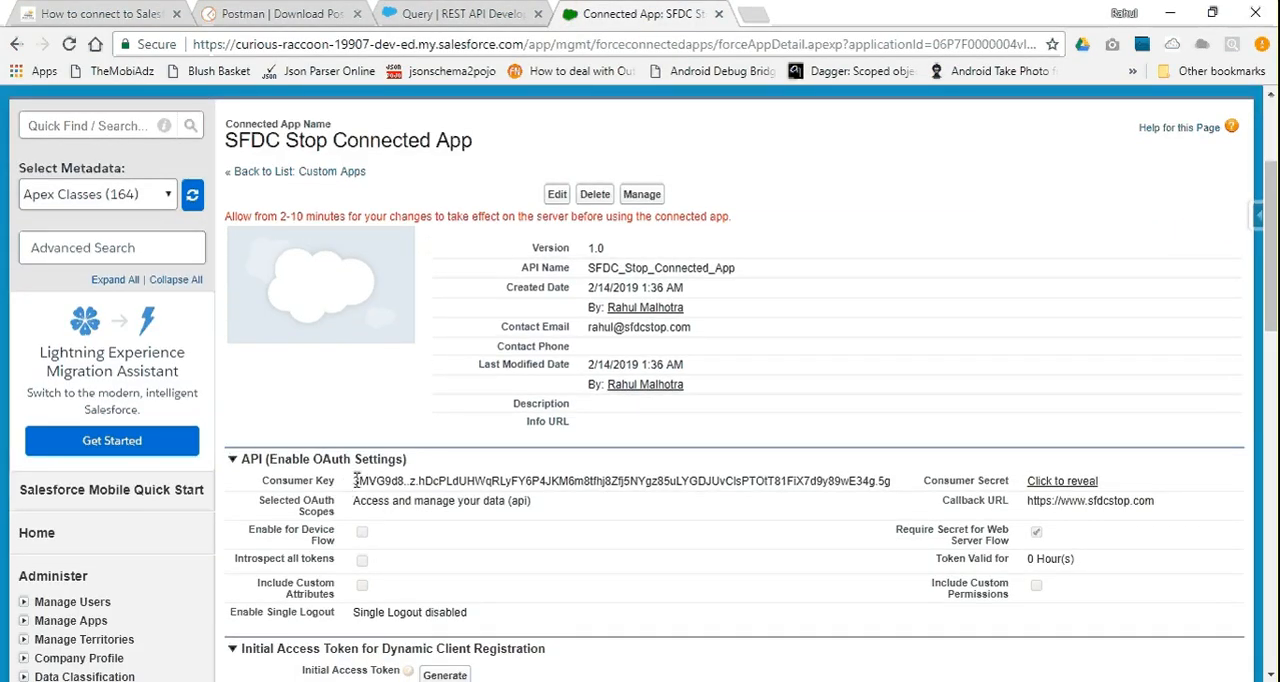
left_click_drag(355, 480, 708, 481)
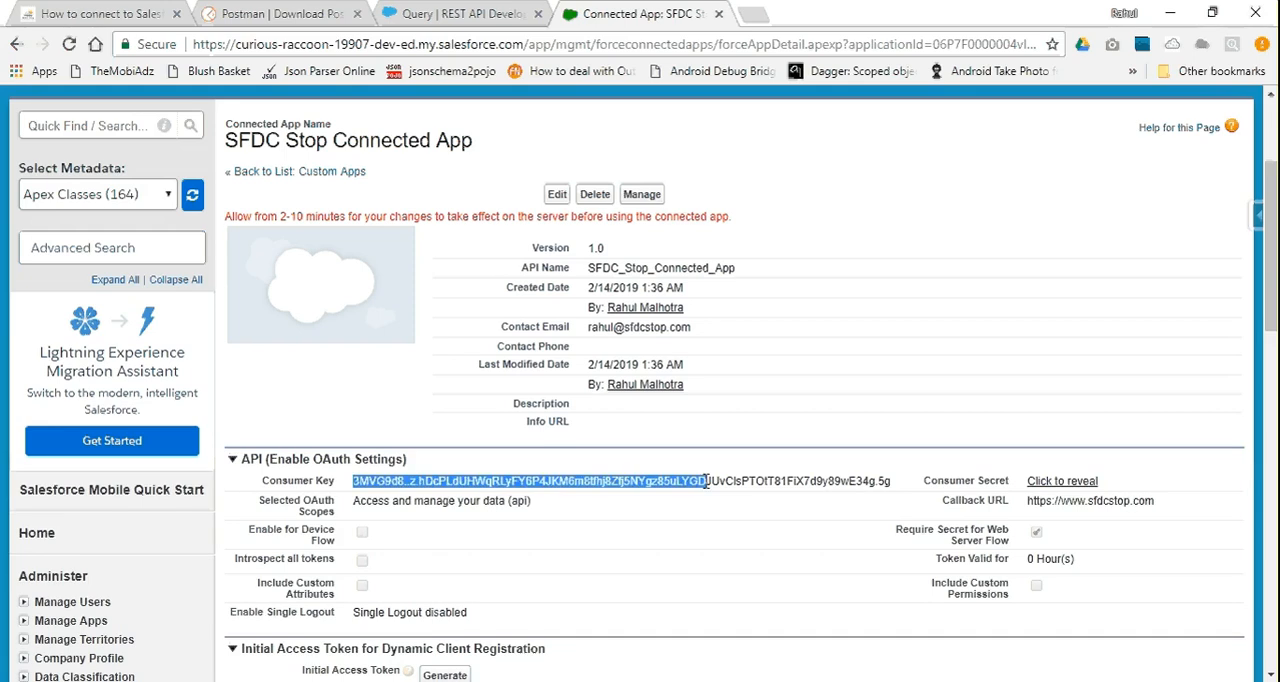
key("shift+Right")
key("shift+Right")
key("shift+Right")
key("shift+Right")
key("shift+Right")
key("shift+Right")
key("shift+Right")
key("shift+Right")
key("shift+Right")
key("shift+Right")
key("shift+Right")
key("shift+Right")
key("shift+Right")
key("shift+Right")
key("shift+Right")
key("shift+Right")
key("shift+Right")
key("shift+Right")
key("shift+Right")
key("shift+Right")
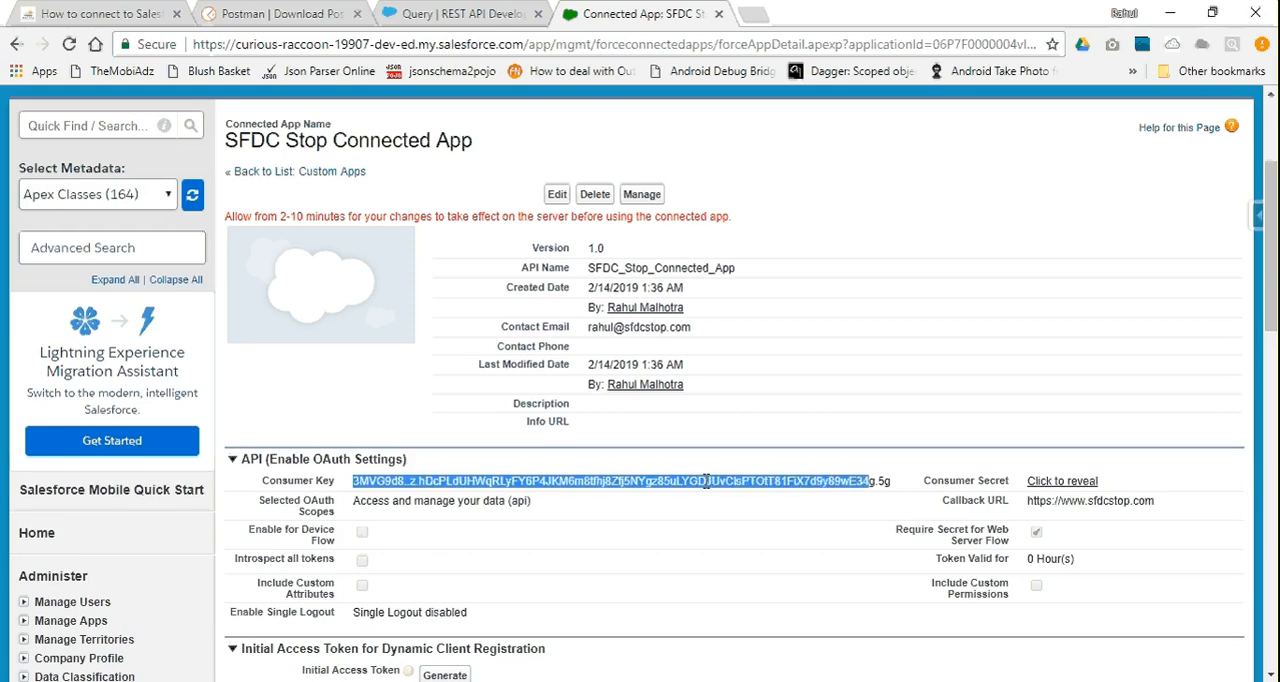
key("shift+Right")
key("shift+Right")
key("shift+Right")
key("shift+Right")
Return to Postman and paste the connected app's consumer key as the client_id value
key("alt+Tab")
key("ctrl+v")
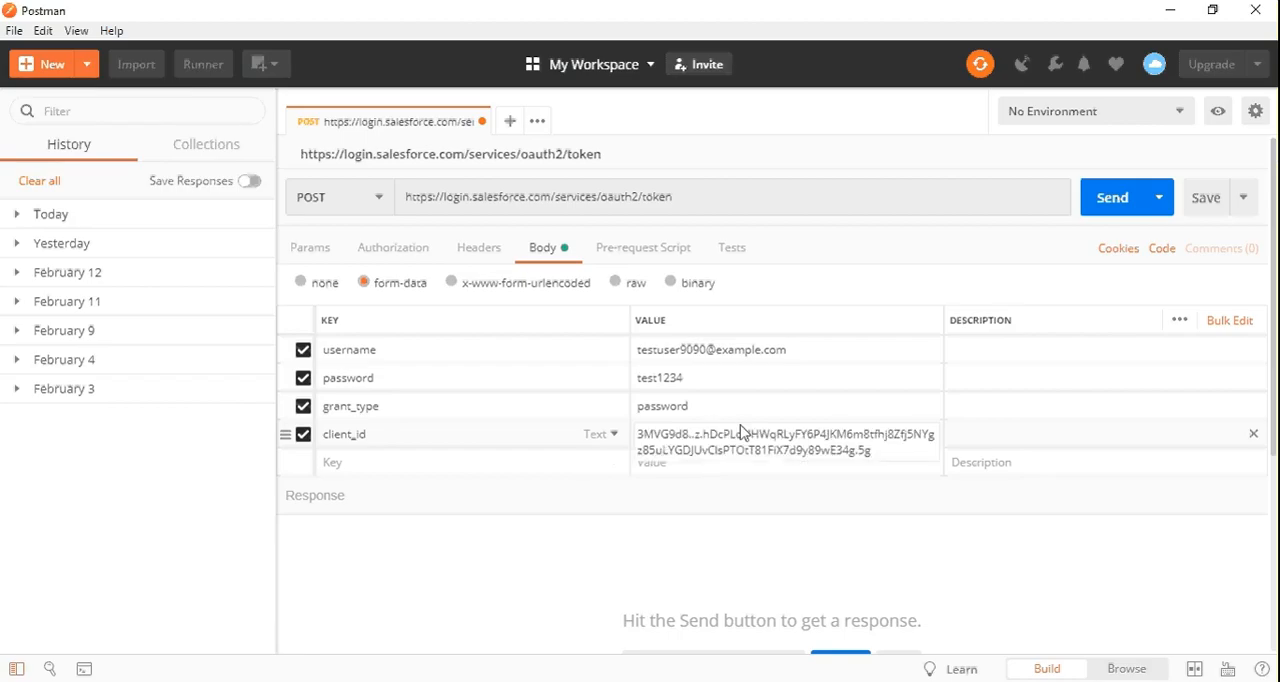
key("Tab")
key("Tab")
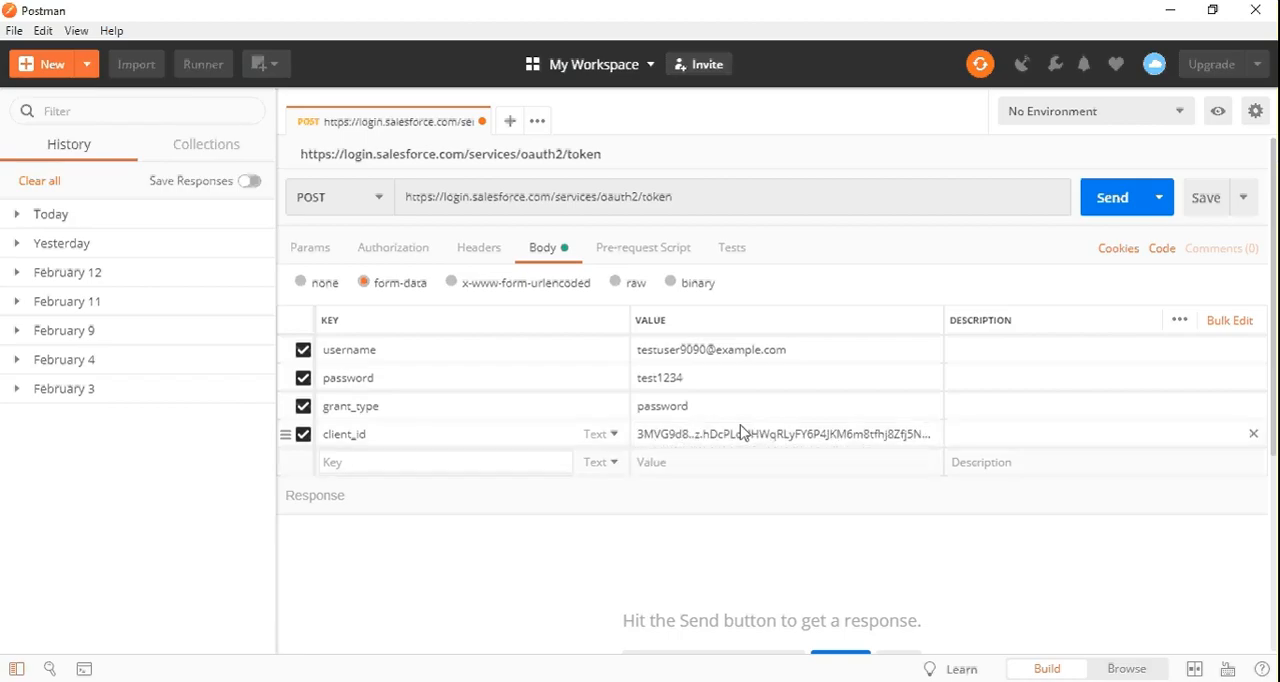
Add a client_secret key to the form-data body
type("clie")
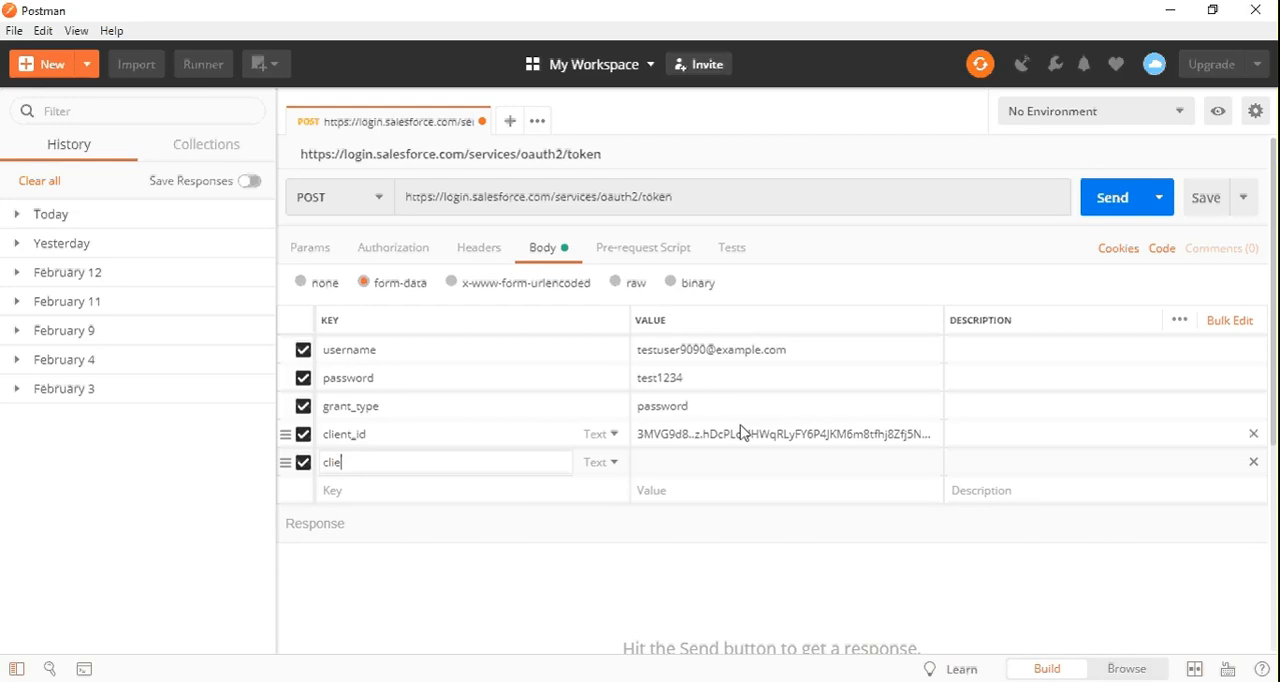
type("nt_secret")
Switch to the connected app page in the browser, reveal the consumer secret and select it for copying
key("alt+Tab")
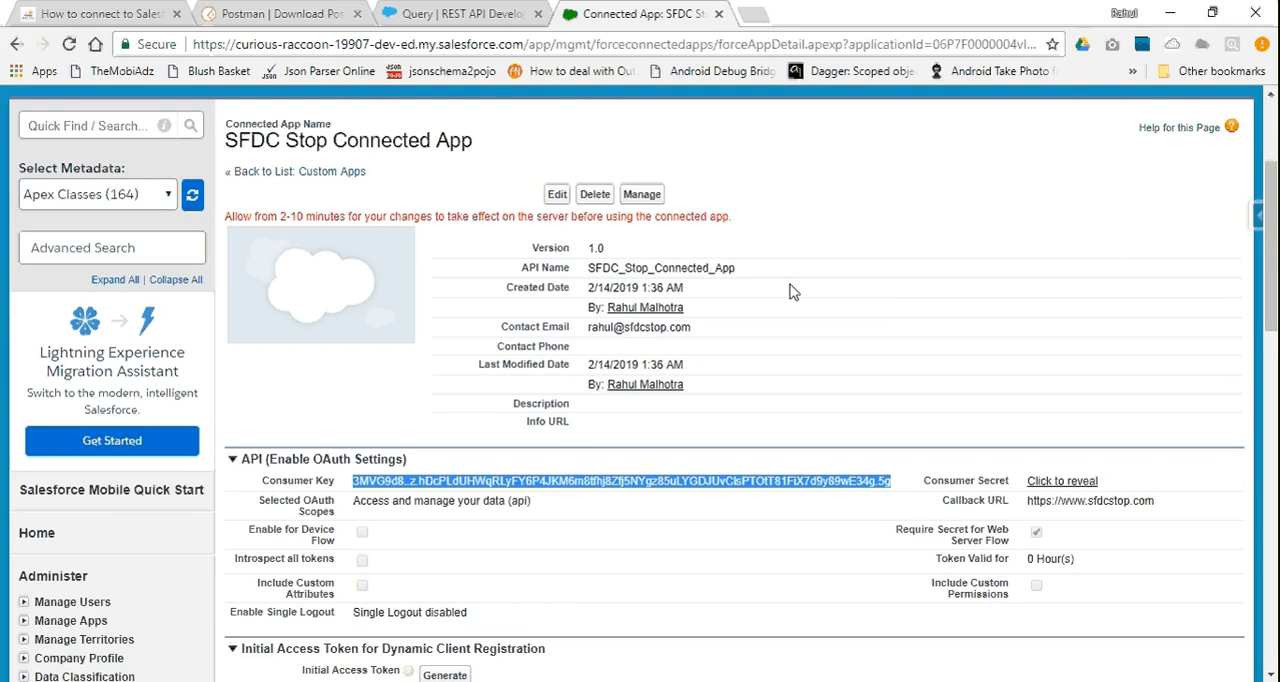
left_click(1077, 483)
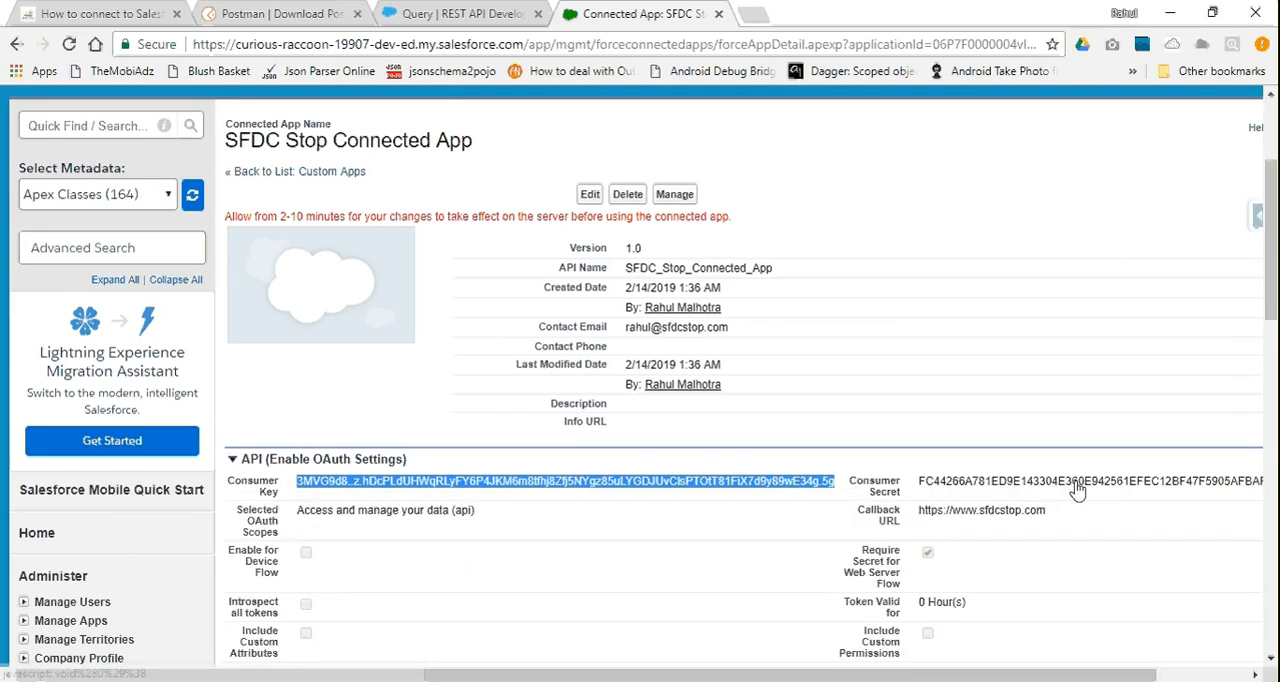
double_click(970, 484)
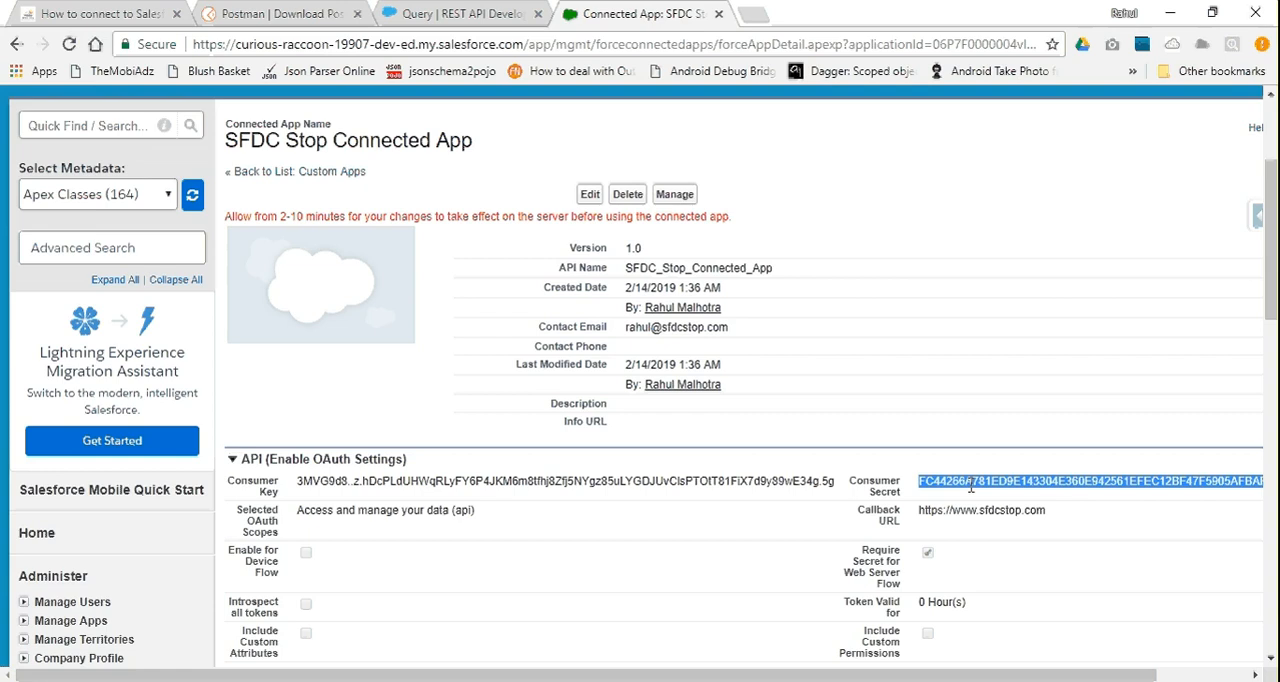
Return to Postman and paste the connected app's consumer secret as the client_secret value
key("alt+Tab")
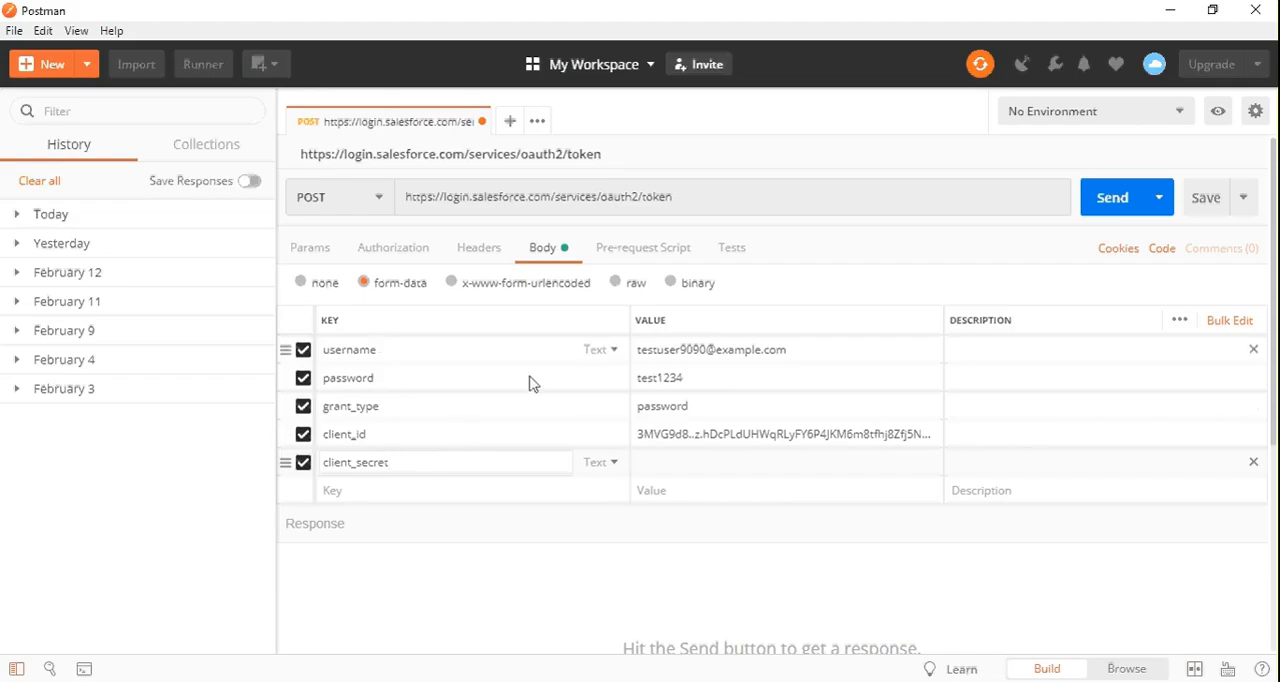
left_click(680, 460)
key("ctrl+v")
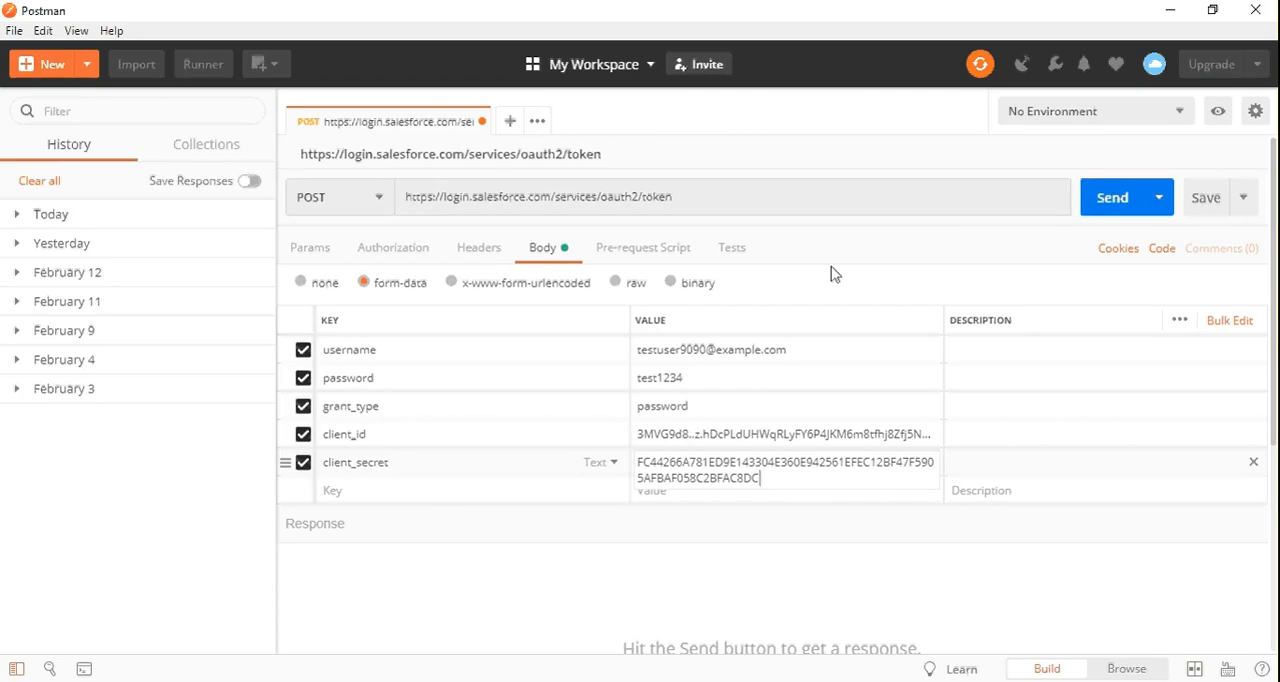
Check the password and client_id values, and send the POST request to the token URL
left_click(729, 370)
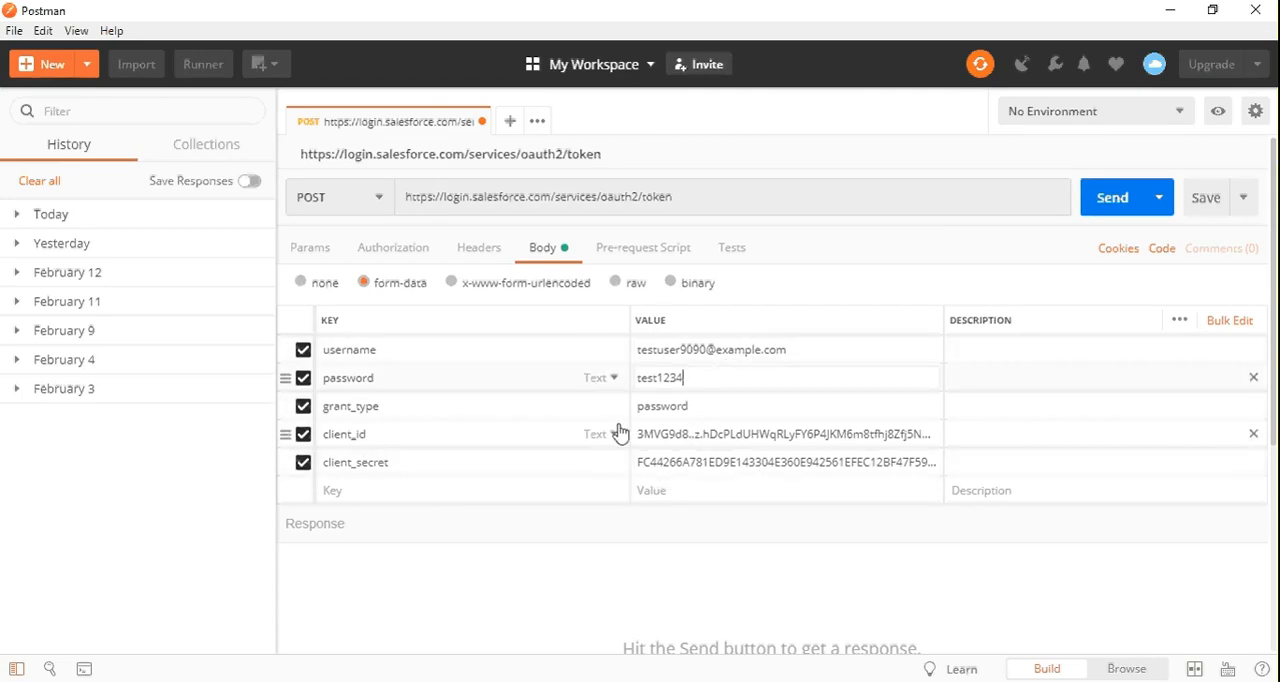
left_click(669, 434)
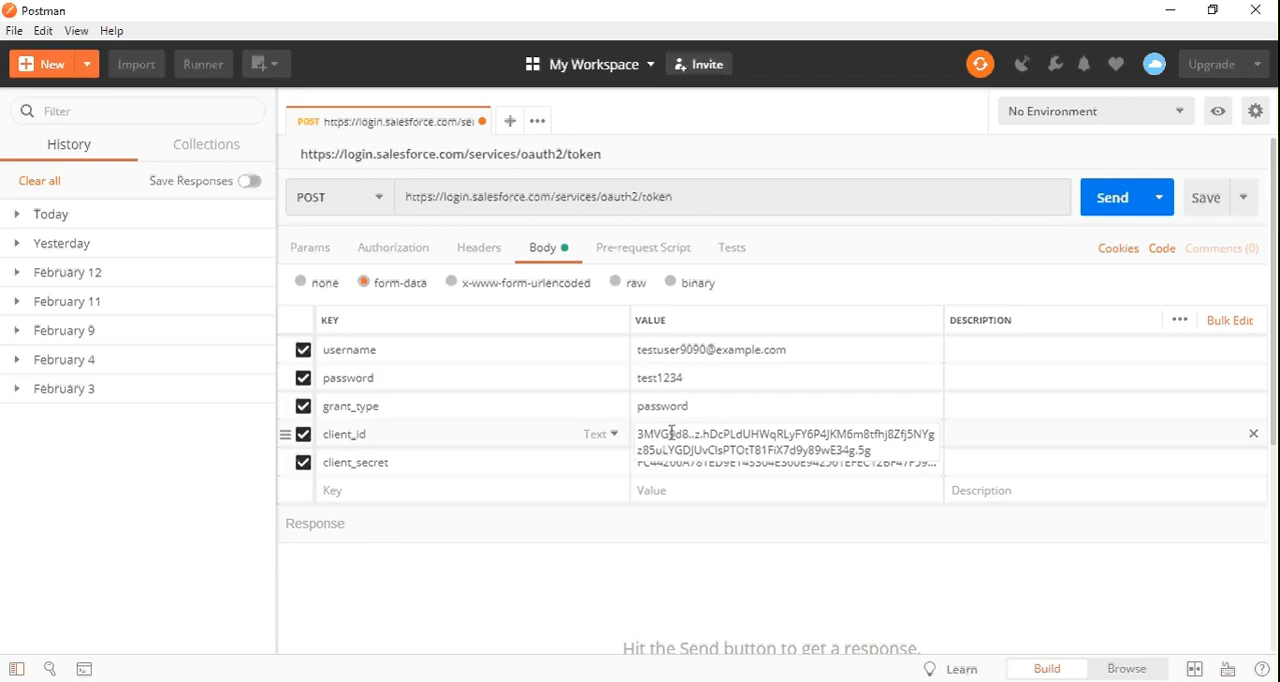
left_click(893, 250)
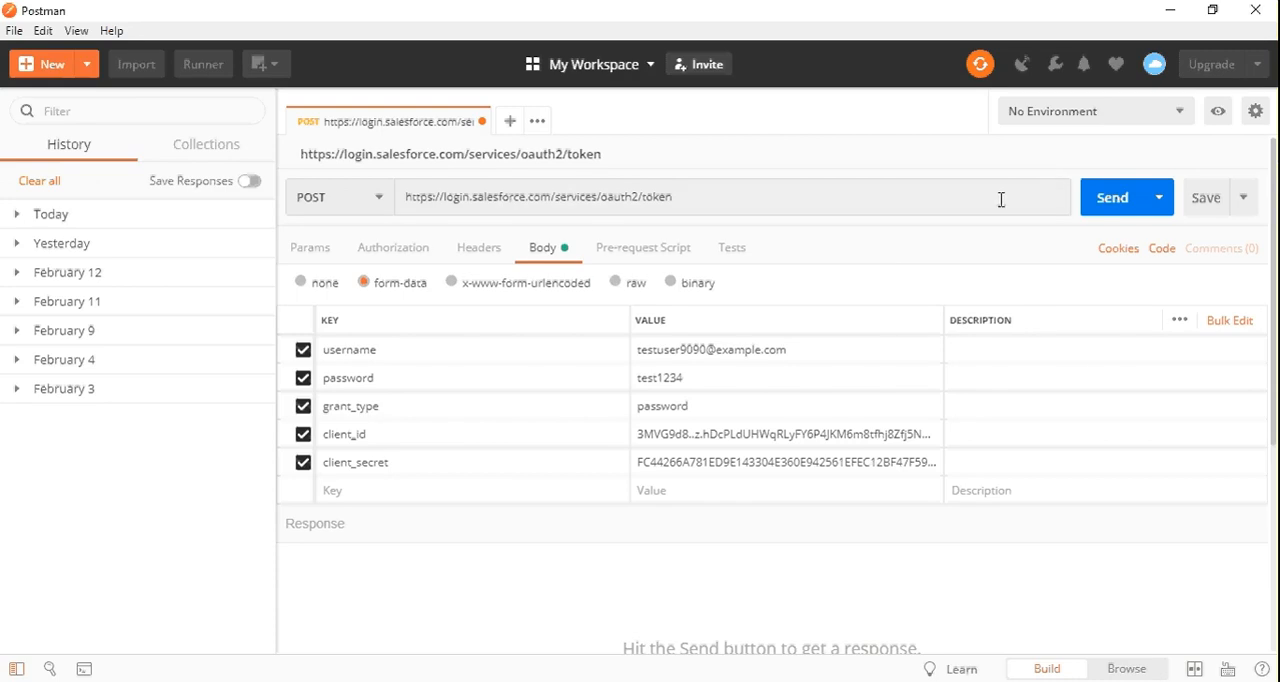
left_click(1095, 202)
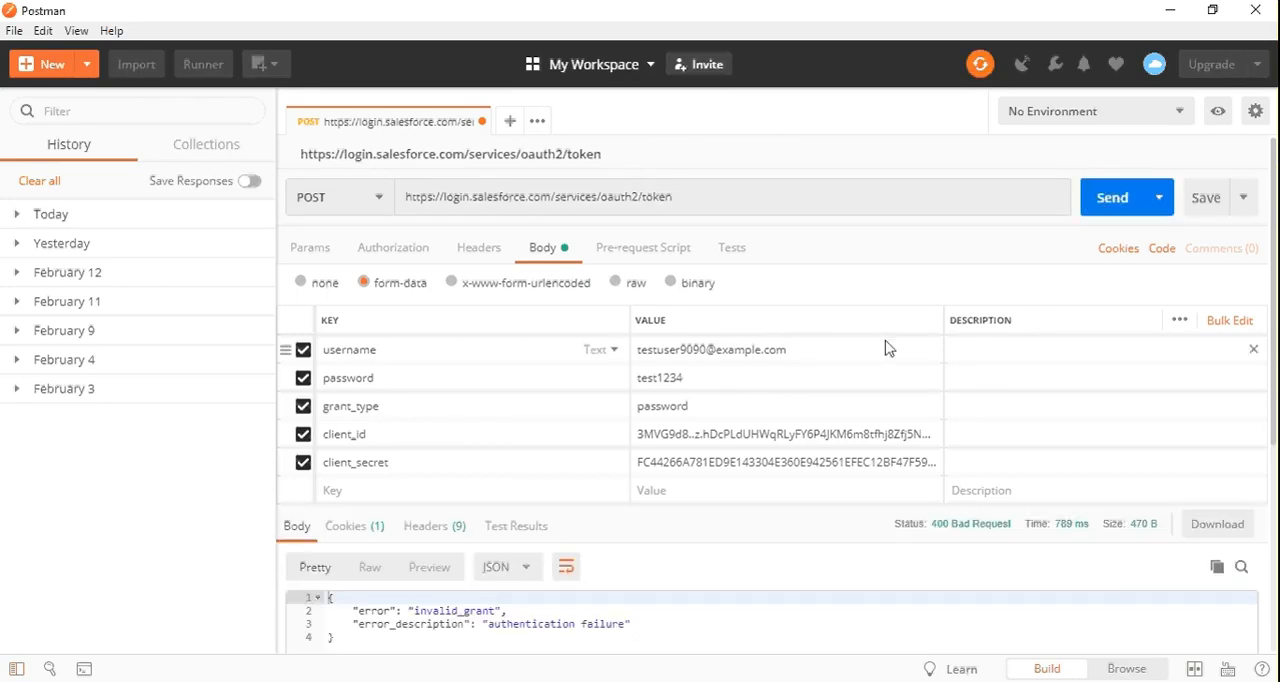
Examine the error and error description in the JSON response body
left_click(595, 598)
key("Down")
key("Down")
key("Down")
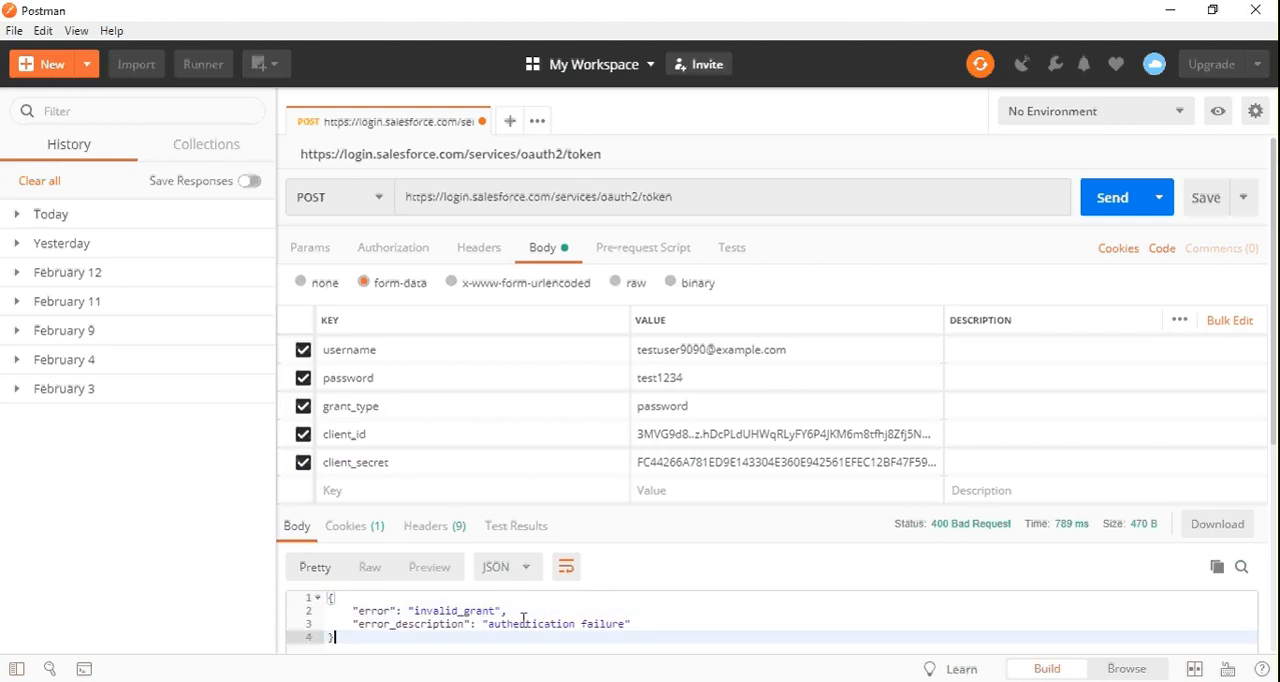
double_click(531, 623)
double_click(604, 623)
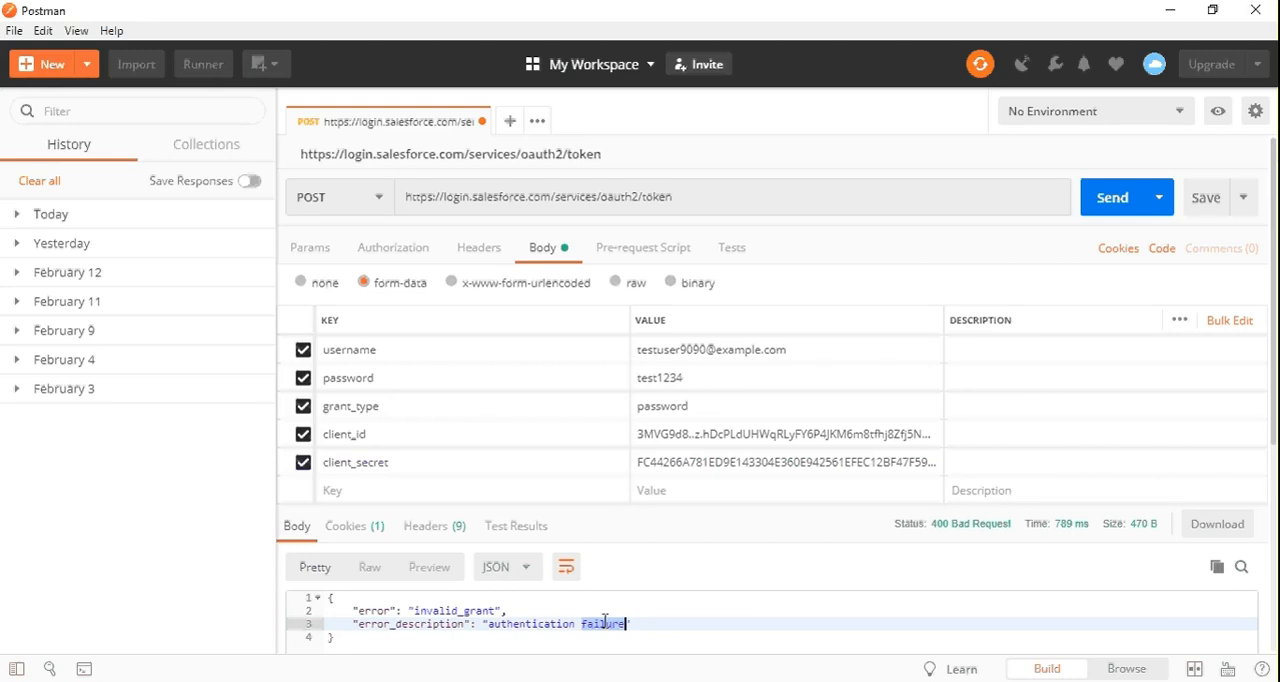
Switch to Salesforce in the browser, search My Settings for "tok" and open the Reset My Security Token page
key("alt+Tab")
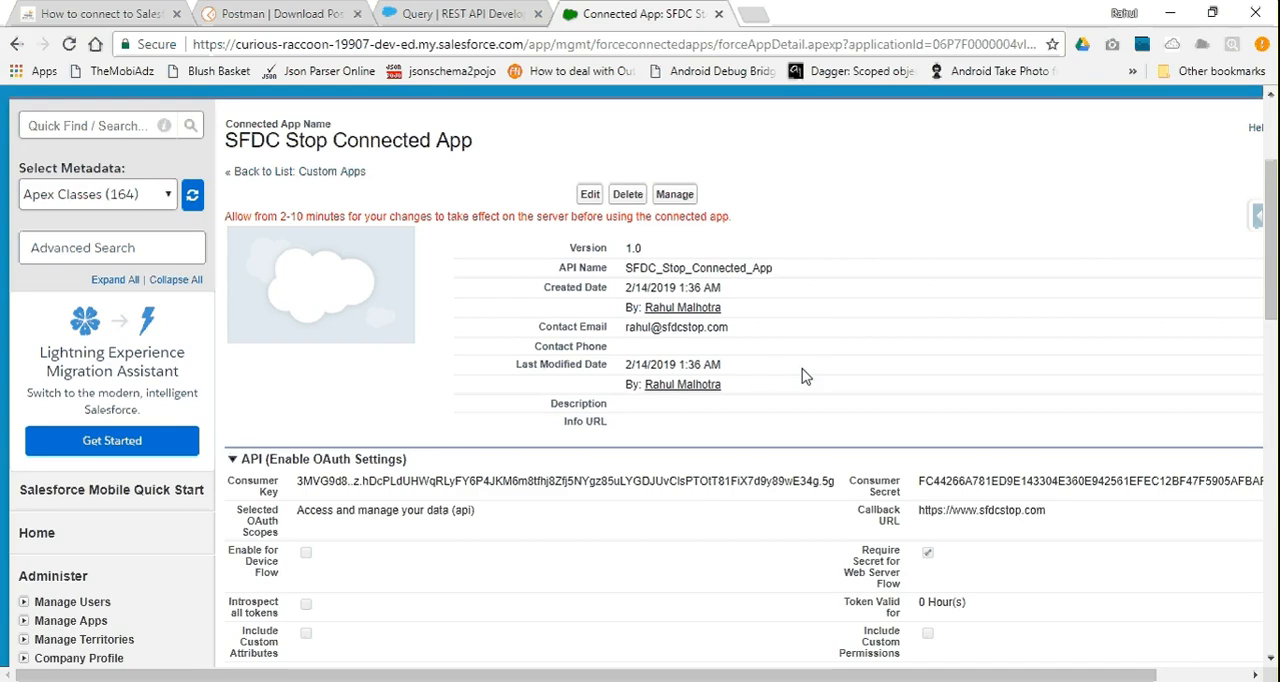
scroll(806, 376, "up", 3)
left_click(980, 128)
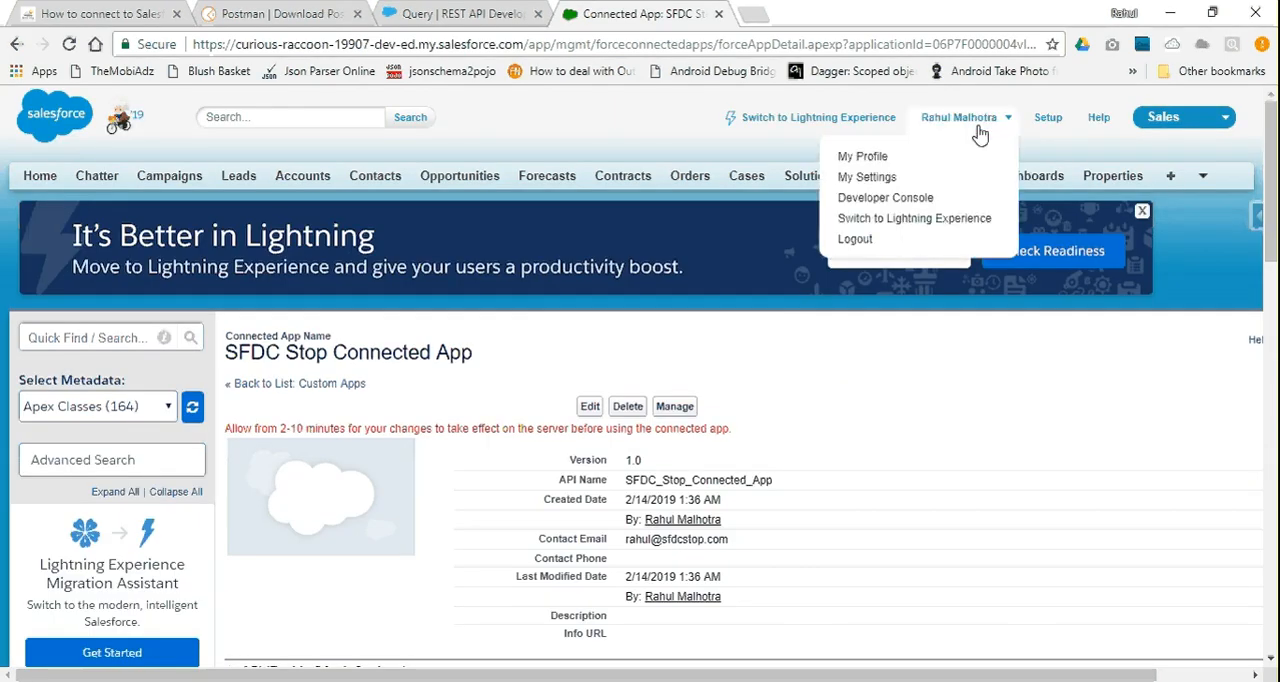
left_click(906, 185)
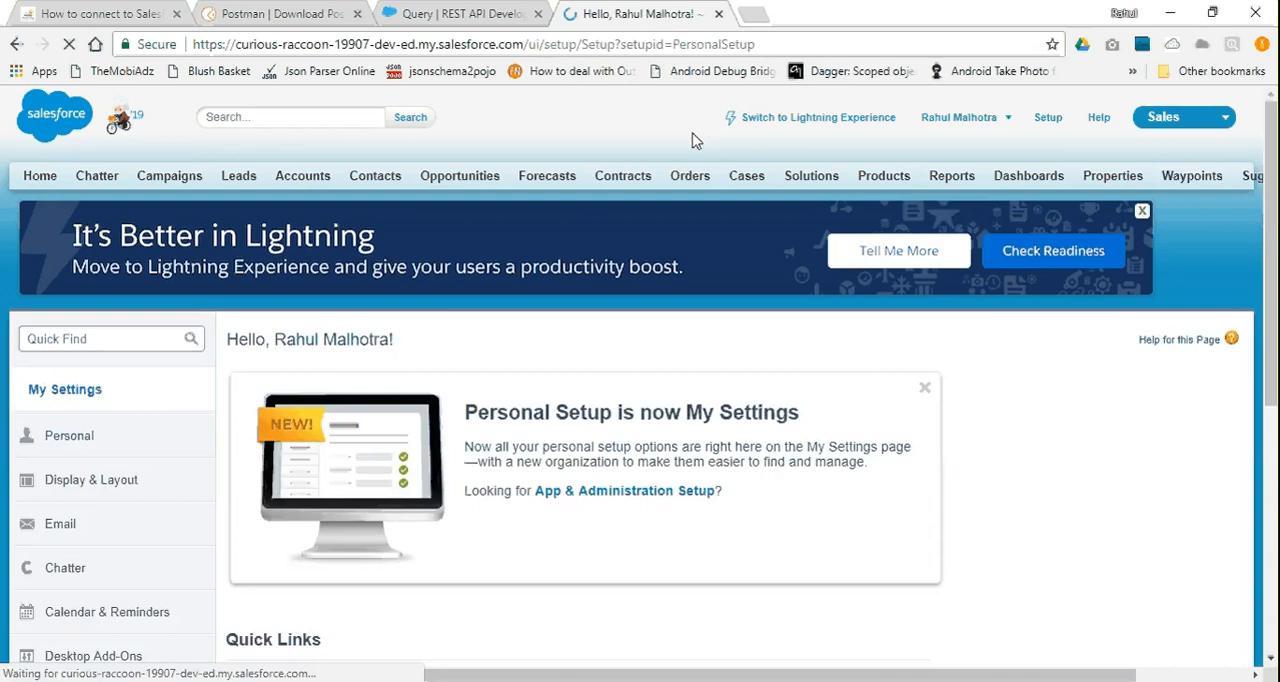
left_click(94, 340)
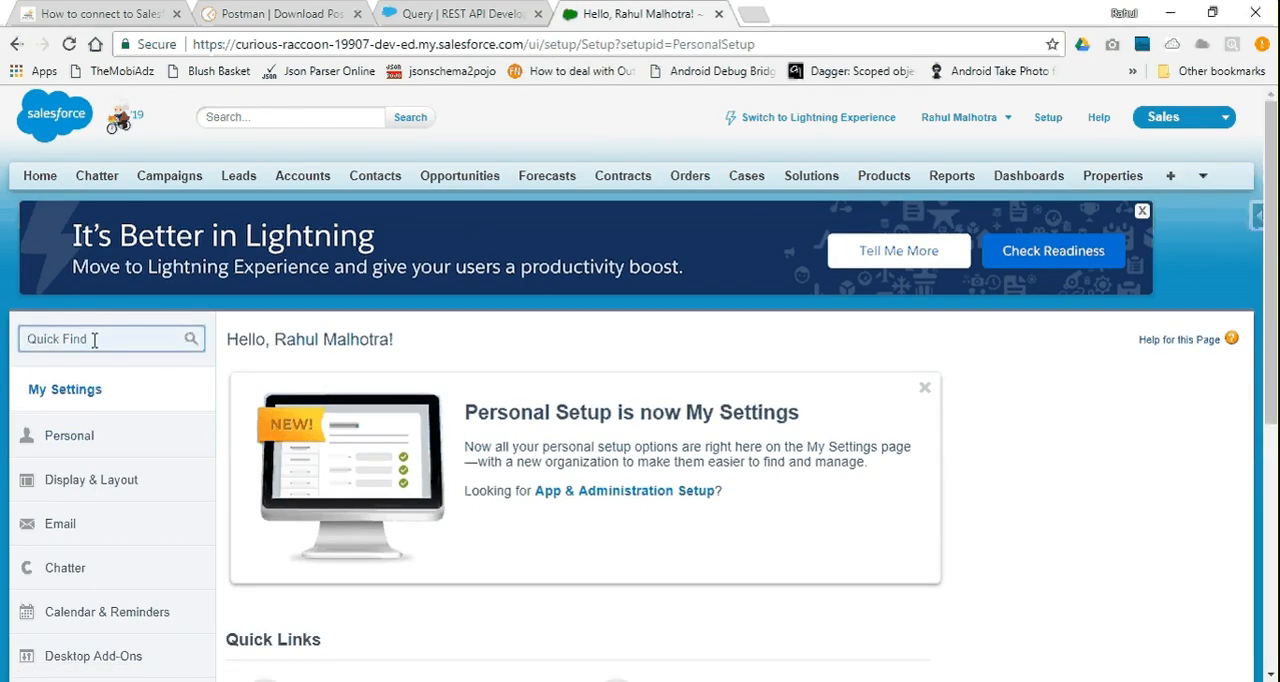
type("t")
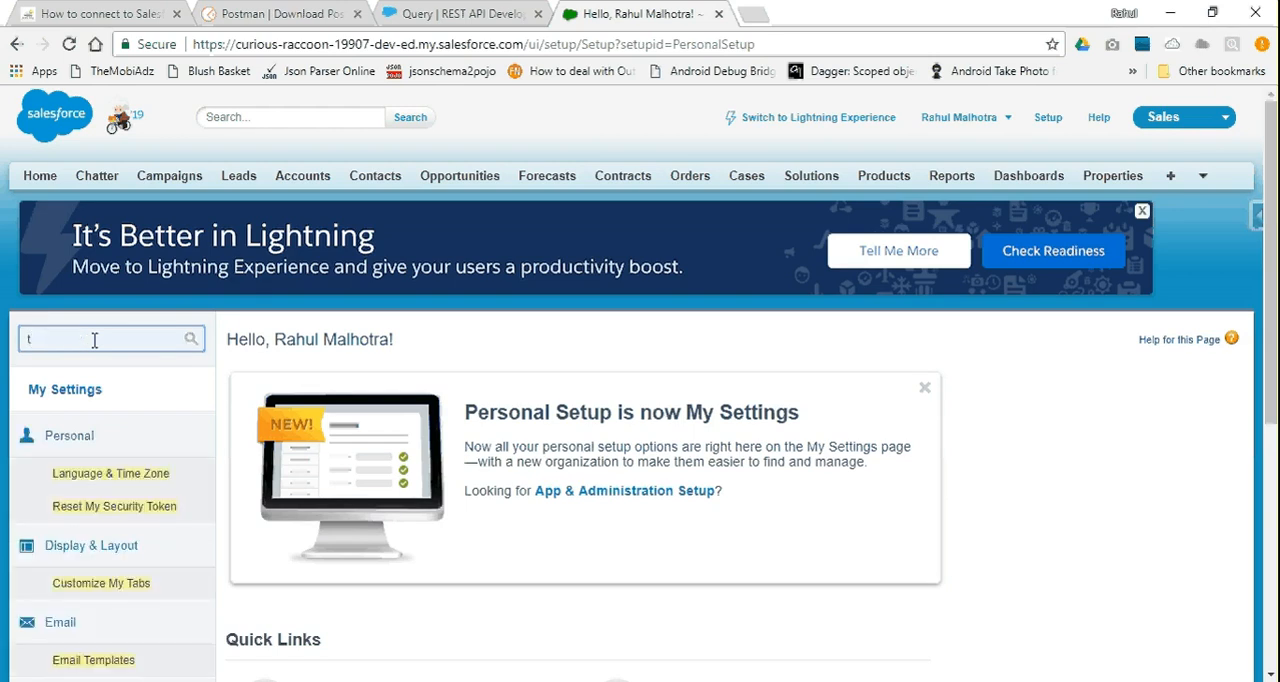
type("ok")
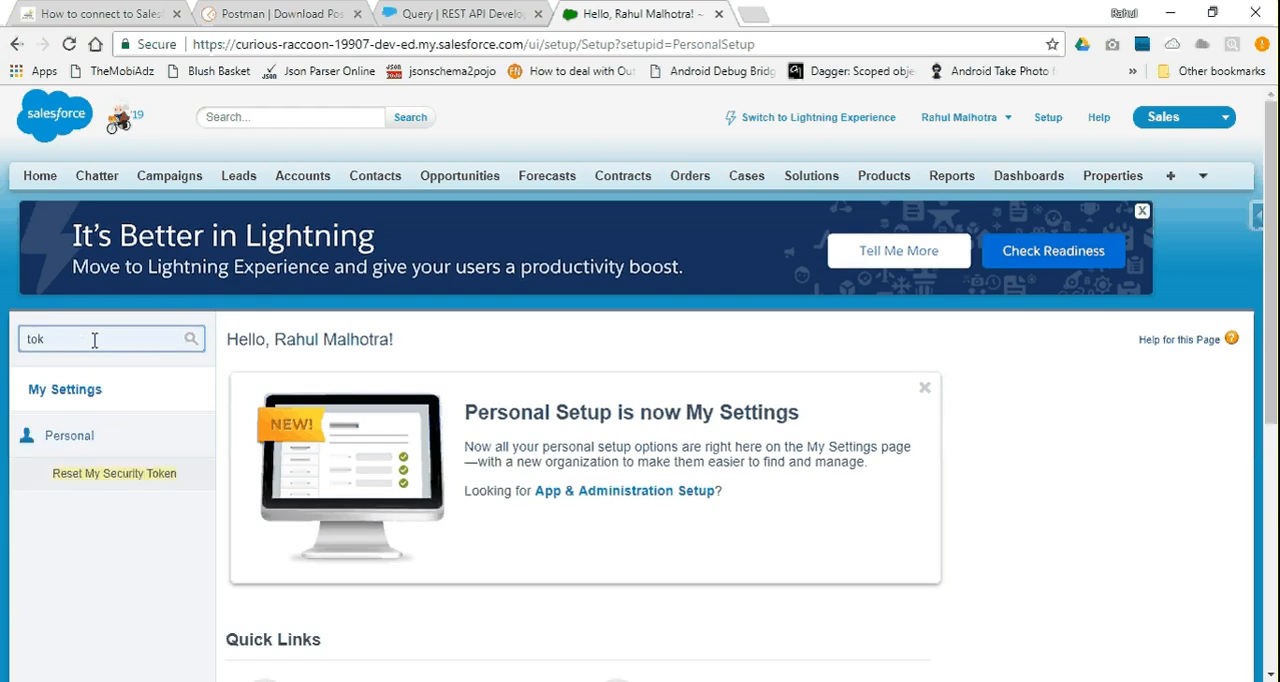
left_click(100, 475)
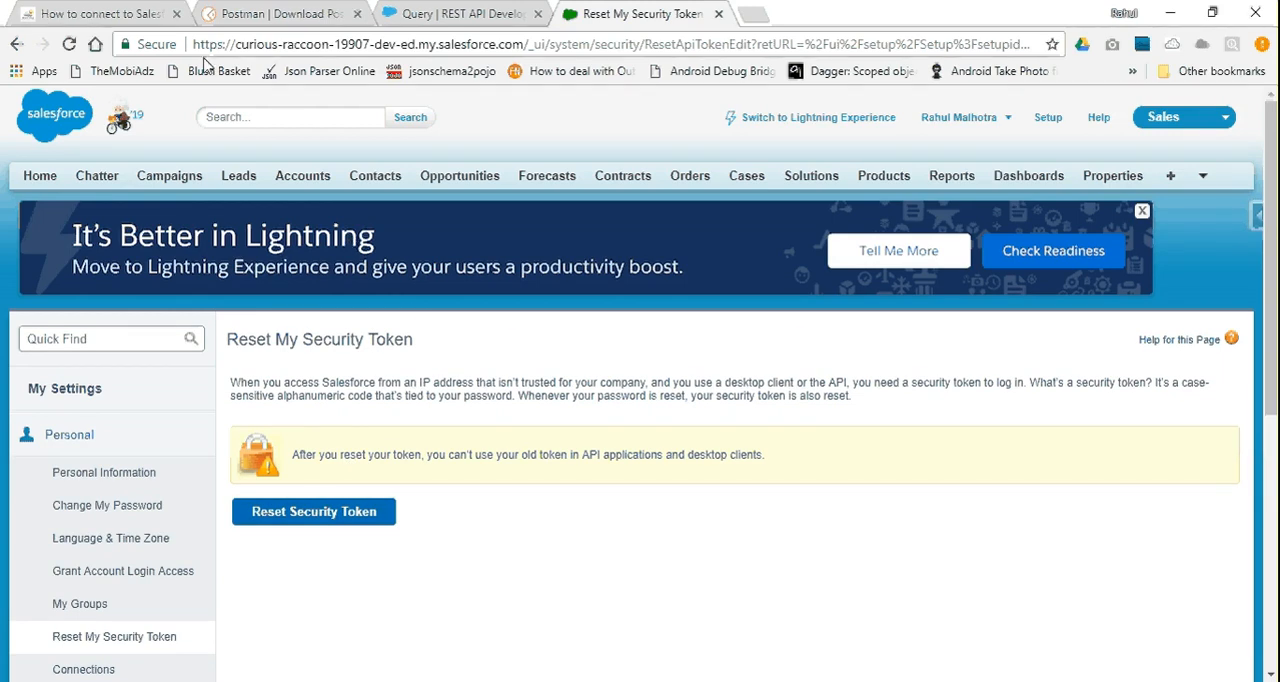
Read the tutorial article's security token instructions, enlarge its Check Your Email screenshot and return to the Reset My Security Token page
left_click(142, 12)
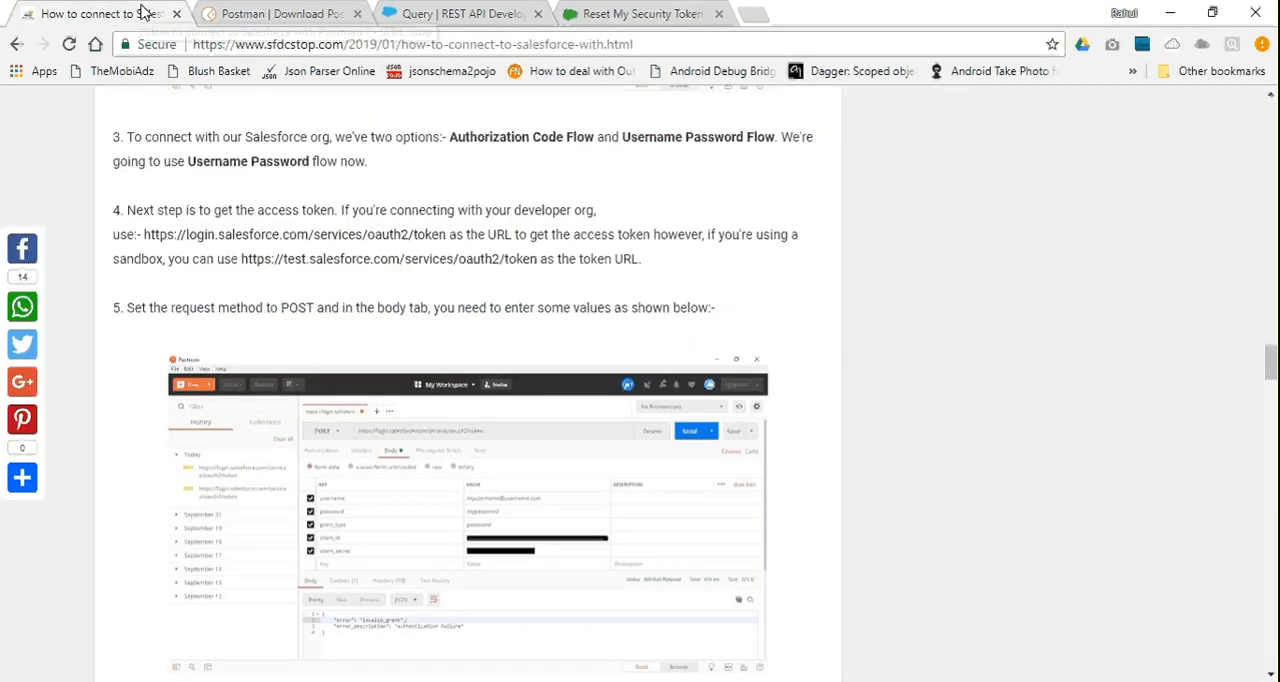
scroll(160, 240, "down", 3)
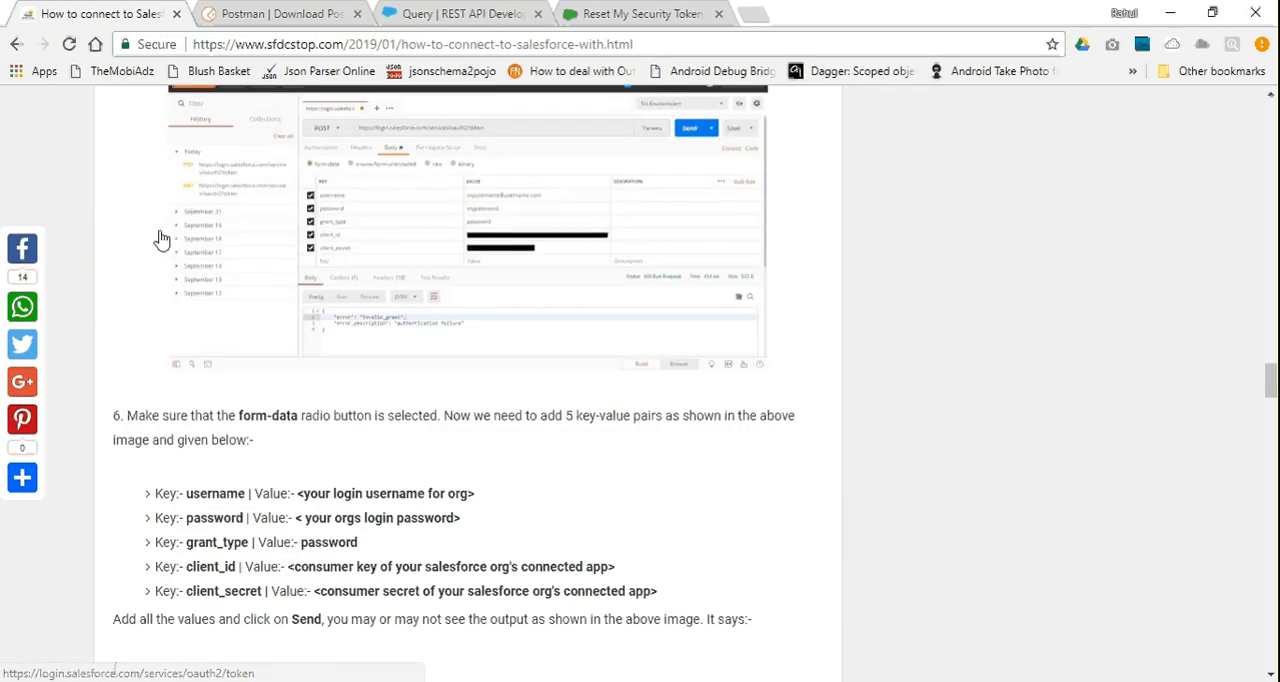
scroll(160, 240, "down", 10)
scroll(163, 238, "up", 3)
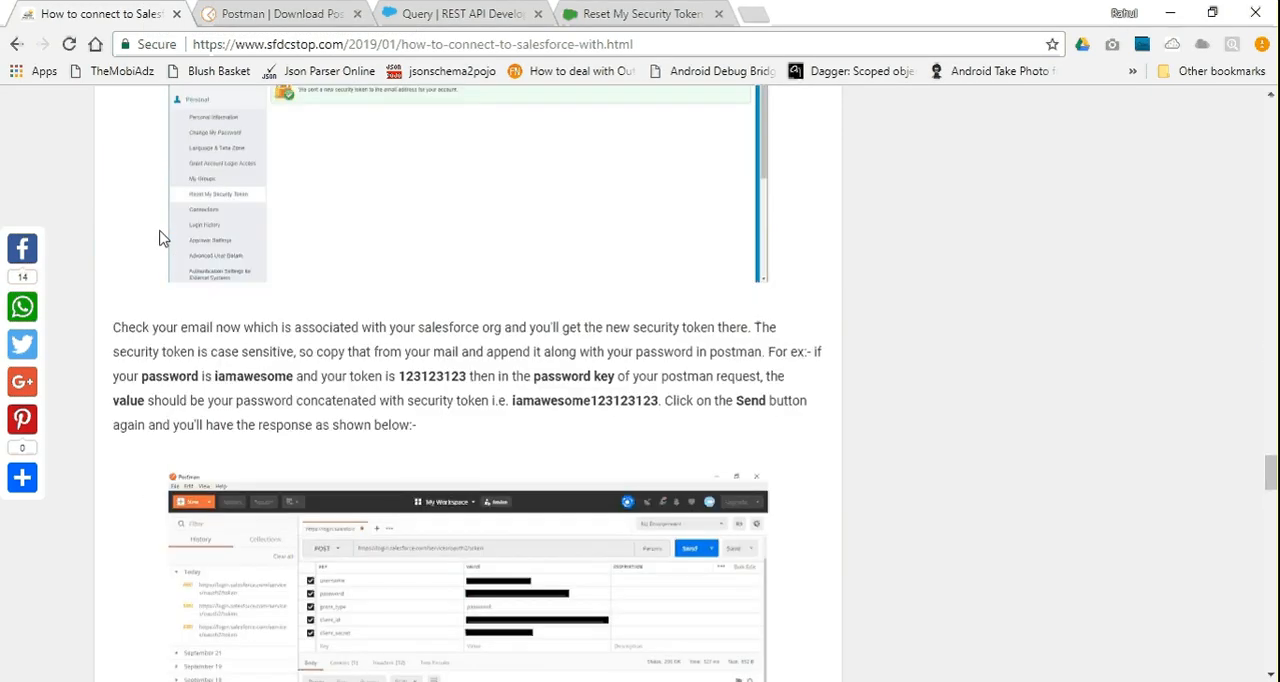
scroll(163, 238, "up", 4)
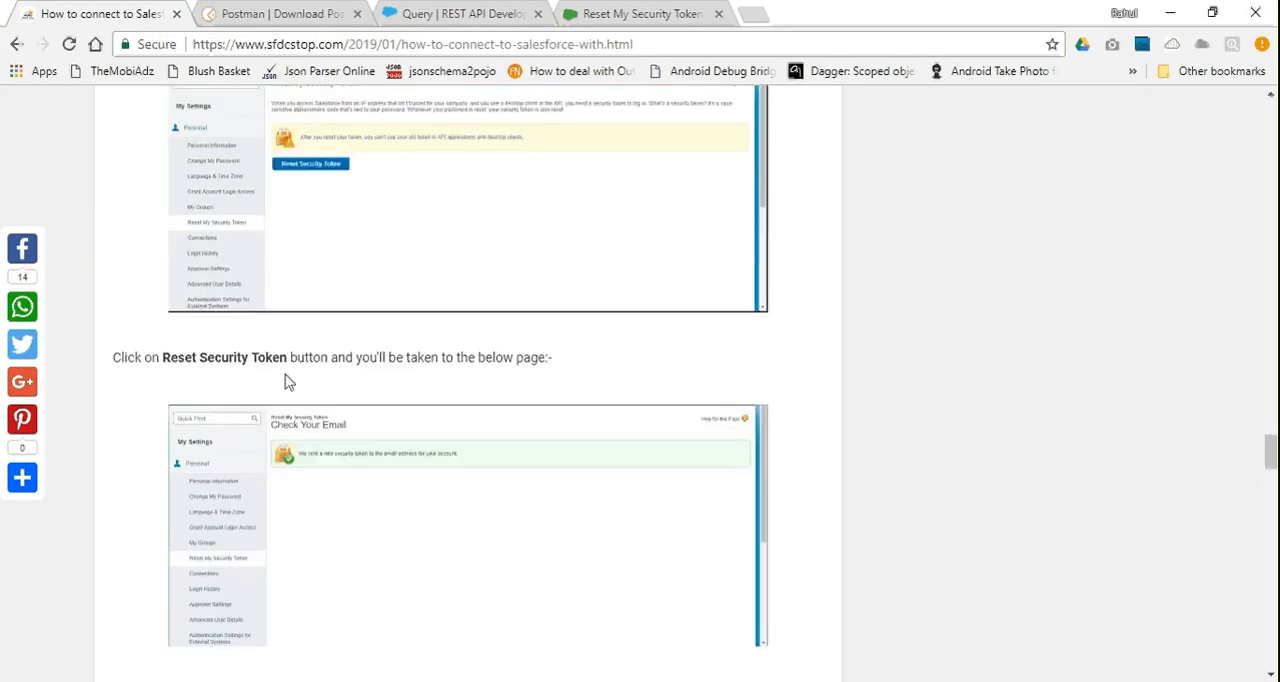
left_click(371, 473)
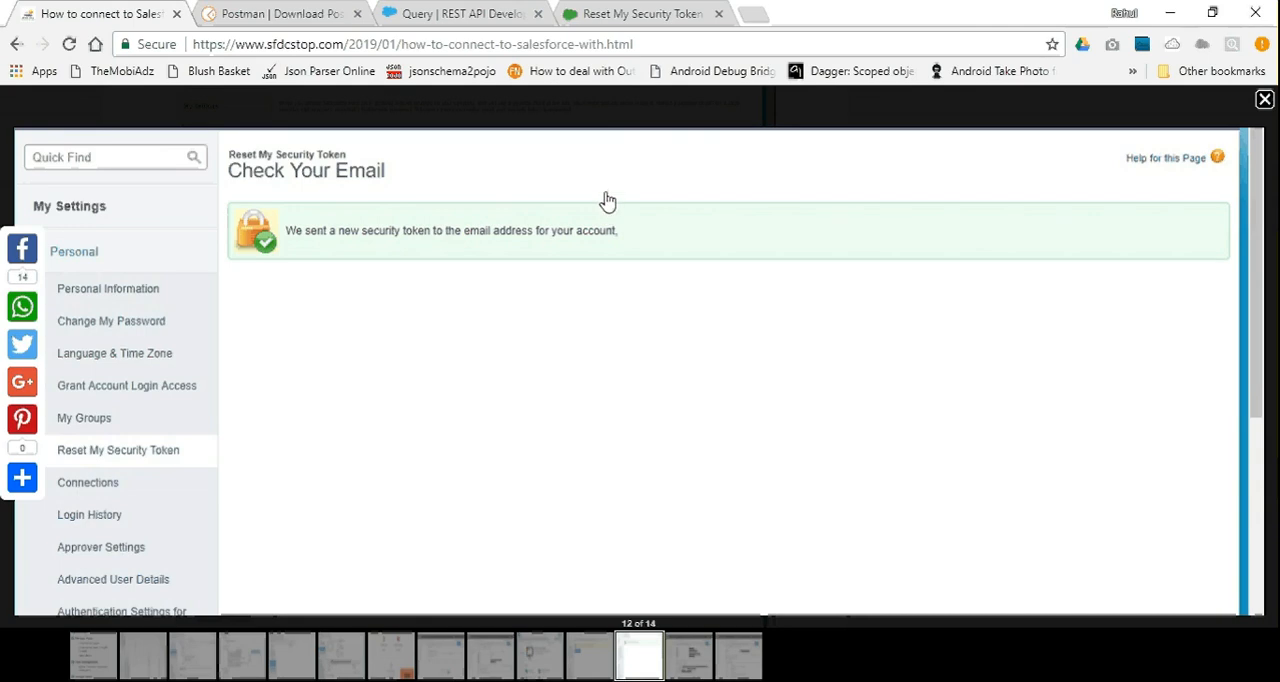
left_click(663, 9)
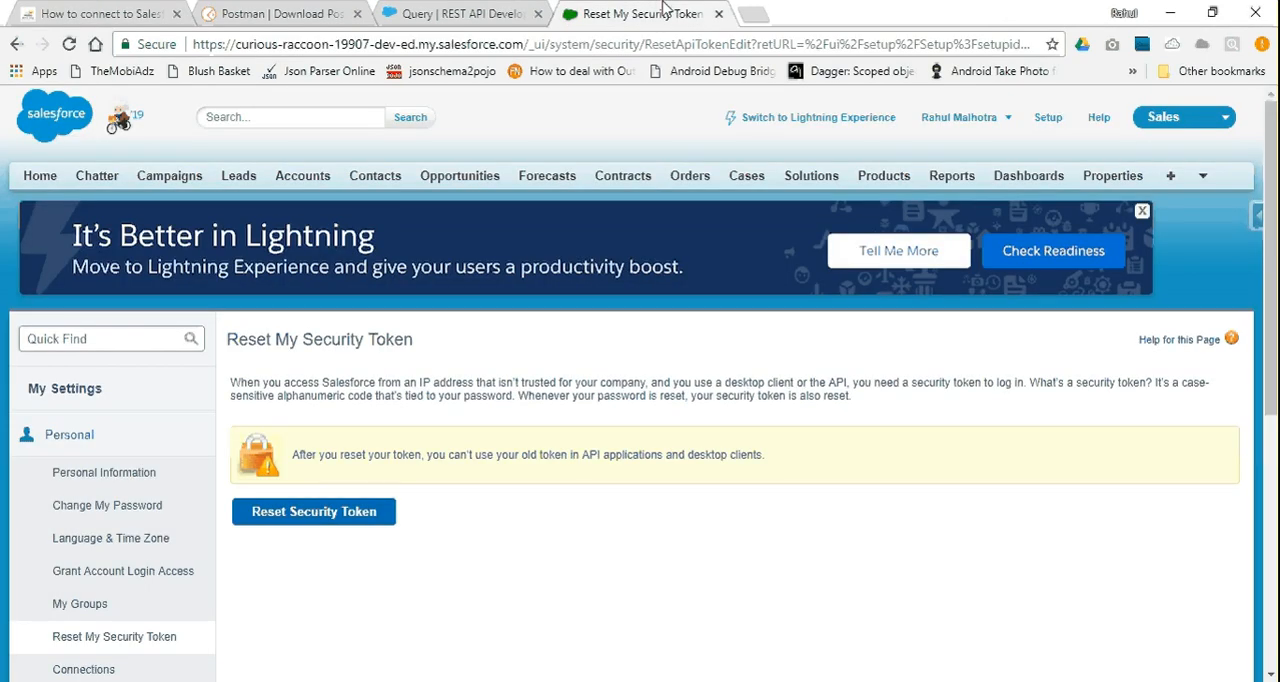
Switch to Sublime Text, remove the empty second line and copy the stored security token
key("alt+Tab")
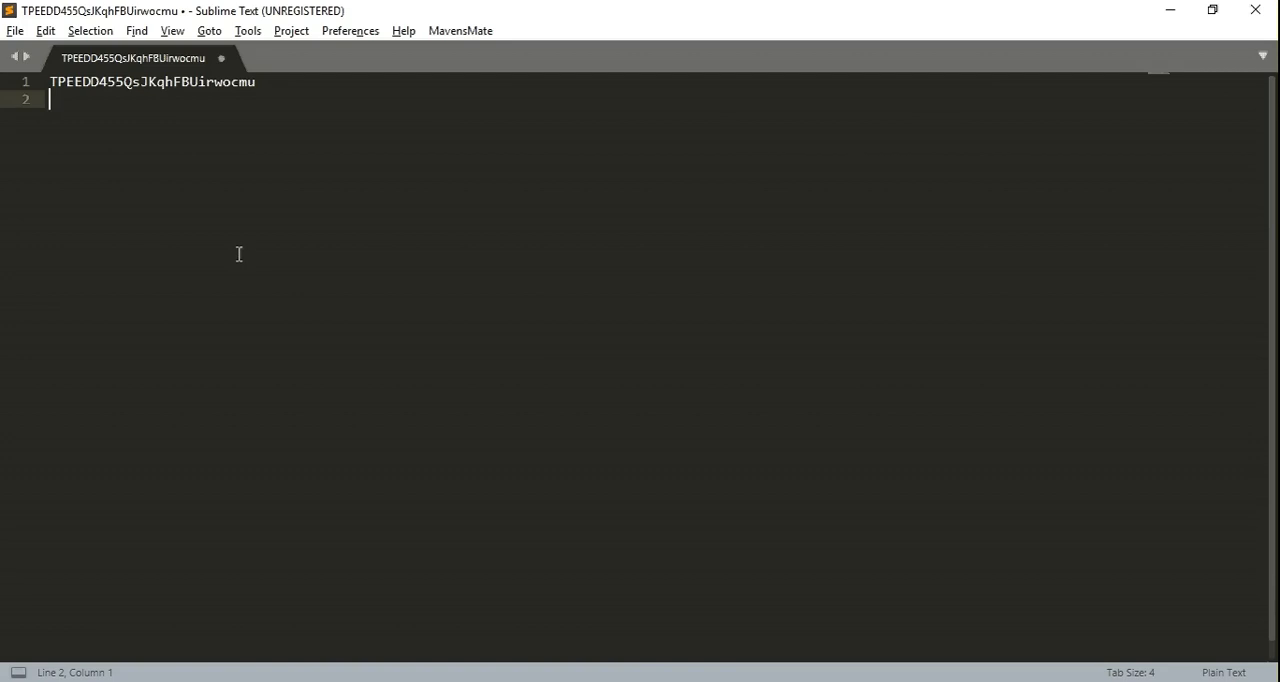
key("BackSpace")
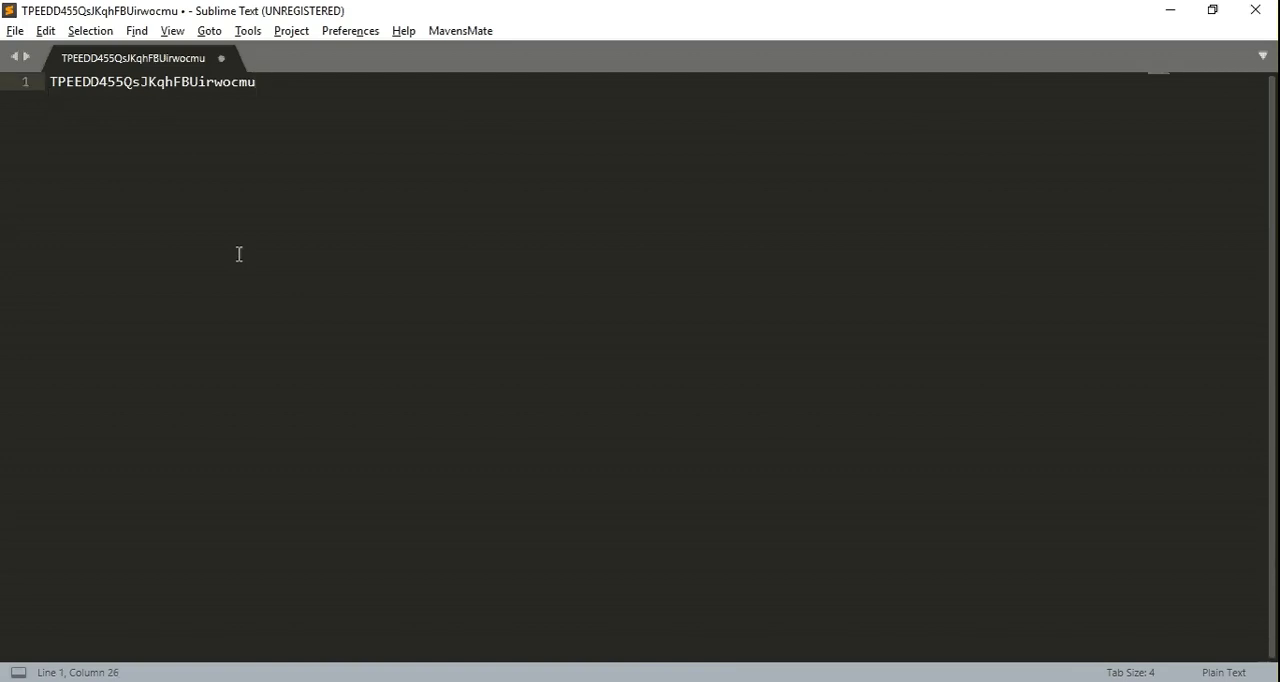
key("ctrl+a")
key("ctrl+c")
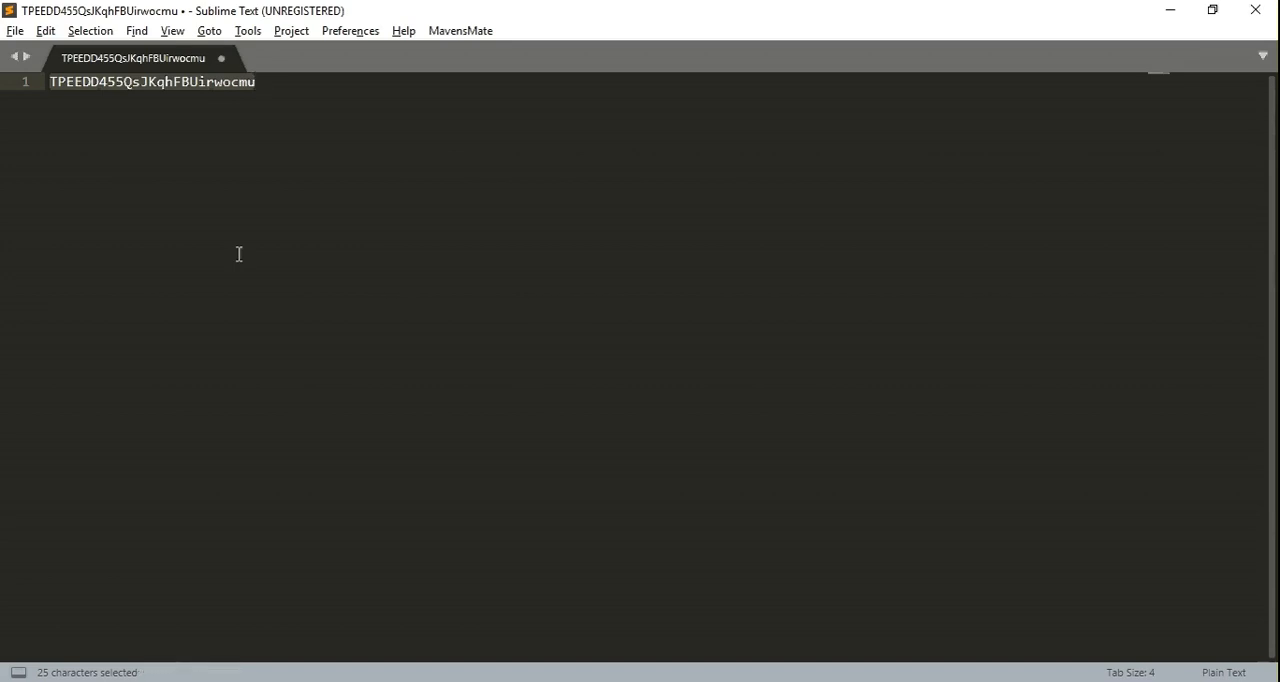
Switch to Postman and append the copied security token to the password value in the form-data body
key("alt+Tab")
key("alt+Tab")
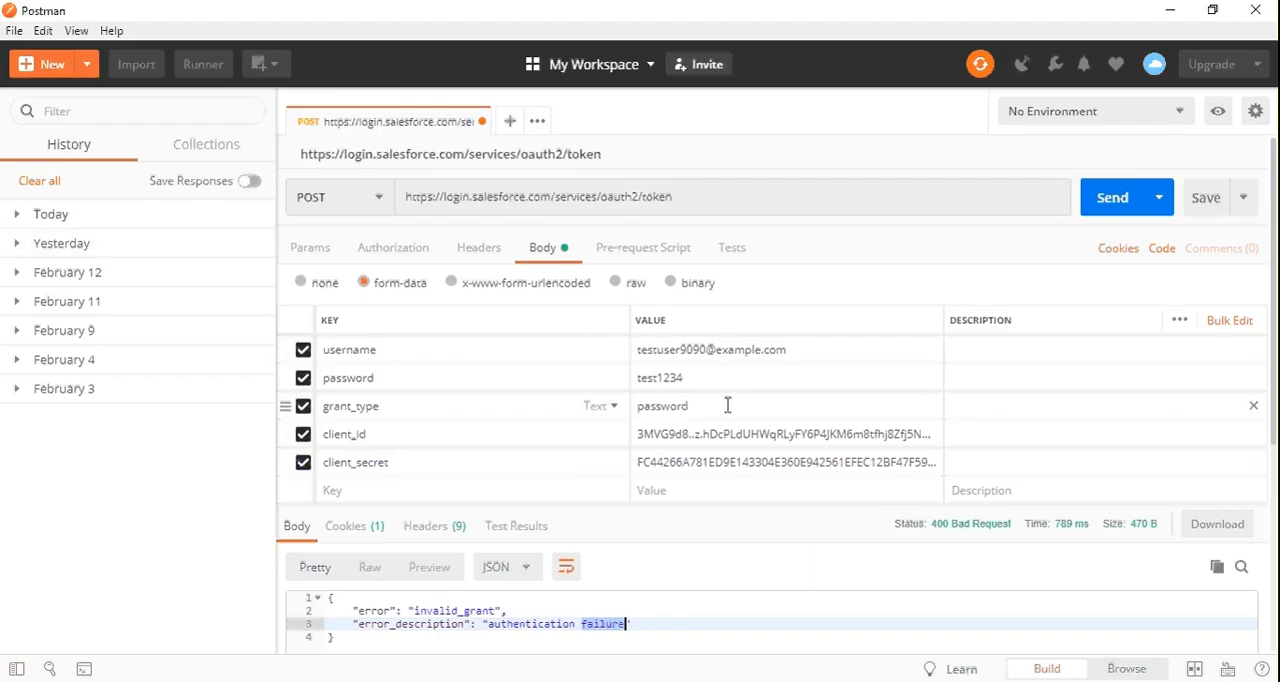
left_click(711, 377)
key("Left")
key("Left")
key("Left")
key("Left")
key("Left")
key("Left")
key("Left")
key("Right")
key("Right")
key("Right")
key("Right")
key("Right")
key("Right")
key("Right")
key("ctrl+v")
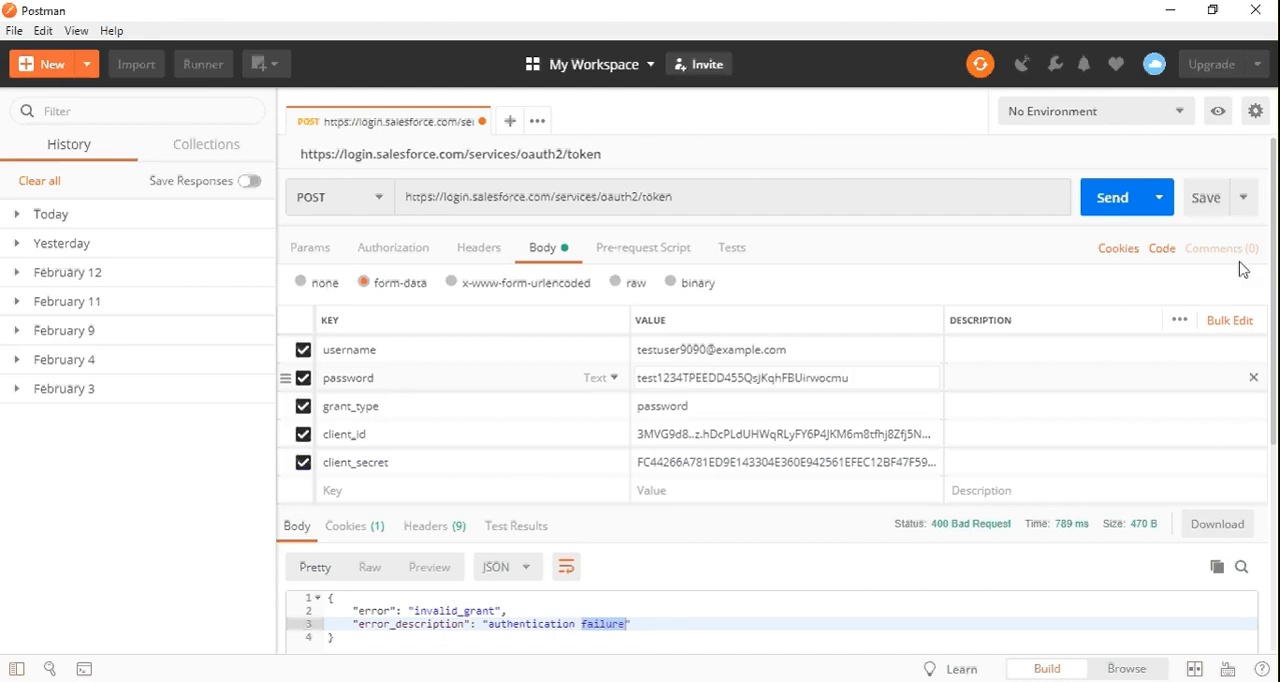
Send the OAuth token request and locate the access_token entry in the JSON response
scroll(1270, 266, "down", 1)
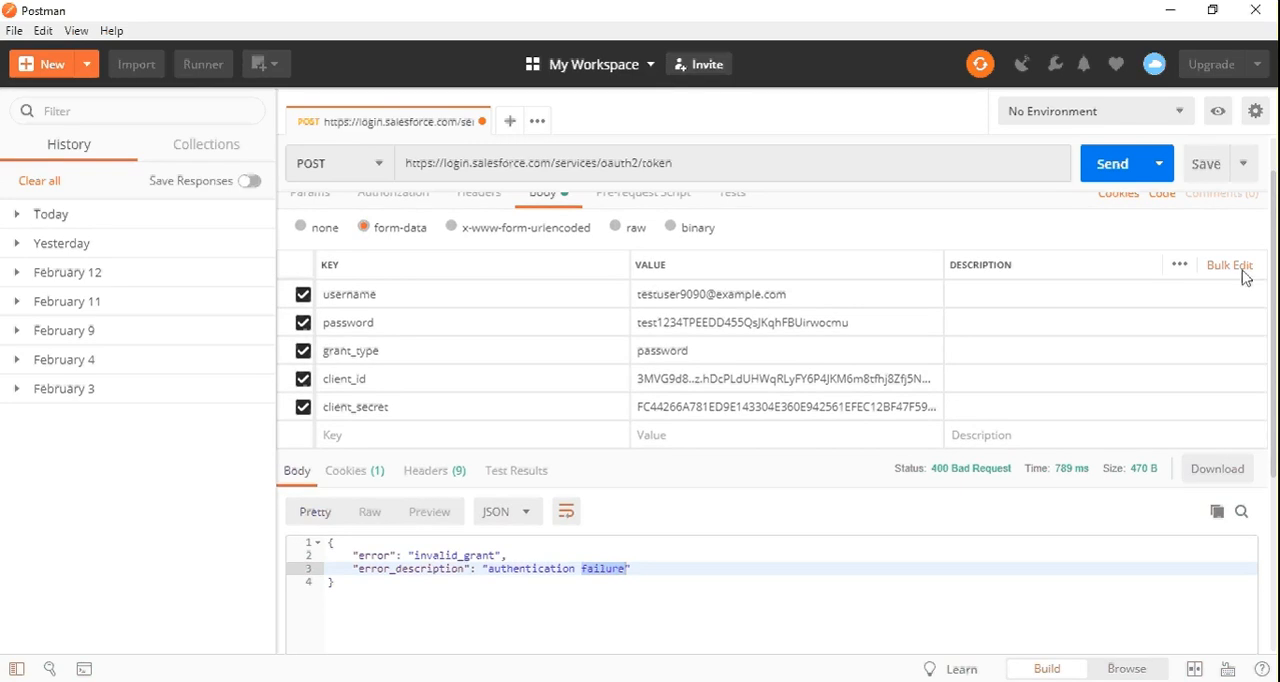
left_click(1110, 164)
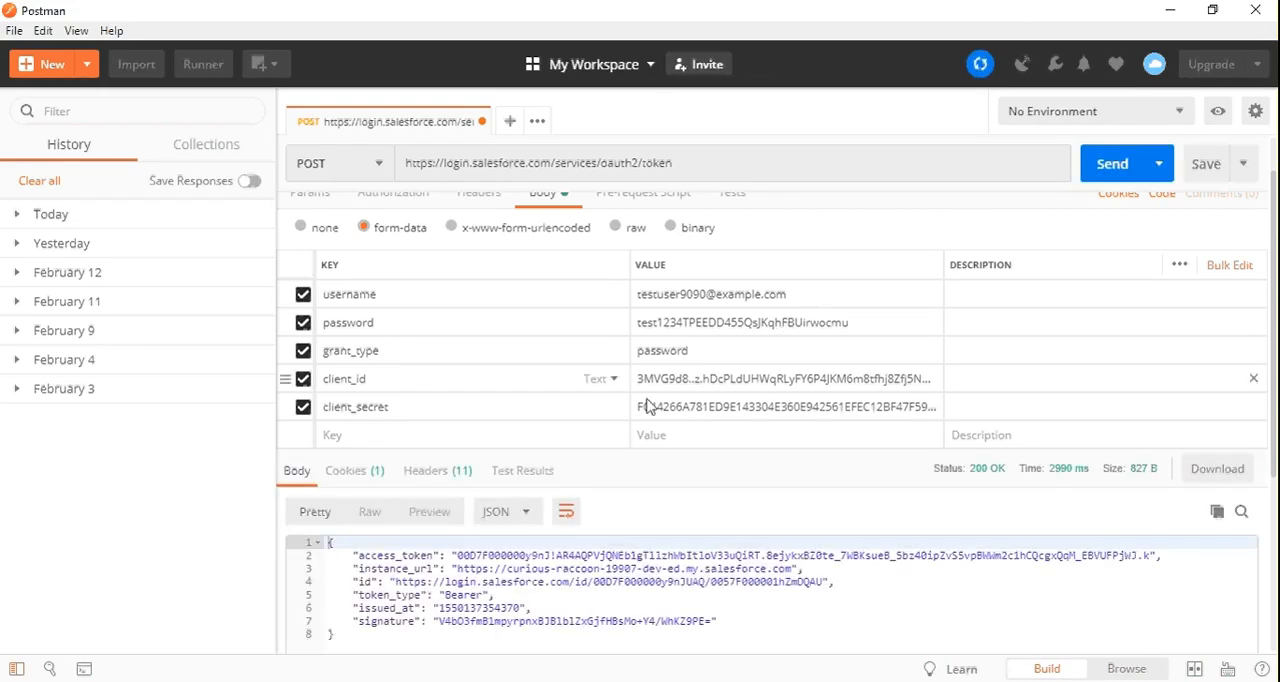
double_click(400, 556)
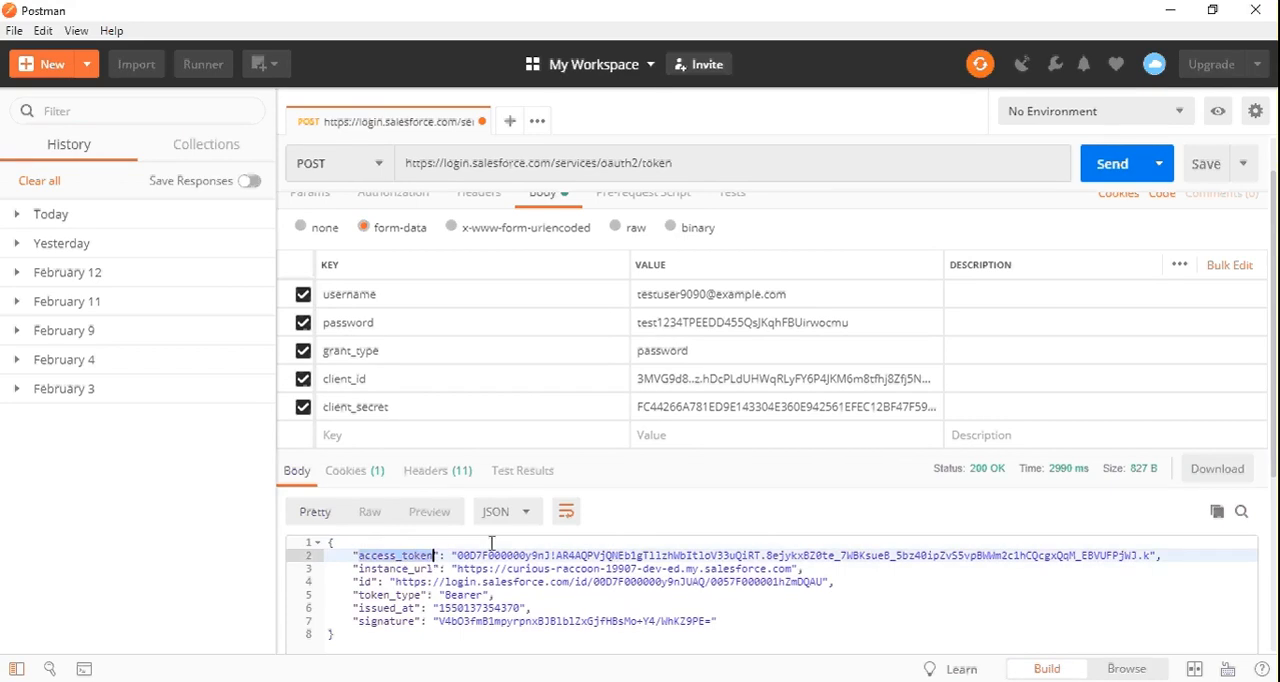
left_click(457, 555)
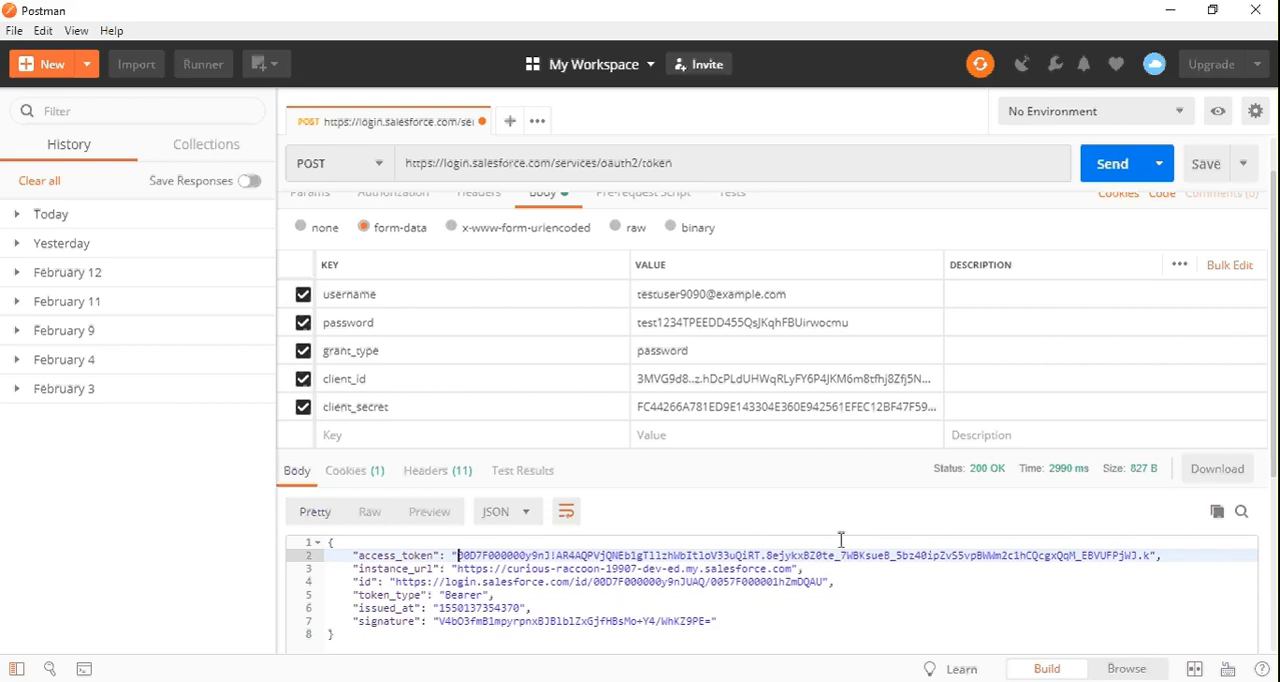
Switch to the browser, close the tutorial article's enlarged screenshot and go to the instructions on appending the token to the password
key("alt+Tab")
key("alt+Tab")
key("alt+Tab")
key("Tab")
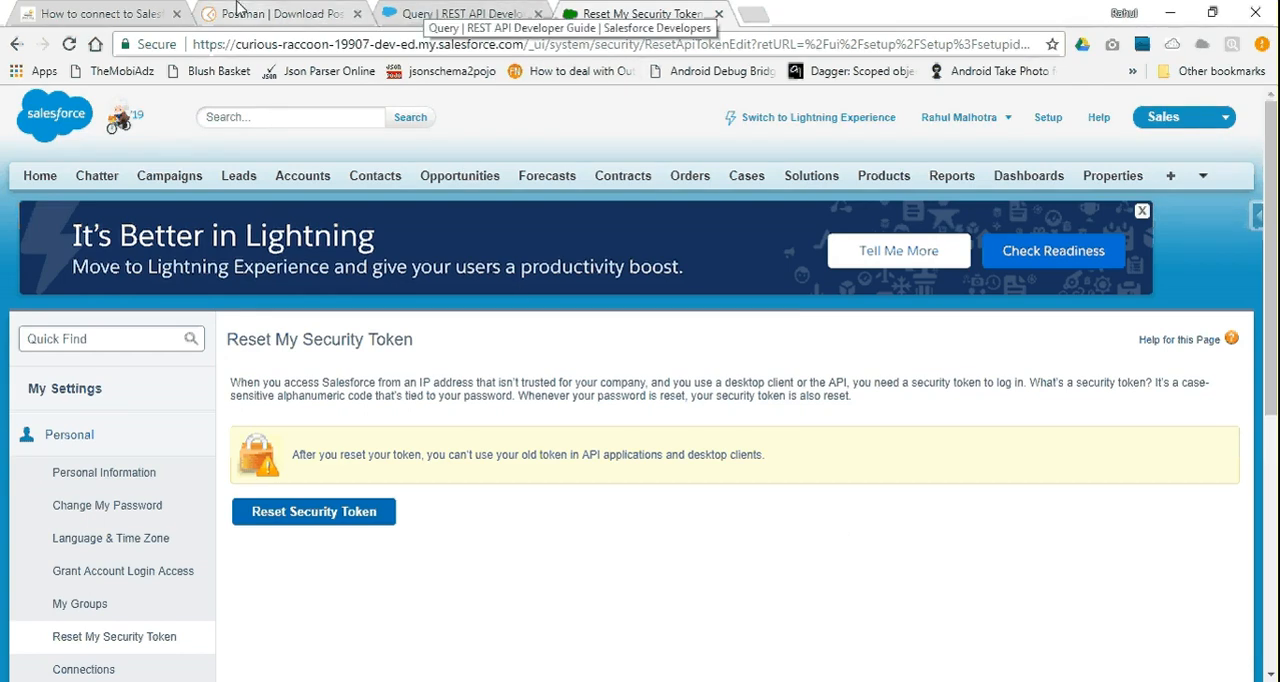
left_click(147, 8)
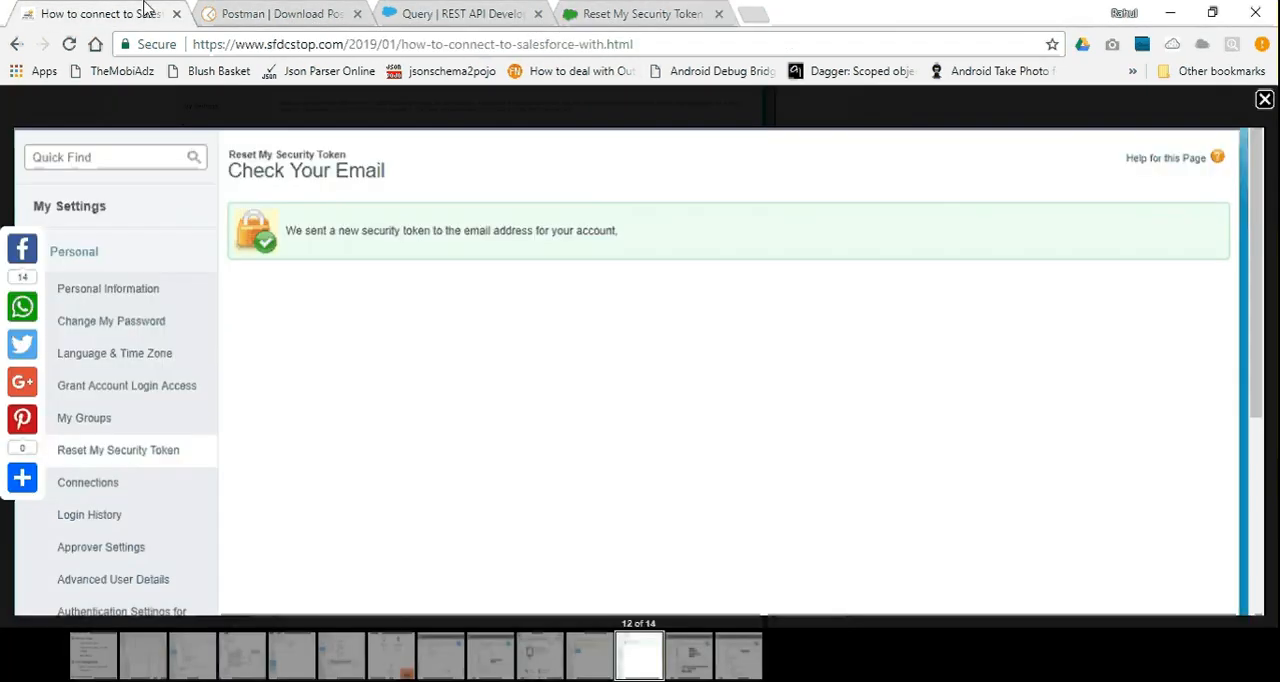
left_click(76, 107)
scroll(298, 157, "down", 5)
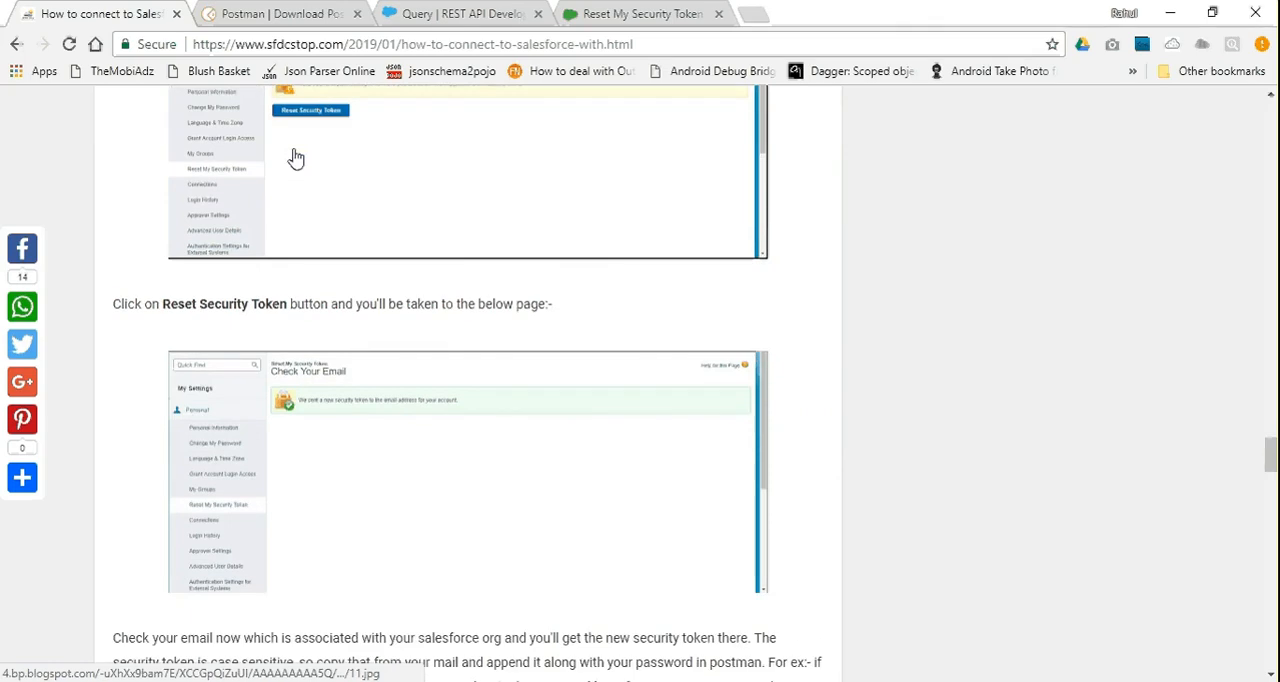
Open the REST API Developer Guide's Query page and review its description and URI formats
left_click(421, 16)
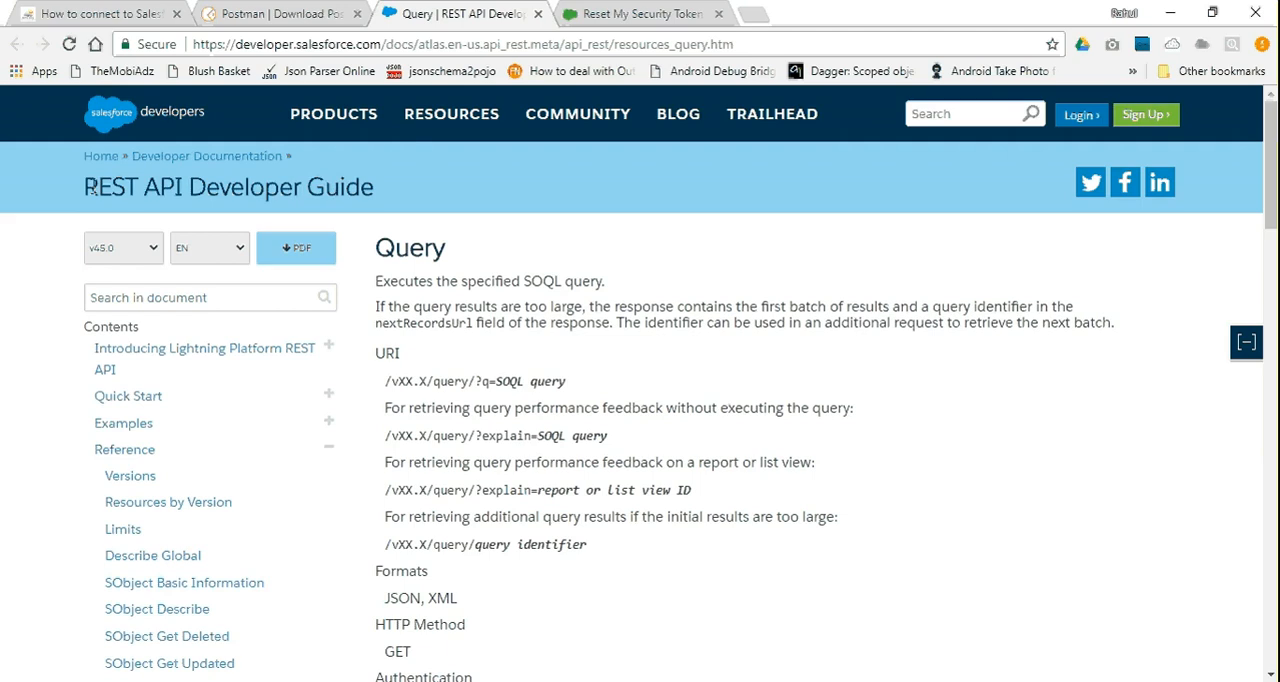
left_click_drag(88, 187, 410, 200)
left_click(410, 200)
scroll(518, 256, "down", 1)
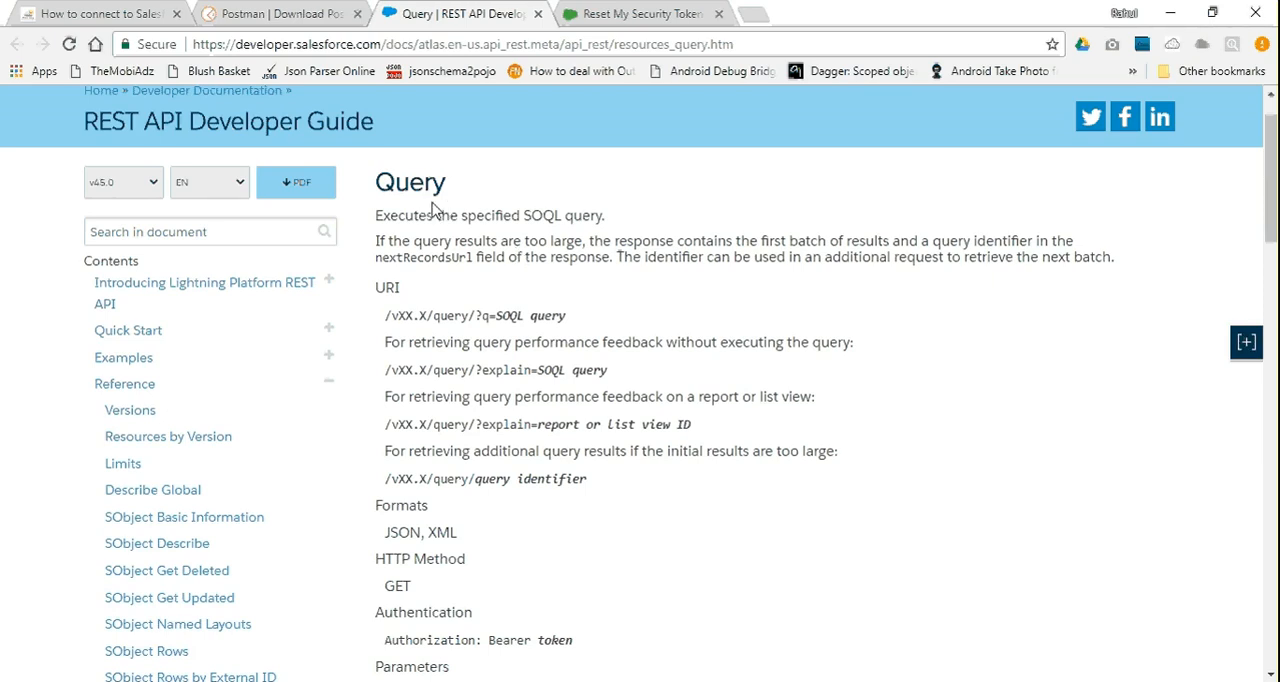
scroll(432, 209, "up", 1)
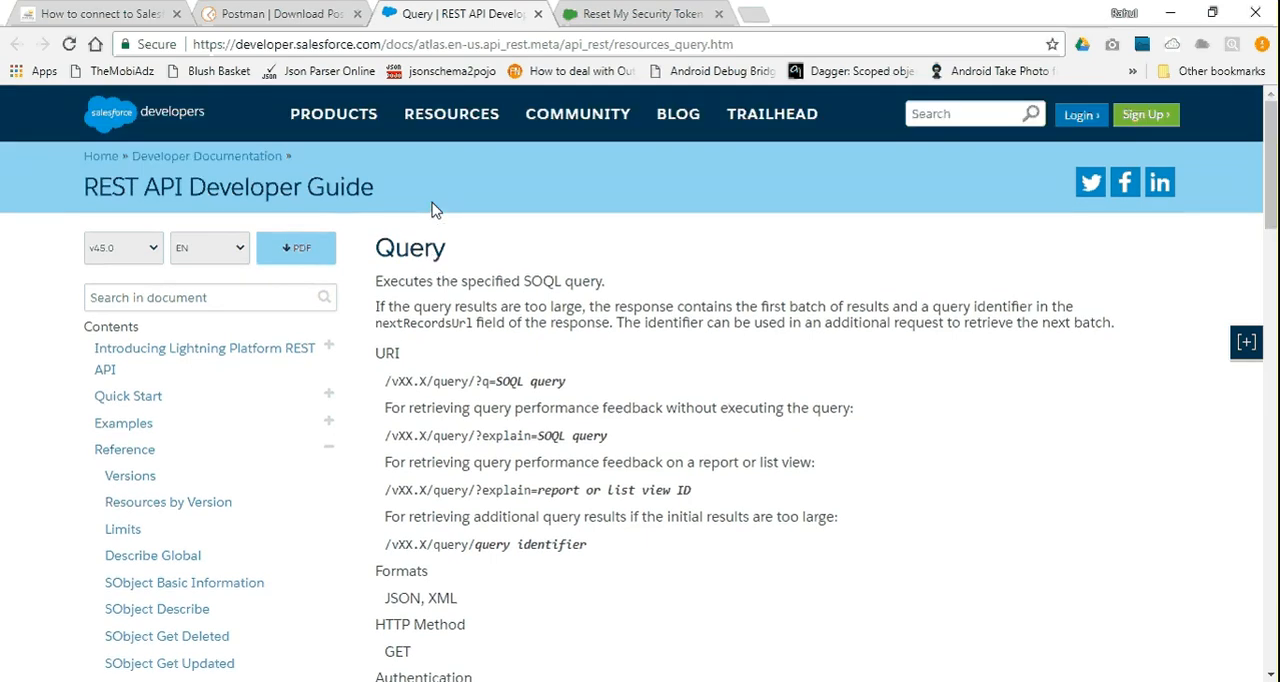
scroll(431, 205, "down", 2)
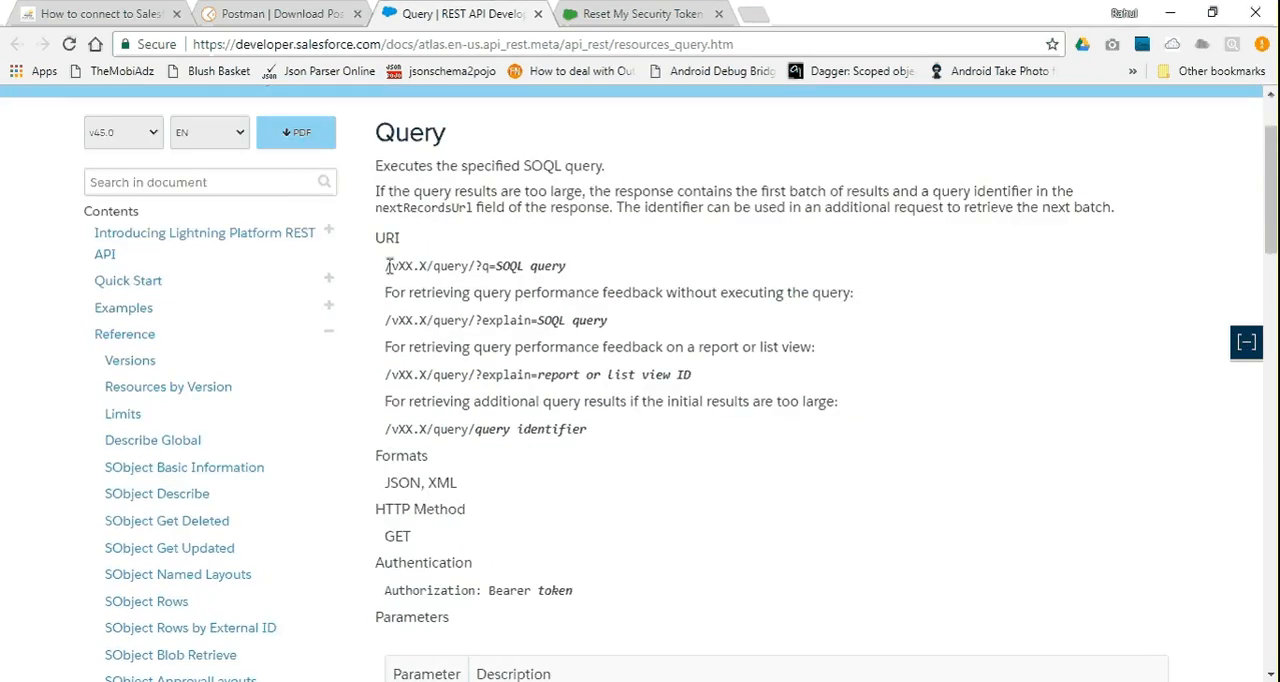
Copy the article's v42.0 account query URL (SELECT+Name,Type+FROM+Account) and paste it as the URL of a new GET request in Postman
left_click(100, 12)
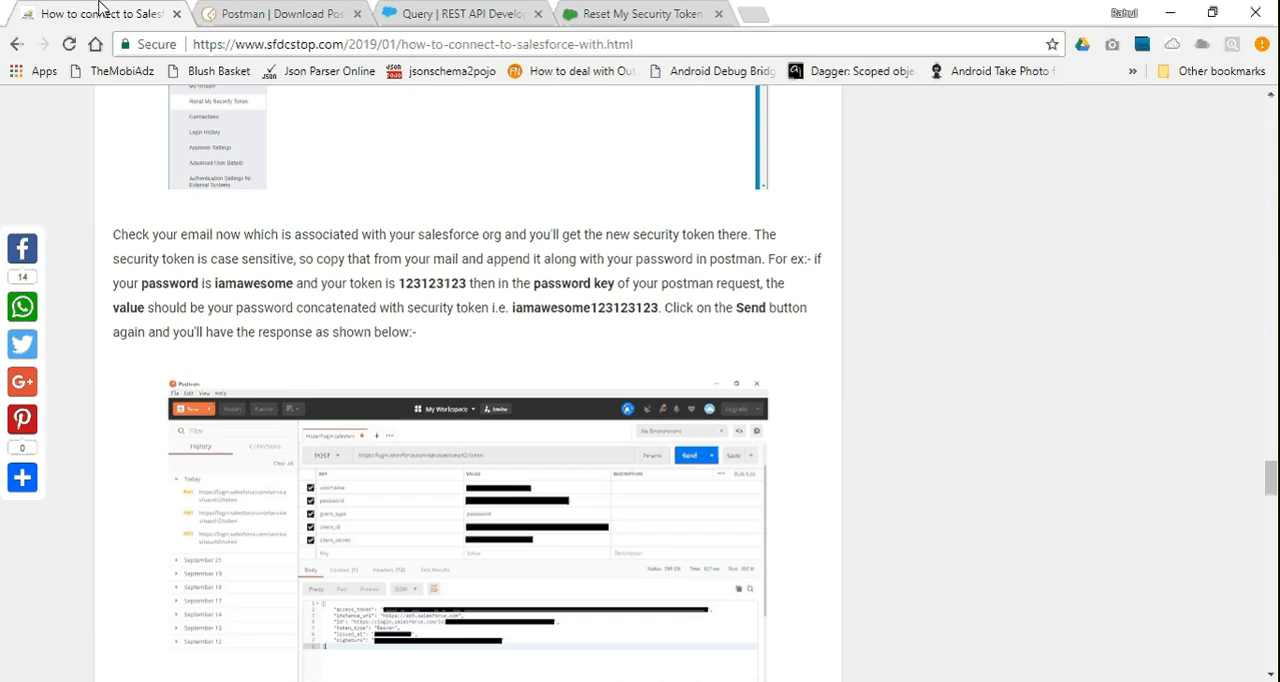
scroll(345, 265, "down", 10)
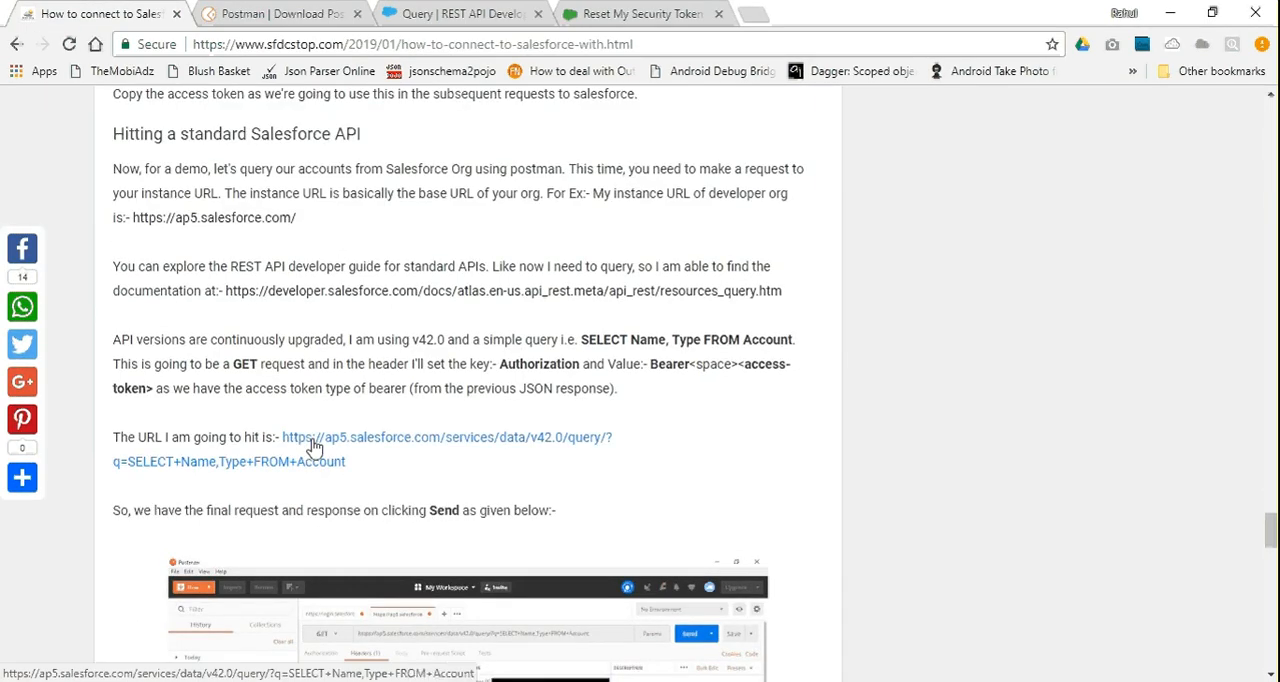
right_click(313, 447)
left_click(404, 551)
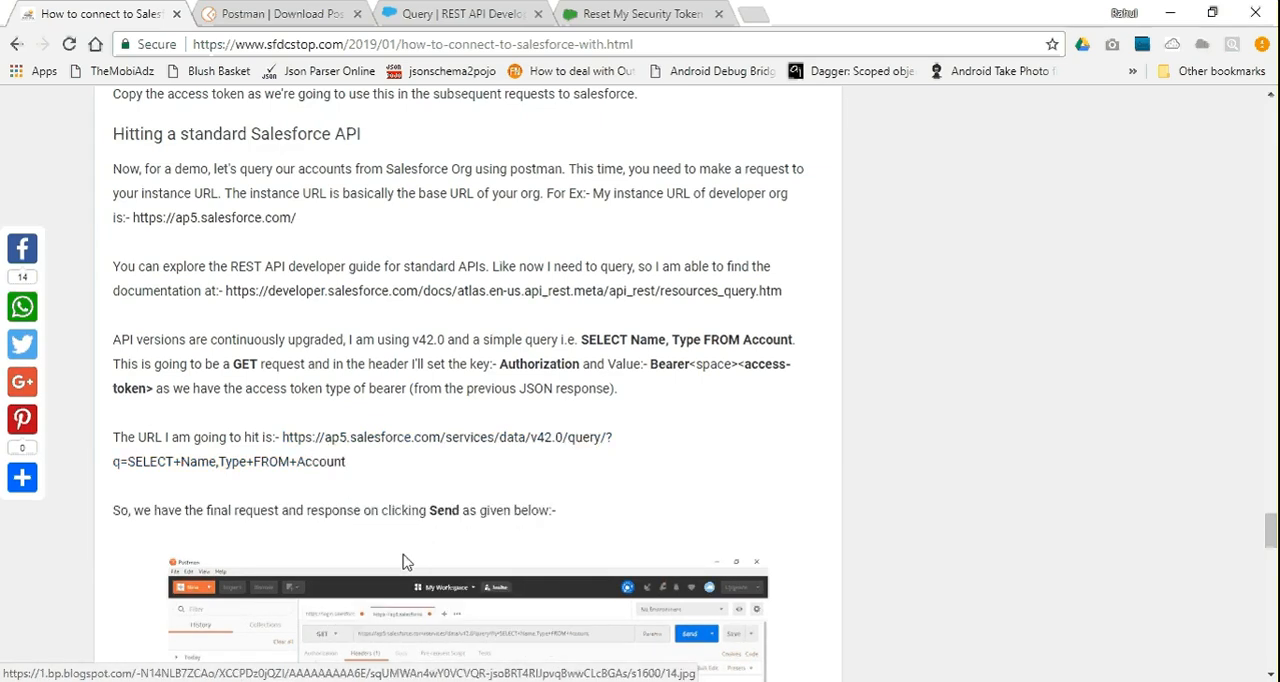
key("alt+Tab")
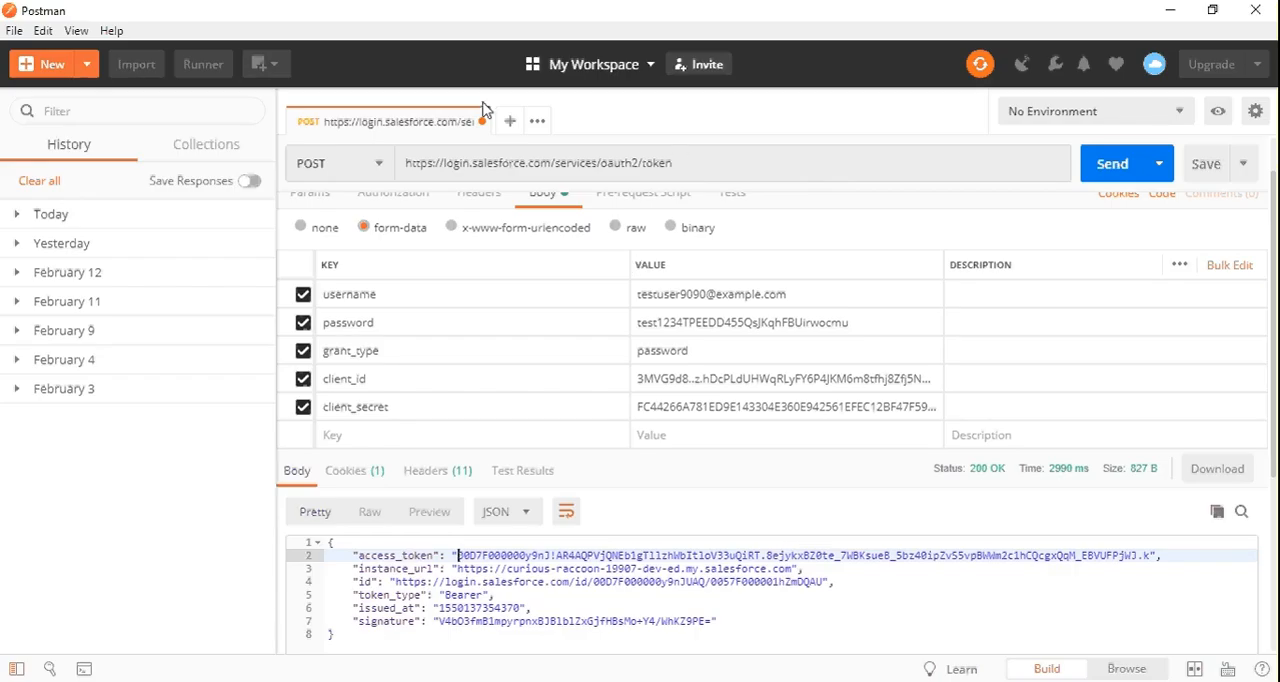
left_click(509, 121)
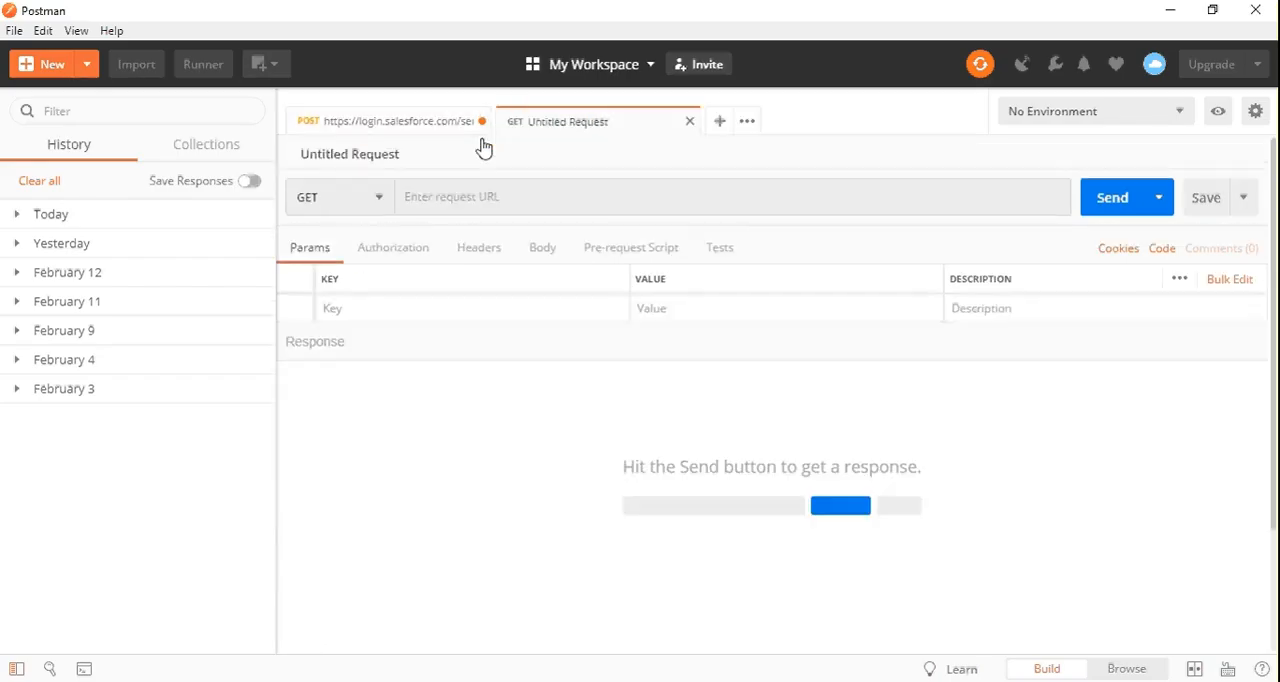
left_click(443, 197)
key("ctrl+v")
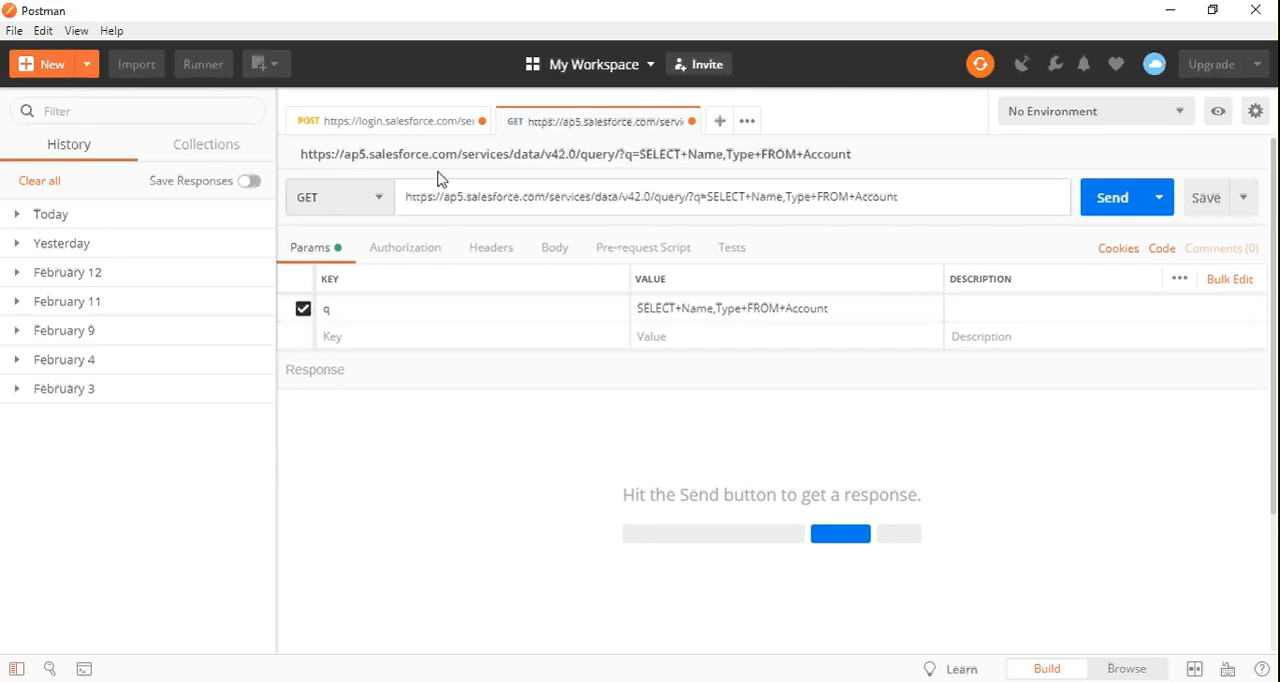
key("alt+Tab")
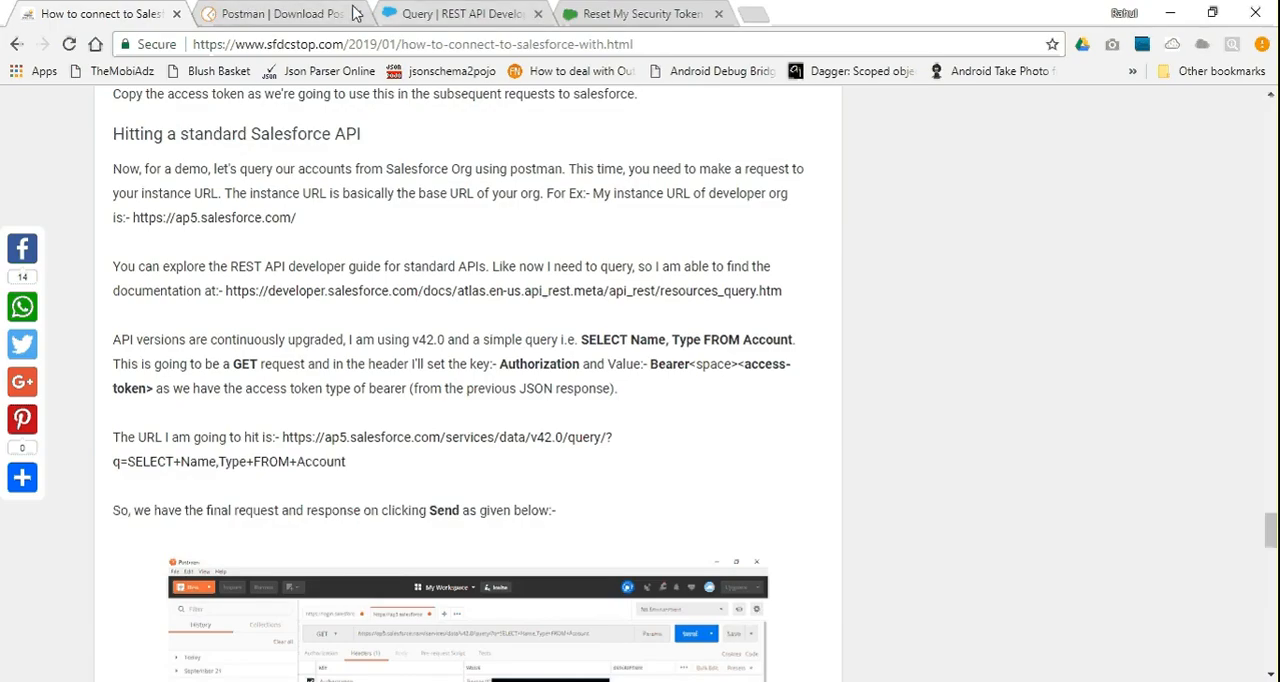
left_click(392, 12)
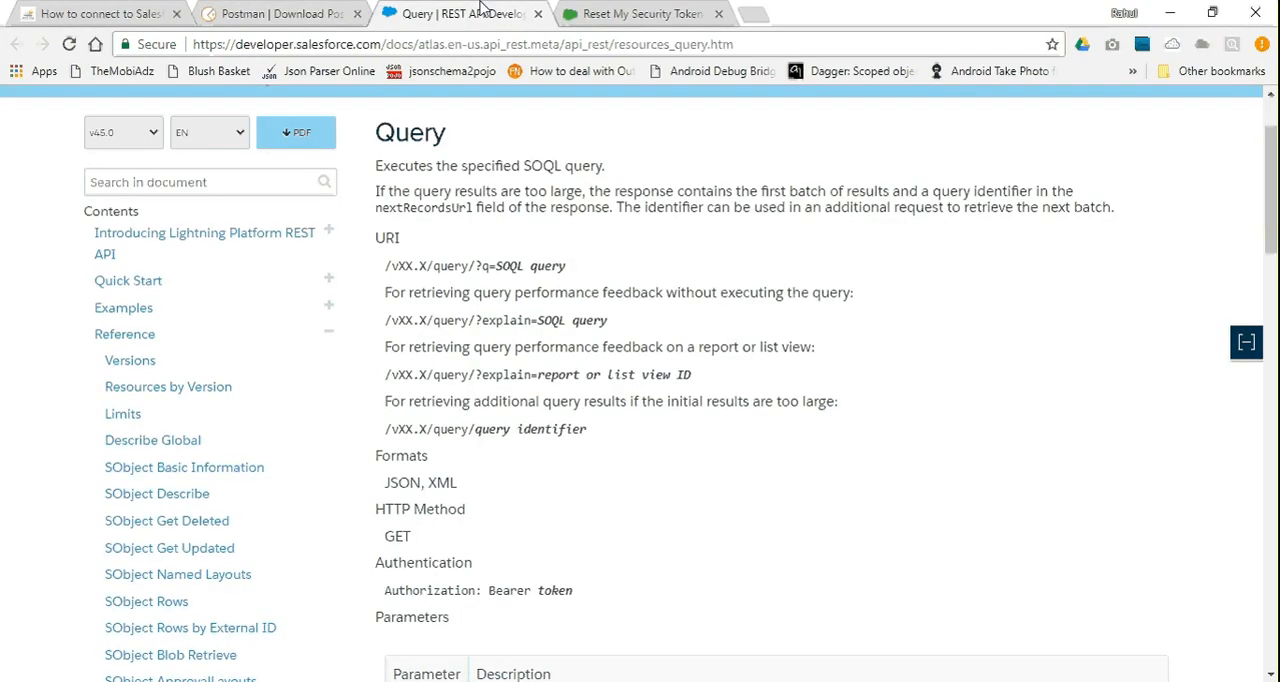
left_click(625, 13)
left_click_drag(527, 44, 128, 47)
key("alt+Tab")
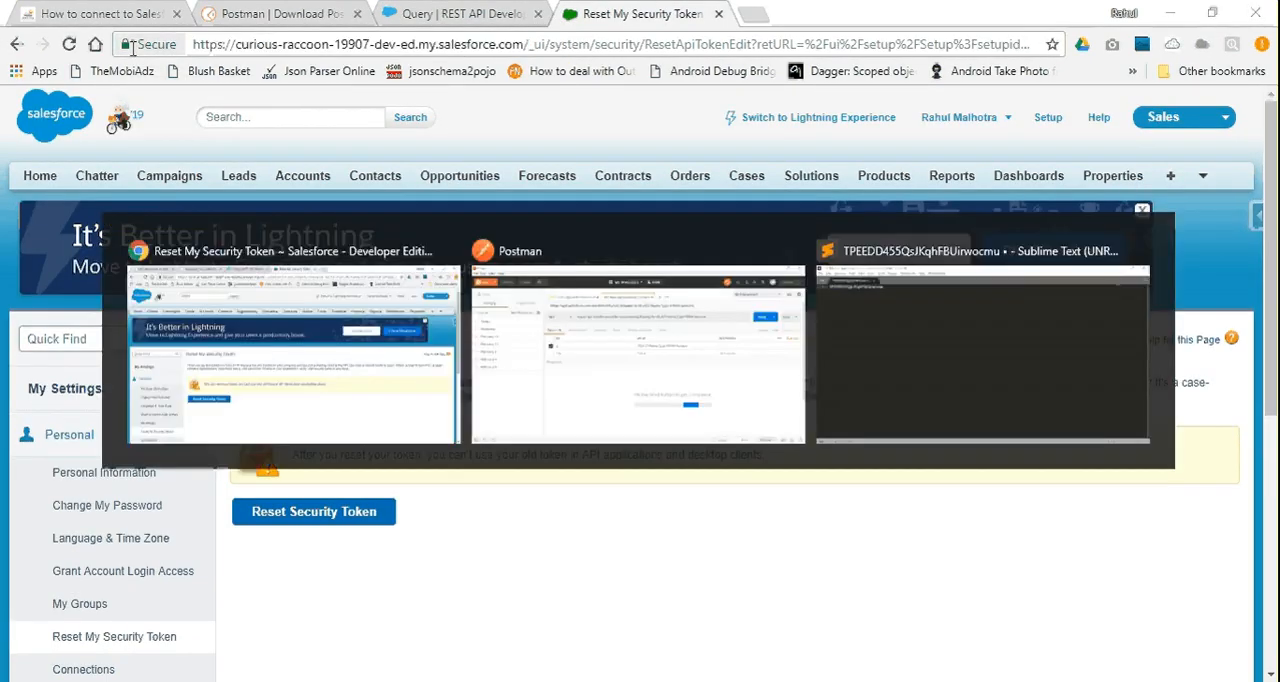
left_click_drag(550, 197, 305, 197)
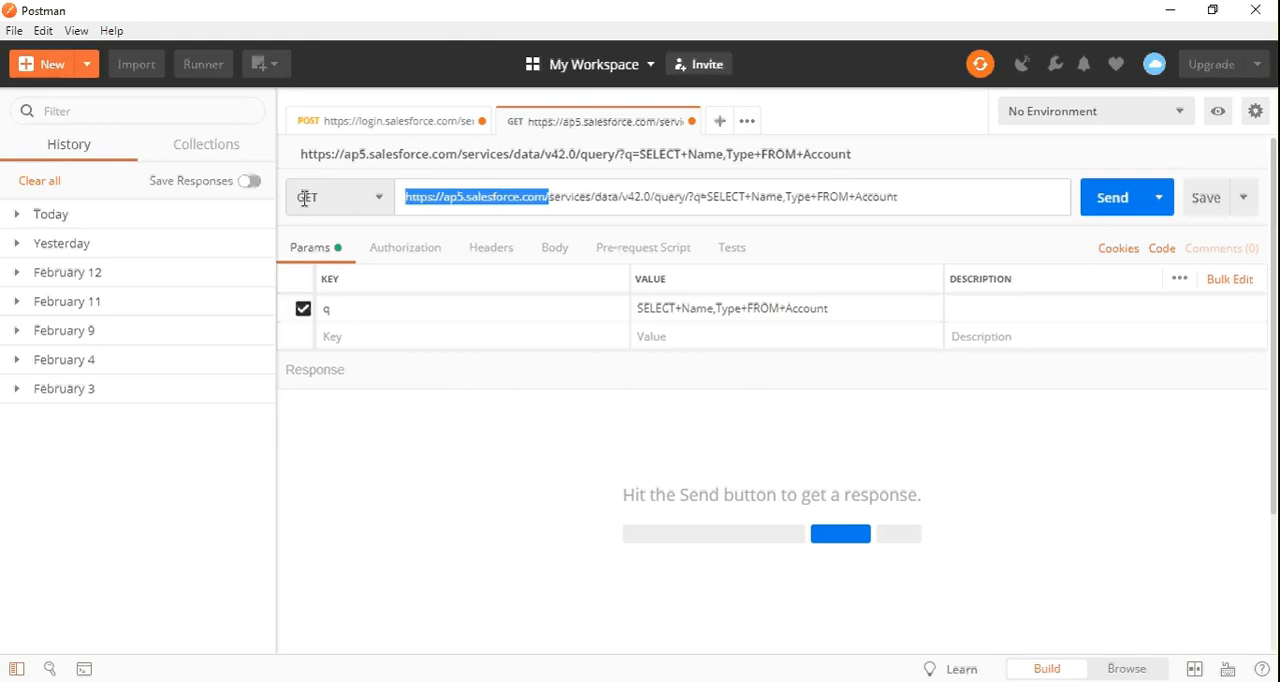
key("ctrl+v")
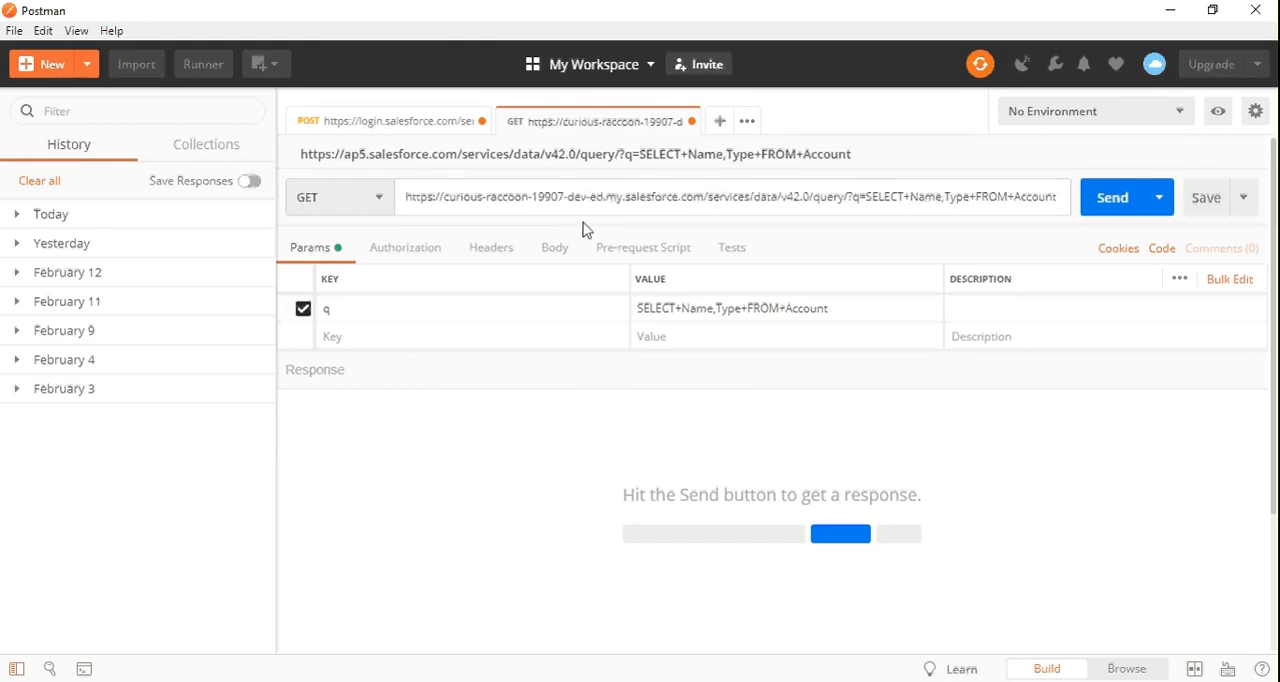
Examine the services, data, version and query segments of the GET request URL
double_click(729, 198)
double_click(764, 197)
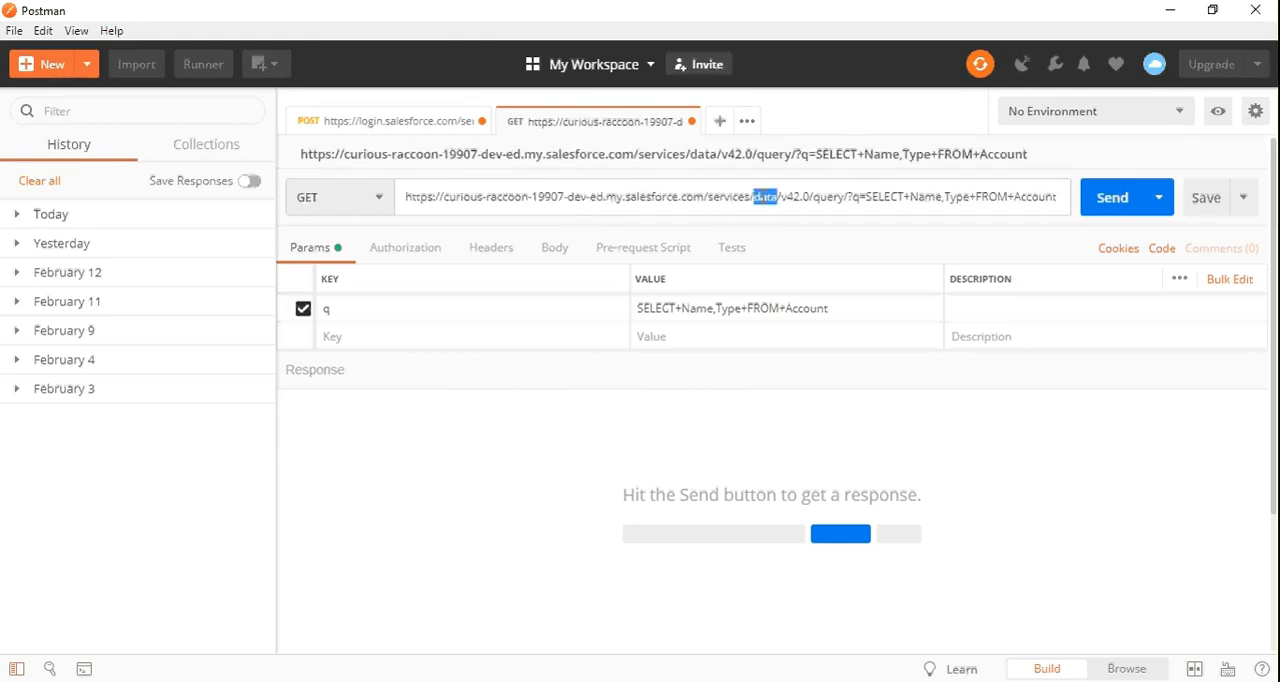
double_click(795, 198)
double_click(828, 198)
left_click_drag(830, 200, 897, 197)
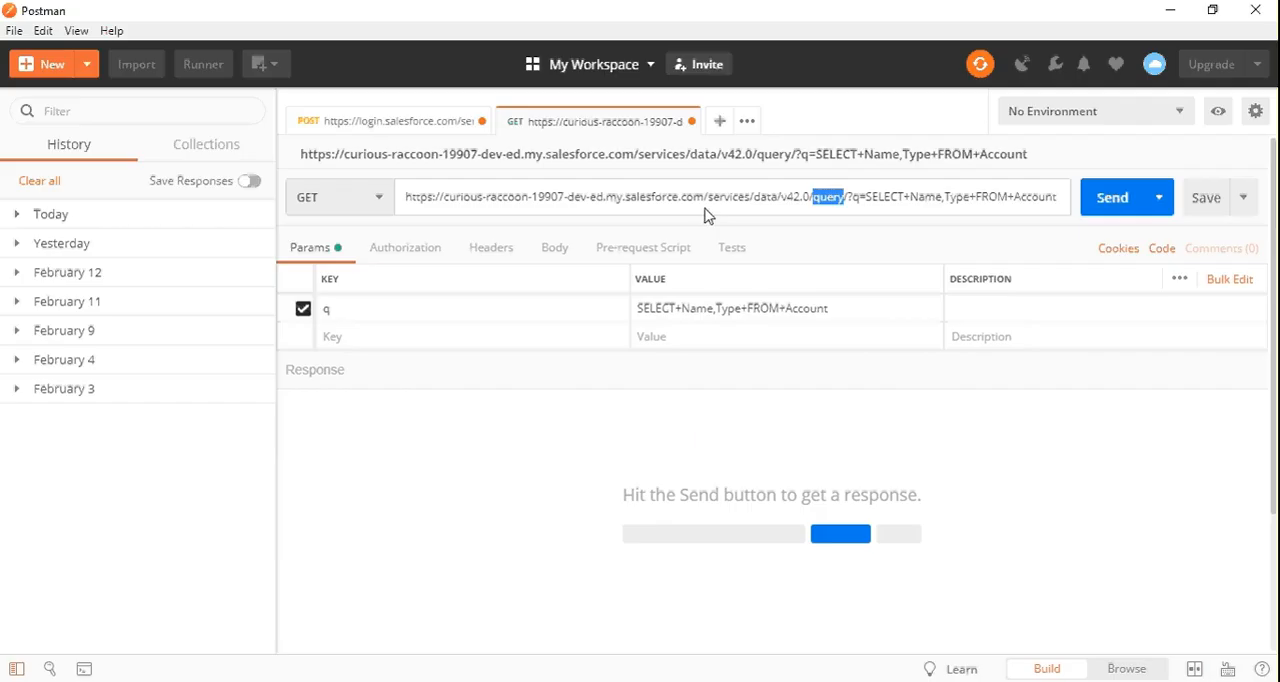
left_click(583, 196)
double_click(731, 196)
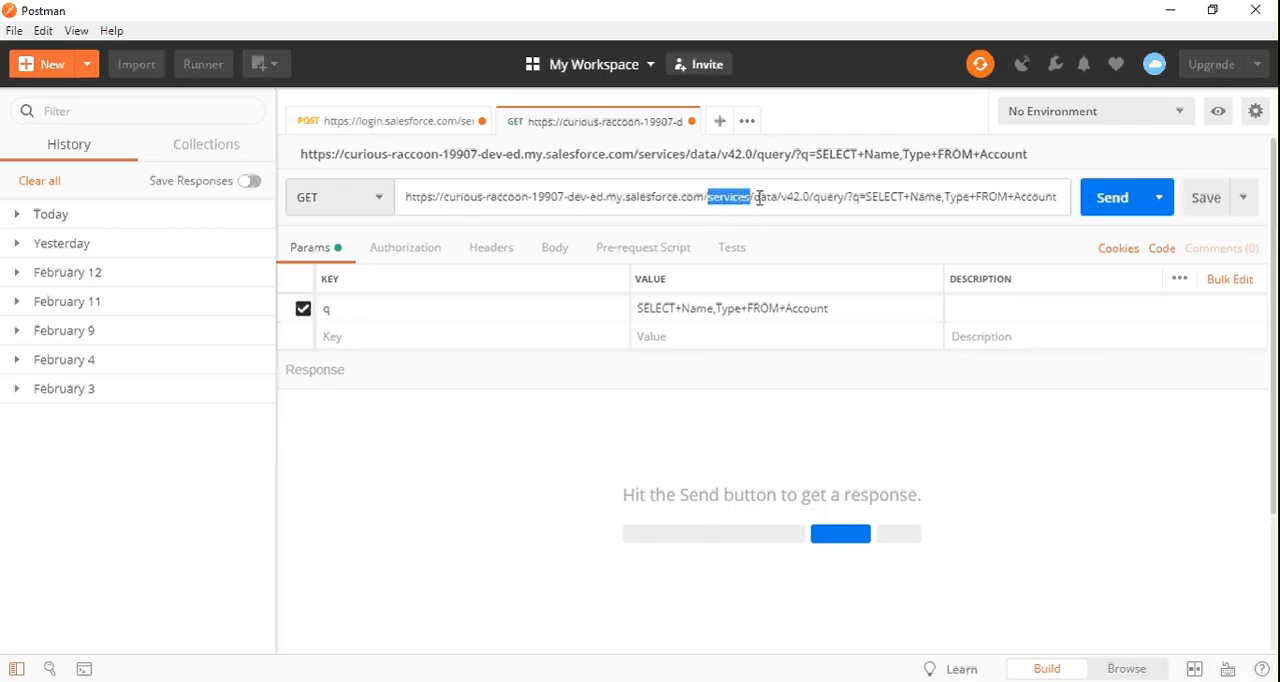
double_click(763, 197)
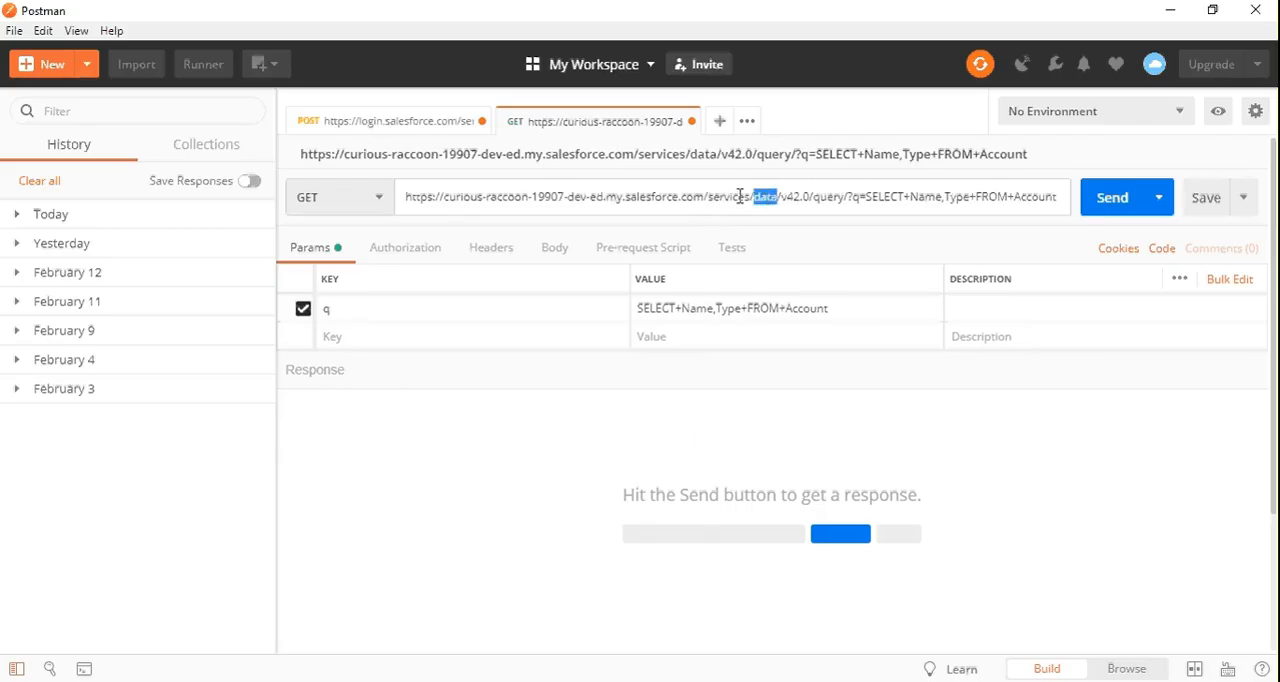
double_click(740, 196)
Return to the developer guide's Query page in the browser and examine the /vXX.X/query/?q=SOQL query URI format
key("alt+Tab")
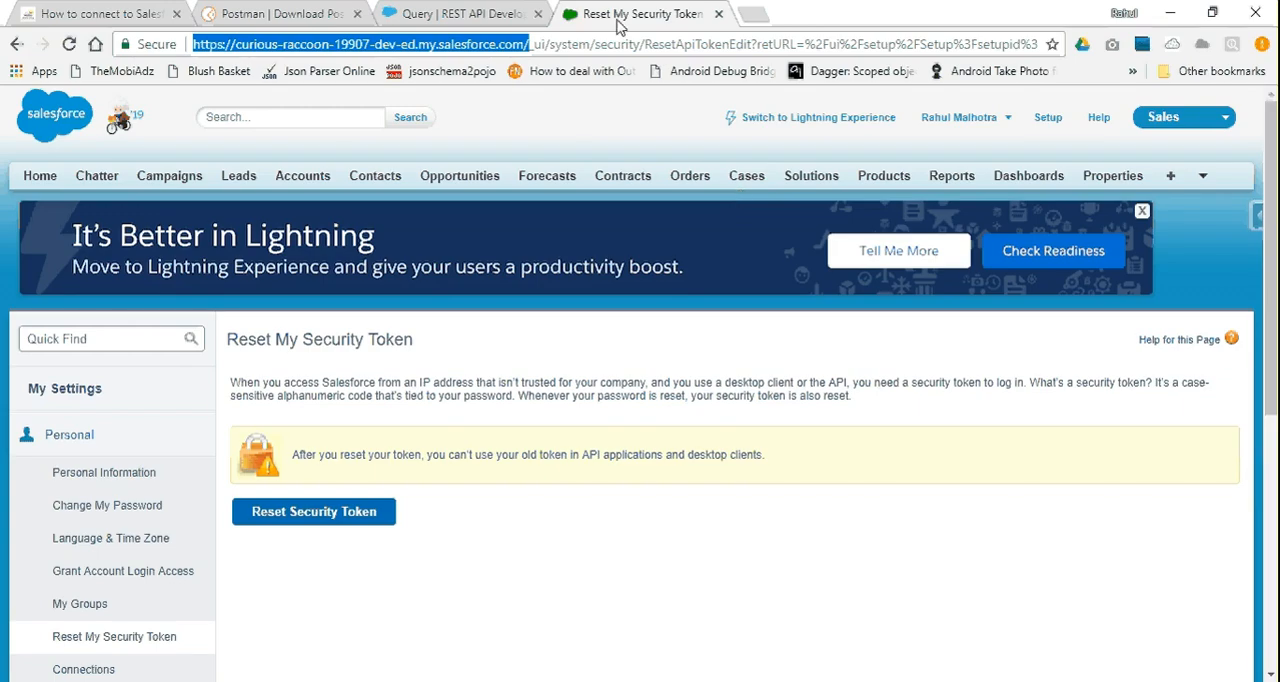
left_click(470, 13)
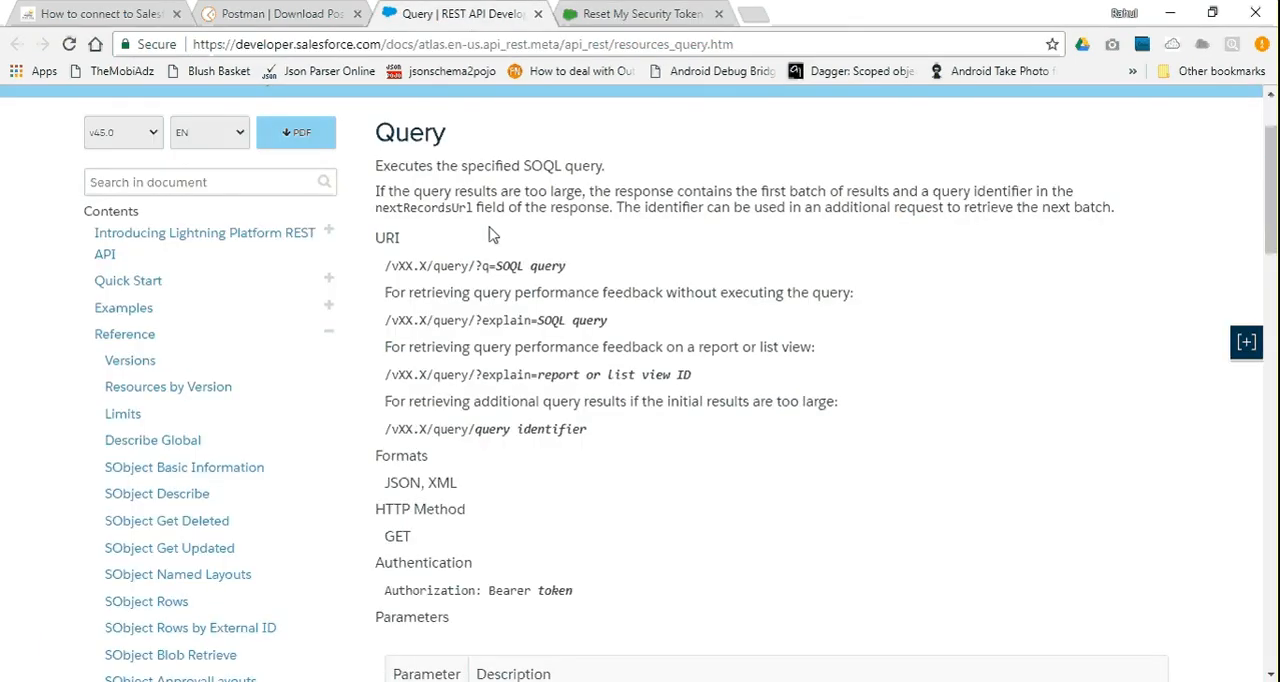
scroll(460, 240, "up", 1)
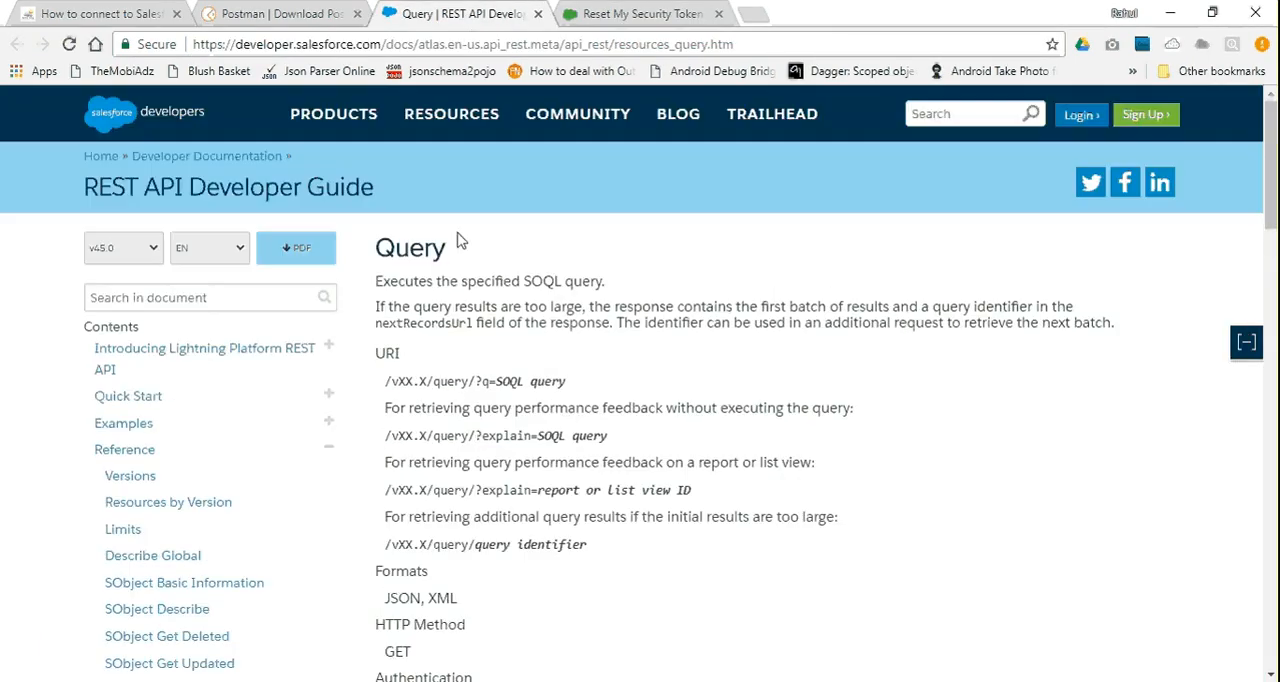
scroll(460, 240, "down", 1)
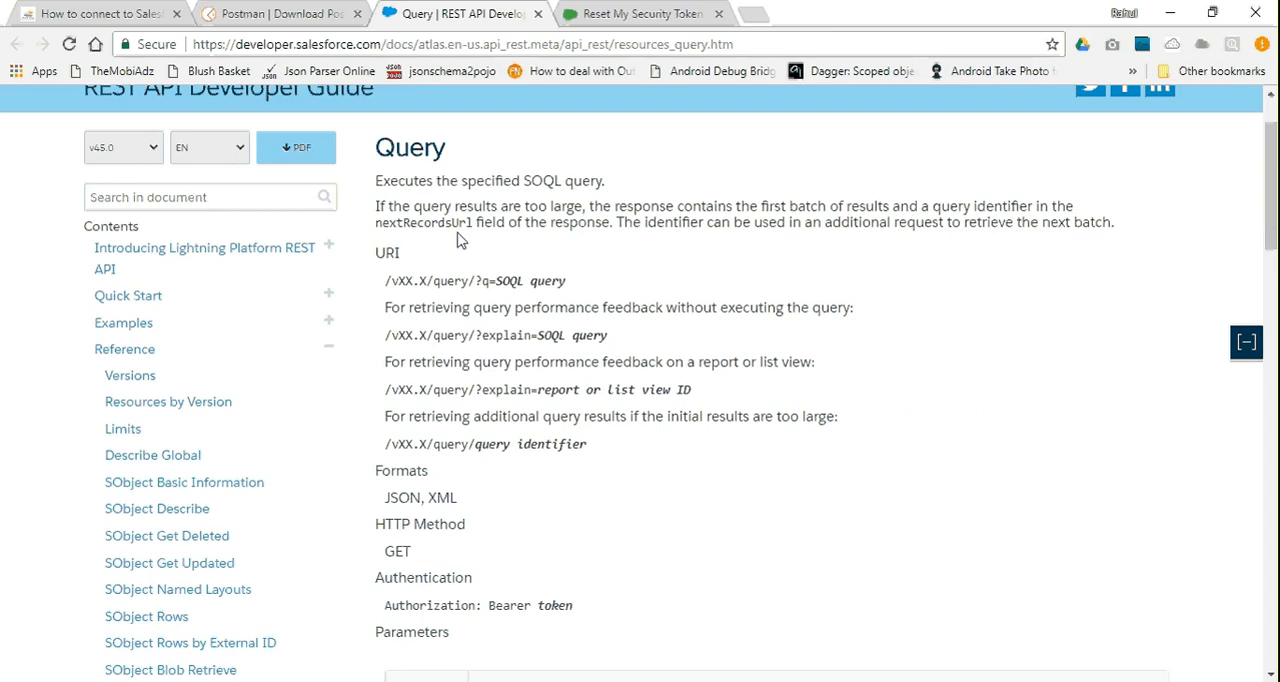
left_click_drag(391, 282, 495, 285)
double_click(441, 283)
left_click(490, 284)
left_click_drag(502, 281, 607, 289)
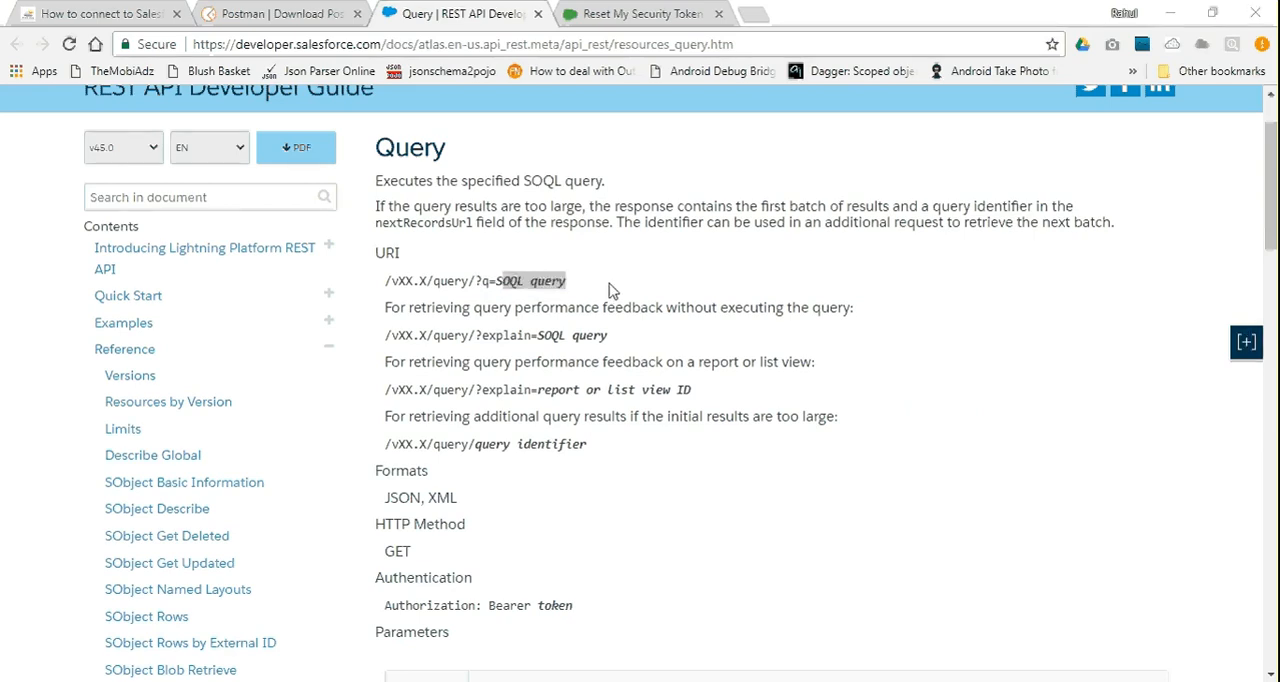
Switch back to Postman and examine the version and query segments of the GET request URL and its q parameter
key("alt+Tab")
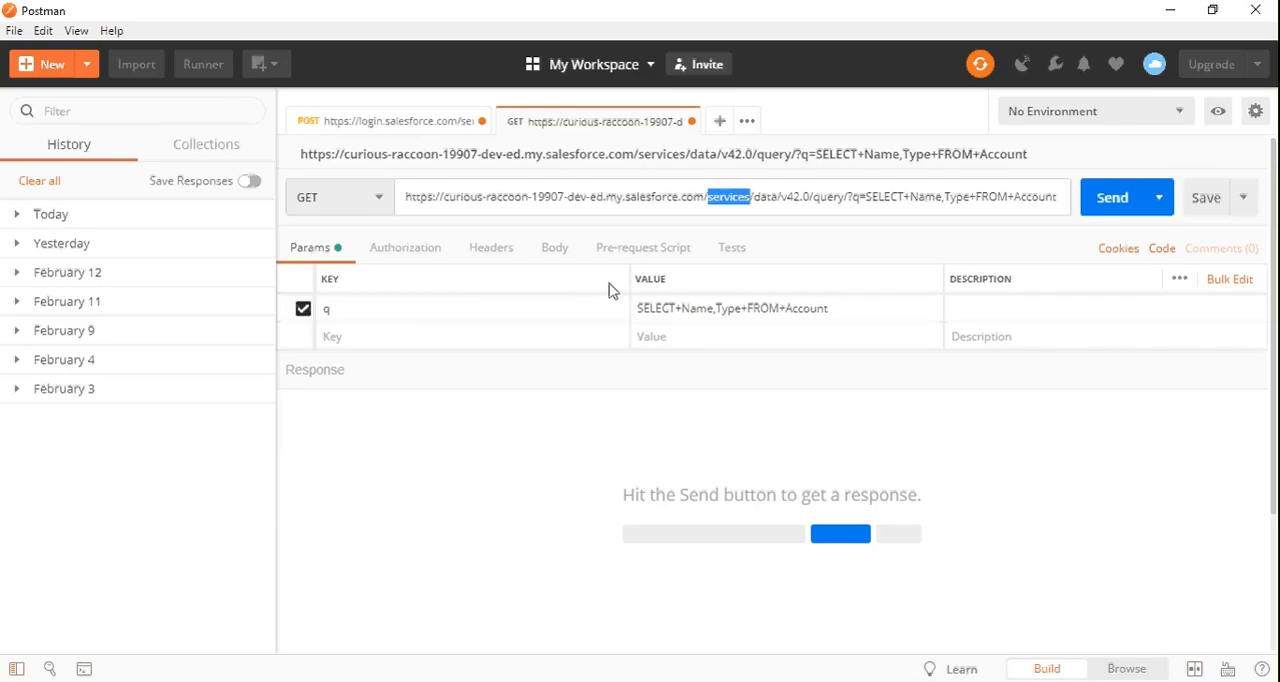
left_click(761, 197)
double_click(790, 197)
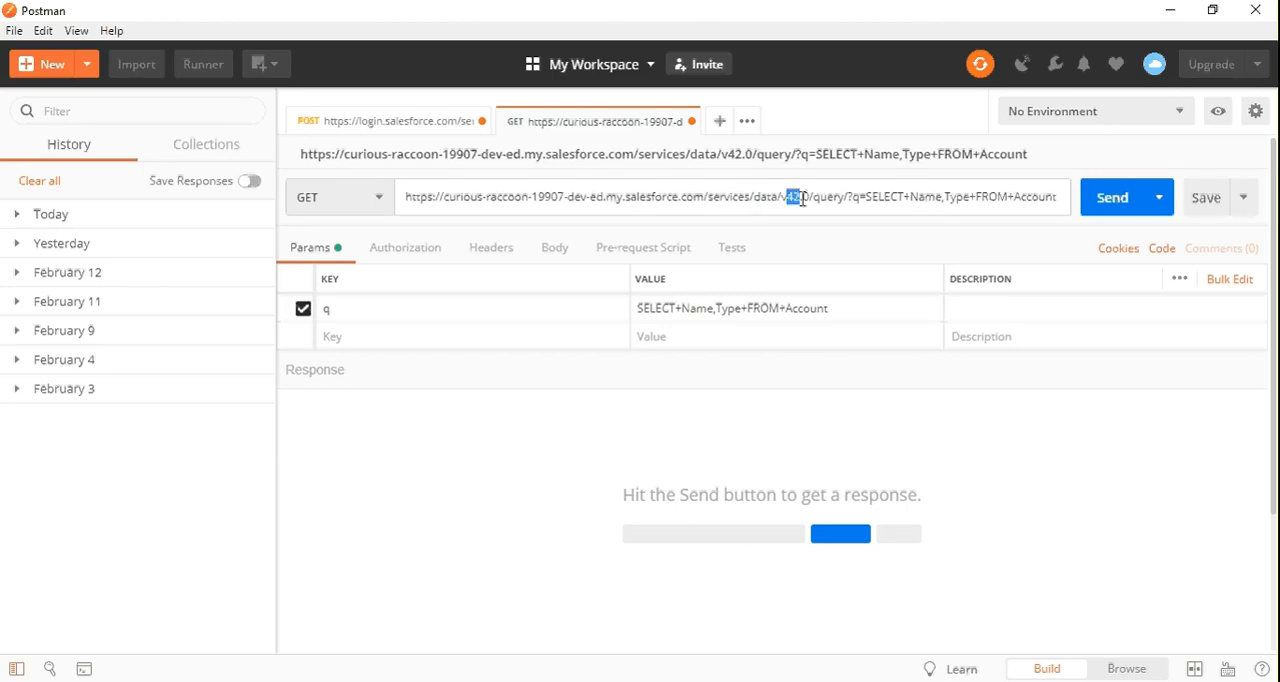
left_click(824, 199)
left_click(359, 308)
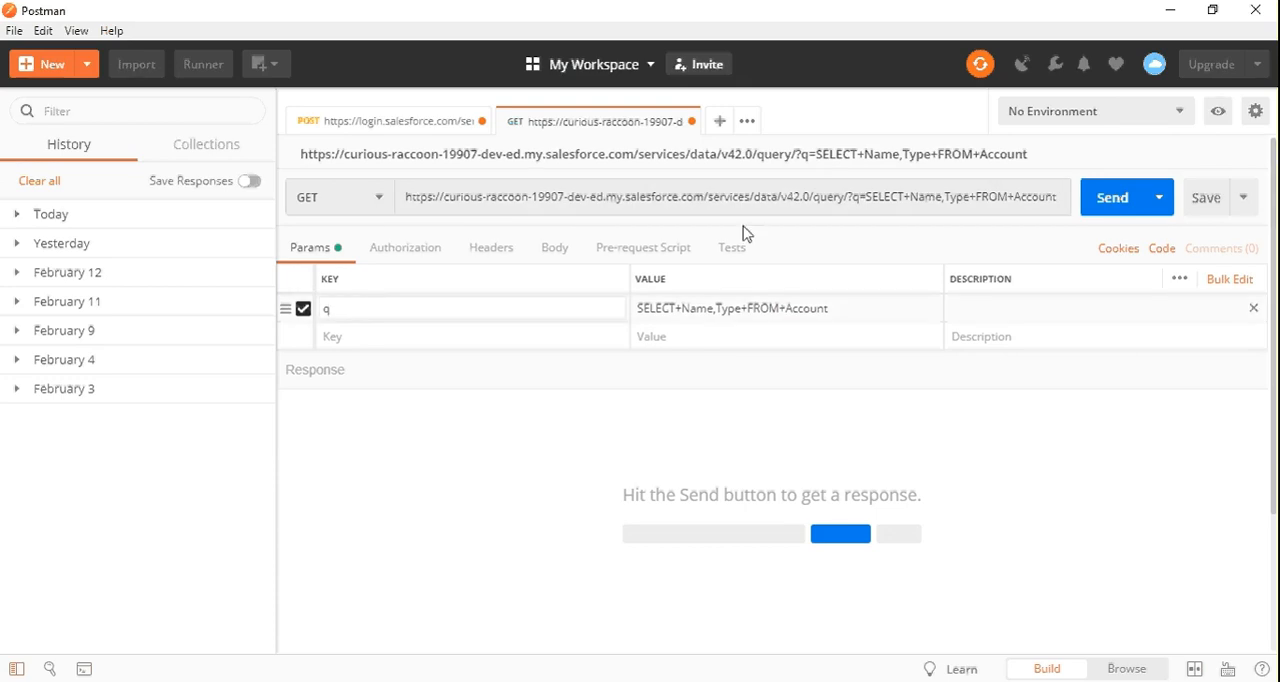
left_click(872, 197)
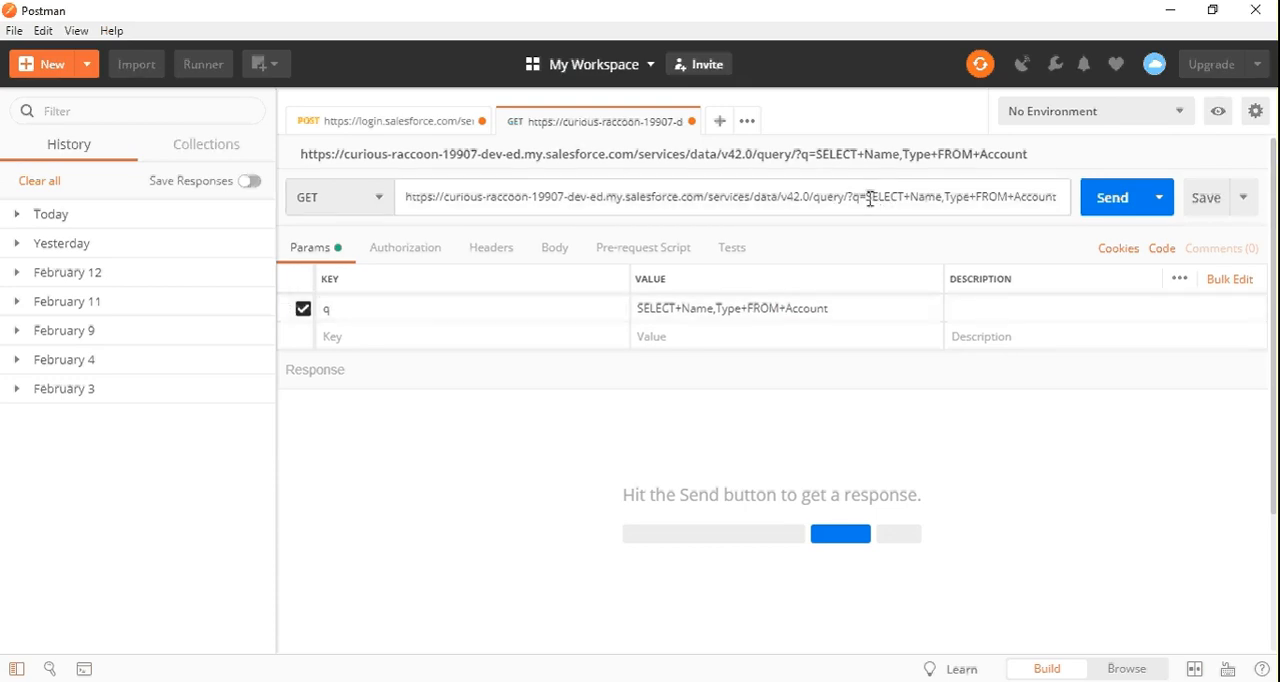
Examine the SOQL statement SELECT+Name,Type+FROM+Account in the GET request URL and in the q parameter's value
left_click_drag(868, 198, 955, 201)
key("shift+Right")
key("shift+Right")
key("shift+Right")
key("shift+Right")
key("shift+Right")
key("shift+Right")
key("shift+Right")
key("shift+Right")
key("shift+Right")
key("shift+Right")
key("shift+Right")
key("shift+Right")
key("shift+Right")
key("shift+Right")
key("shift+Right")
key("shift+Right")
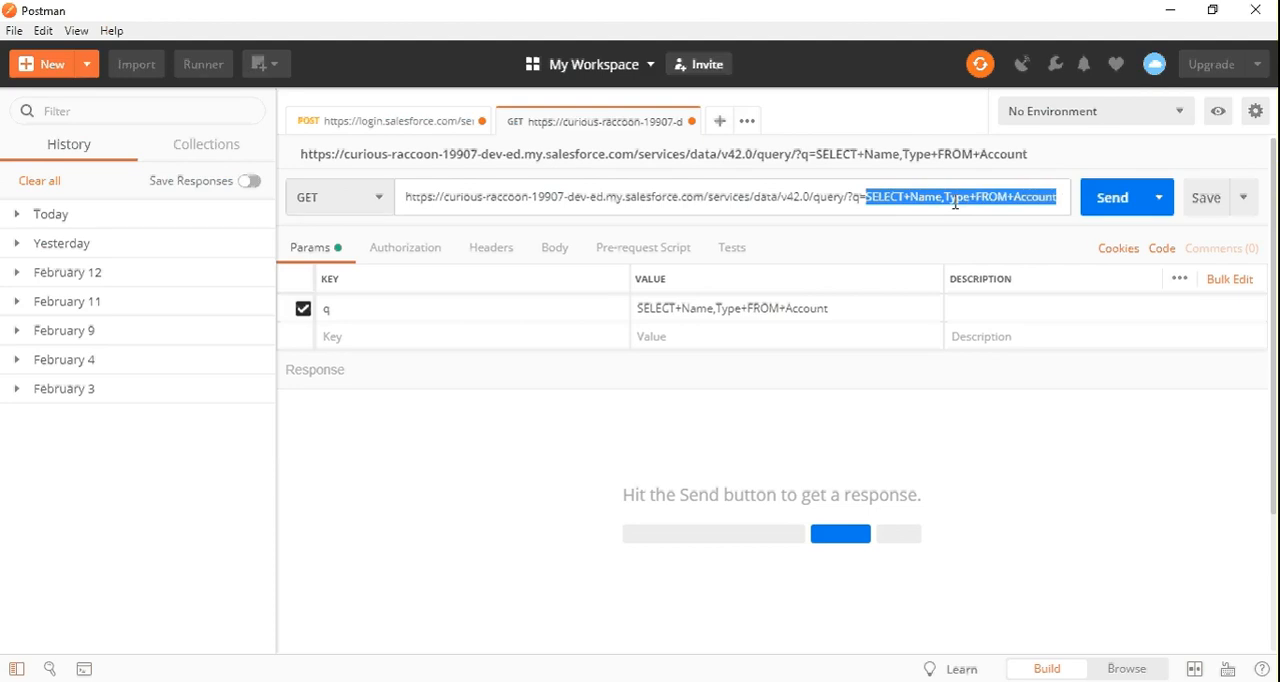
left_click(926, 199)
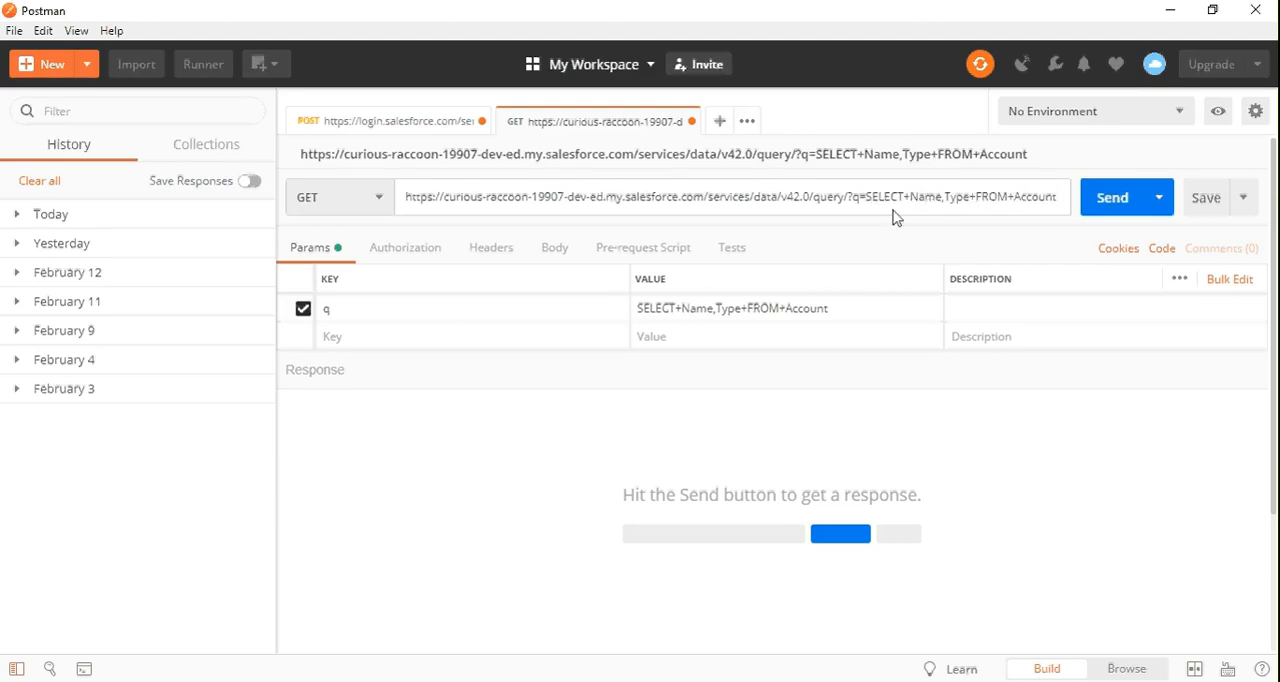
key("Right")
key("Right")
key("Right")
key("Right")
key("Right")
key("Right")
key("Right")
key("Right")
key("Right")
key("Left")
key("Left")
key("Left")
key("Left")
key("Left")
key("Left")
key("Left")
key("Left")
key("Left")
key("Left")
key("Left")
key("Right")
key("Right")
key("Right")
key("Right")
key("Right")
key("Right")
key("Right")
key("Right")
key("Right")
key("Right")
key("Right")
key("Right")
key("Right")
key("Right")
key("Right")
key("Right")
key("Right")
key("Right")
key("Right")
key("Right")
left_click(869, 308)
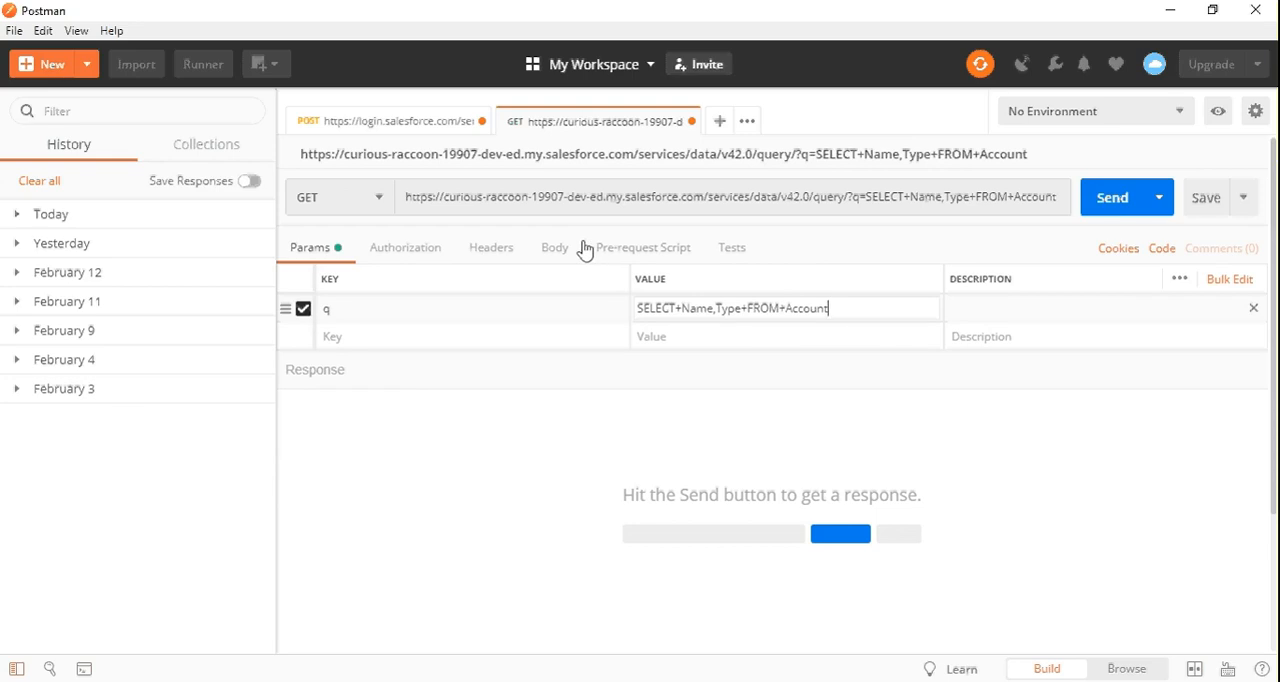
Copy the complete access_token value from the response of the POST token request
left_click(435, 132)
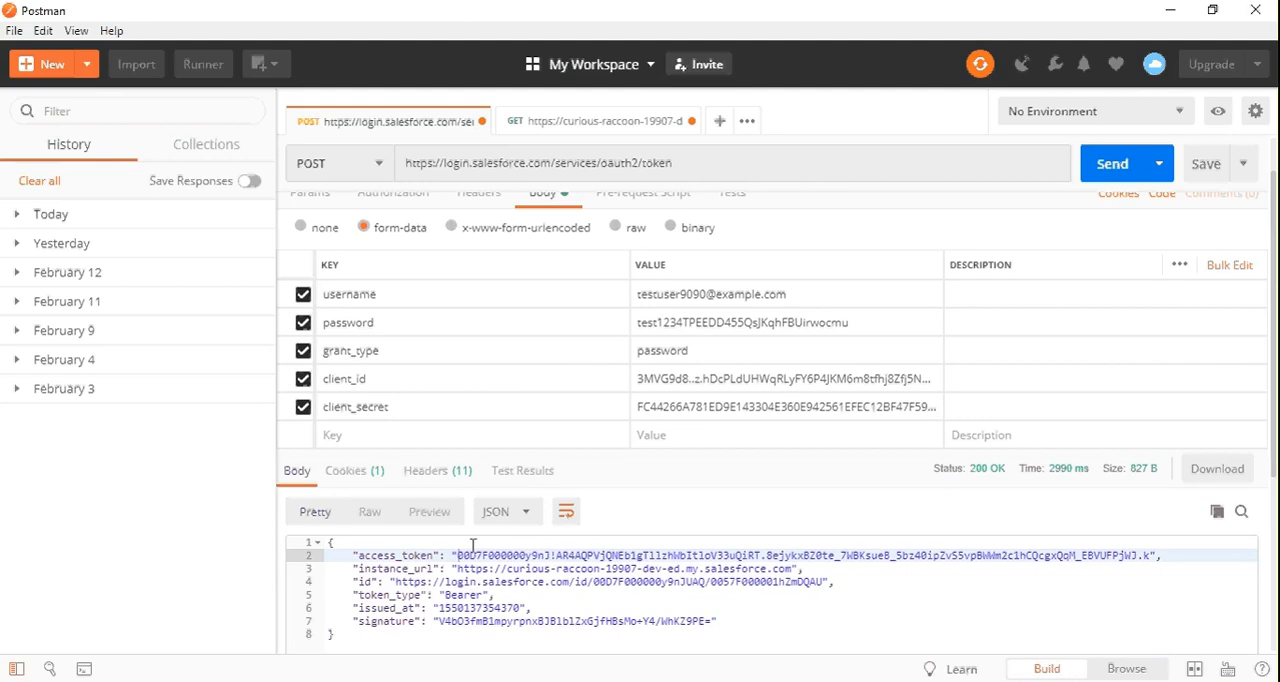
left_click_drag(459, 554, 840, 553)
key("shift+Right")
key("shift+Right")
key("shift+Right")
key("shift+Right")
key("shift+Right")
key("shift+Right")
key("shift+Right")
key("shift+Right")
key("shift+Right")
key("shift+Right")
key("shift+Right")
key("shift+Right")
key("shift+Right")
key("shift+Right")
key("shift+Right")
key("shift+Right")
key("shift+Right")
key("shift+Right")
key("shift+Right")
key("shift+Right")
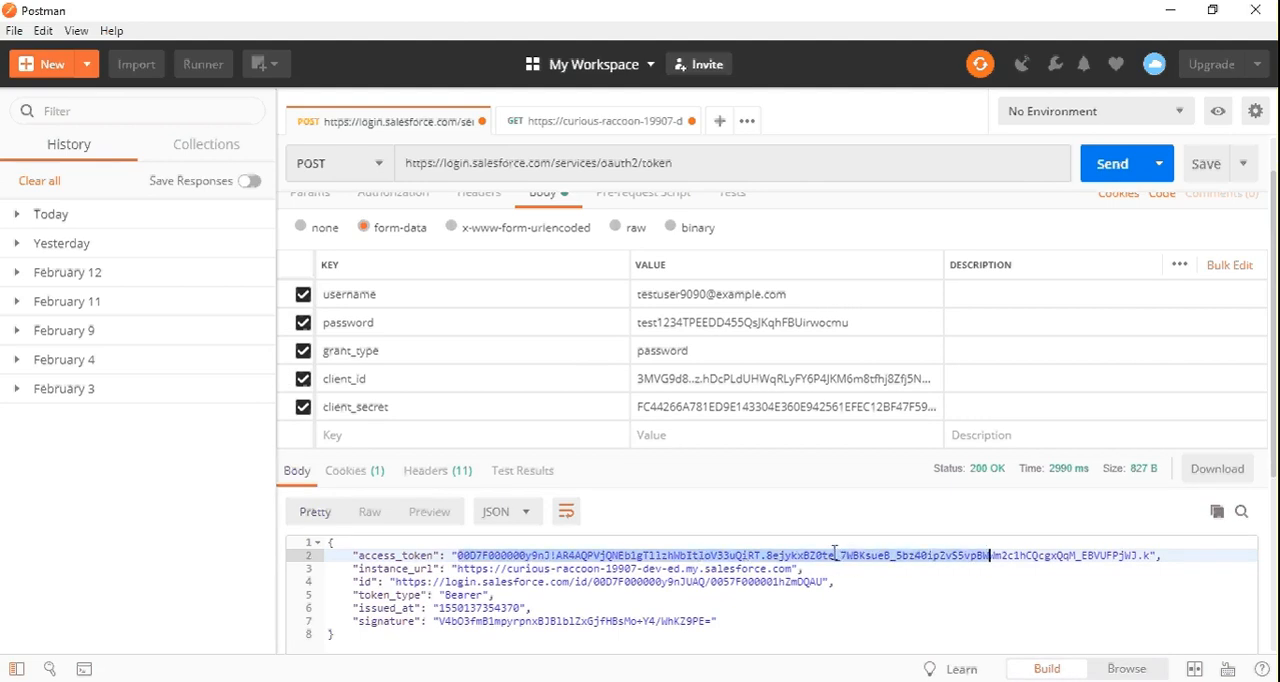
key("shift+Right")
key("shift+Right")
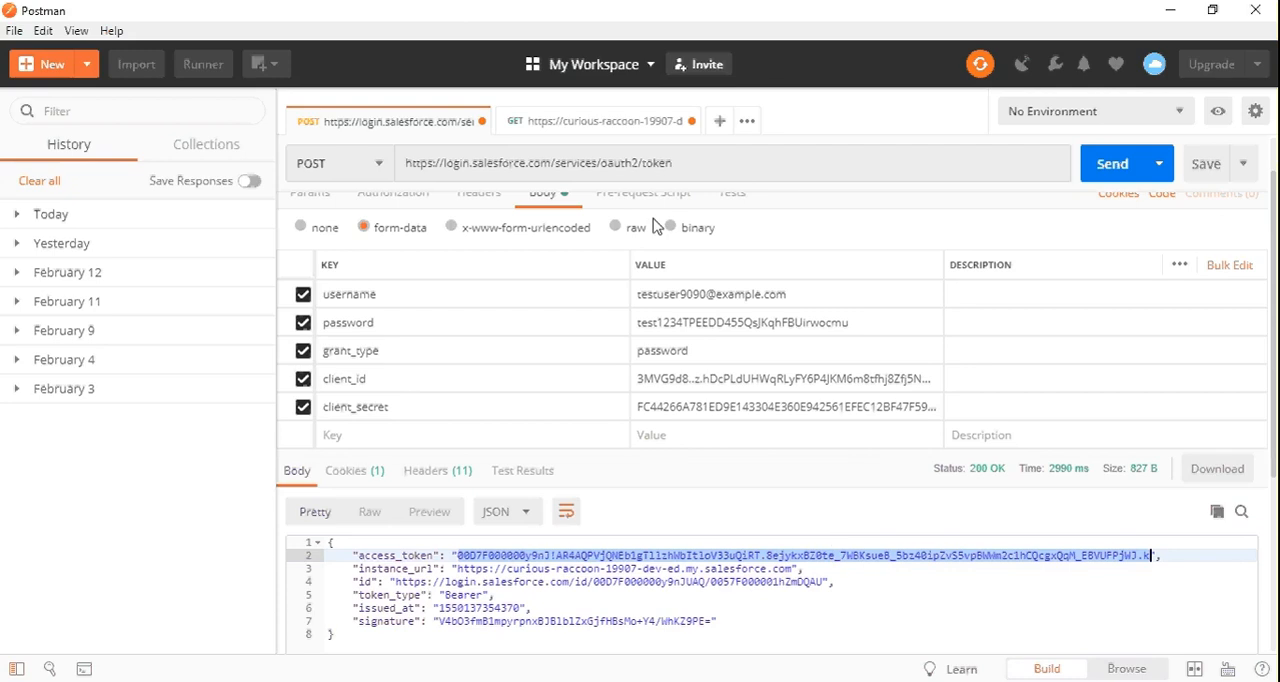
Add an Authorization header to the account query GET request, with Bearer followed by the copied access token as its value
left_click(540, 128)
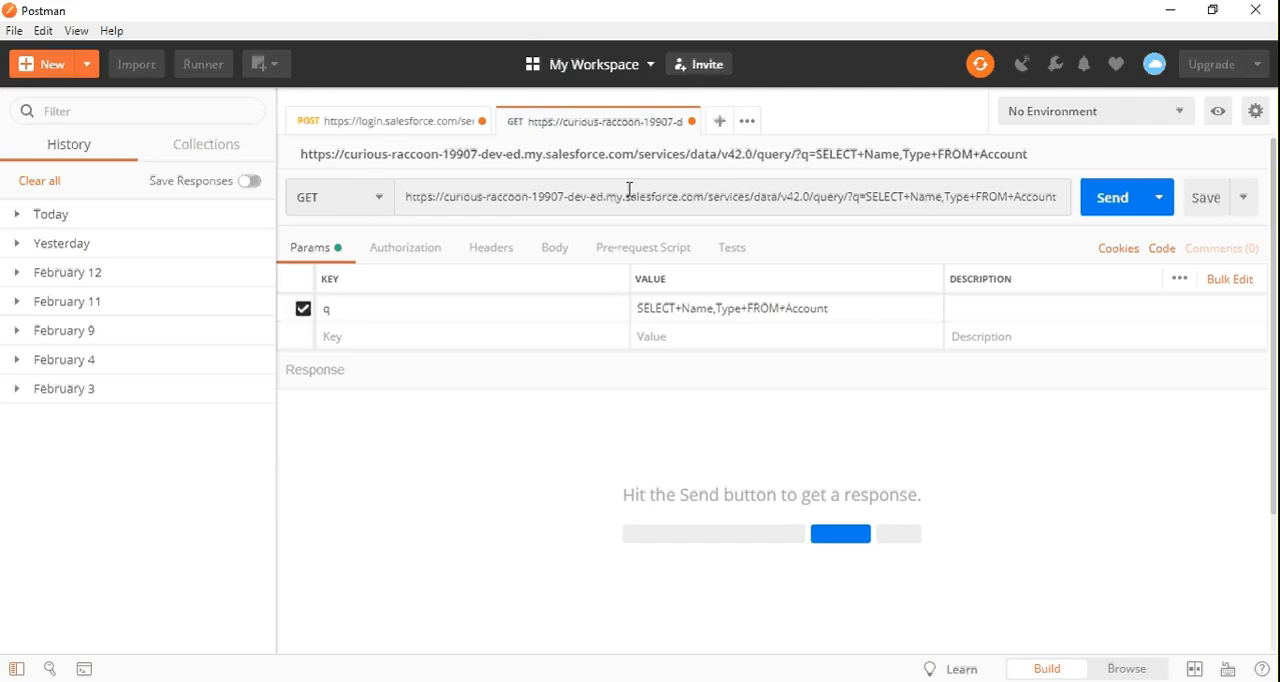
left_click(556, 250)
left_click(311, 252)
left_click(488, 250)
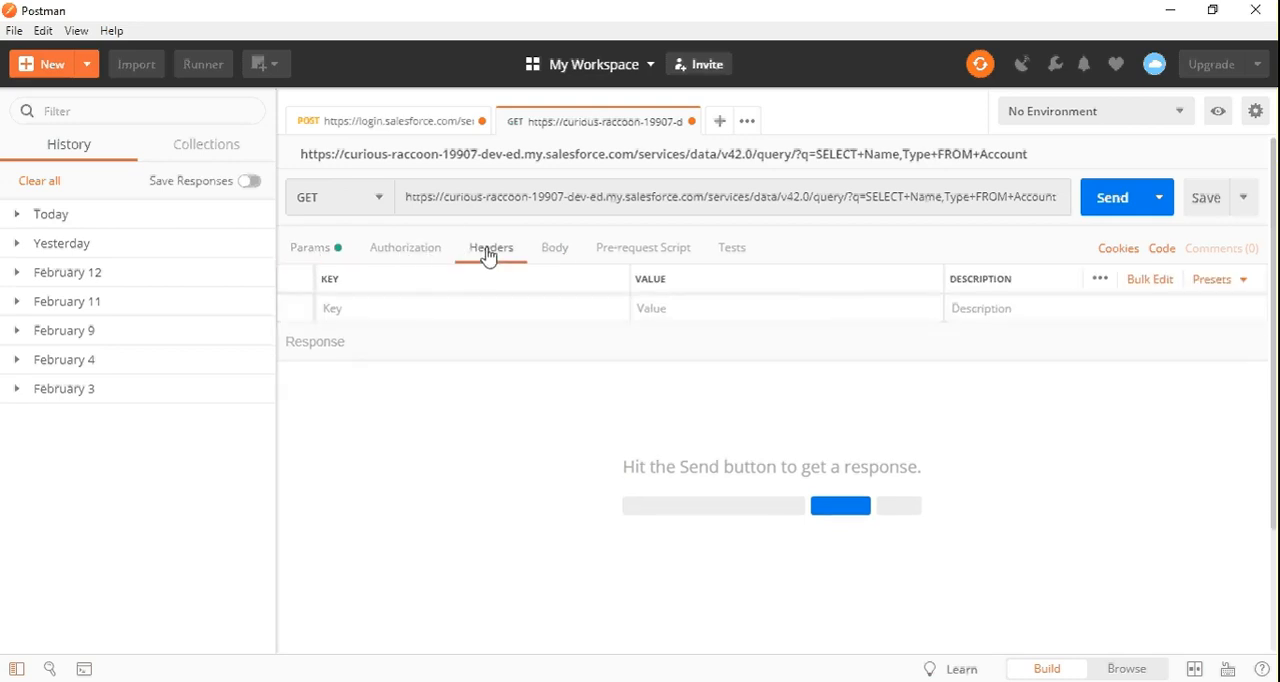
left_click(400, 306)
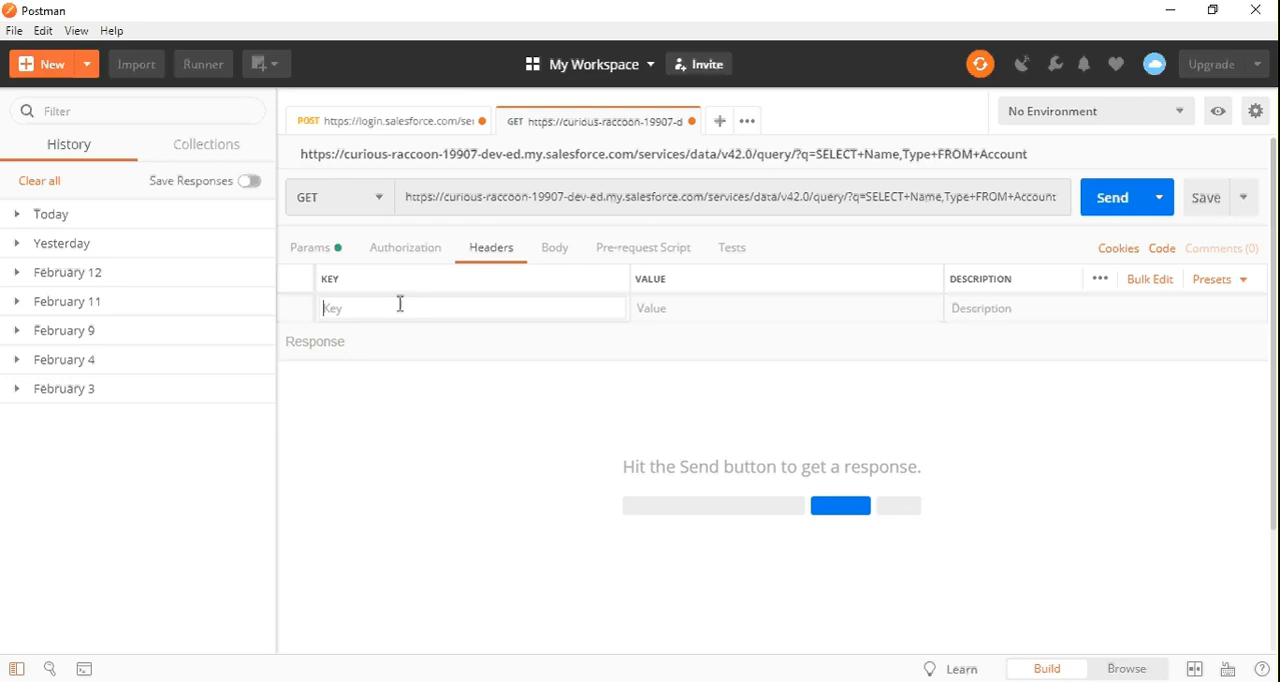
type("Auth")
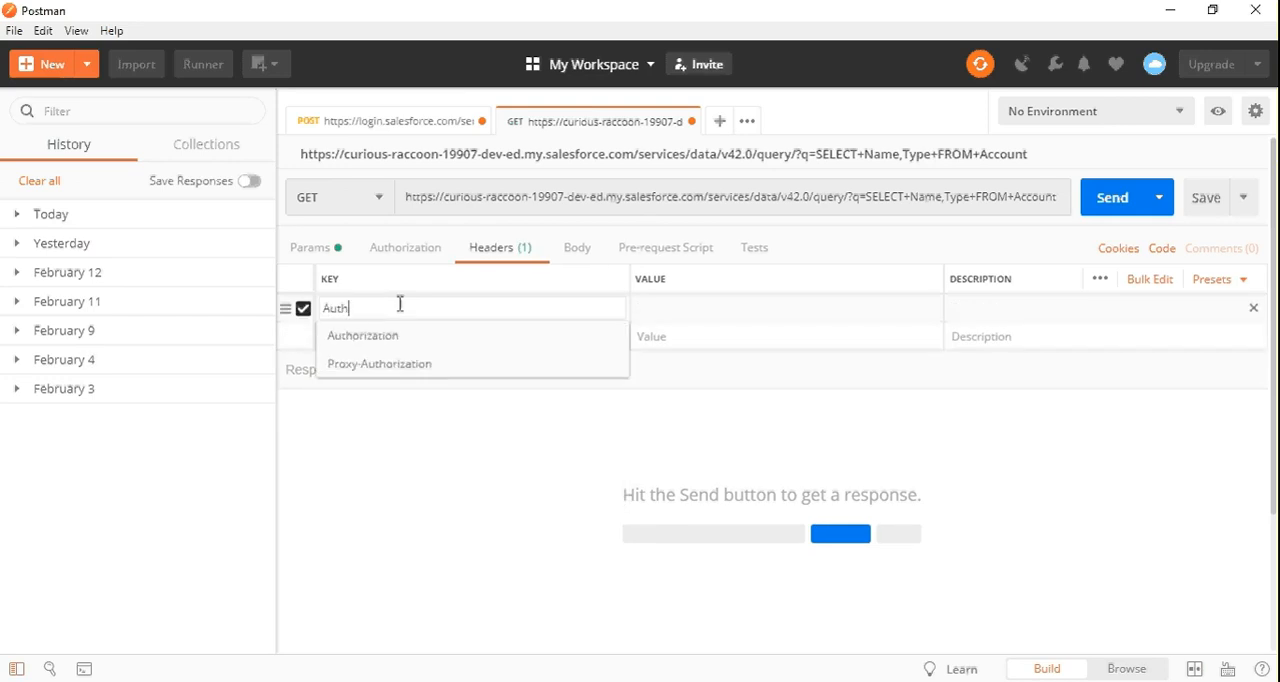
left_click(415, 337)
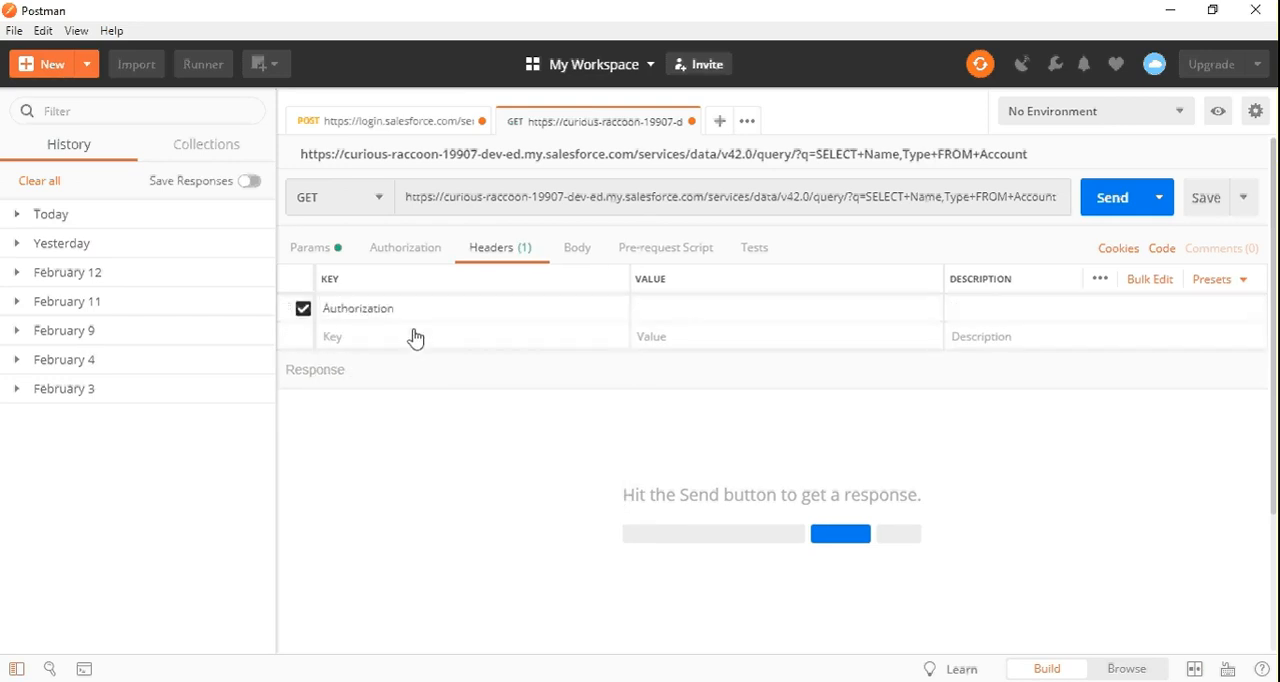
left_click(683, 306)
type("Bearer")
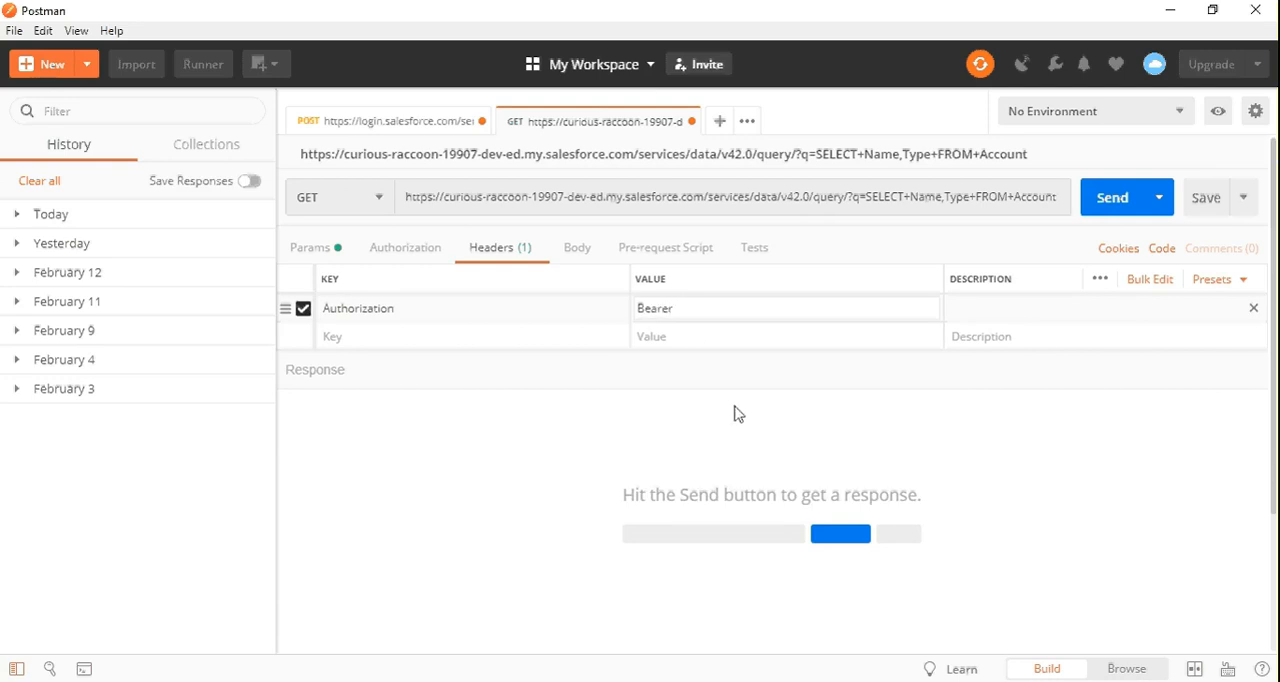
key("ctrl+v")
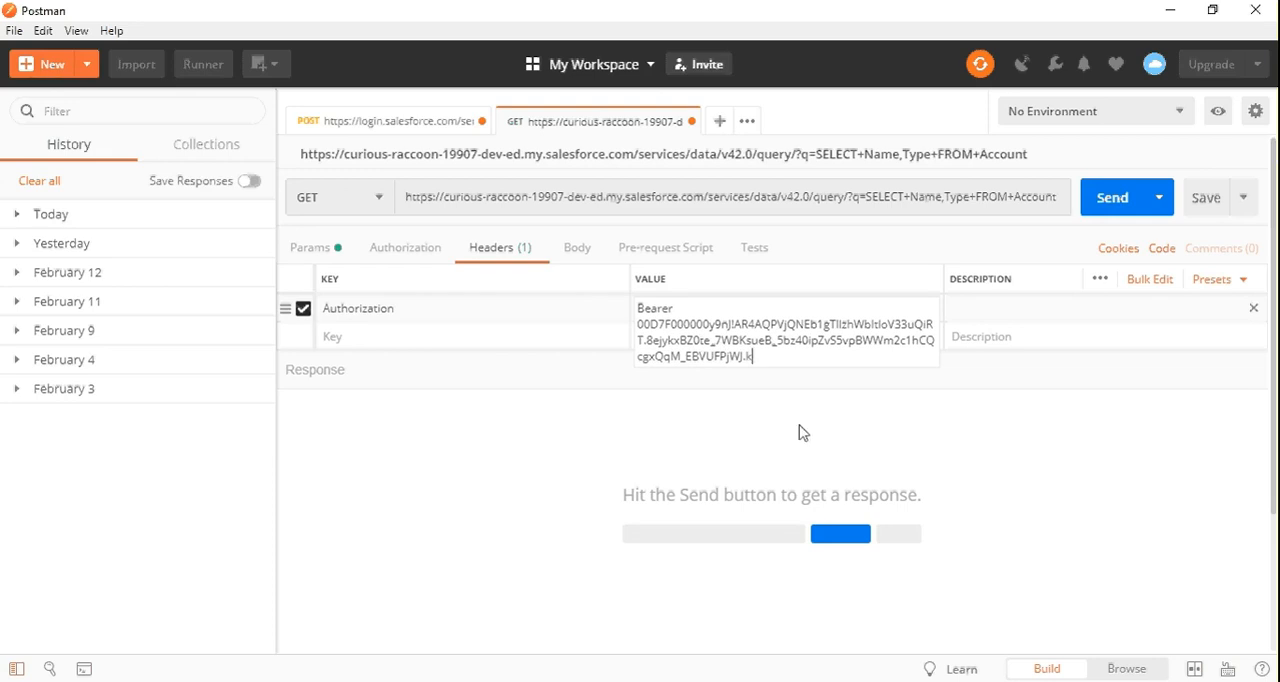
left_click(800, 432)
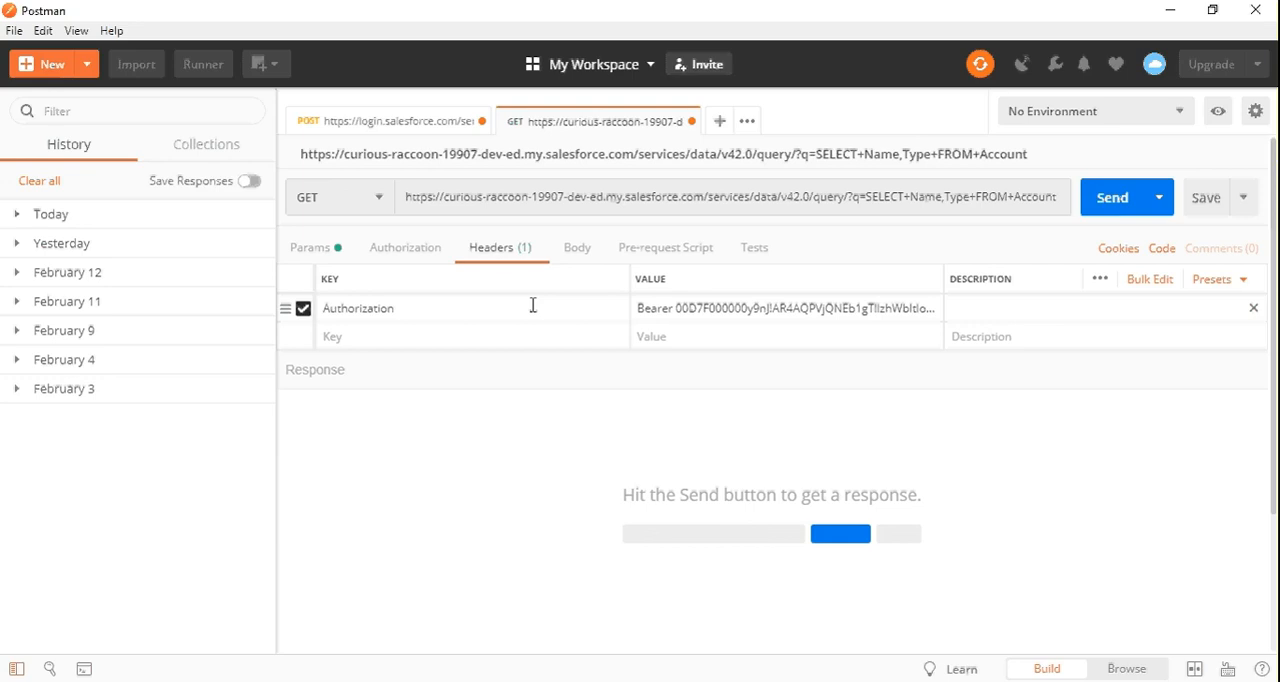
Review the GET request's Authorization header, URL and q parameter, and compare the header's token with the POST request's response
left_click(463, 306)
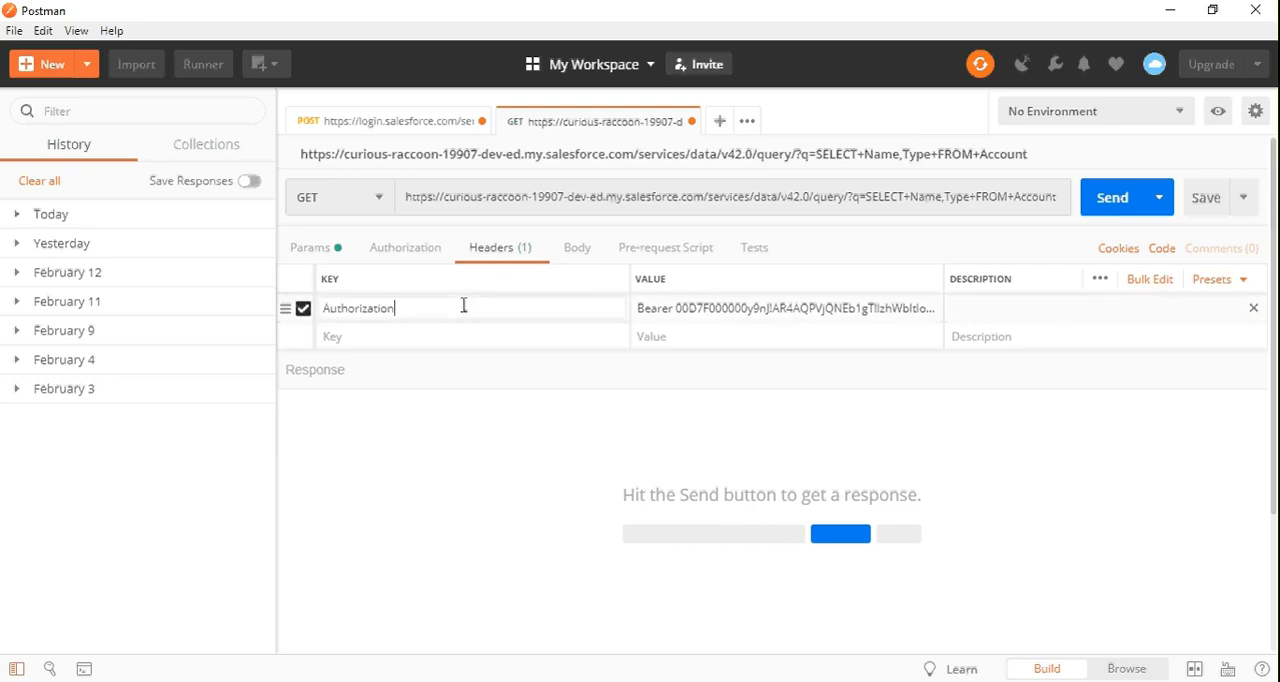
double_click(729, 308)
double_click(705, 338)
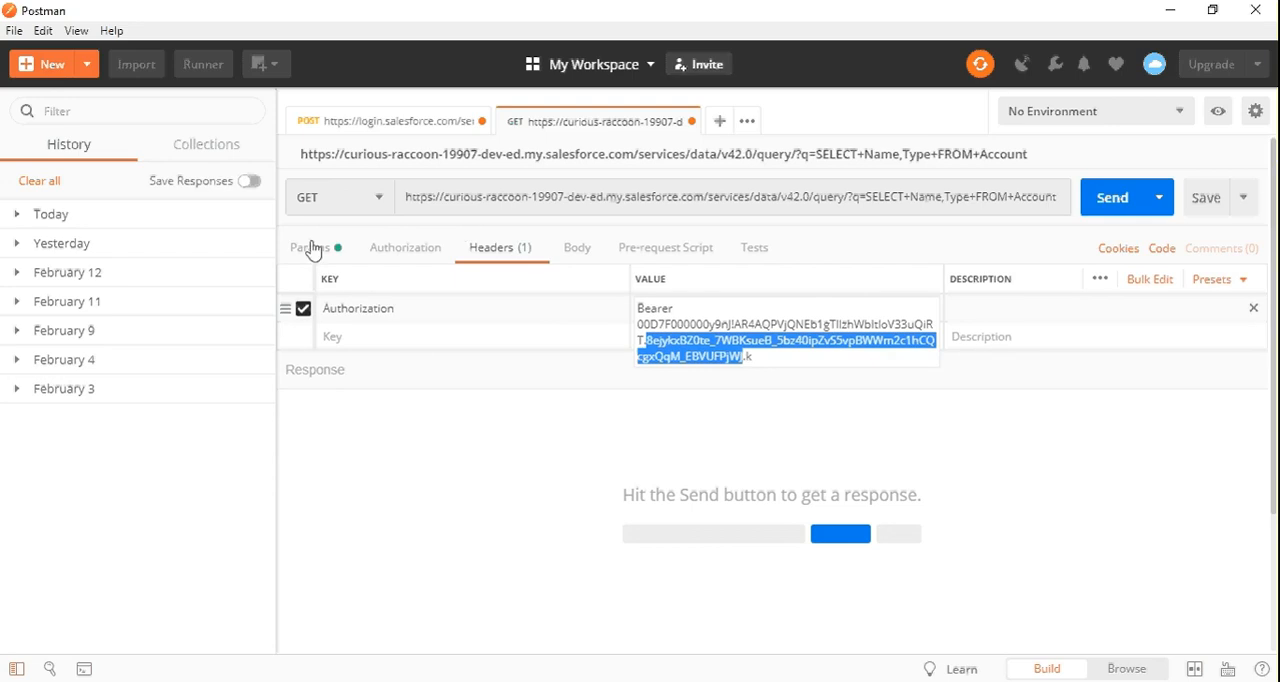
left_click(591, 198)
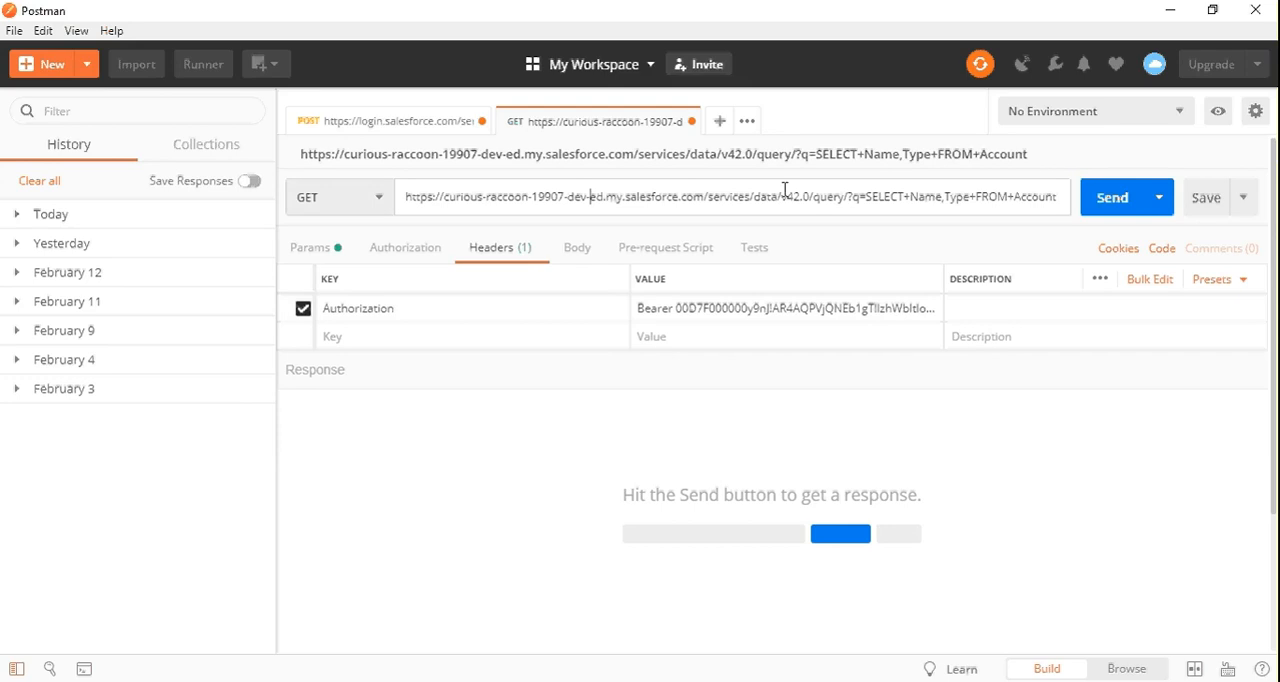
left_click(320, 248)
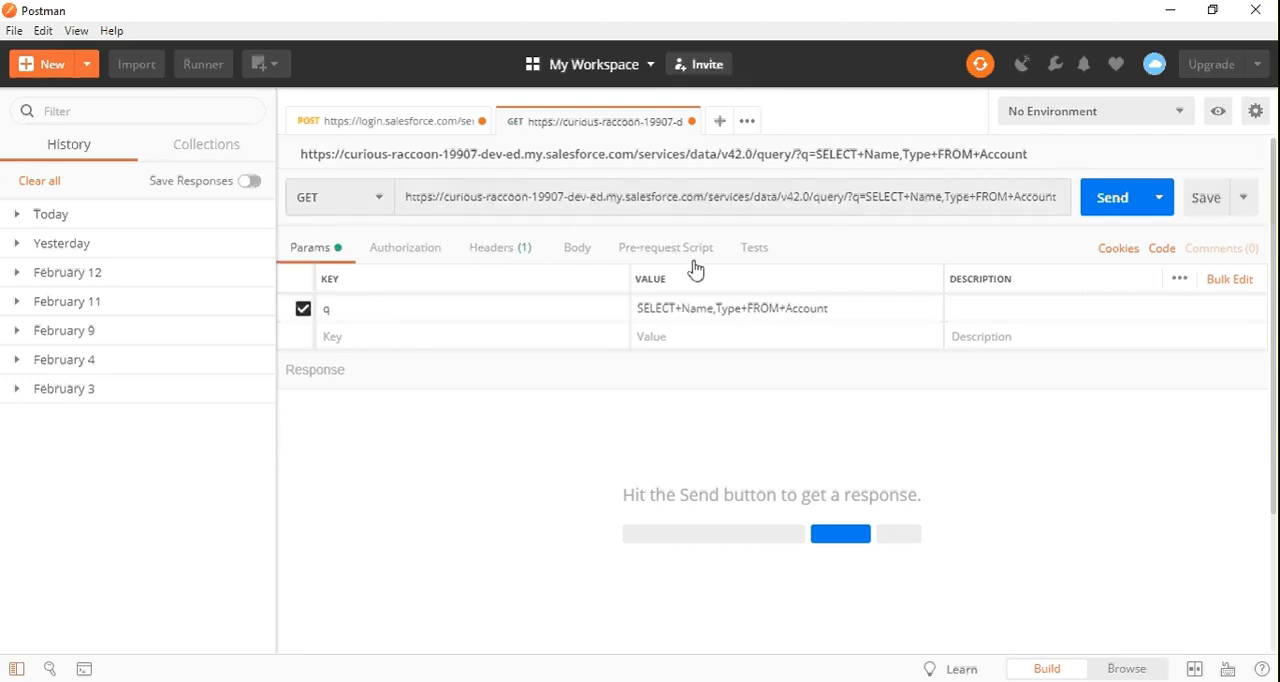
left_click(512, 250)
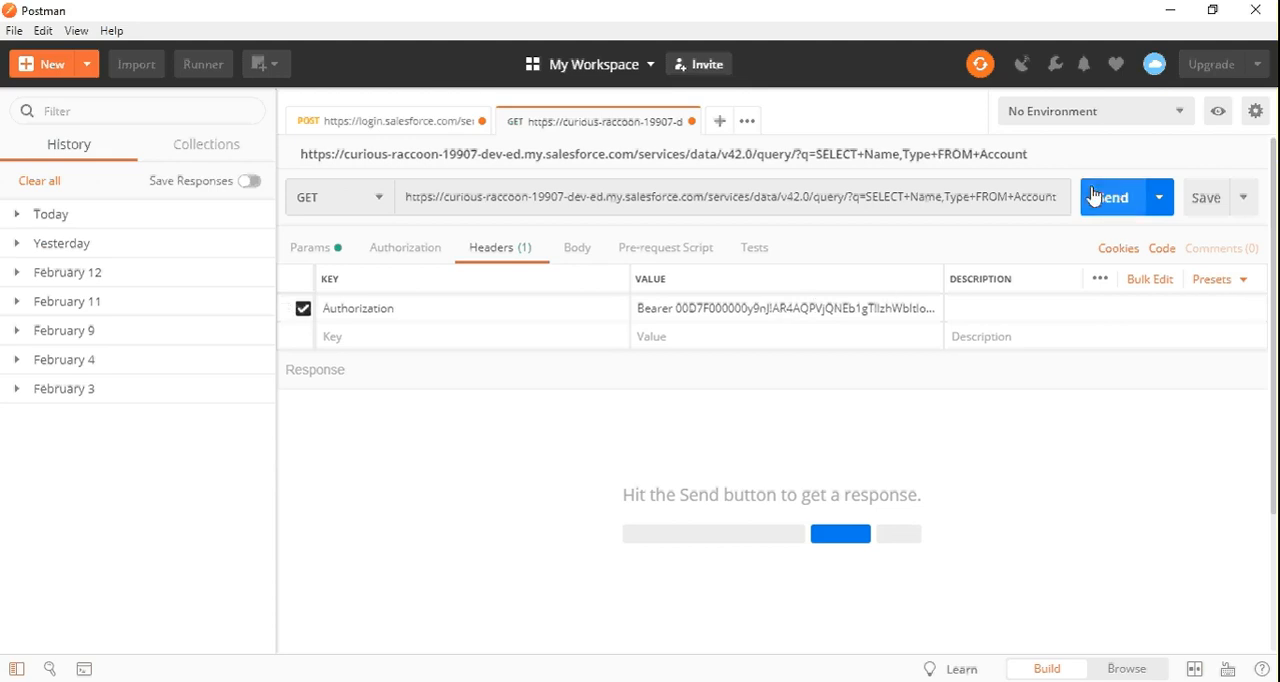
double_click(748, 310)
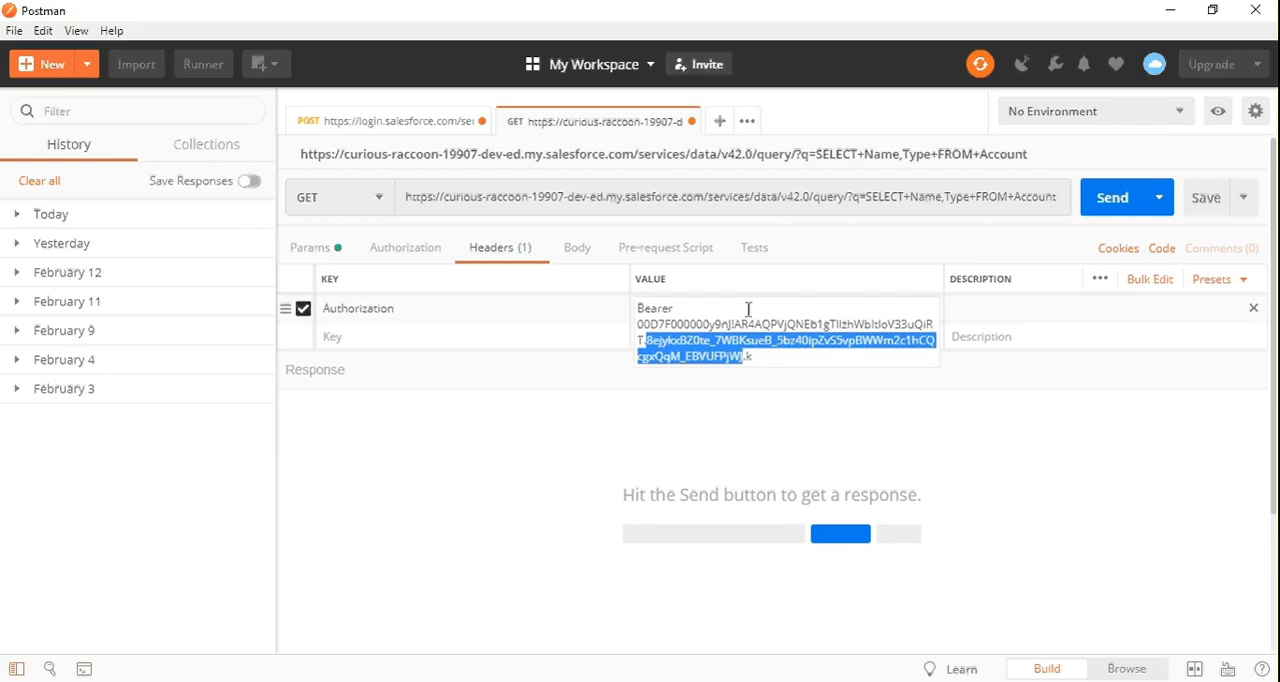
double_click(712, 325)
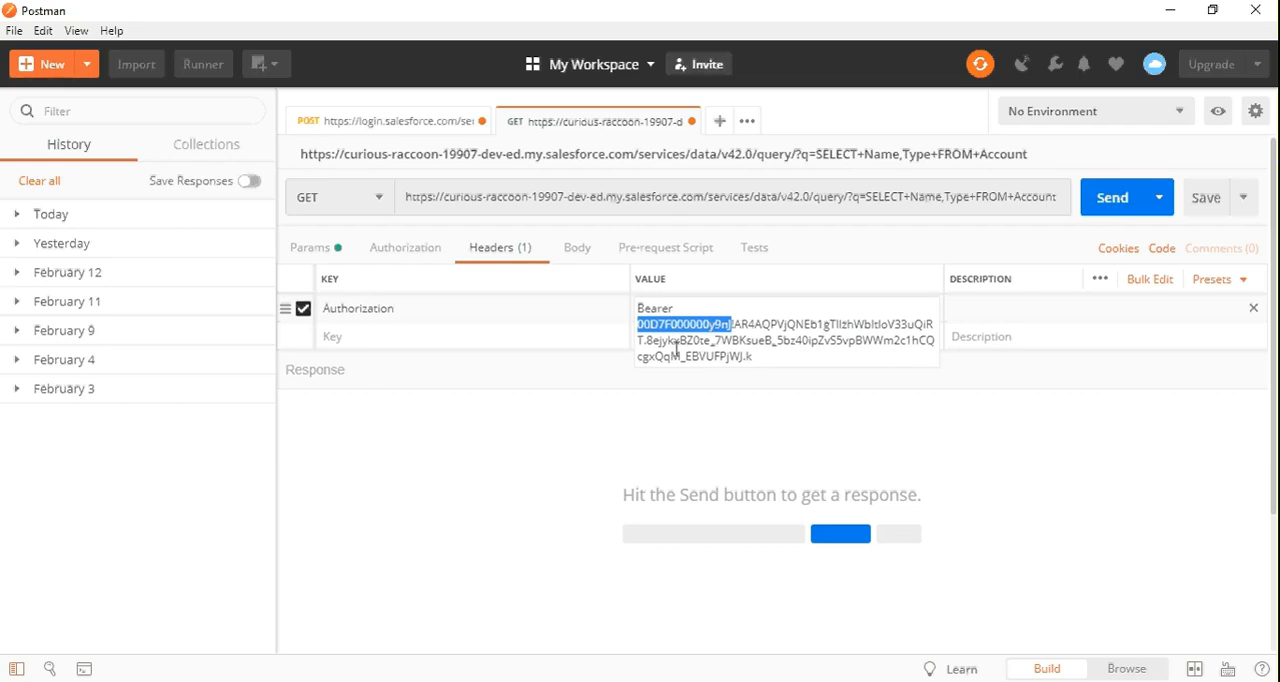
left_click(779, 341)
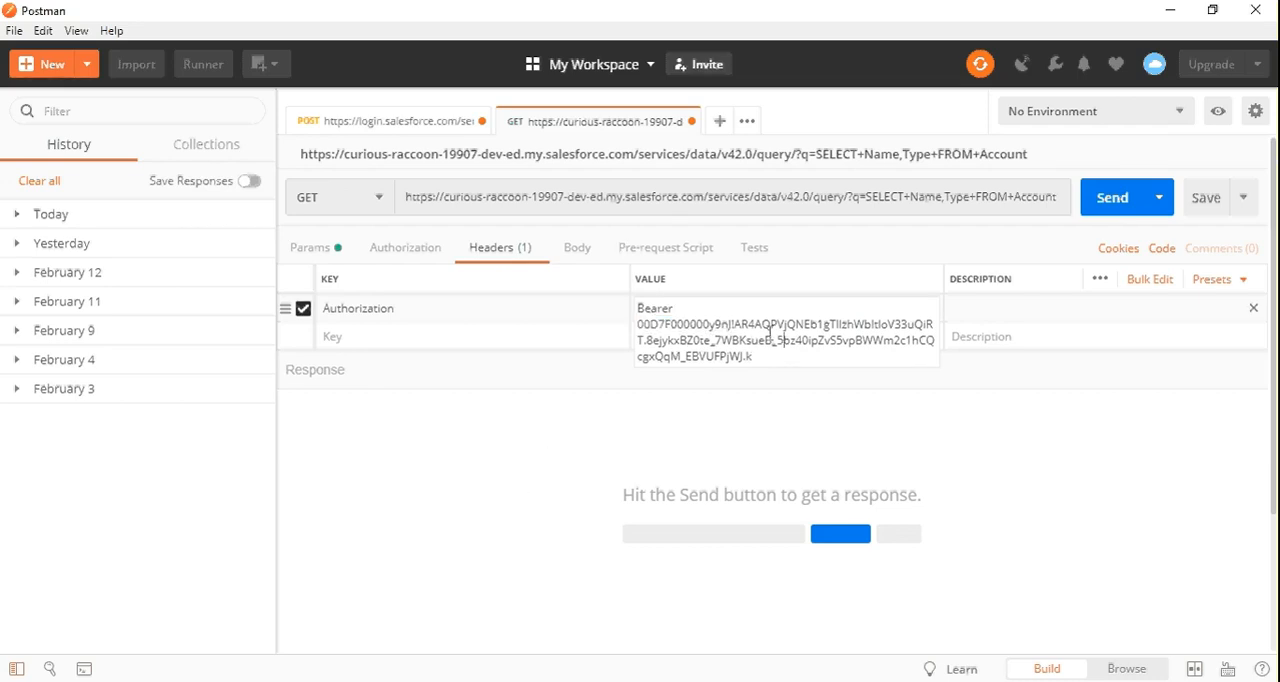
left_click(388, 121)
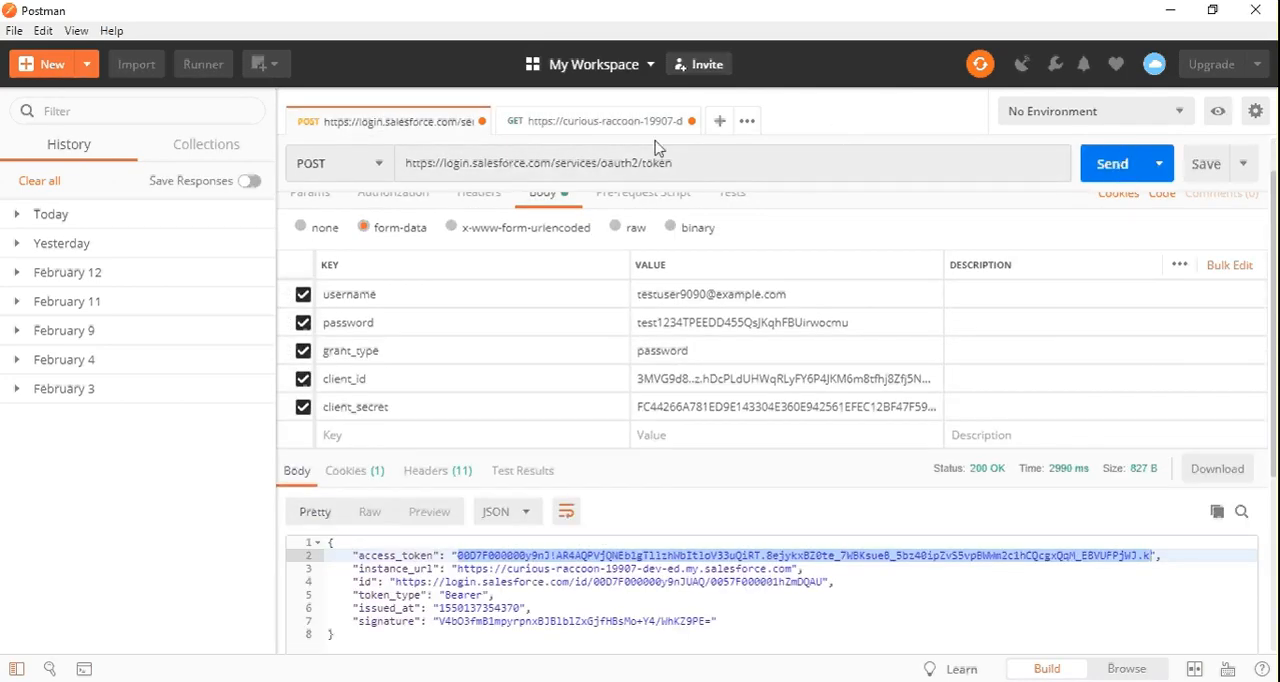
left_click(604, 122)
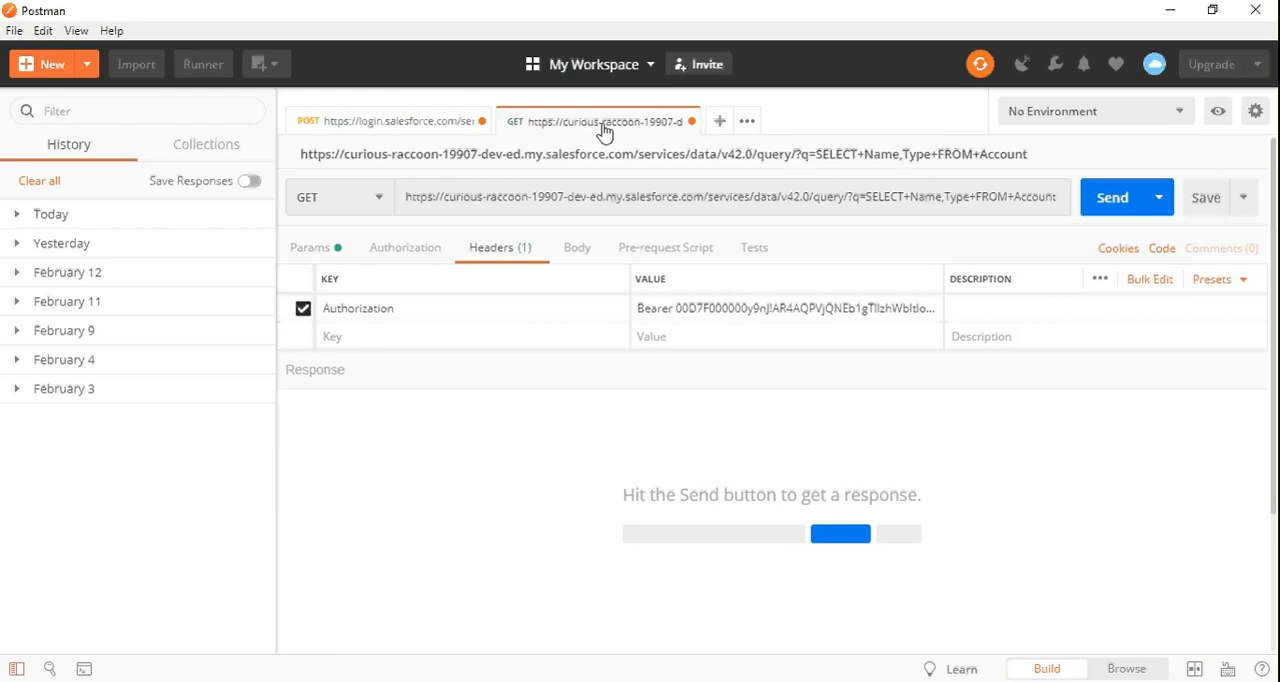
Send the account query GET request and examine the totalSize, records and first account's Name in the JSON response
left_click(1093, 200)
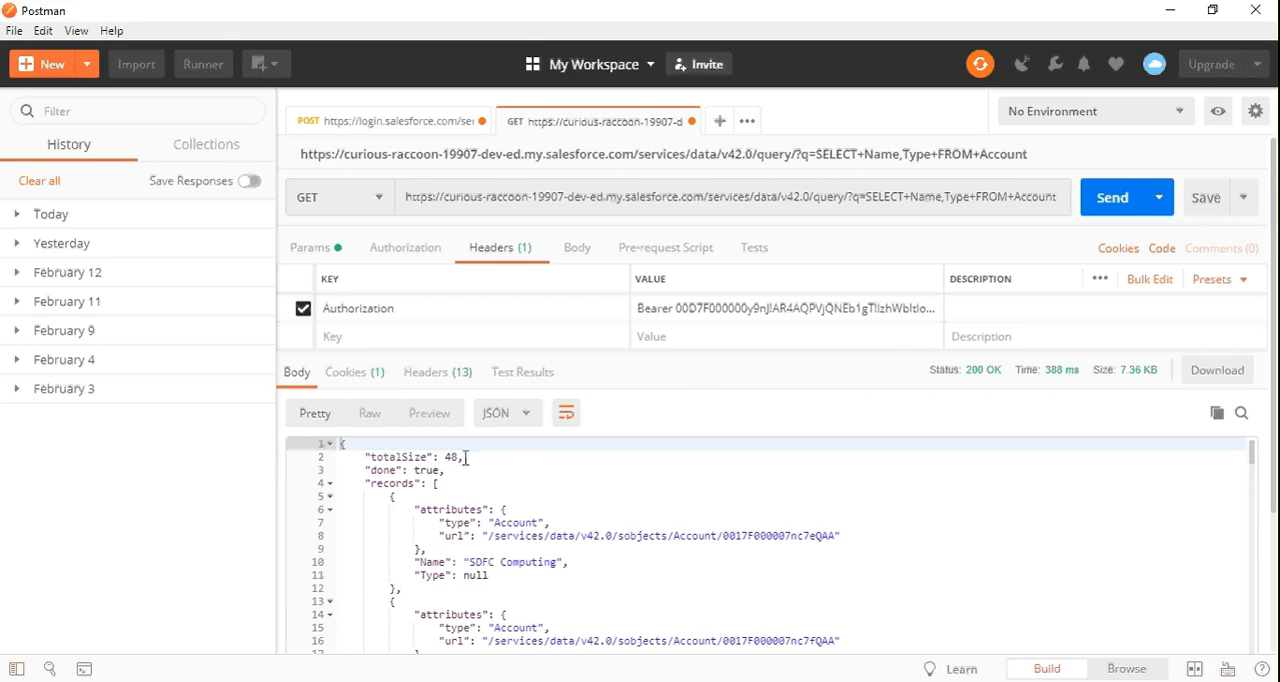
left_click_drag(445, 459, 466, 461)
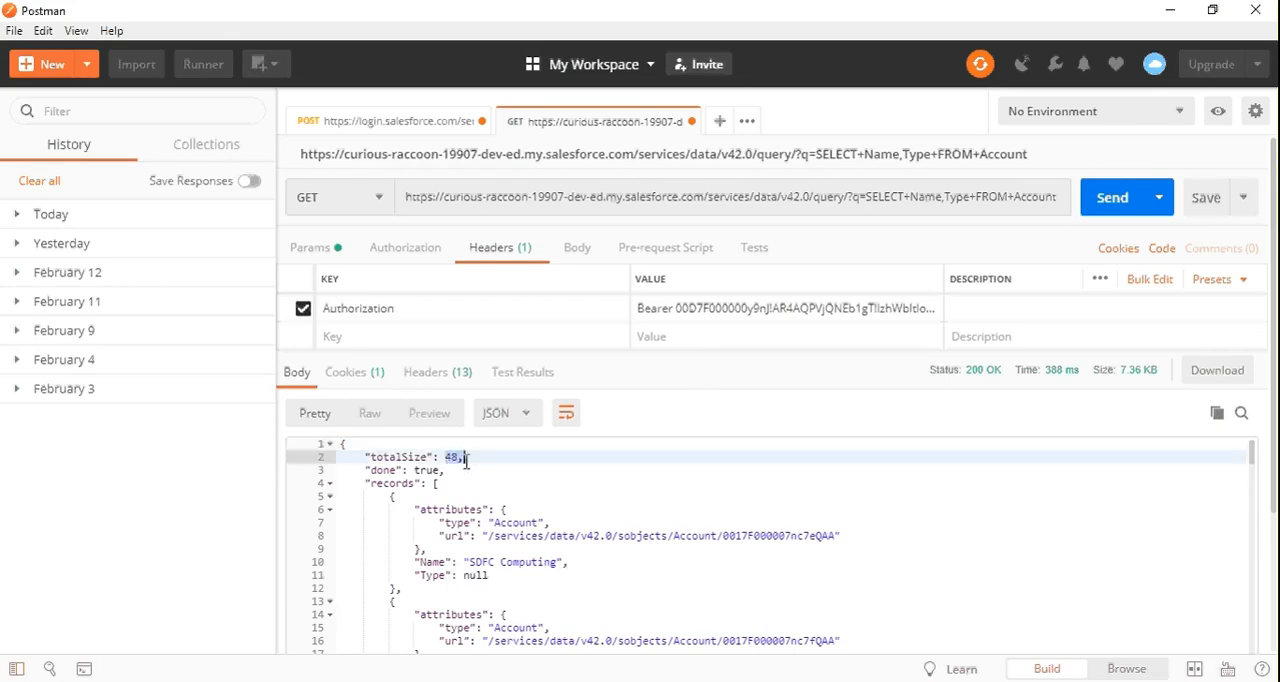
left_click(536, 478)
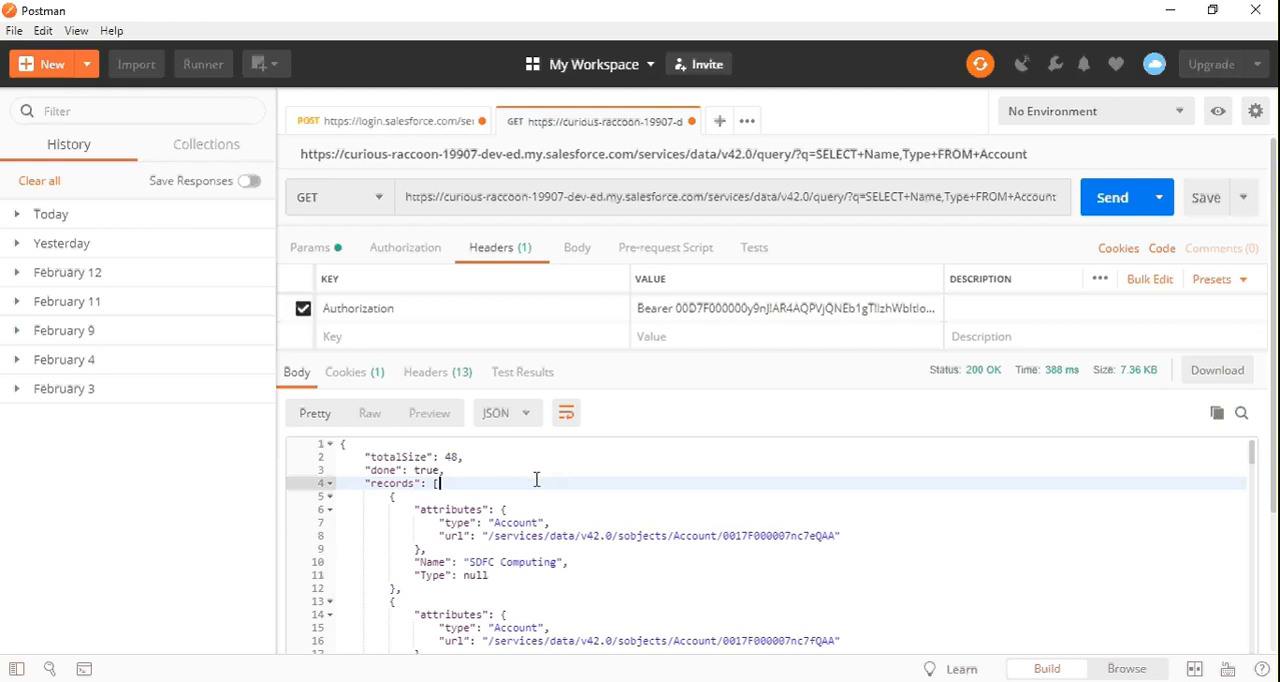
left_click(409, 502)
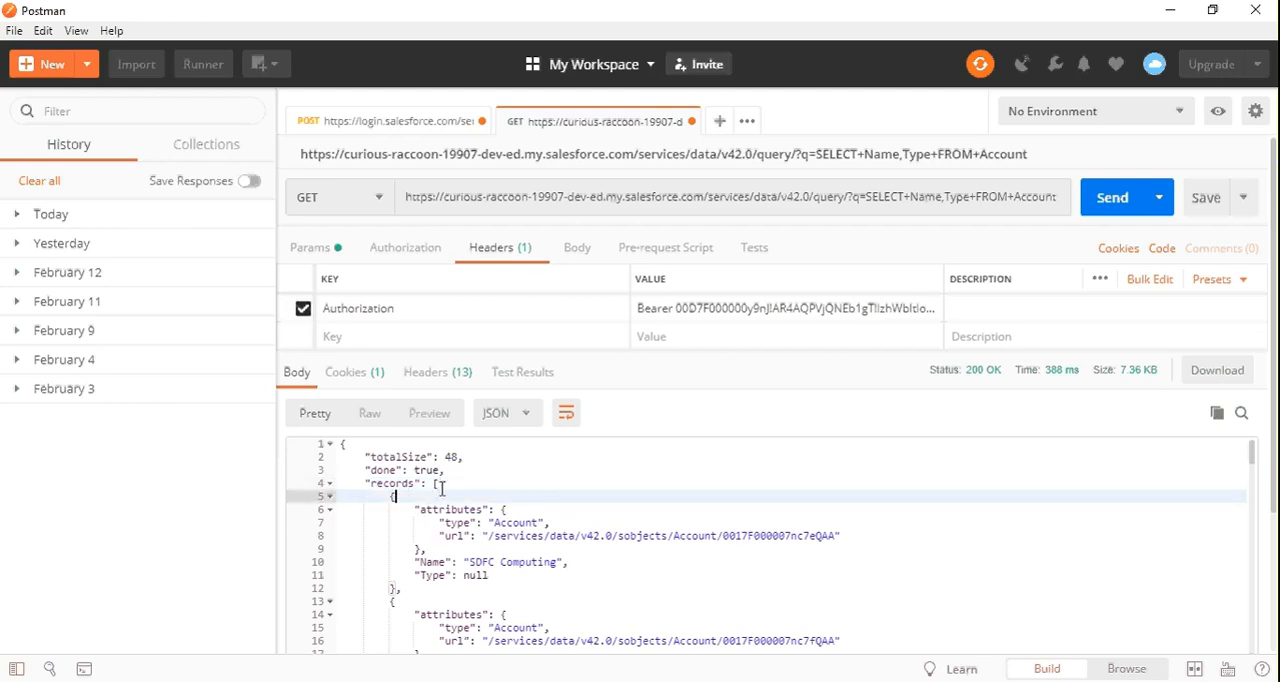
left_click(442, 484)
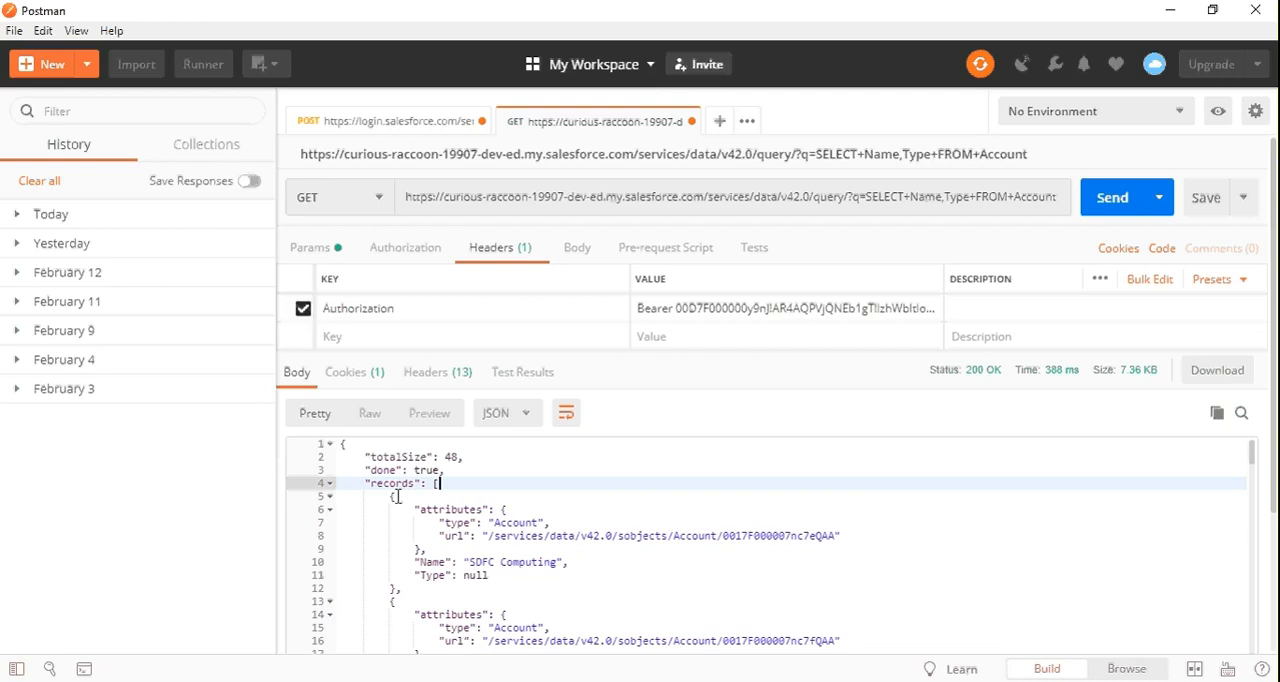
left_click(397, 496)
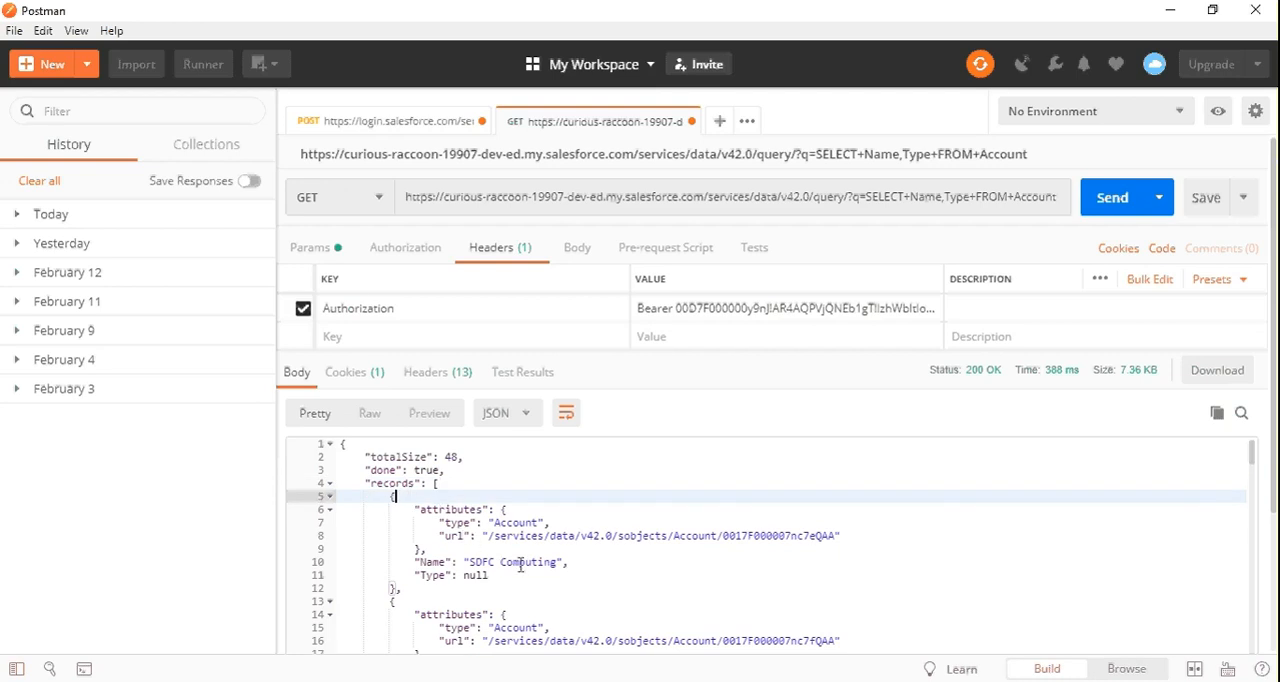
left_click(476, 562)
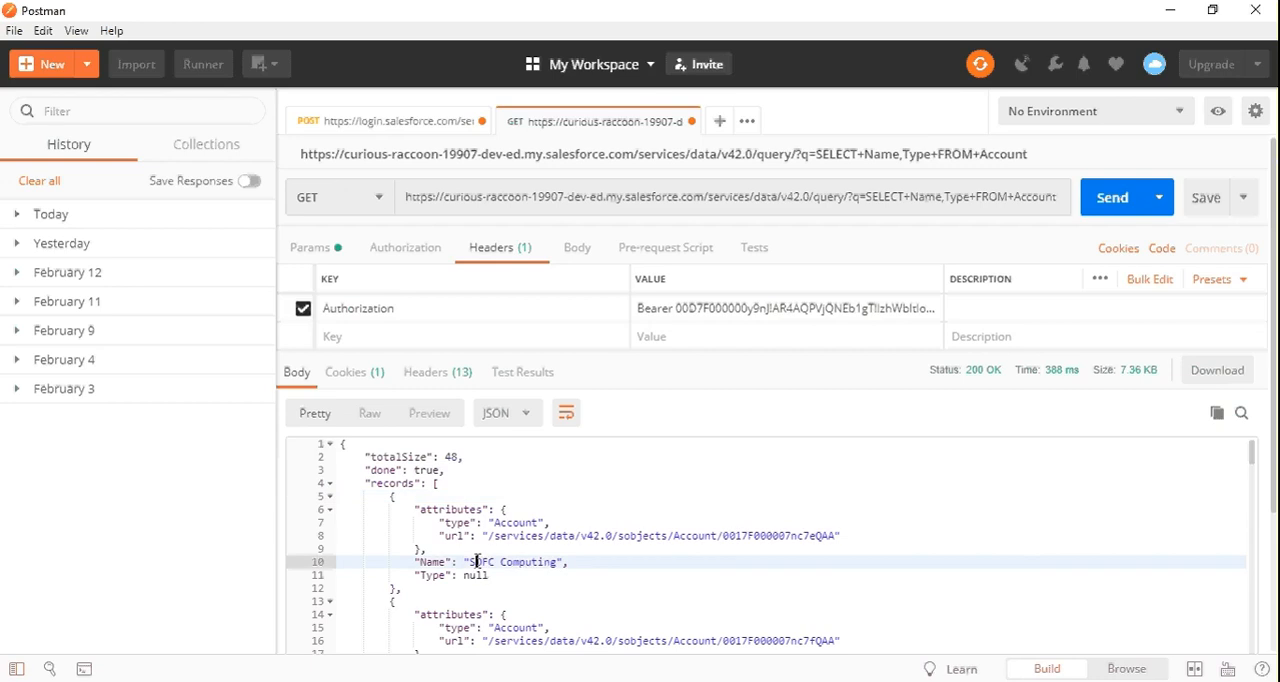
Examine the account records in the JSON response down to the Name and Type of the GenePoint record
key("Down")
key("Down")
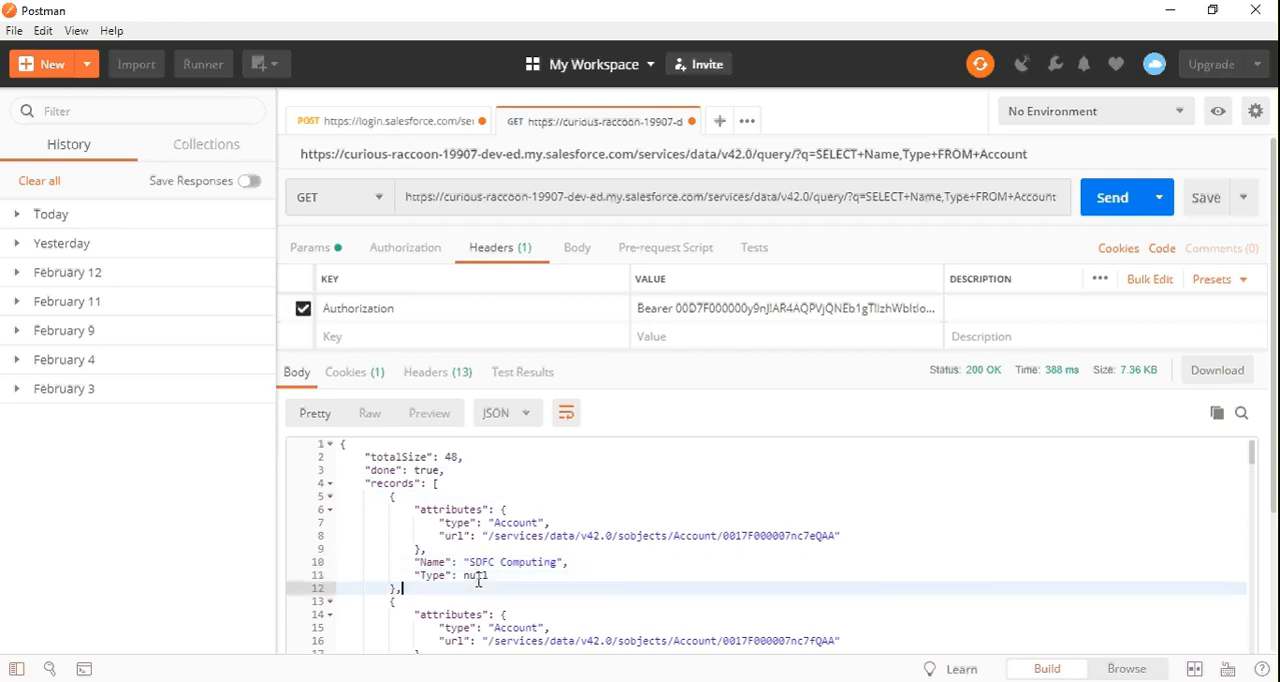
scroll(478, 581, "down", 6)
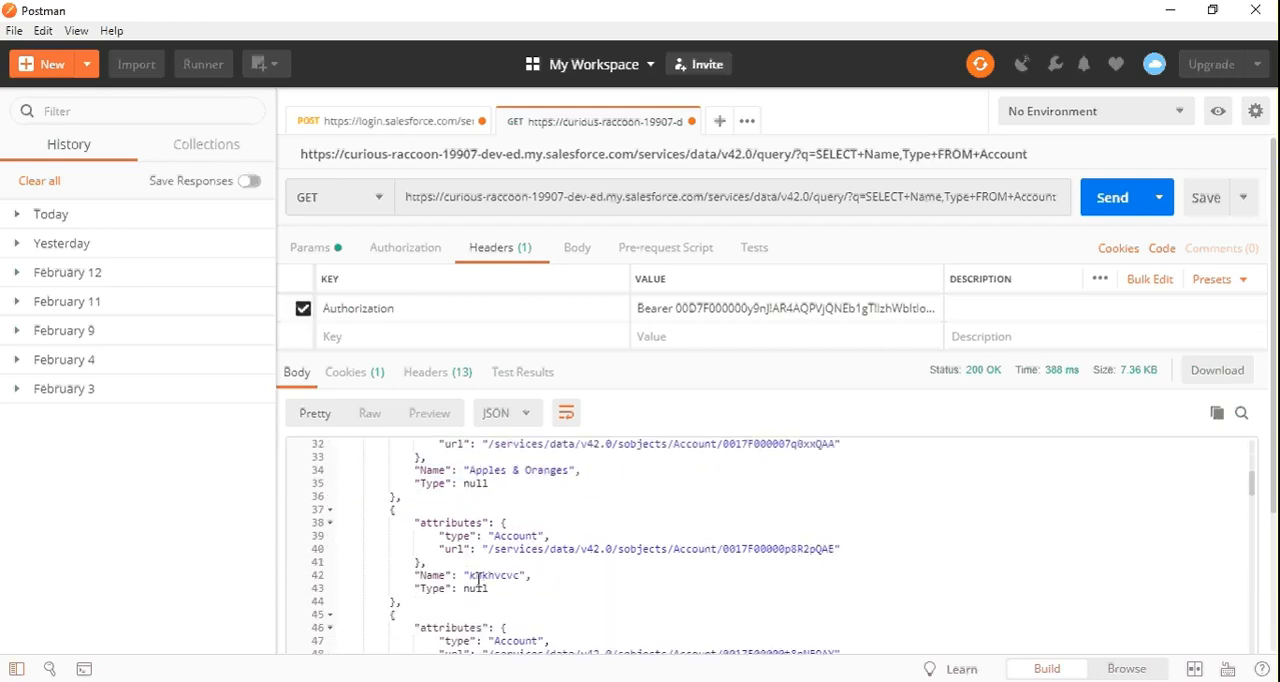
scroll(478, 580, "down", 4)
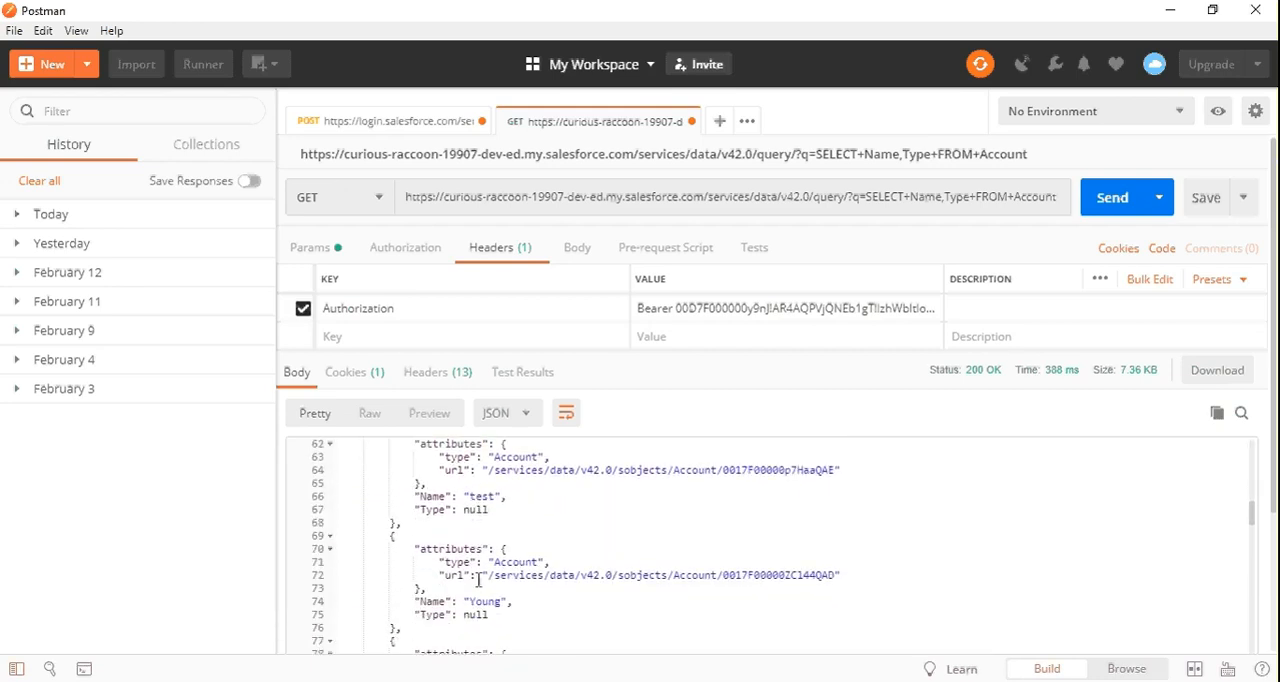
scroll(479, 580, "down", 1)
scroll(479, 580, "down", 3)
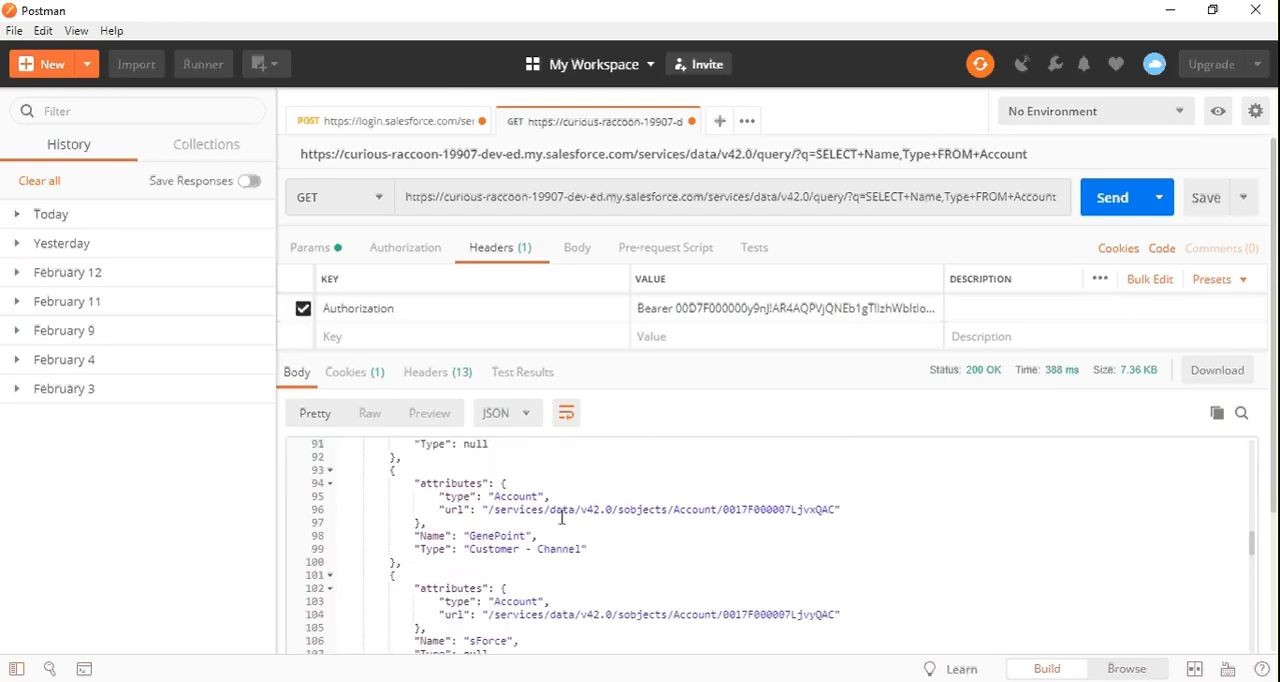
double_click(495, 537)
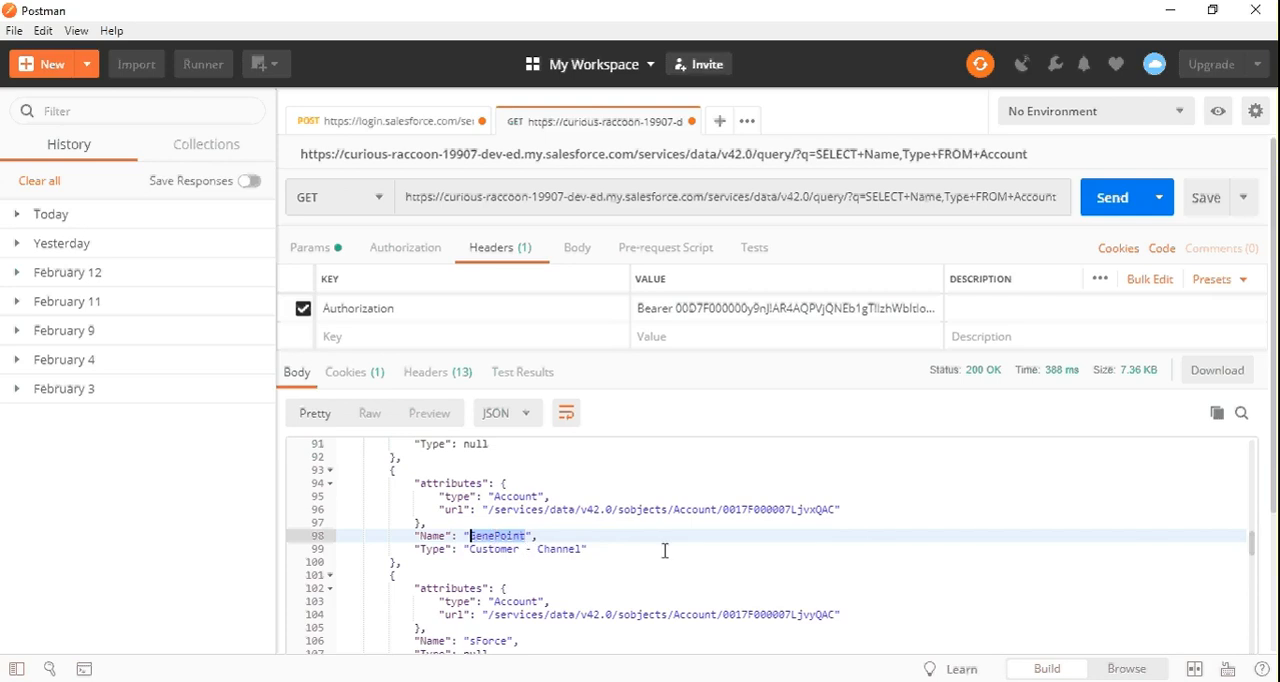
left_click(513, 555)
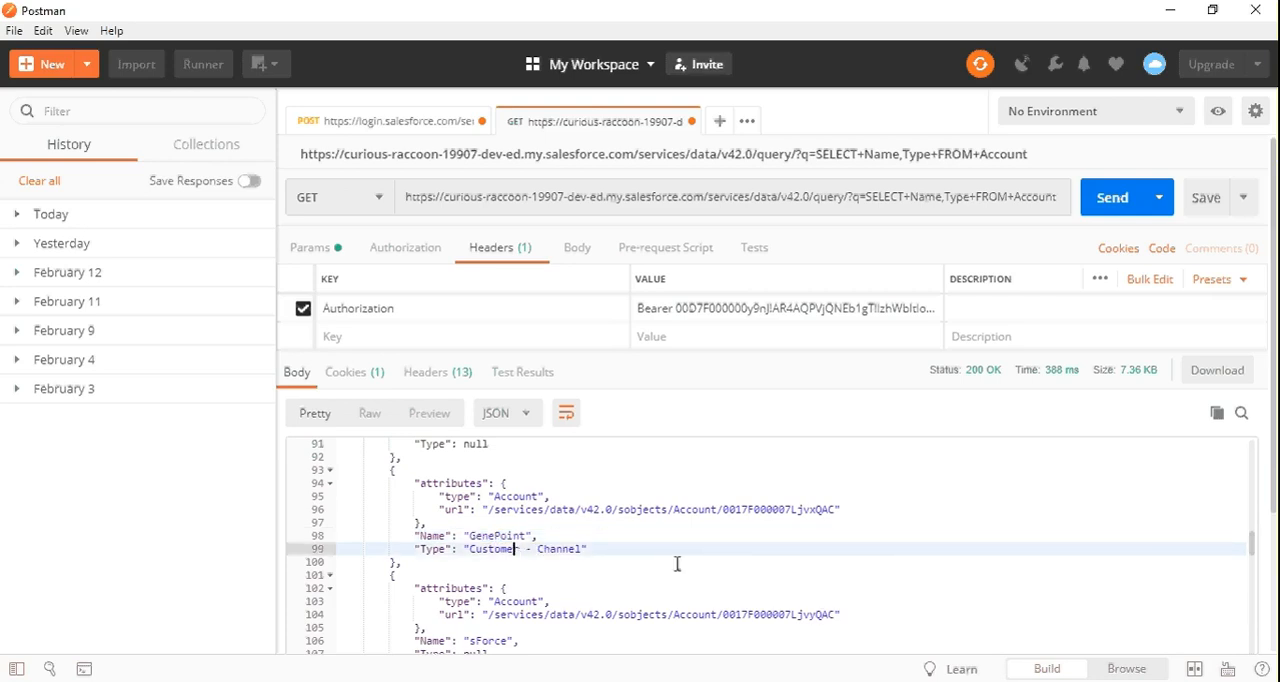
Switch to the Salesforce org in the browser, search for GenePoint and open the matching account record
key("alt+Tab")
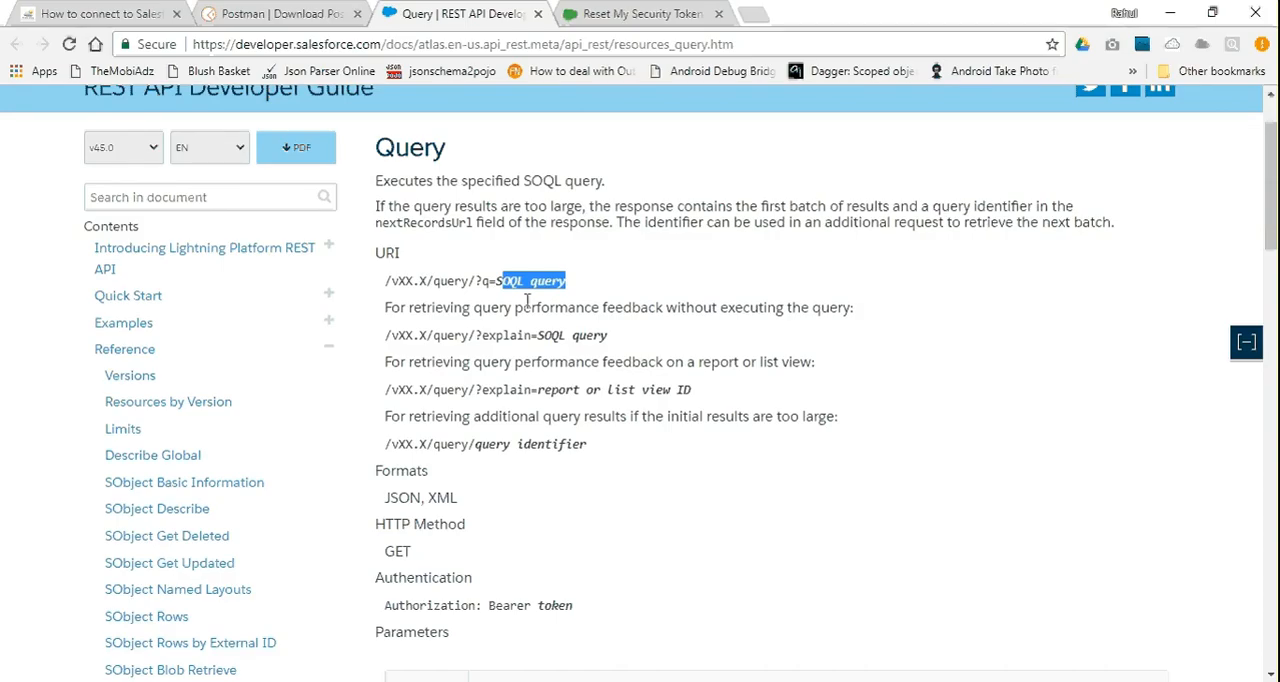
left_click(674, 12)
left_click(312, 117)
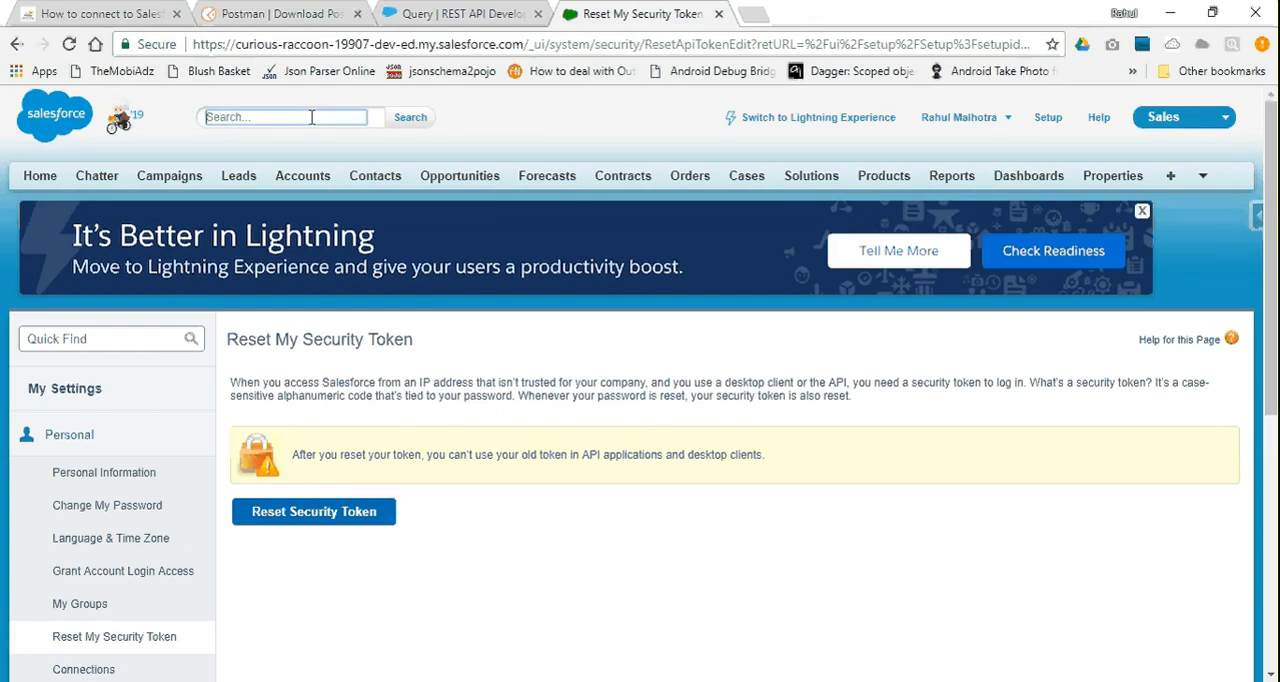
type("GenePoint")
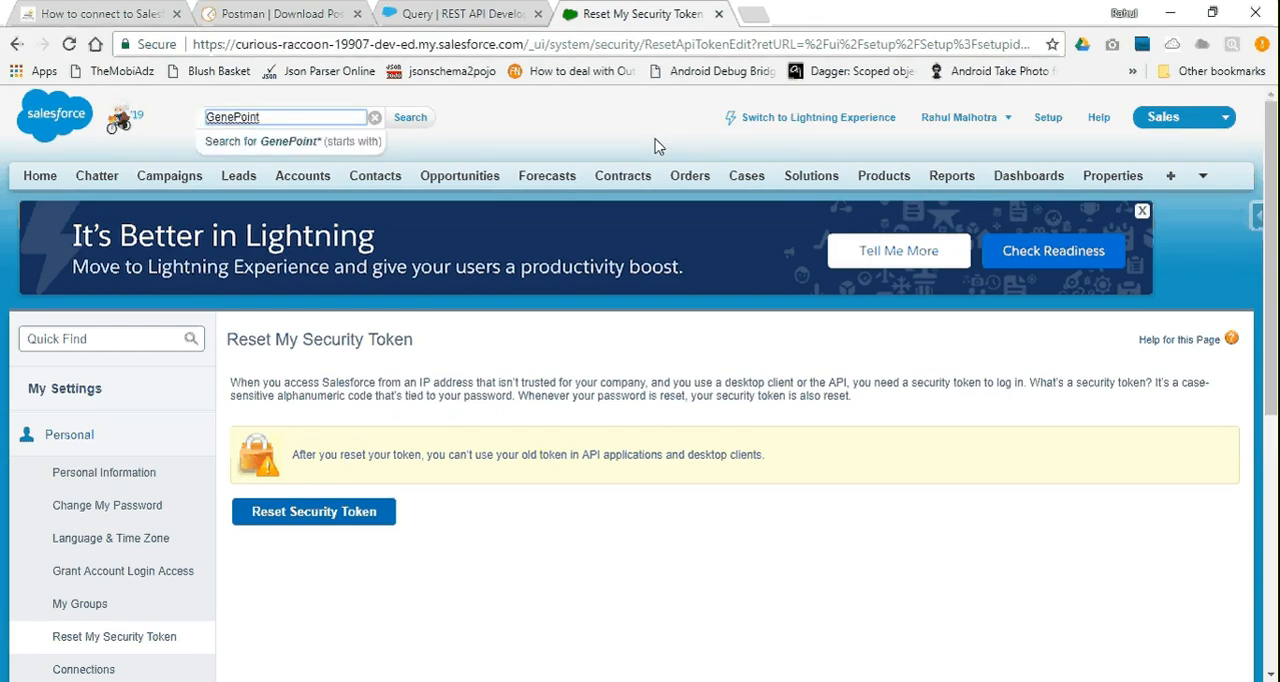
key("Return")
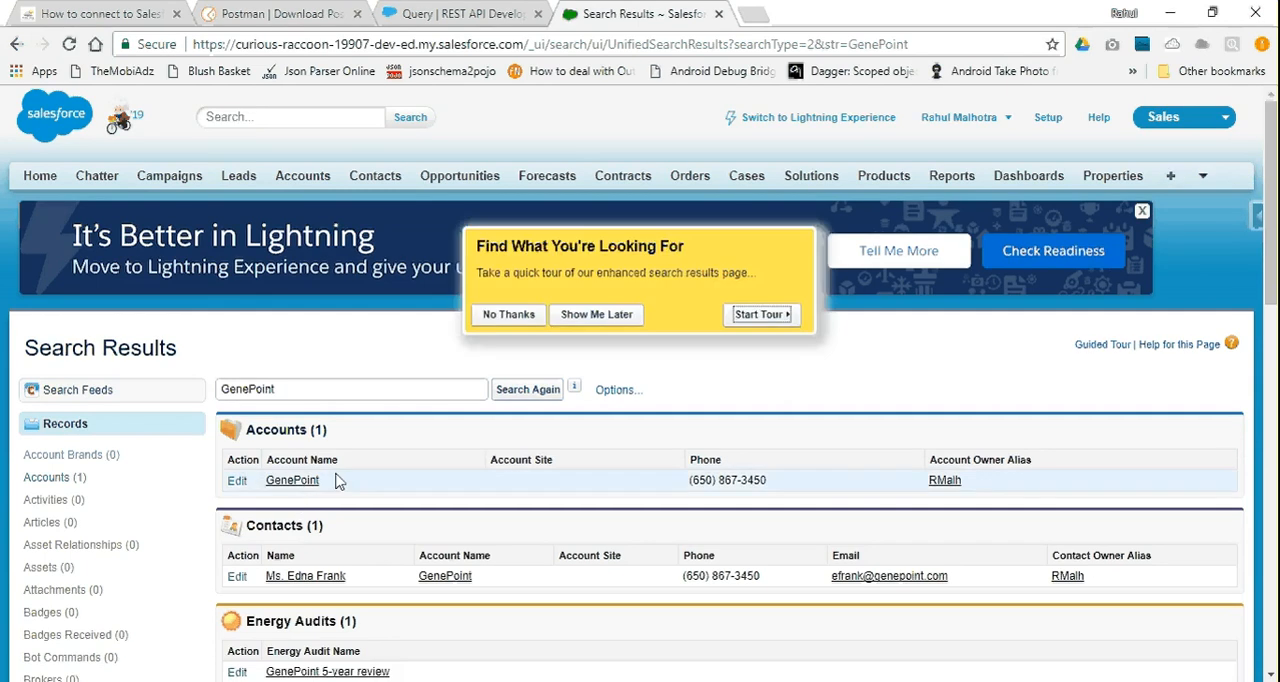
left_click(290, 481)
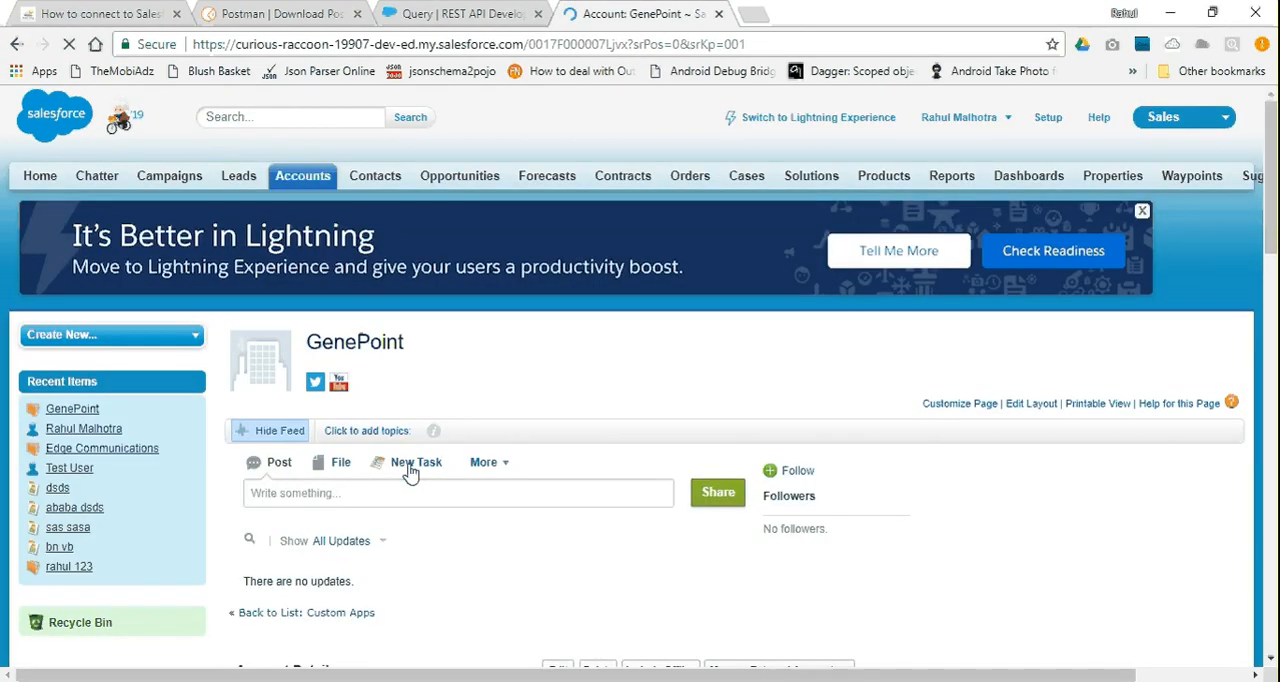
Compare the Type value in the GenePoint account details with the Type in Postman's query response
key("alt+Tab")
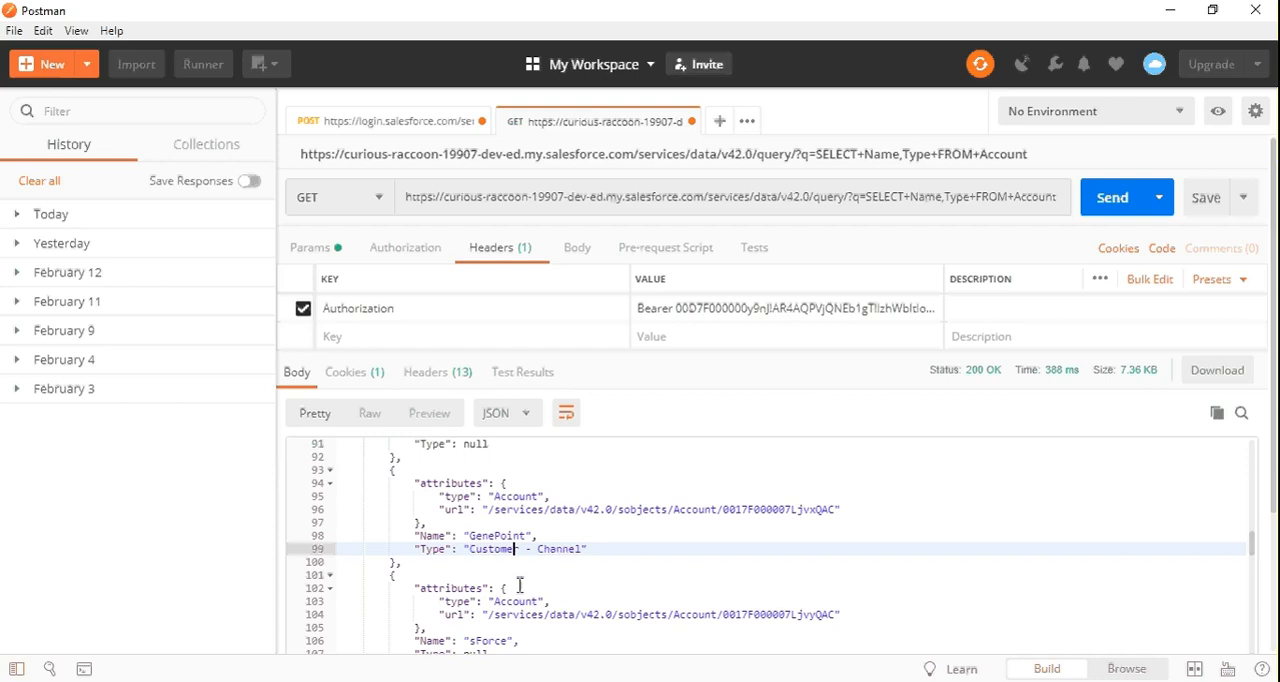
key("alt+Tab")
scroll(583, 550, "down", 5)
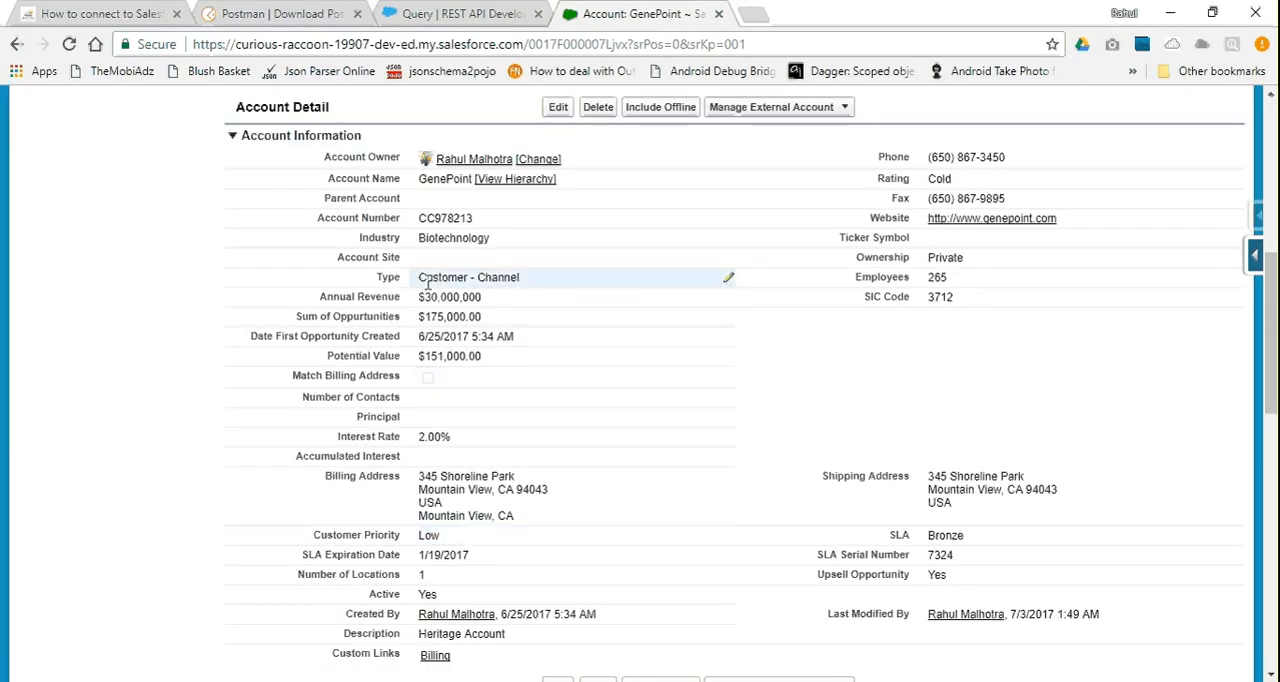
double_click(490, 277)
left_click_drag(524, 277, 424, 277)
left_click(128, 314)
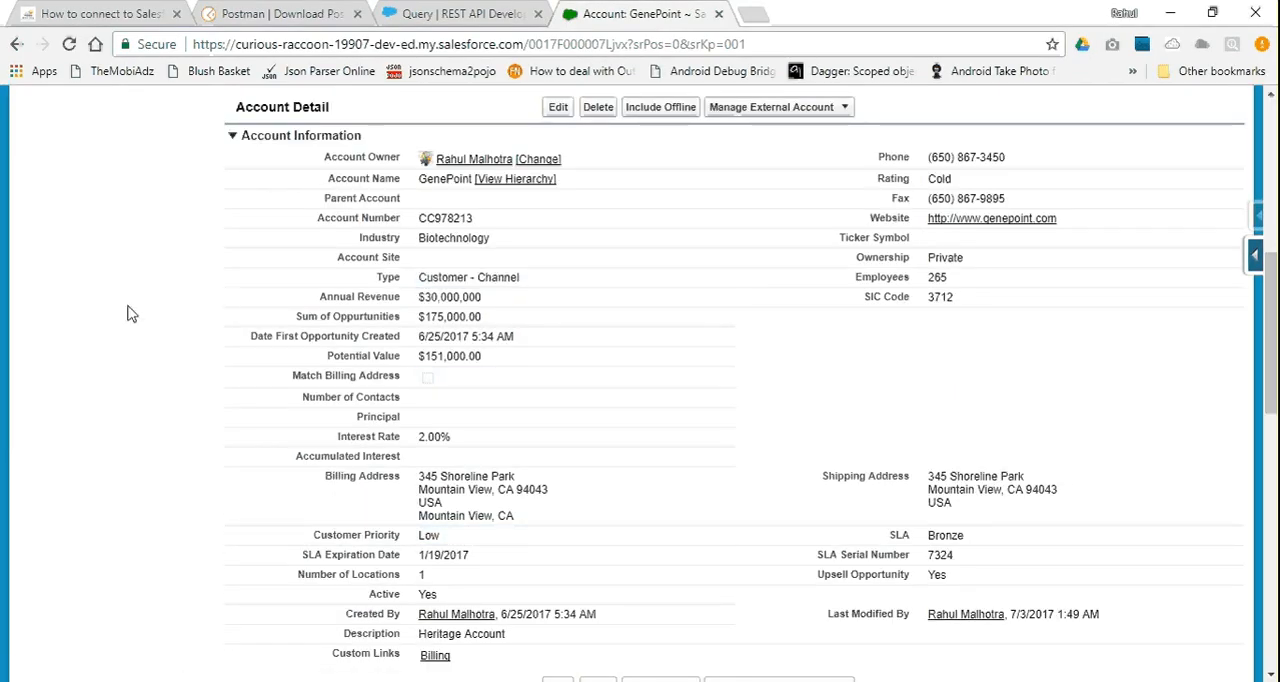
Return to Postman, add the Phone field after Type in the q parameter's SELECT query, and send the GET request
key("alt+Tab")
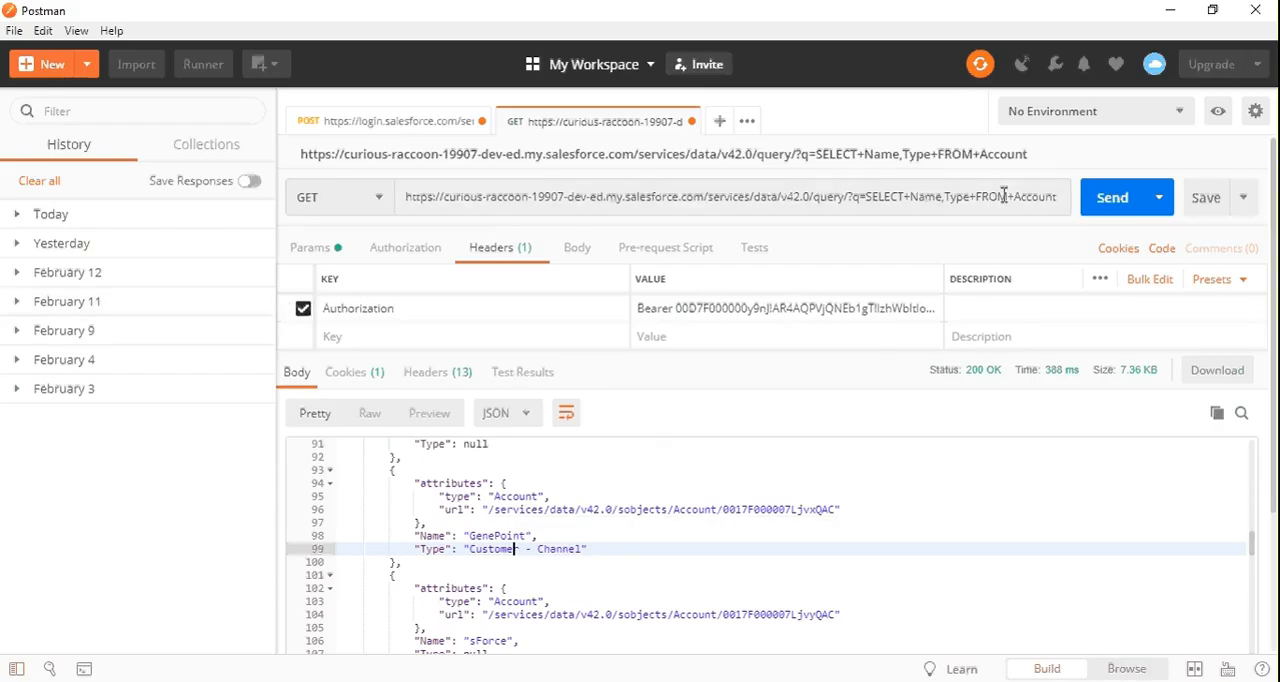
left_click(339, 252)
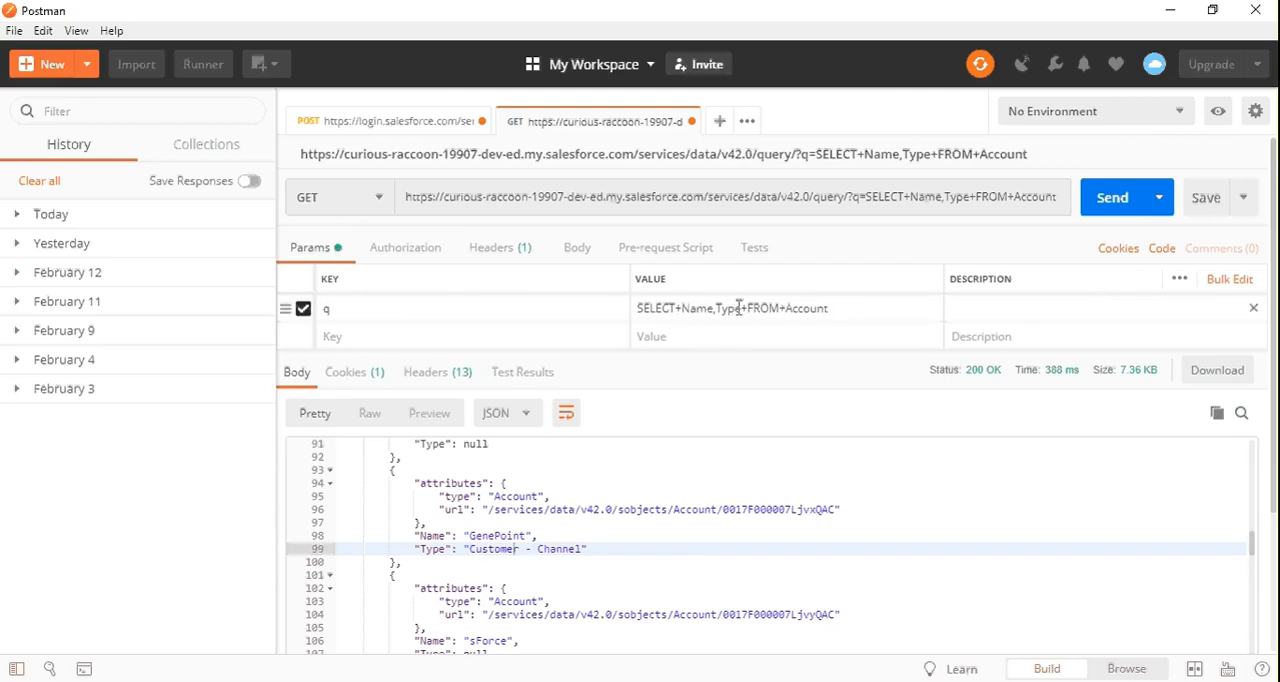
left_click(738, 308)
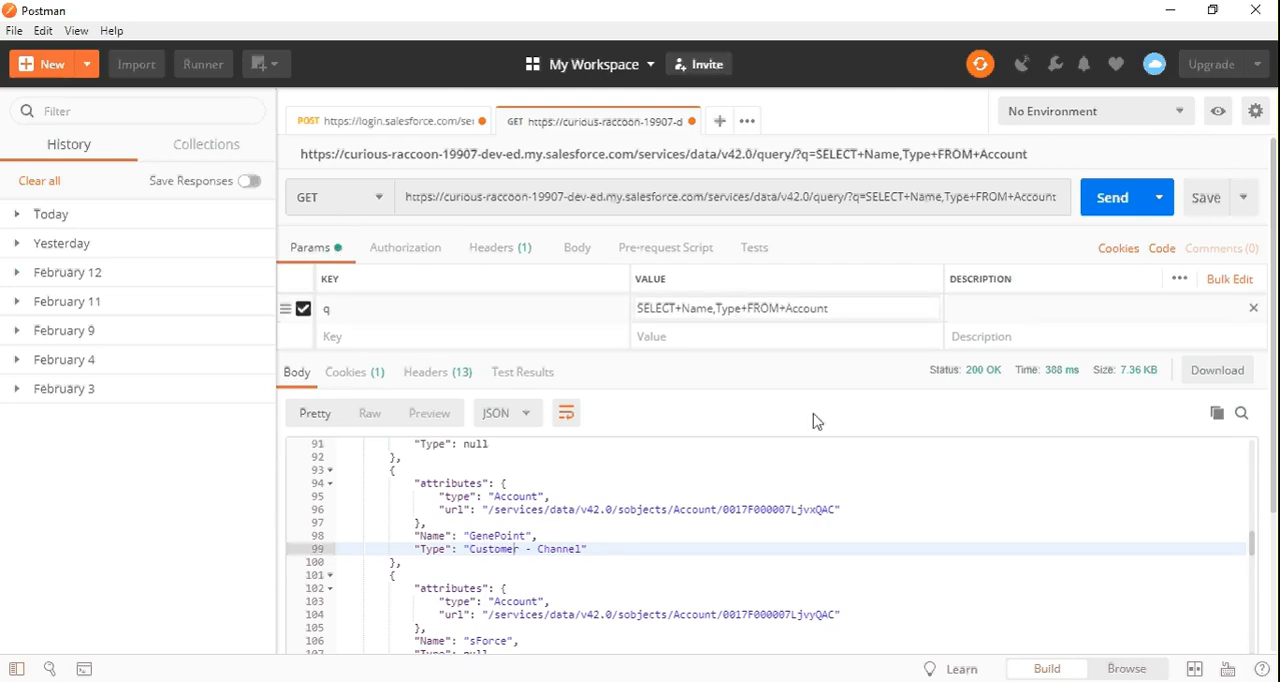
type(",Pho")
type("ne")
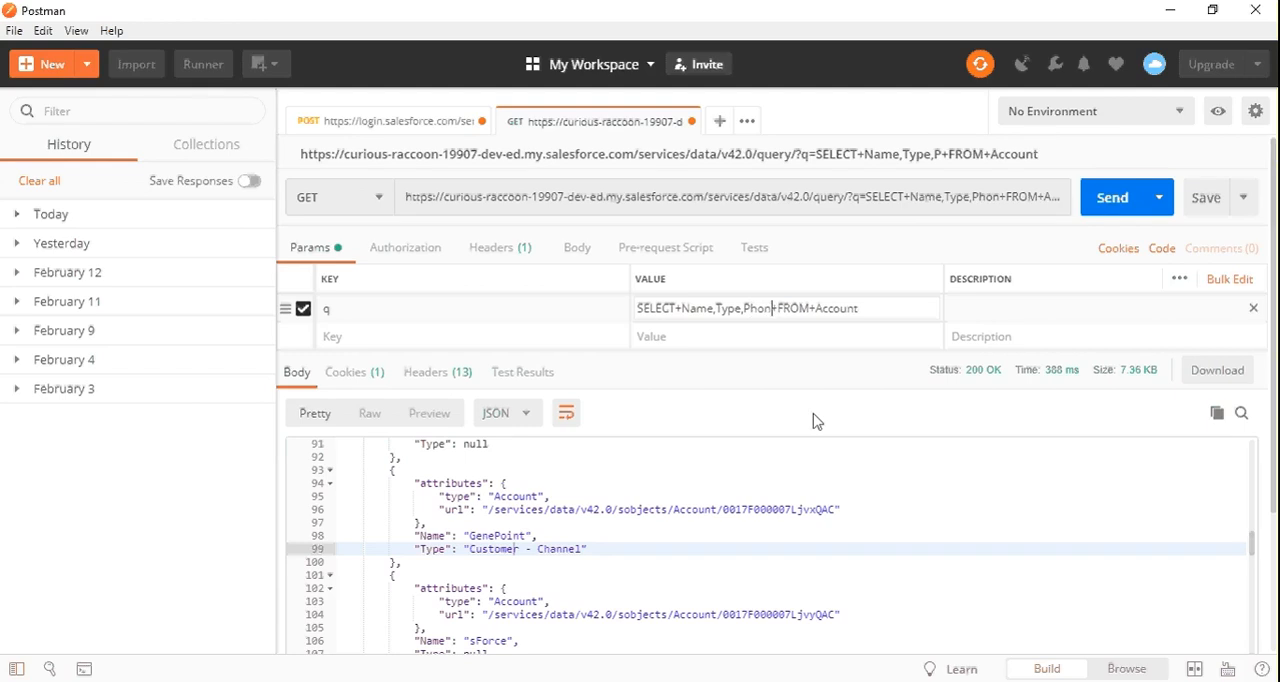
left_click(1123, 199)
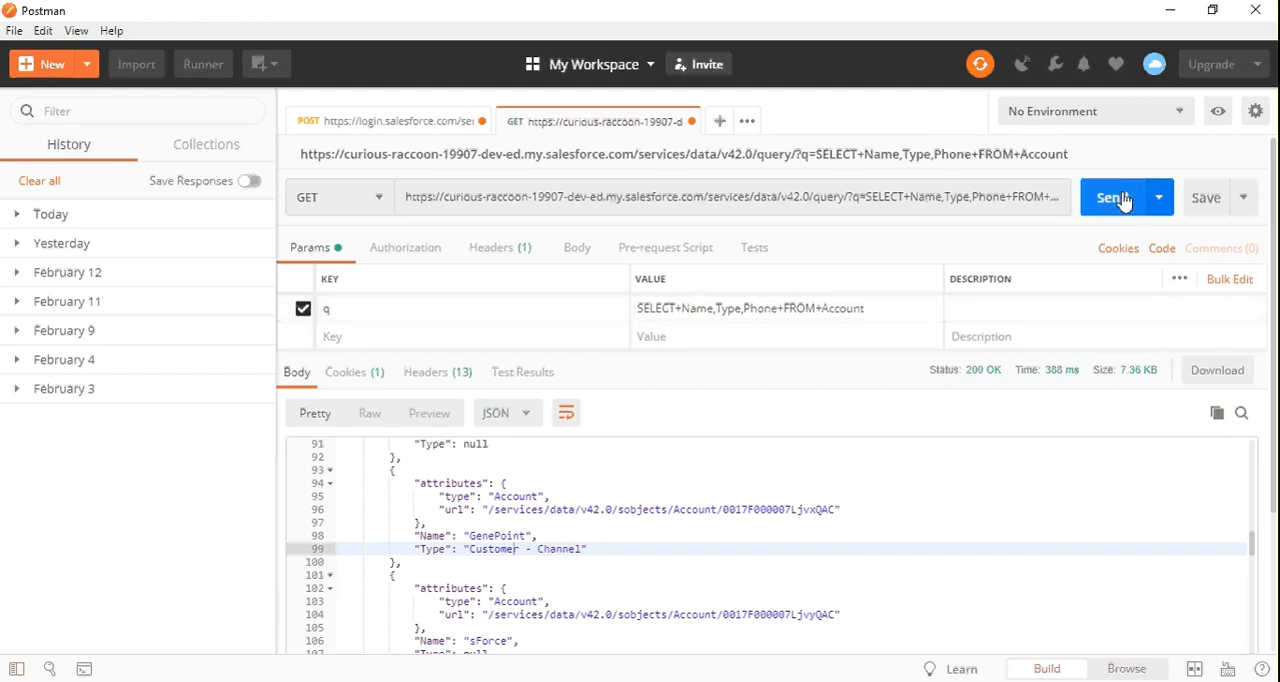
Locate the GenePoint record in the new response, check its Name and Type, and copy its Phone value
left_click(562, 517)
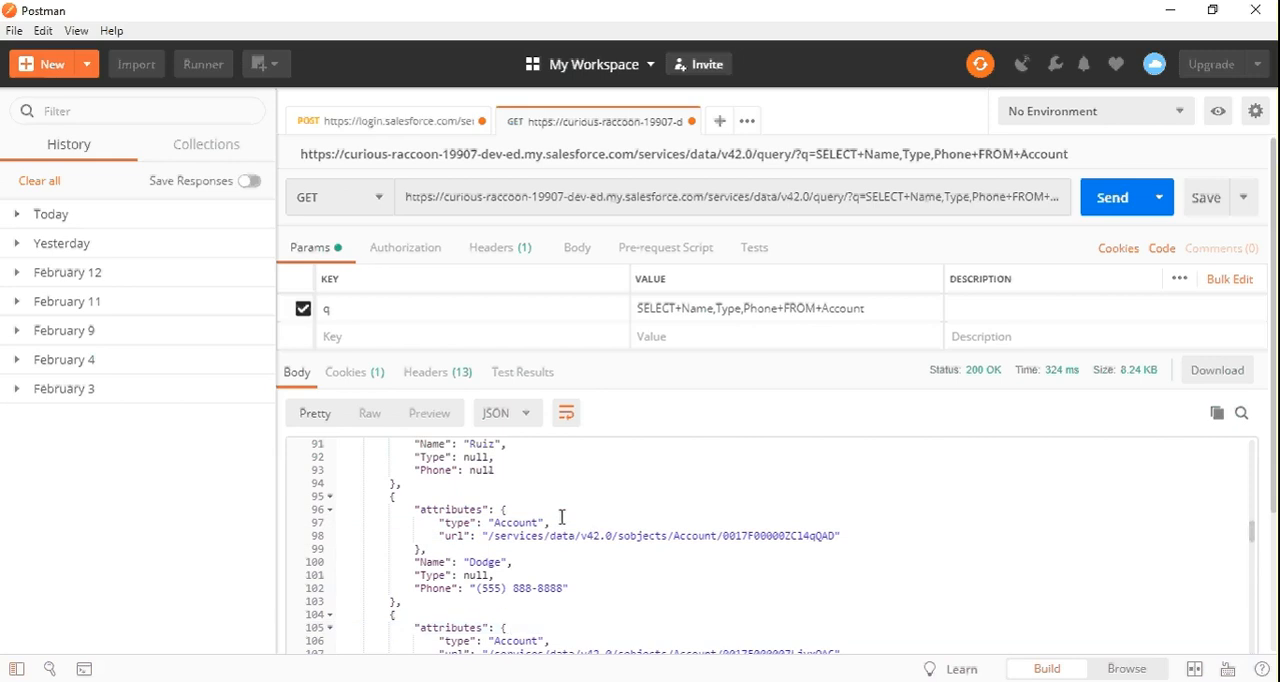
scroll(562, 517, "down", 4)
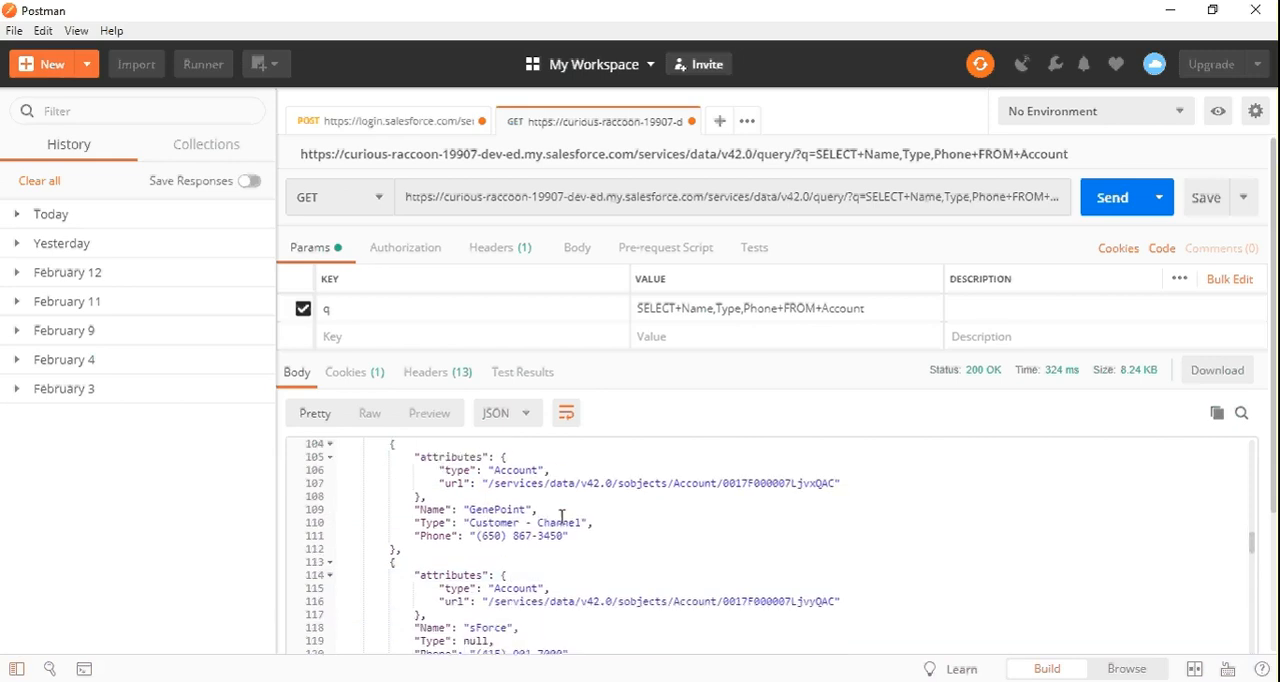
left_click(506, 511)
left_click(489, 522)
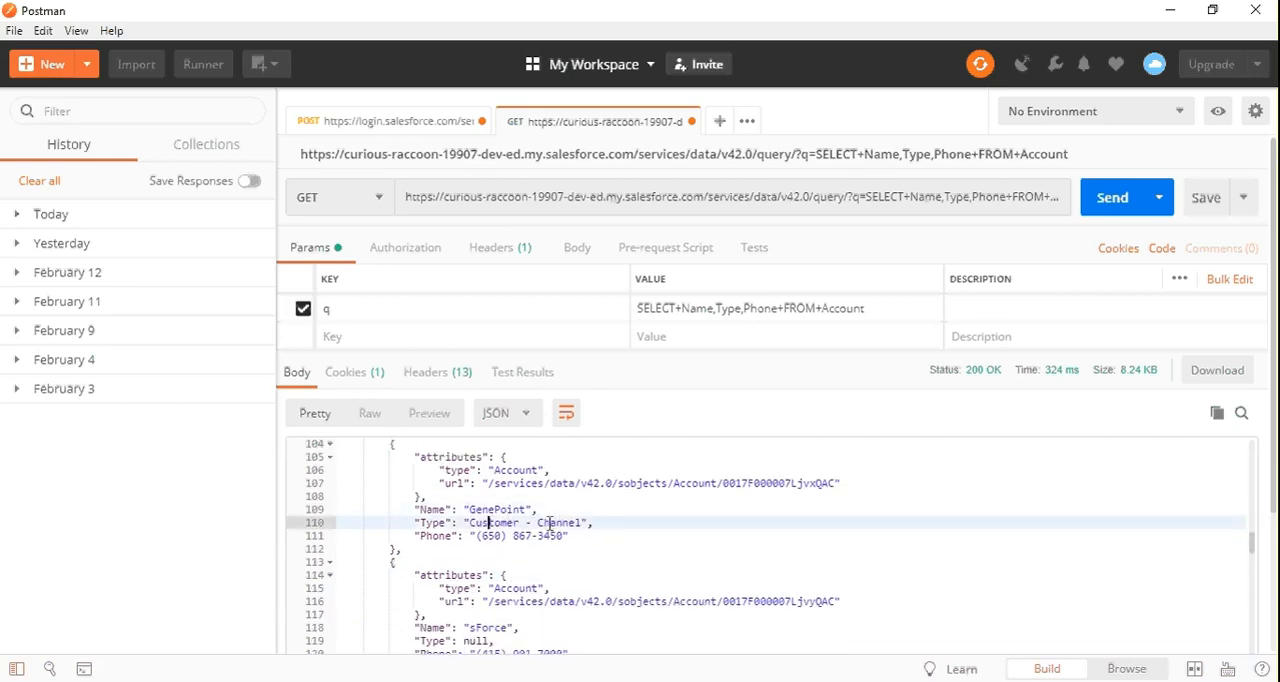
left_click_drag(477, 536, 575, 536)
key("ctrl+c")
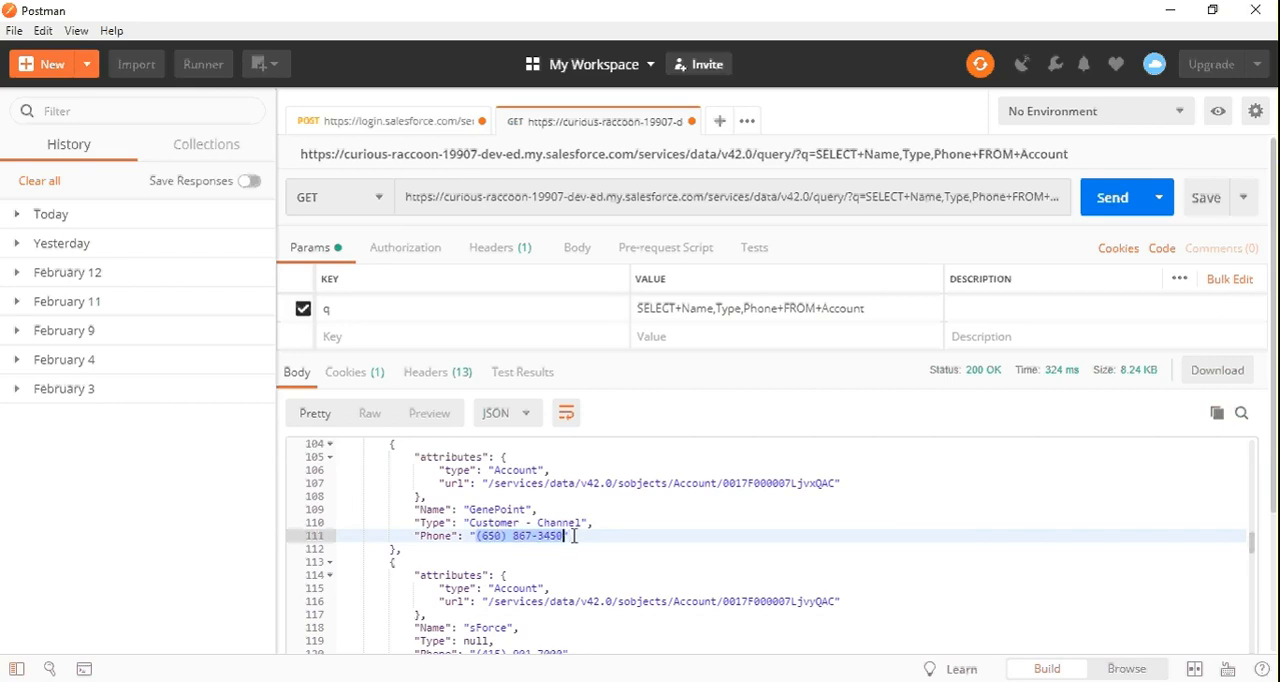
Find the copied phone number on GenePoint's Salesforce account page and compare it with the Postman response
key("alt+Tab")
key("ctrl+f")
key("ctrl+v")
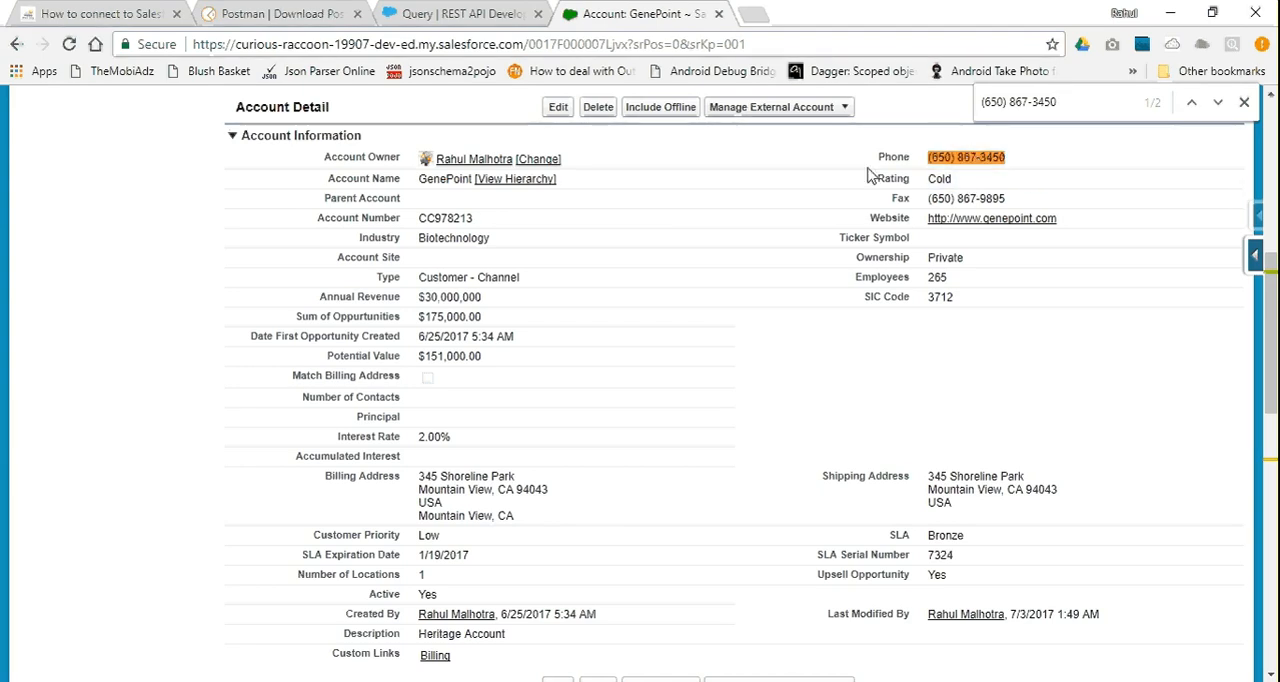
scroll(657, 277, "up", 3)
key("alt+Tab")
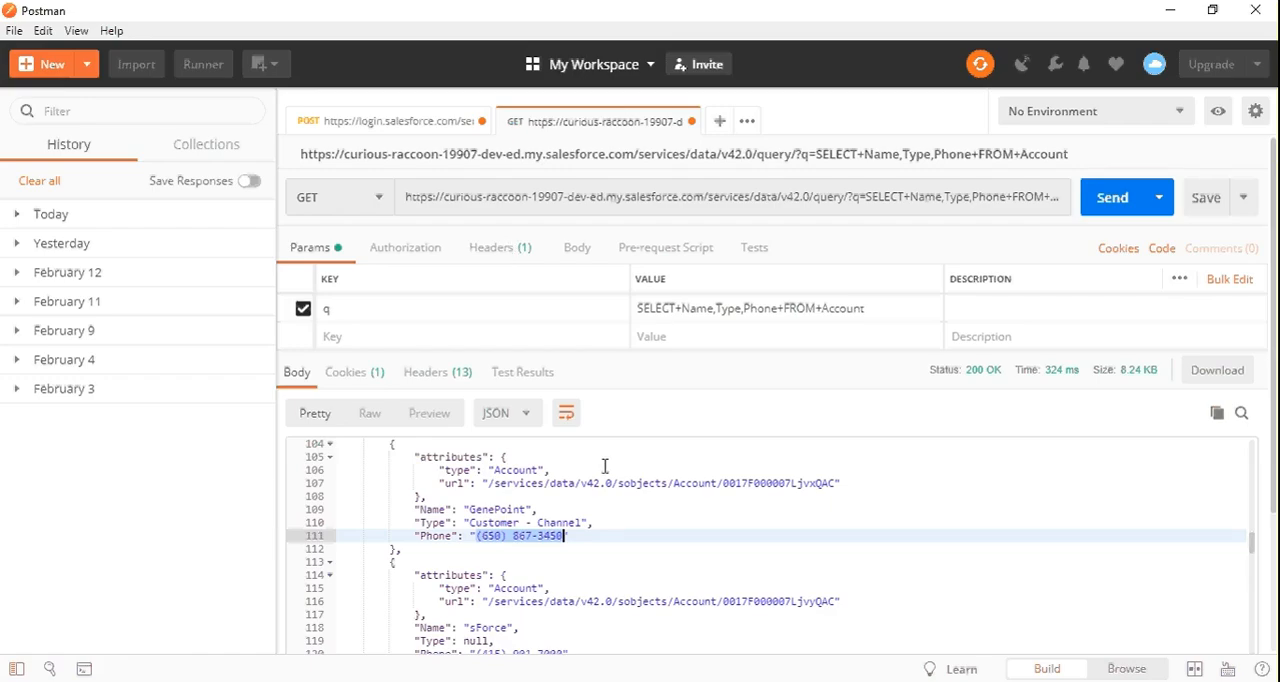
scroll(605, 466, "down", 3)
key("alt+Tab")
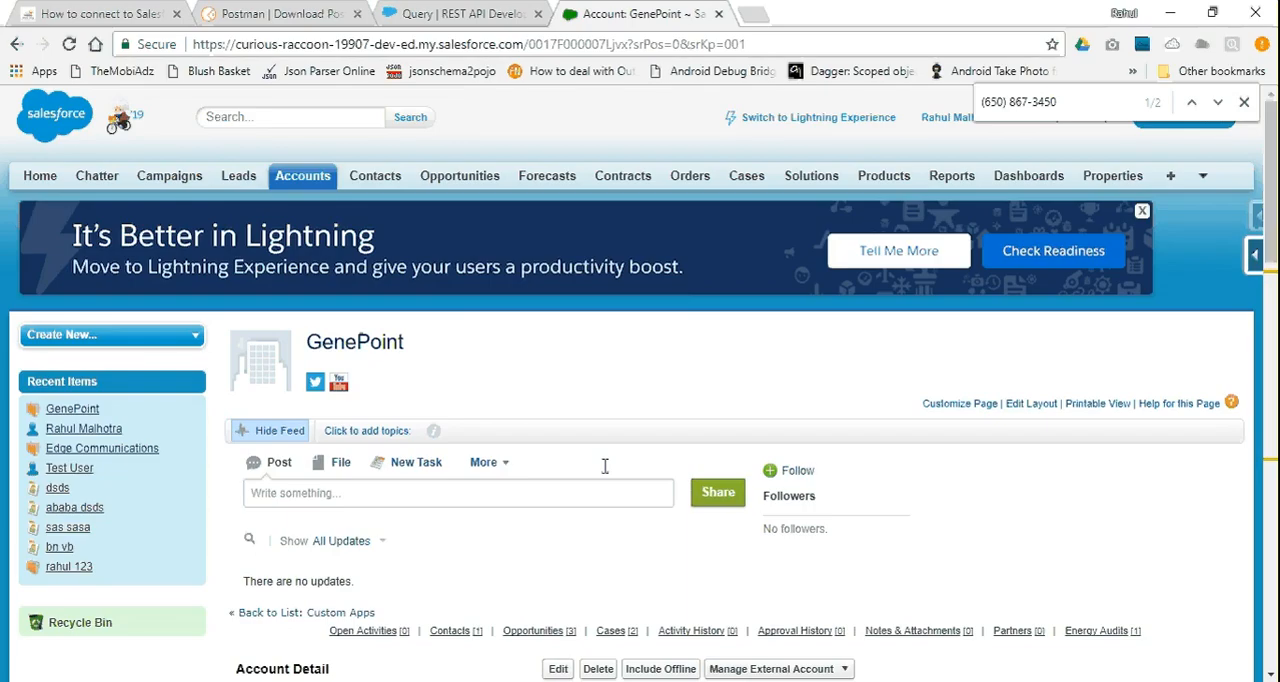
Review the REST API Query documentation, the Postman download page and the article on connecting to Salesforce with Postman
left_click(486, 14)
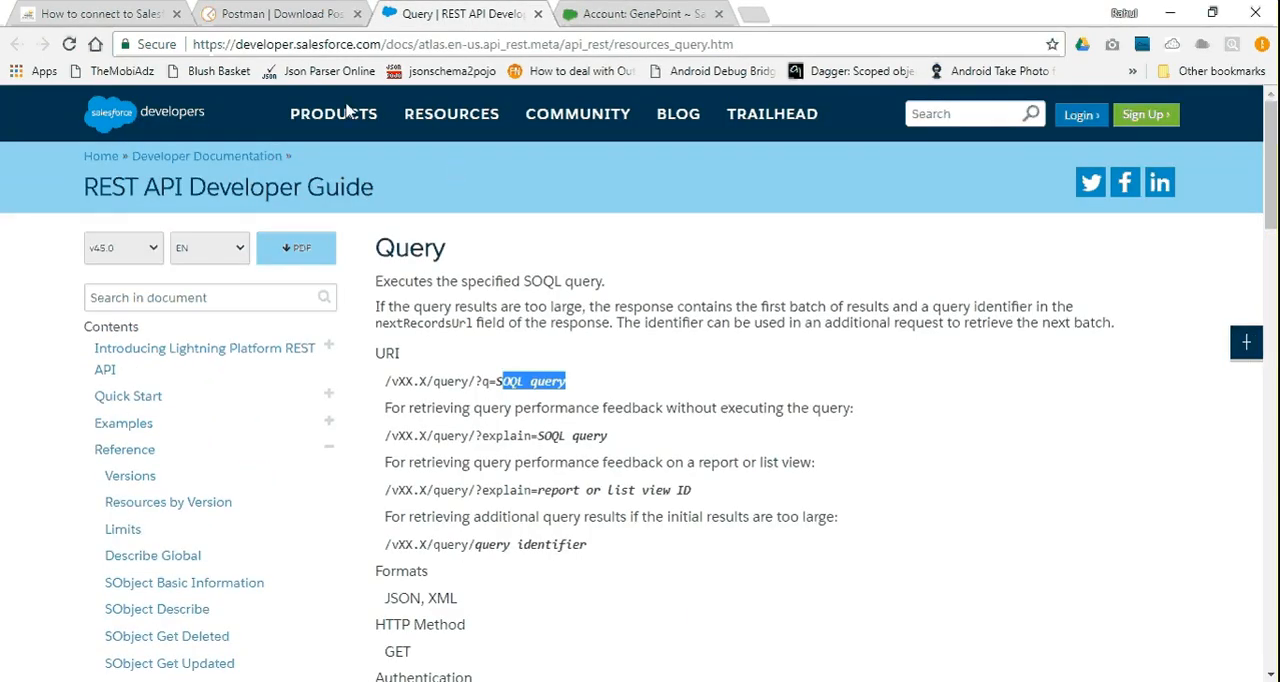
left_click(323, 12)
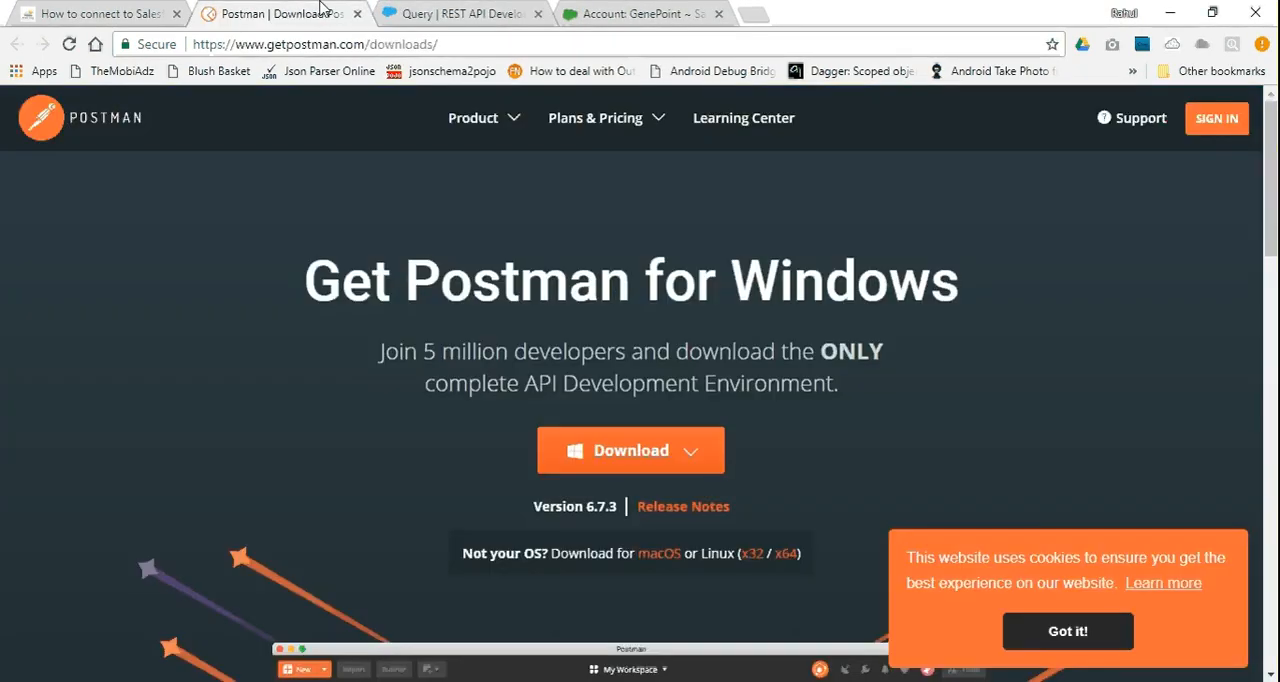
left_click(127, 12)
scroll(352, 168, "up", 8)
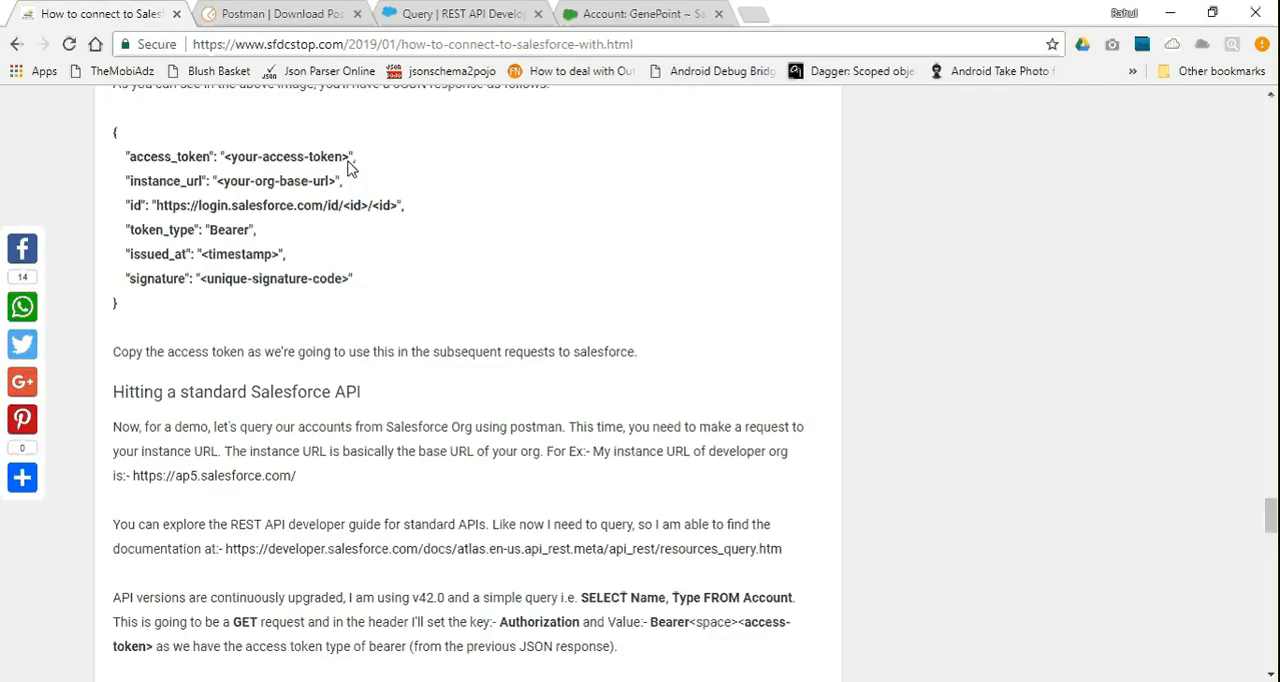
scroll(352, 168, "up", 15)
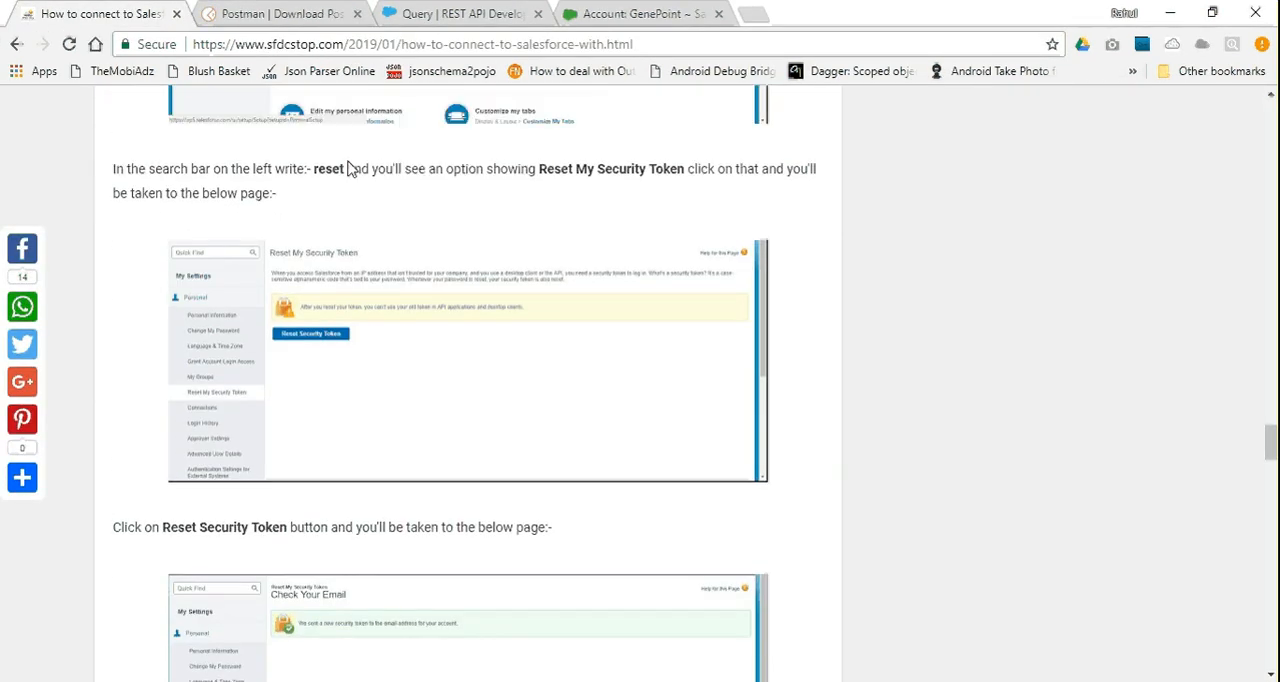
scroll(352, 168, "up", 5)
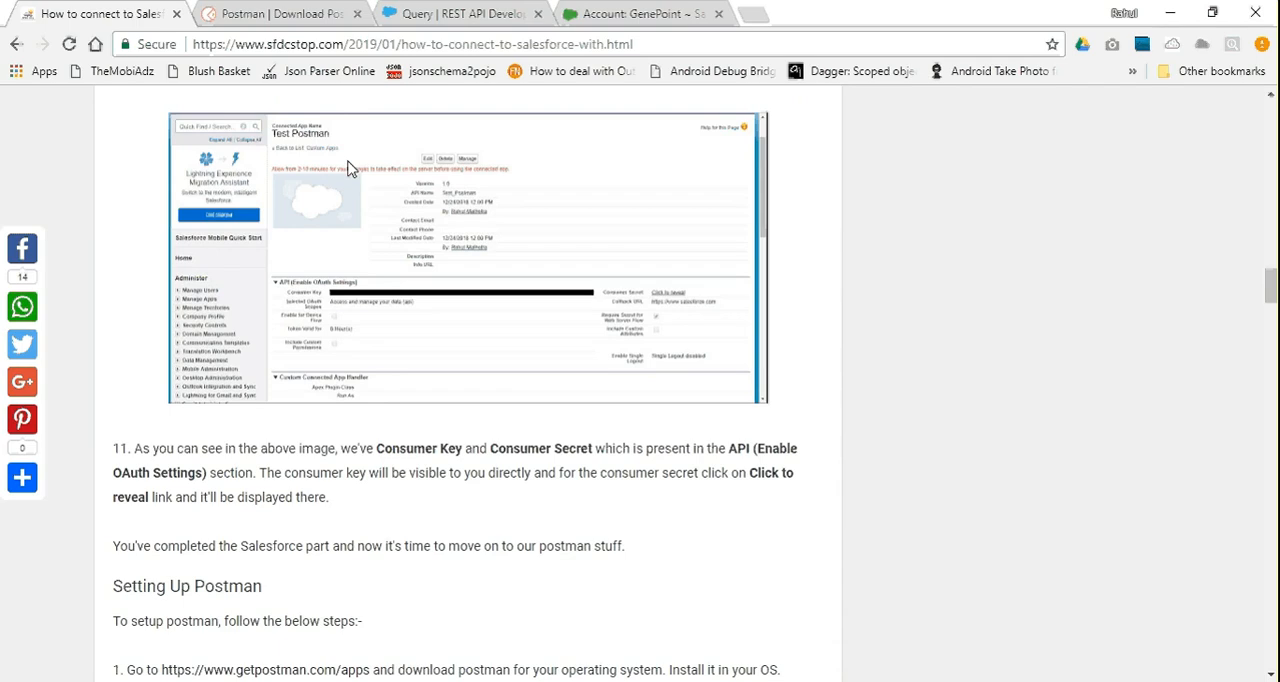
scroll(350, 168, "up", 5)
scroll(428, 274, "down", 8)
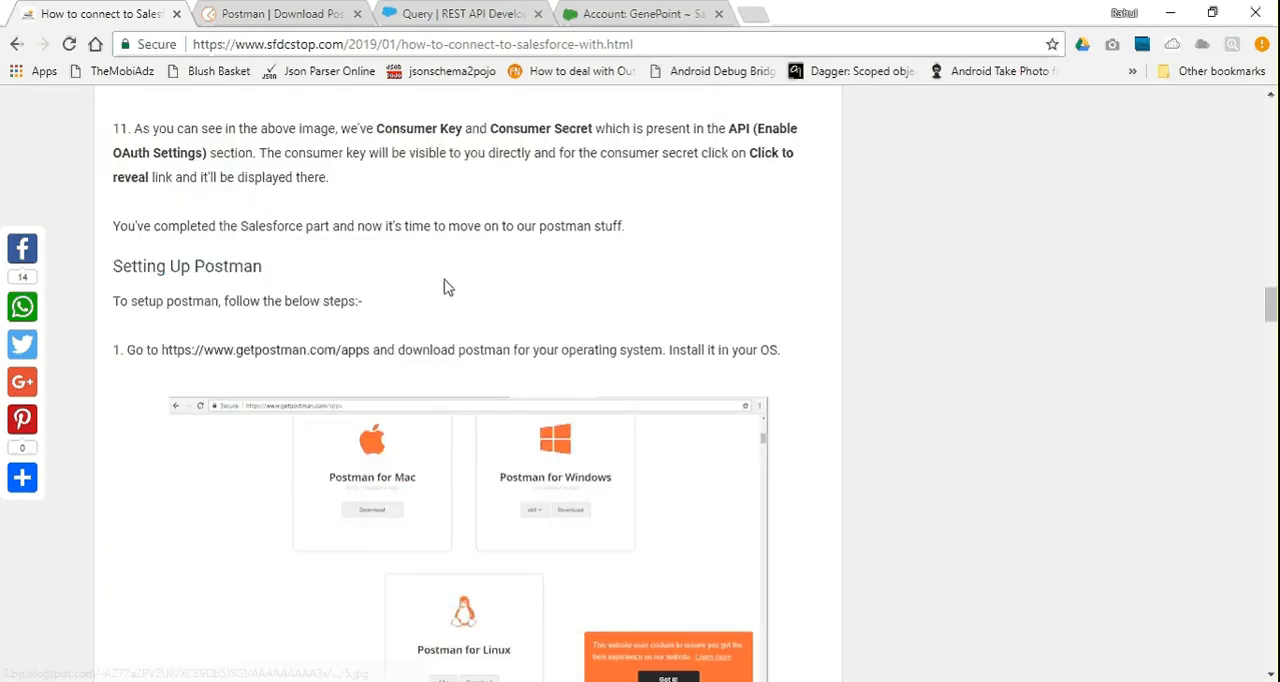
scroll(447, 288, "up", 8)
scroll(447, 288, "up", 8)
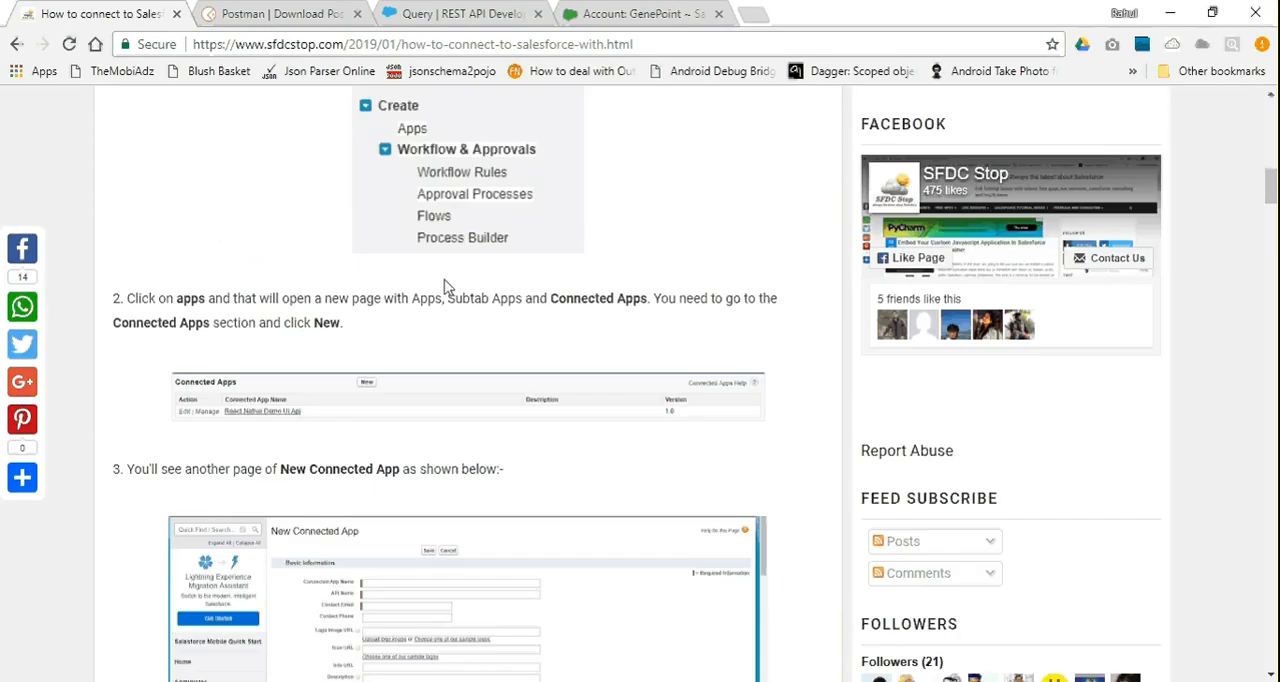
scroll(447, 288, "up", 10)
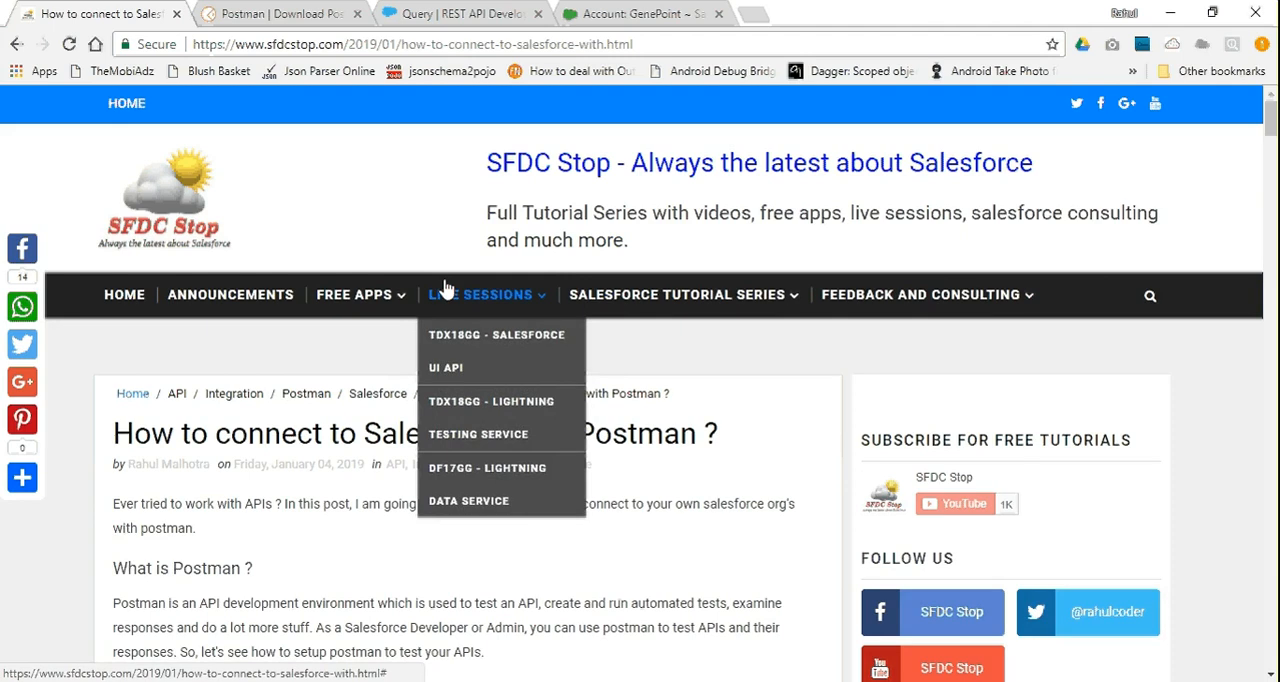
left_click(340, 13)
left_click(448, 10)
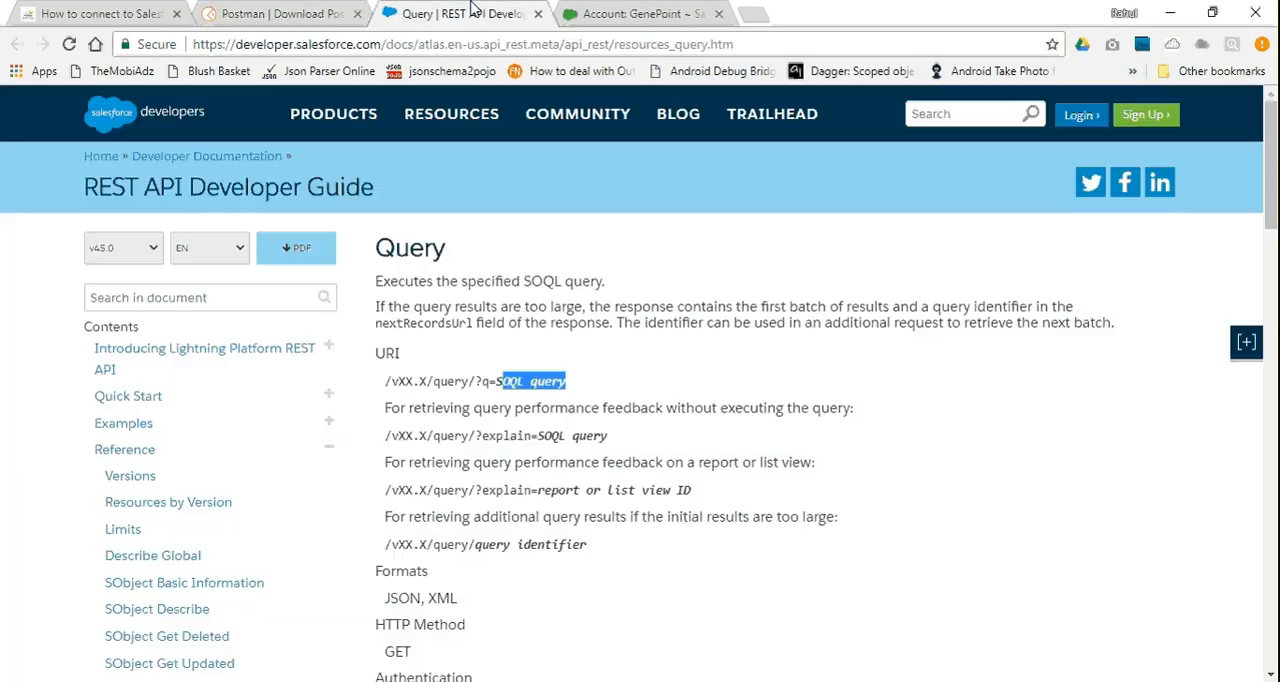
Skim the SFDC Stop article on connecting to Salesforce with Postman, from its introduction through the setup instructions to the comments section
left_click(648, 10)
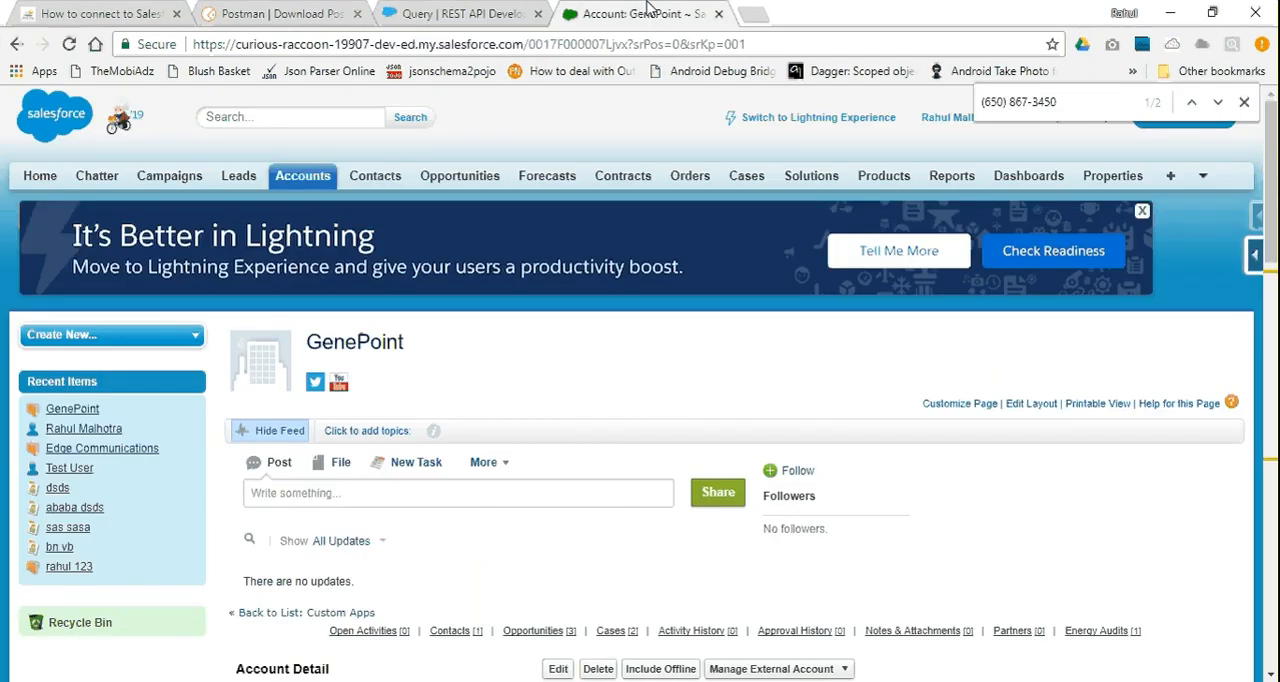
left_click(150, 12)
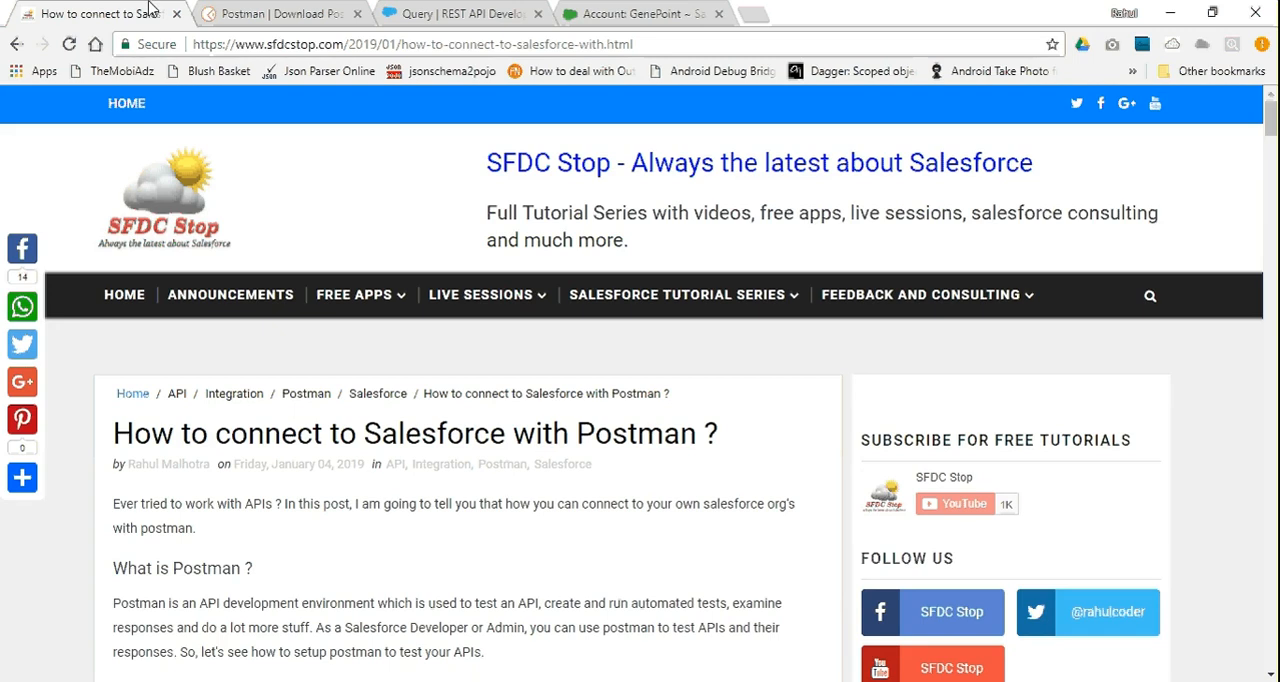
scroll(386, 228, "down", 2)
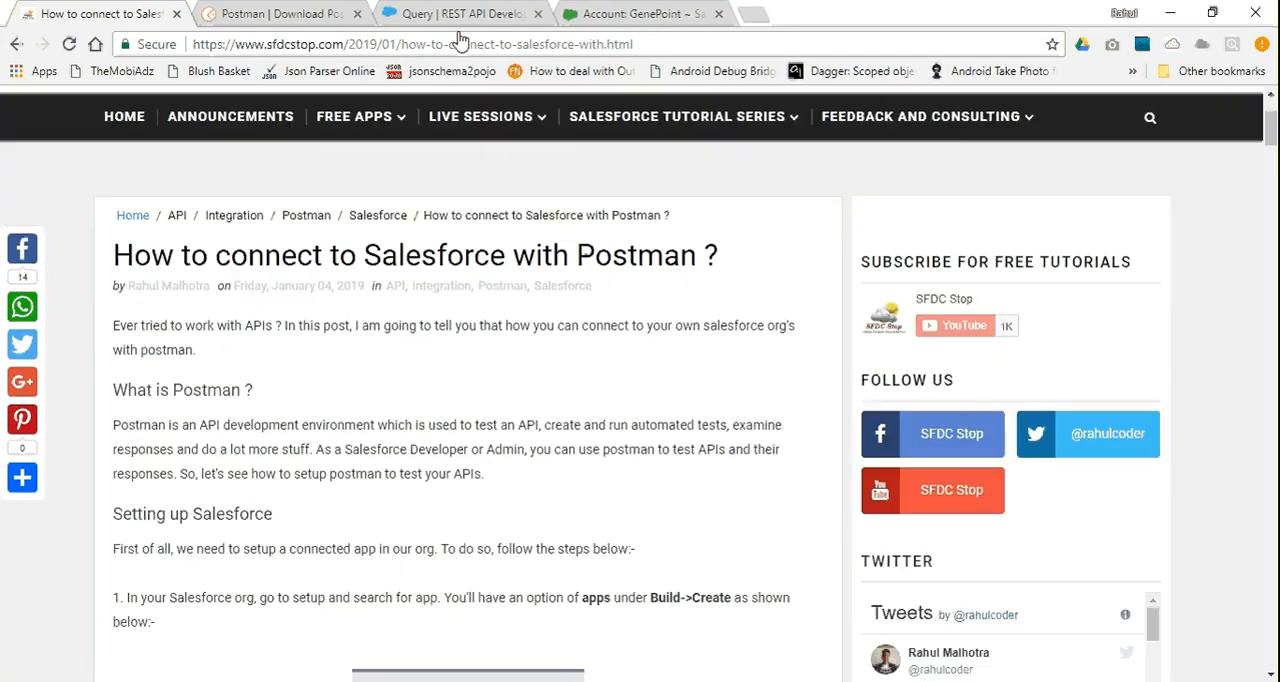
scroll(434, 354, "down", 15)
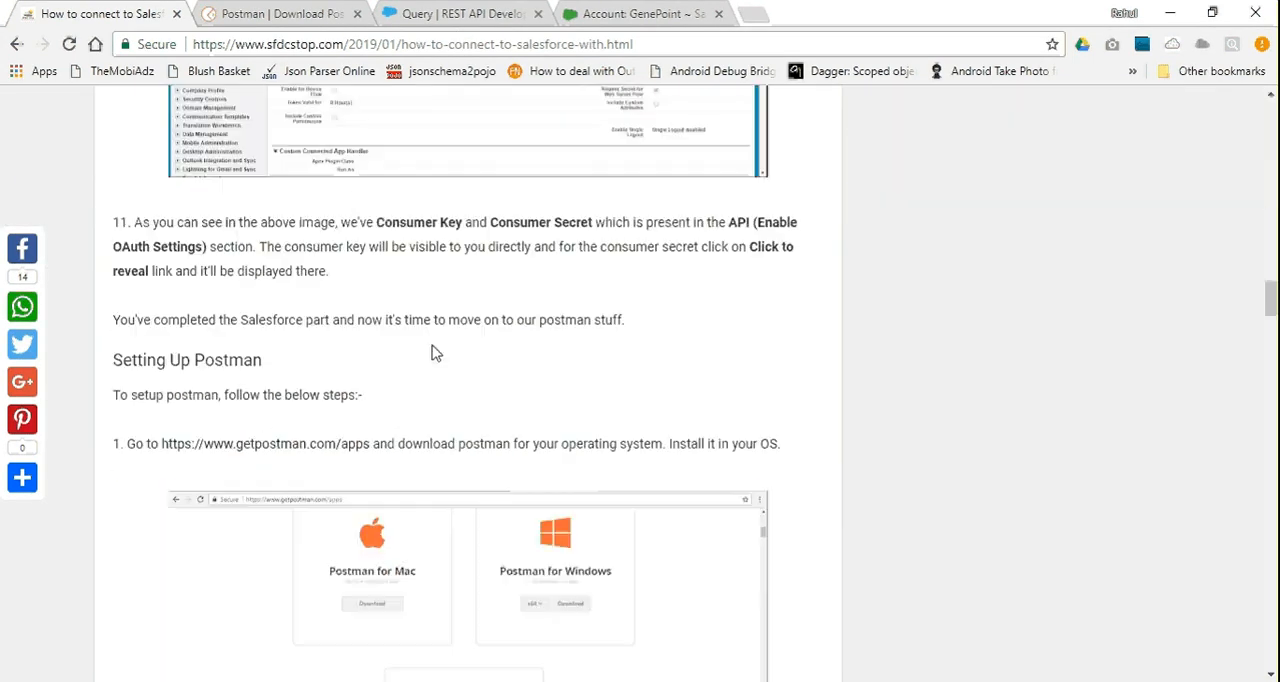
scroll(436, 353, "down", 15)
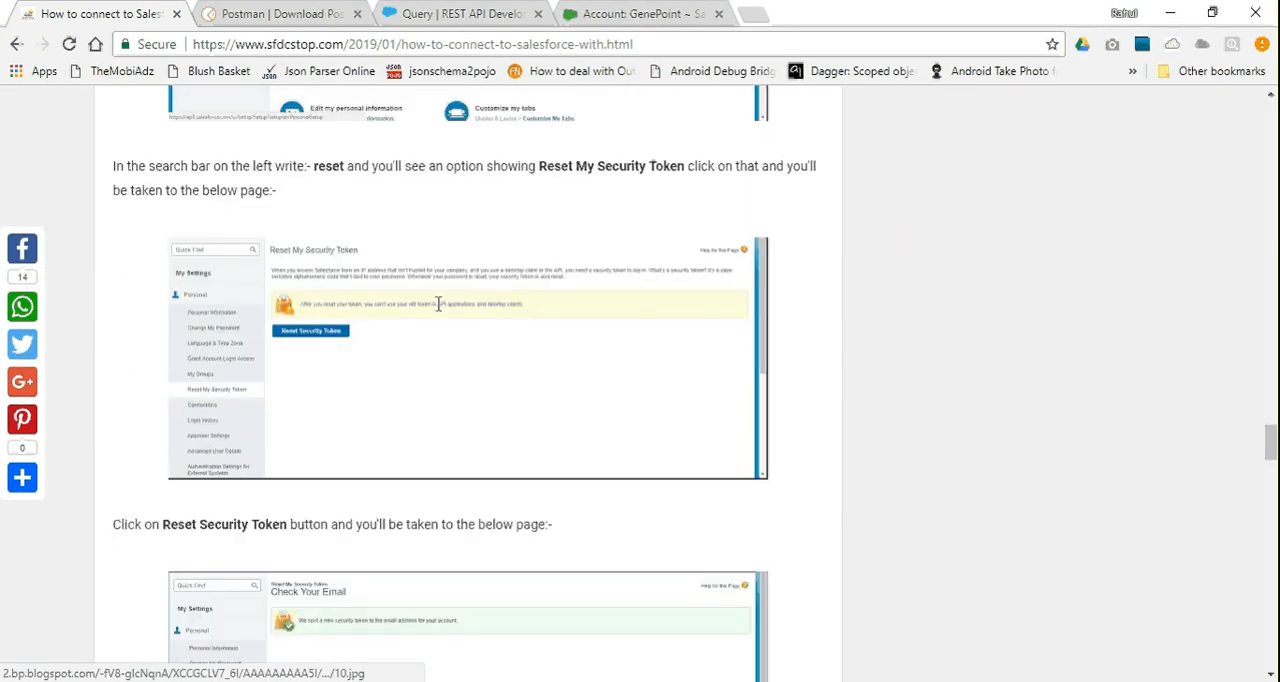
scroll(466, 203, "down", 3)
scroll(467, 200, "down", 15)
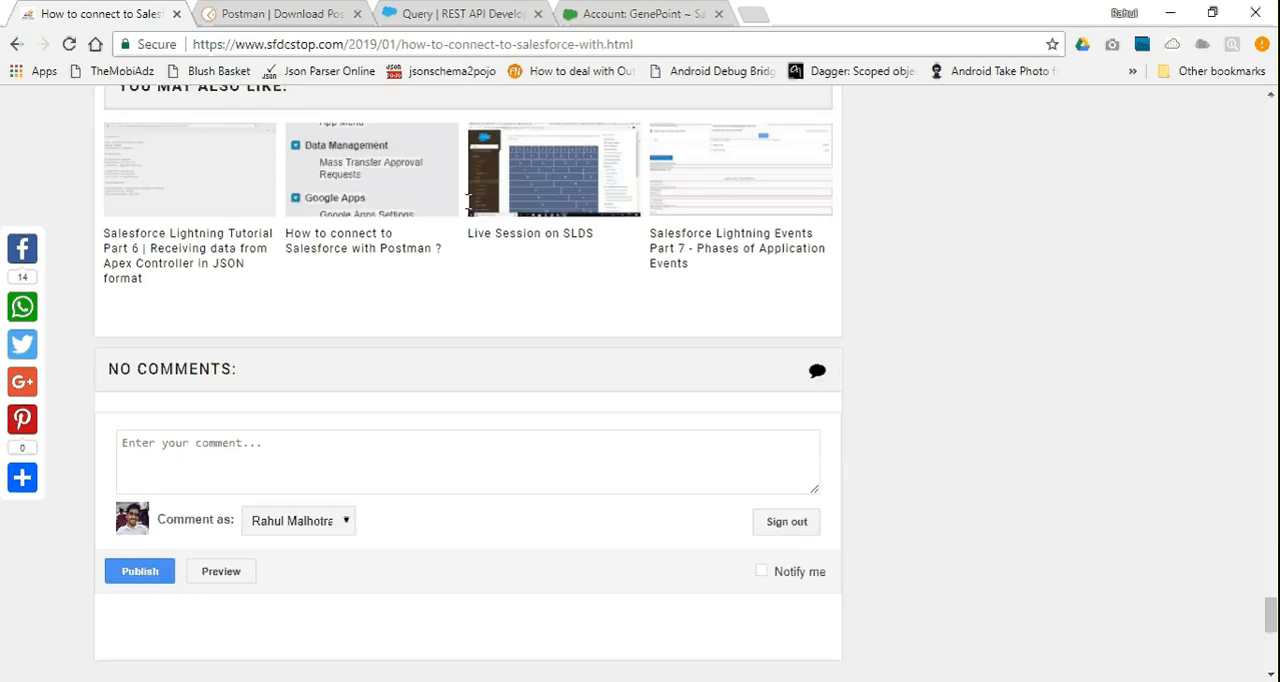
scroll(467, 200, "up", 20)
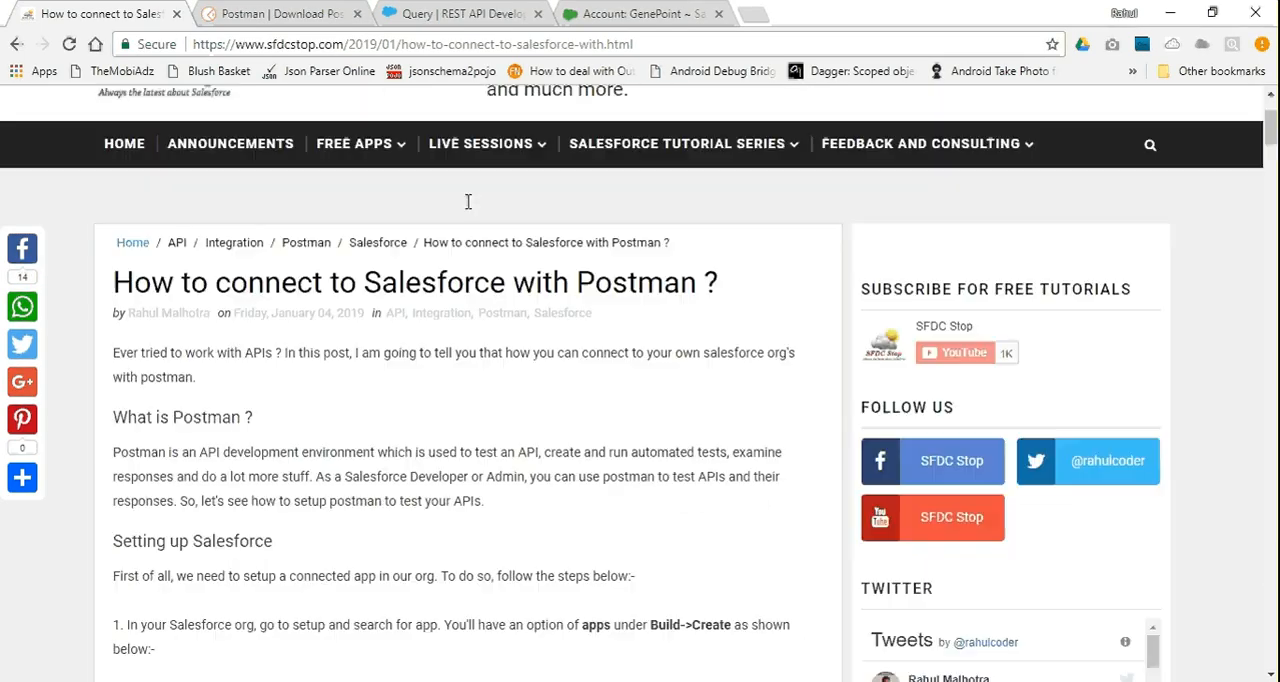
scroll(467, 201, "up", 3)
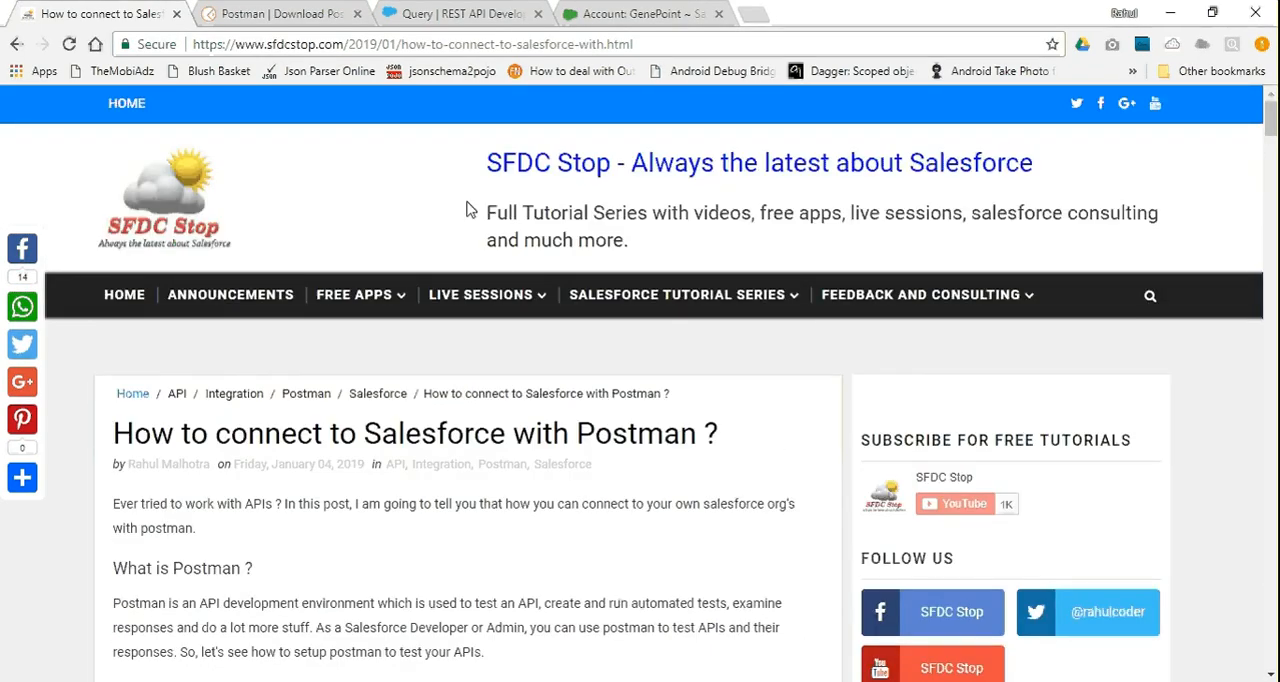